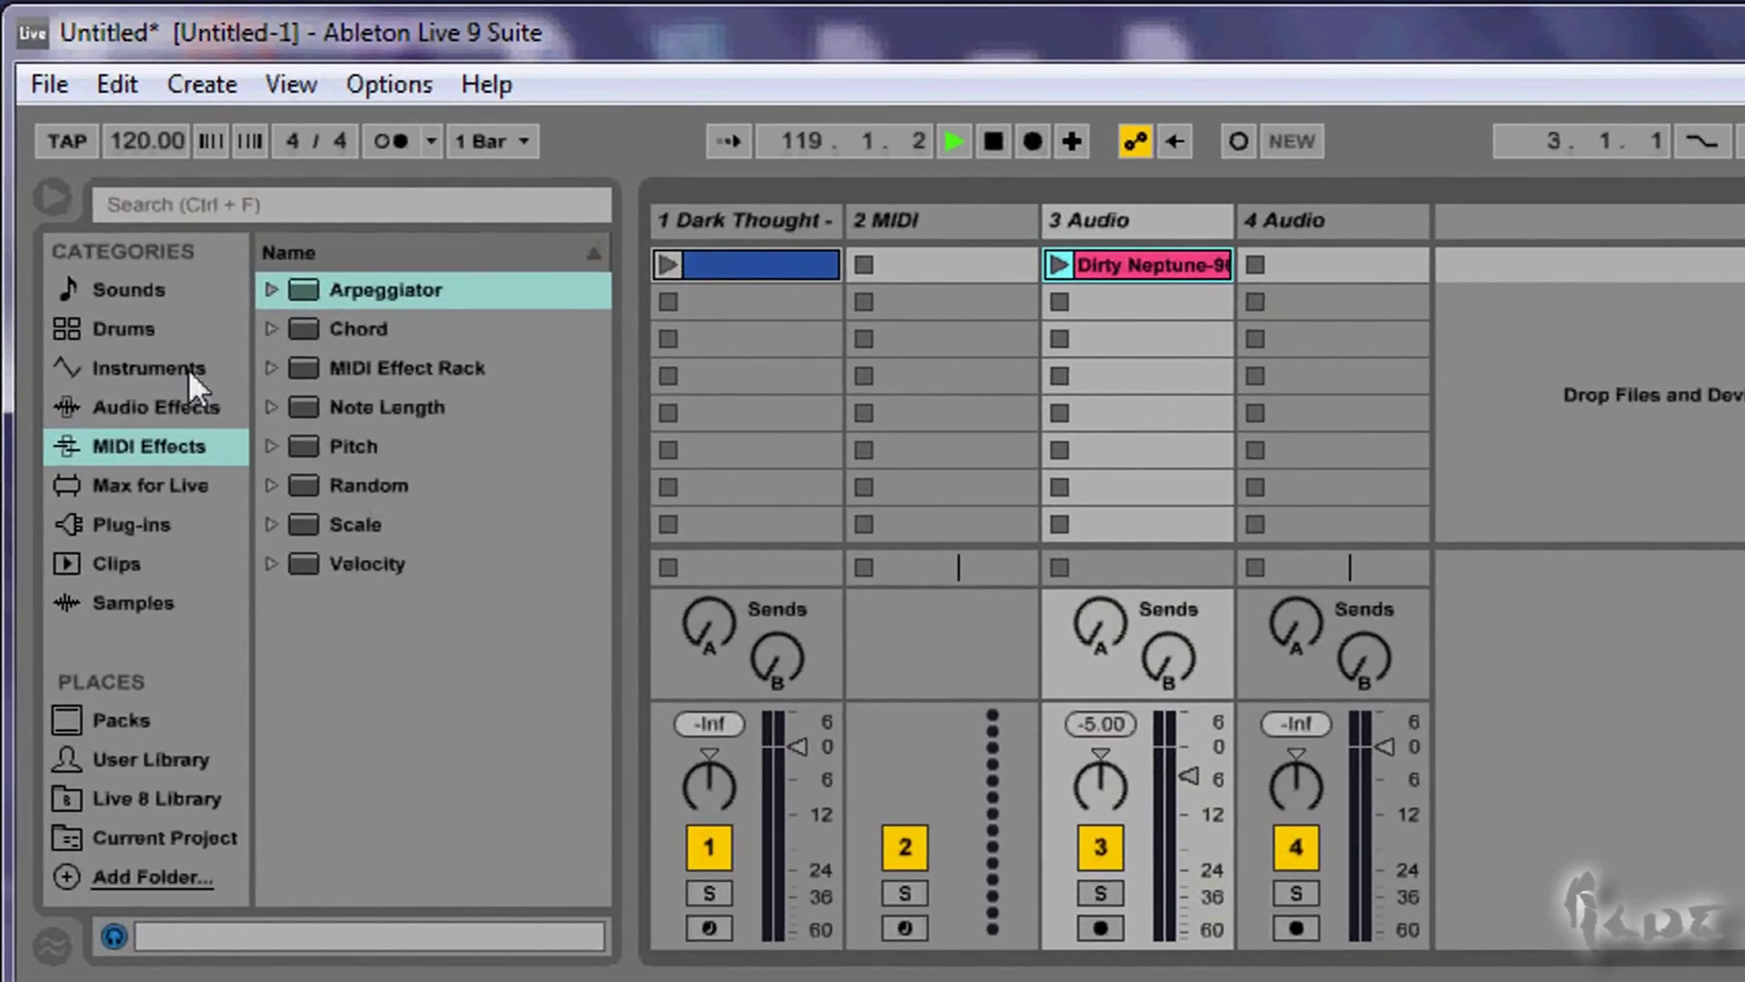
Browse Instruments (Electric, External Instrument, Impulse), then the Audio Effects and MIDI Effects categories.
left_click(161, 367)
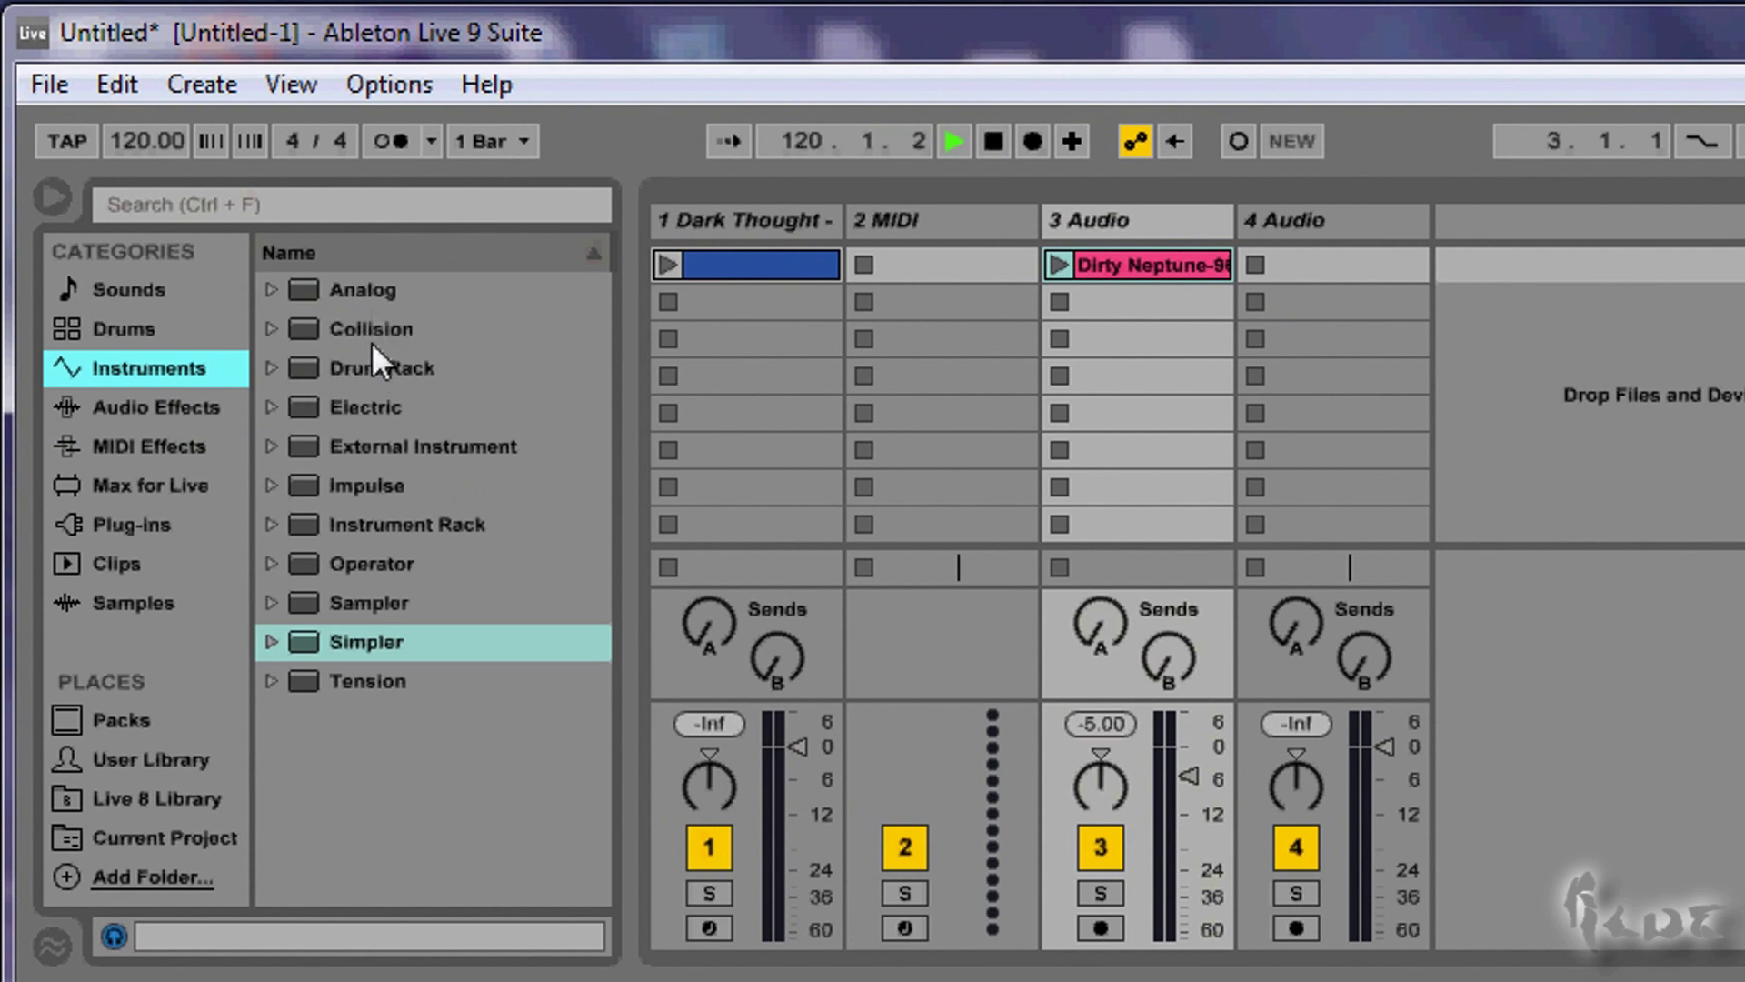
left_click(386, 417)
left_click(386, 447)
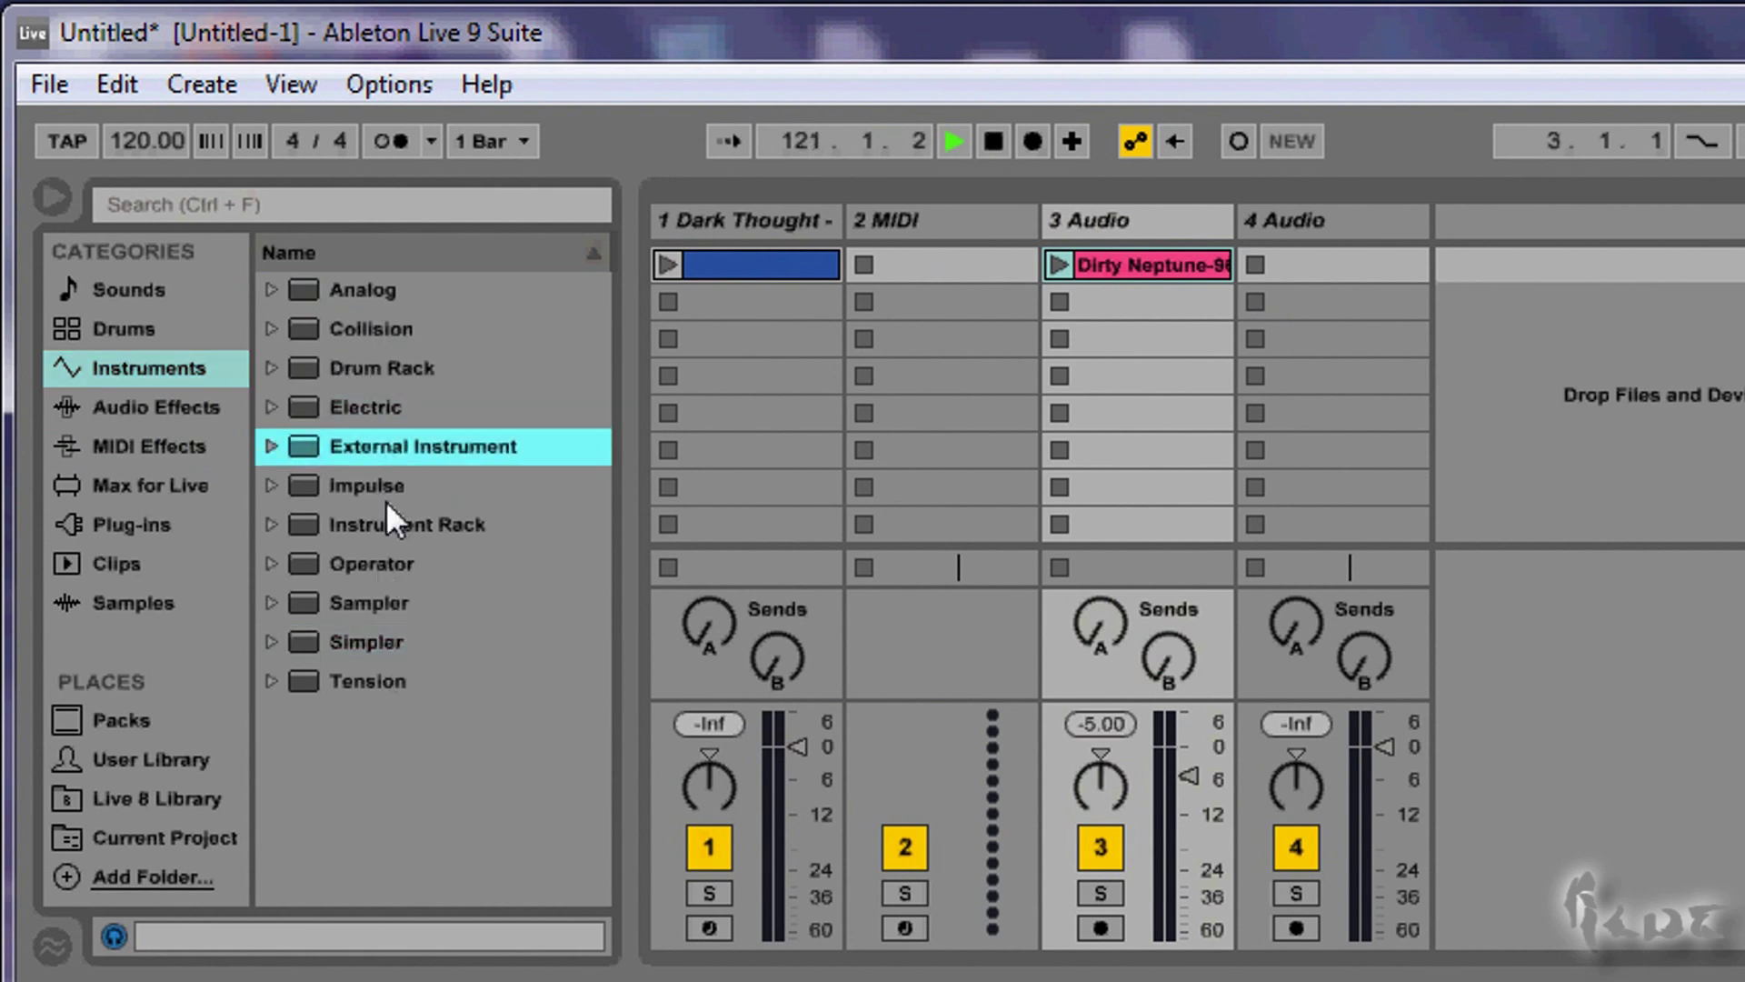
left_click(386, 492)
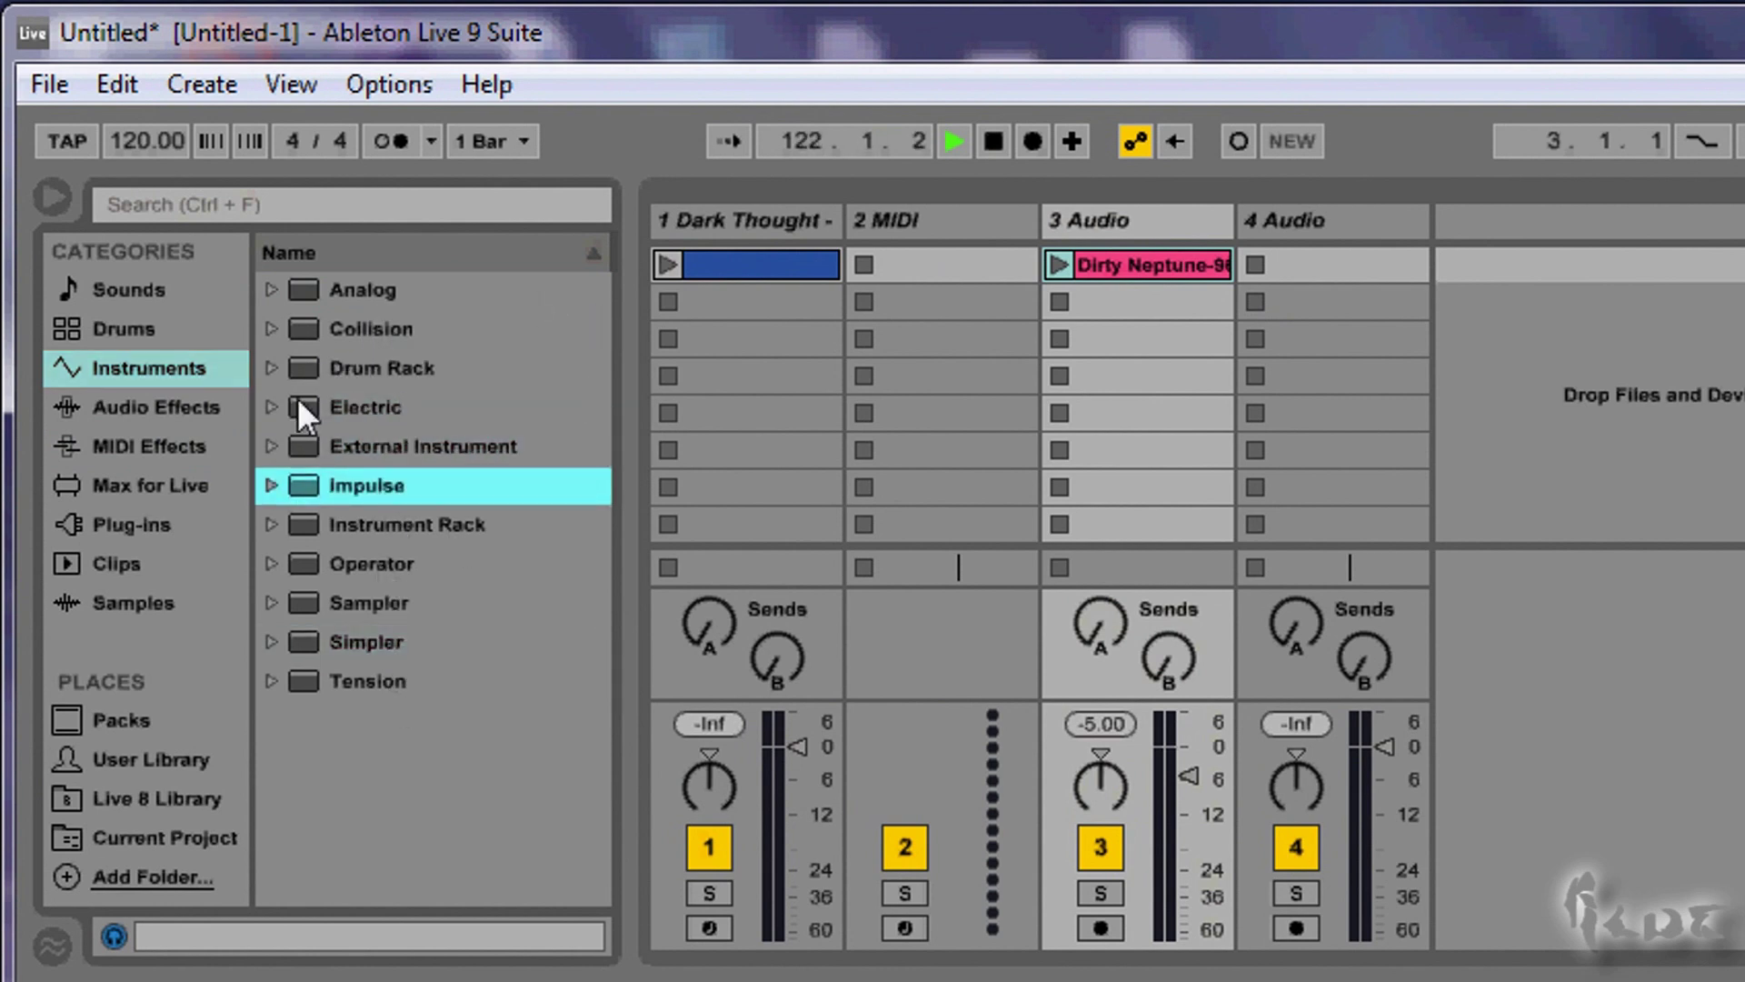
left_click(168, 401)
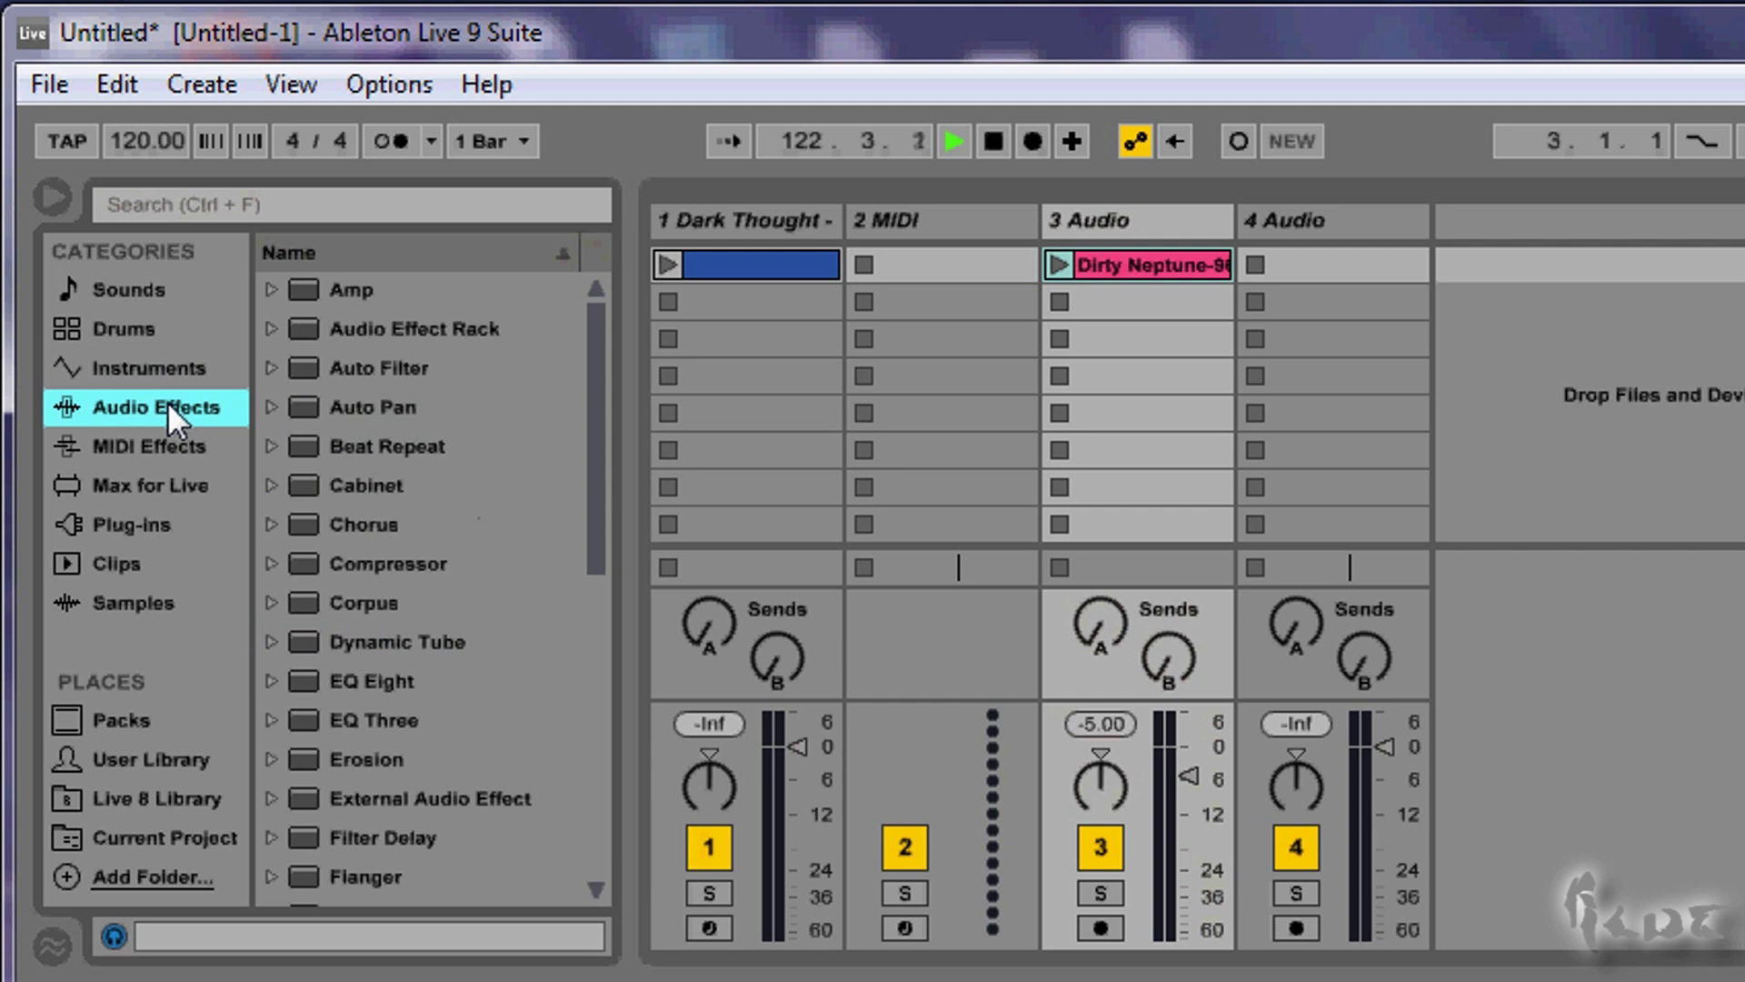
left_click(167, 457)
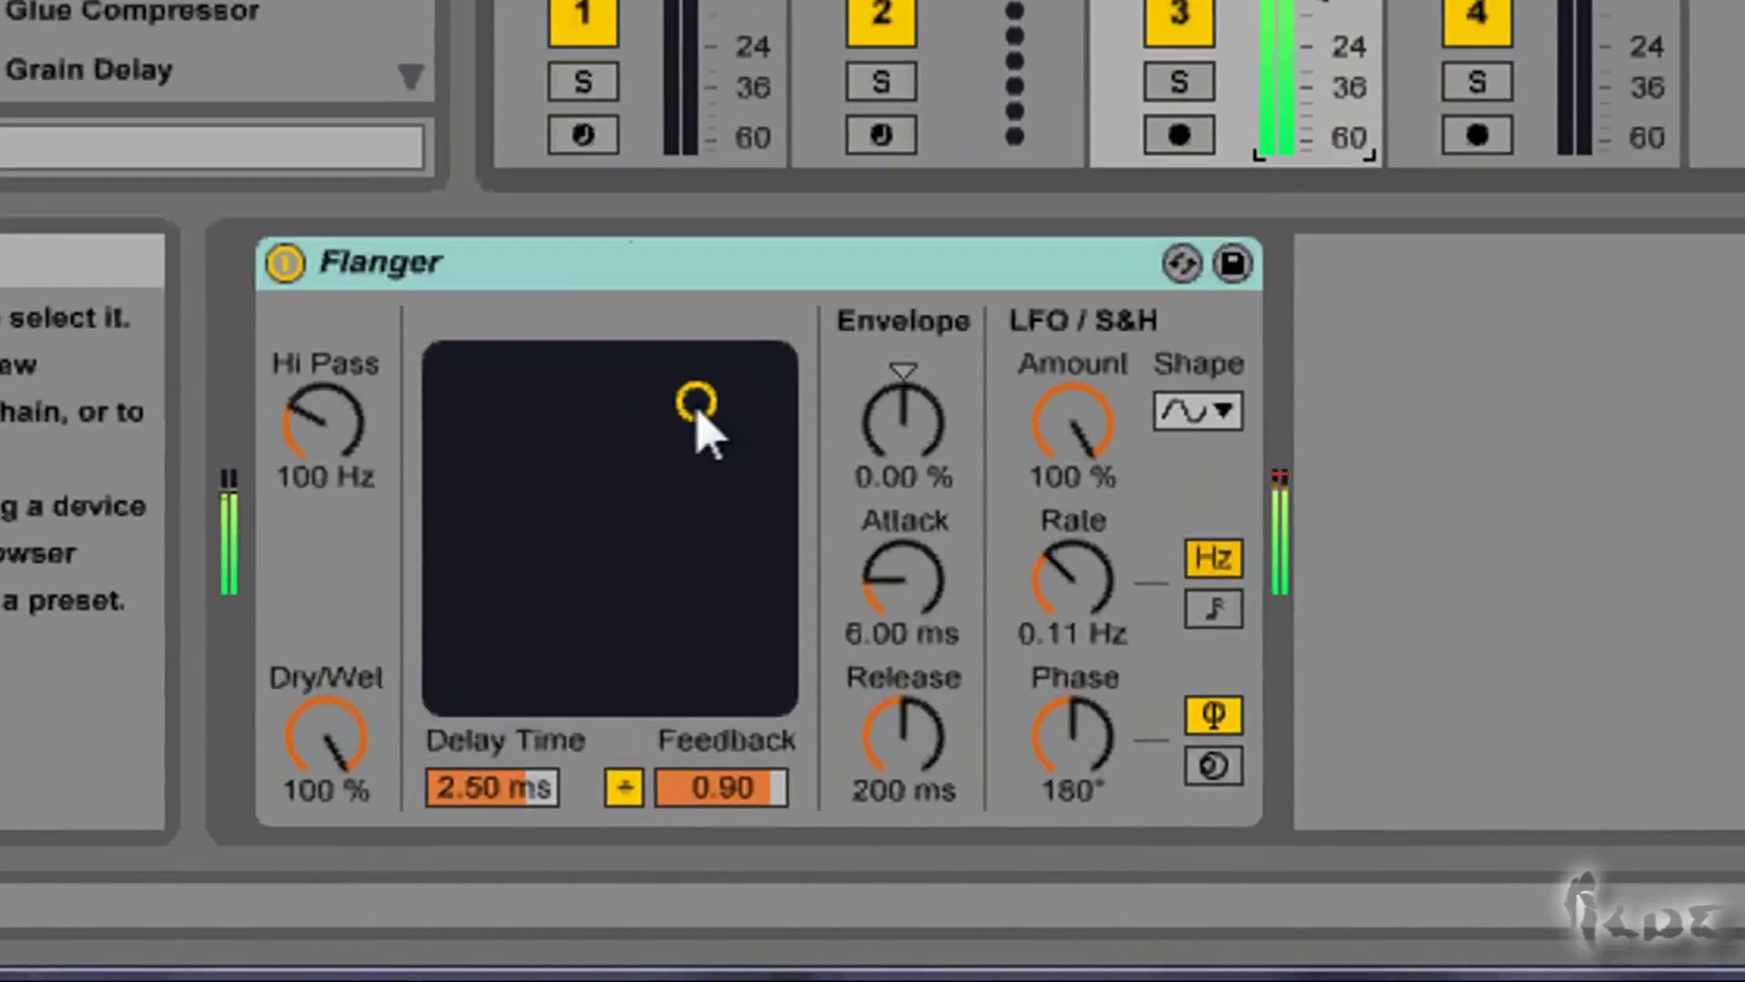
Sweep the Flanger's delay time and feedback on its XY pad and load it onto the audio track.
left_click_drag(547, 654, 475, 758)
mouse_move(570, 515)
left_mouse_down()
mouse_move(799, 410)
mouse_move(799, 332)
mouse_move(775, 305)
left_mouse_up()
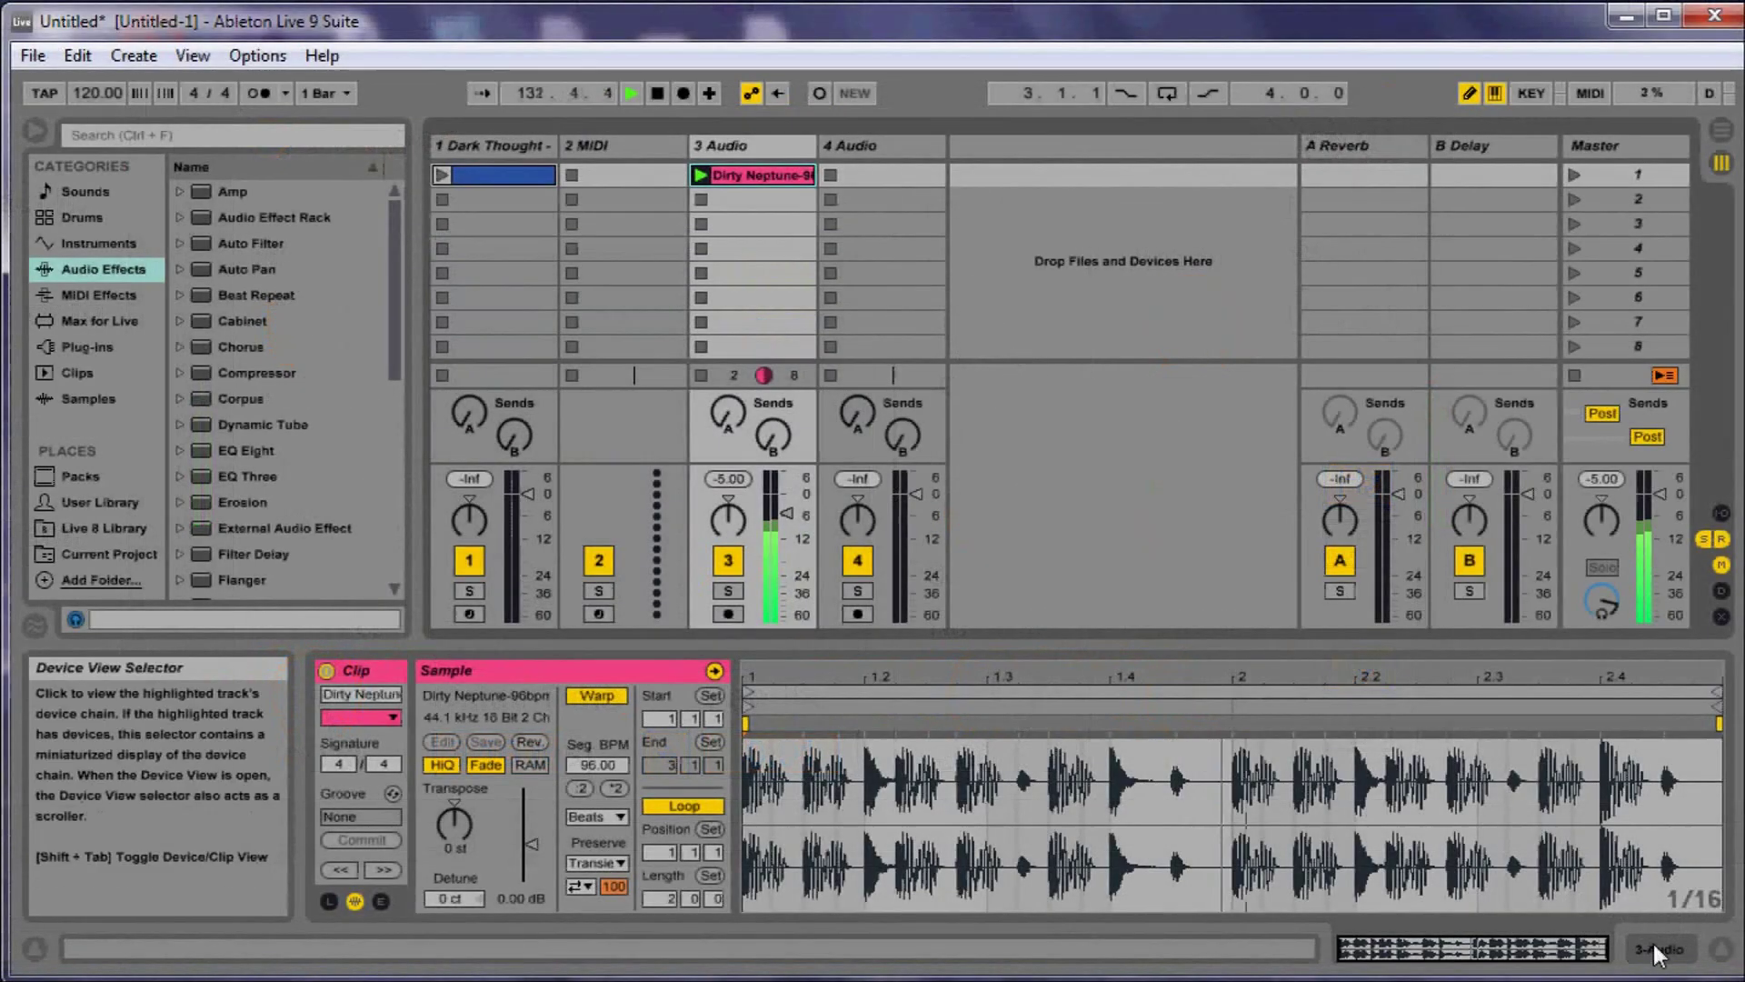
left_click(1654, 943)
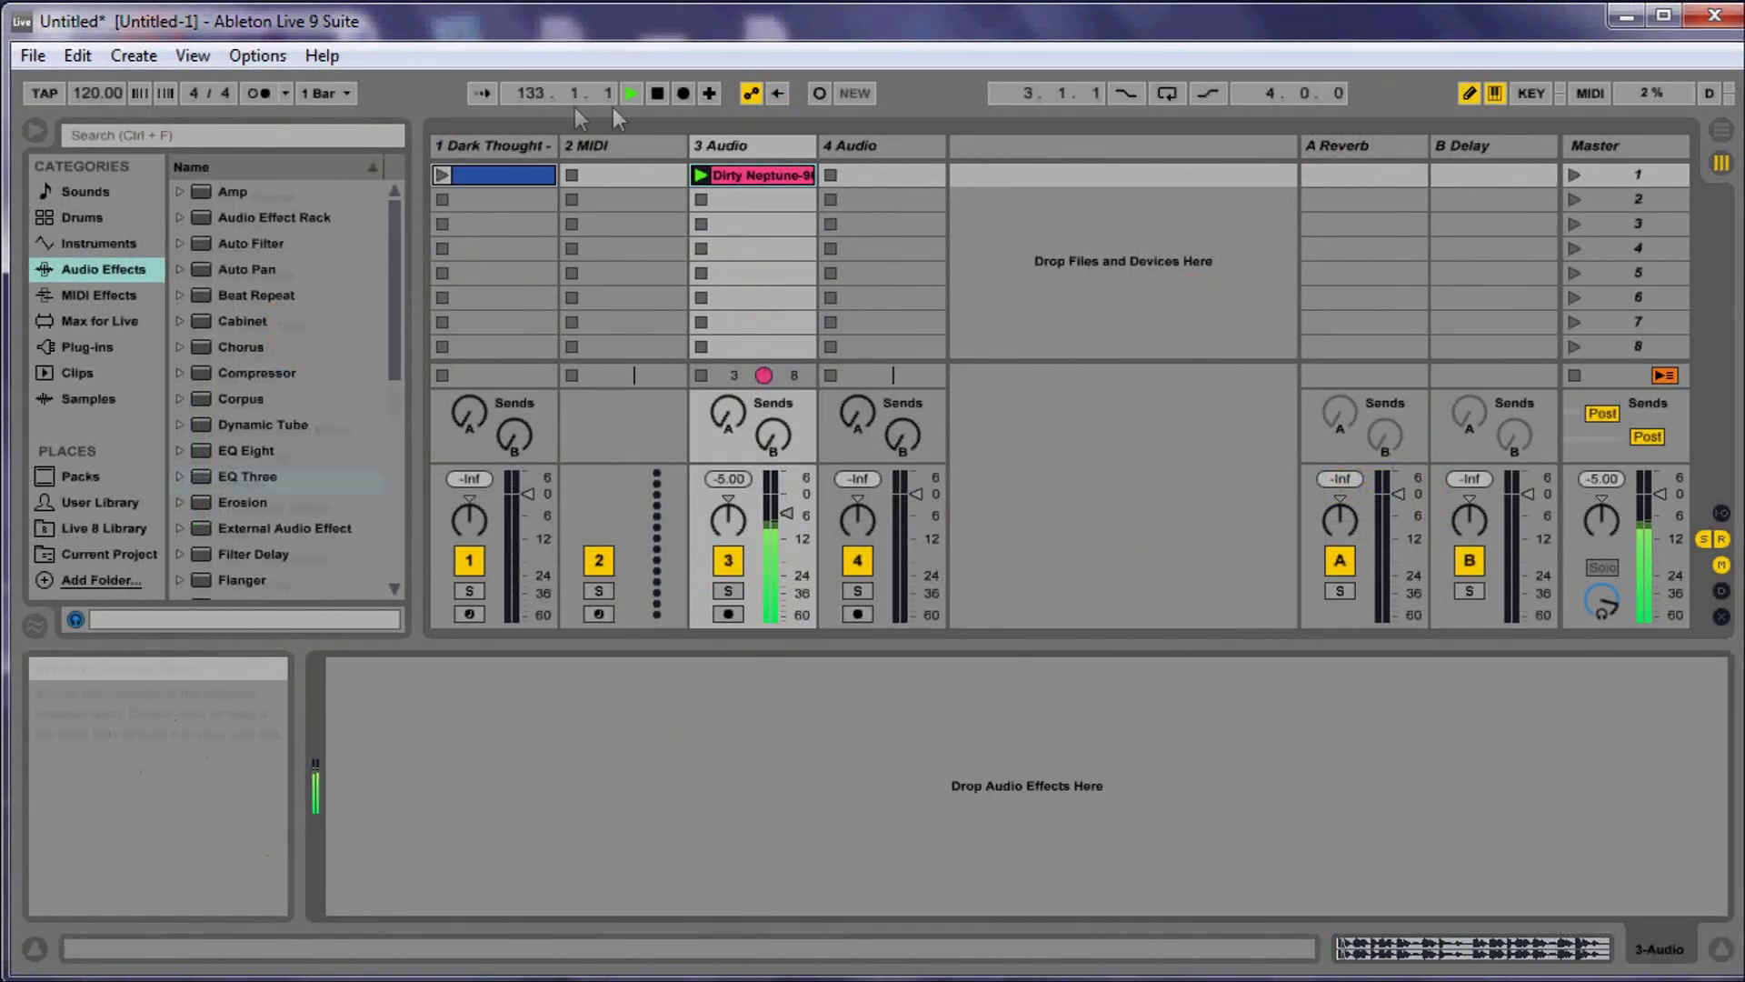
scroll(273, 533, "down", 1)
left_click_drag(242, 481, 734, 790)
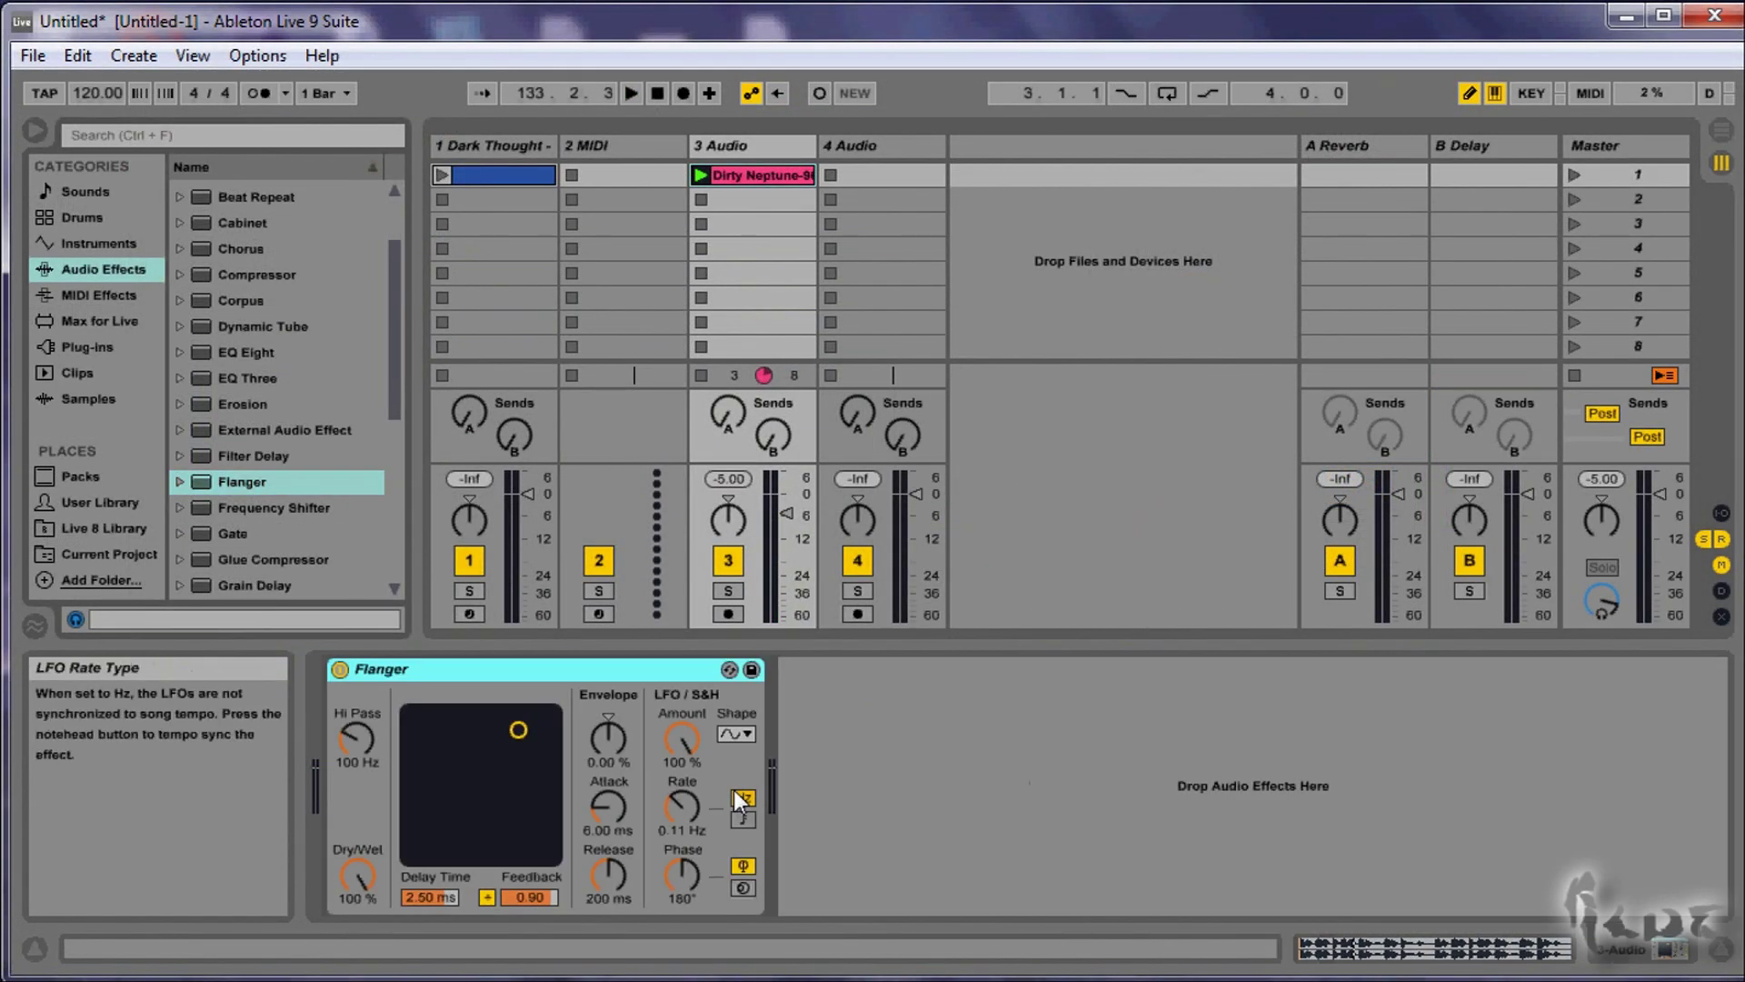
left_click(702, 176)
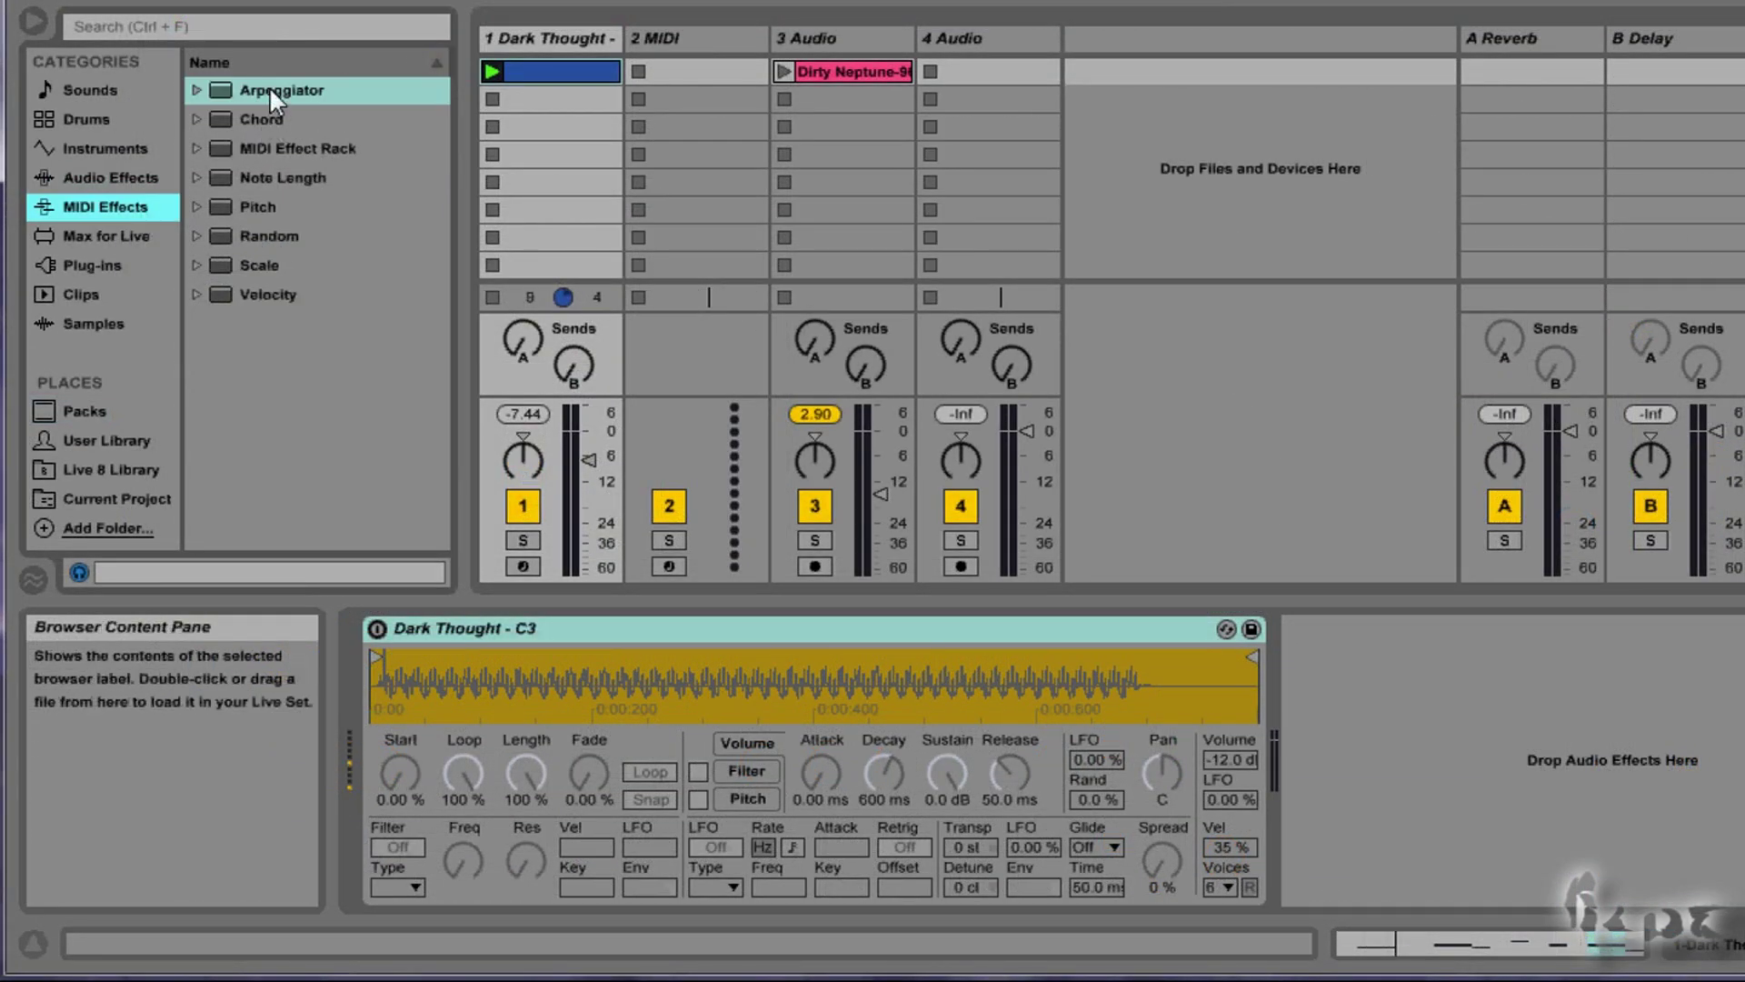
Add an Arpeggiator to Dark Thought with rate 1/32 and 3 repeats.
left_click_drag(327, 90, 358, 668)
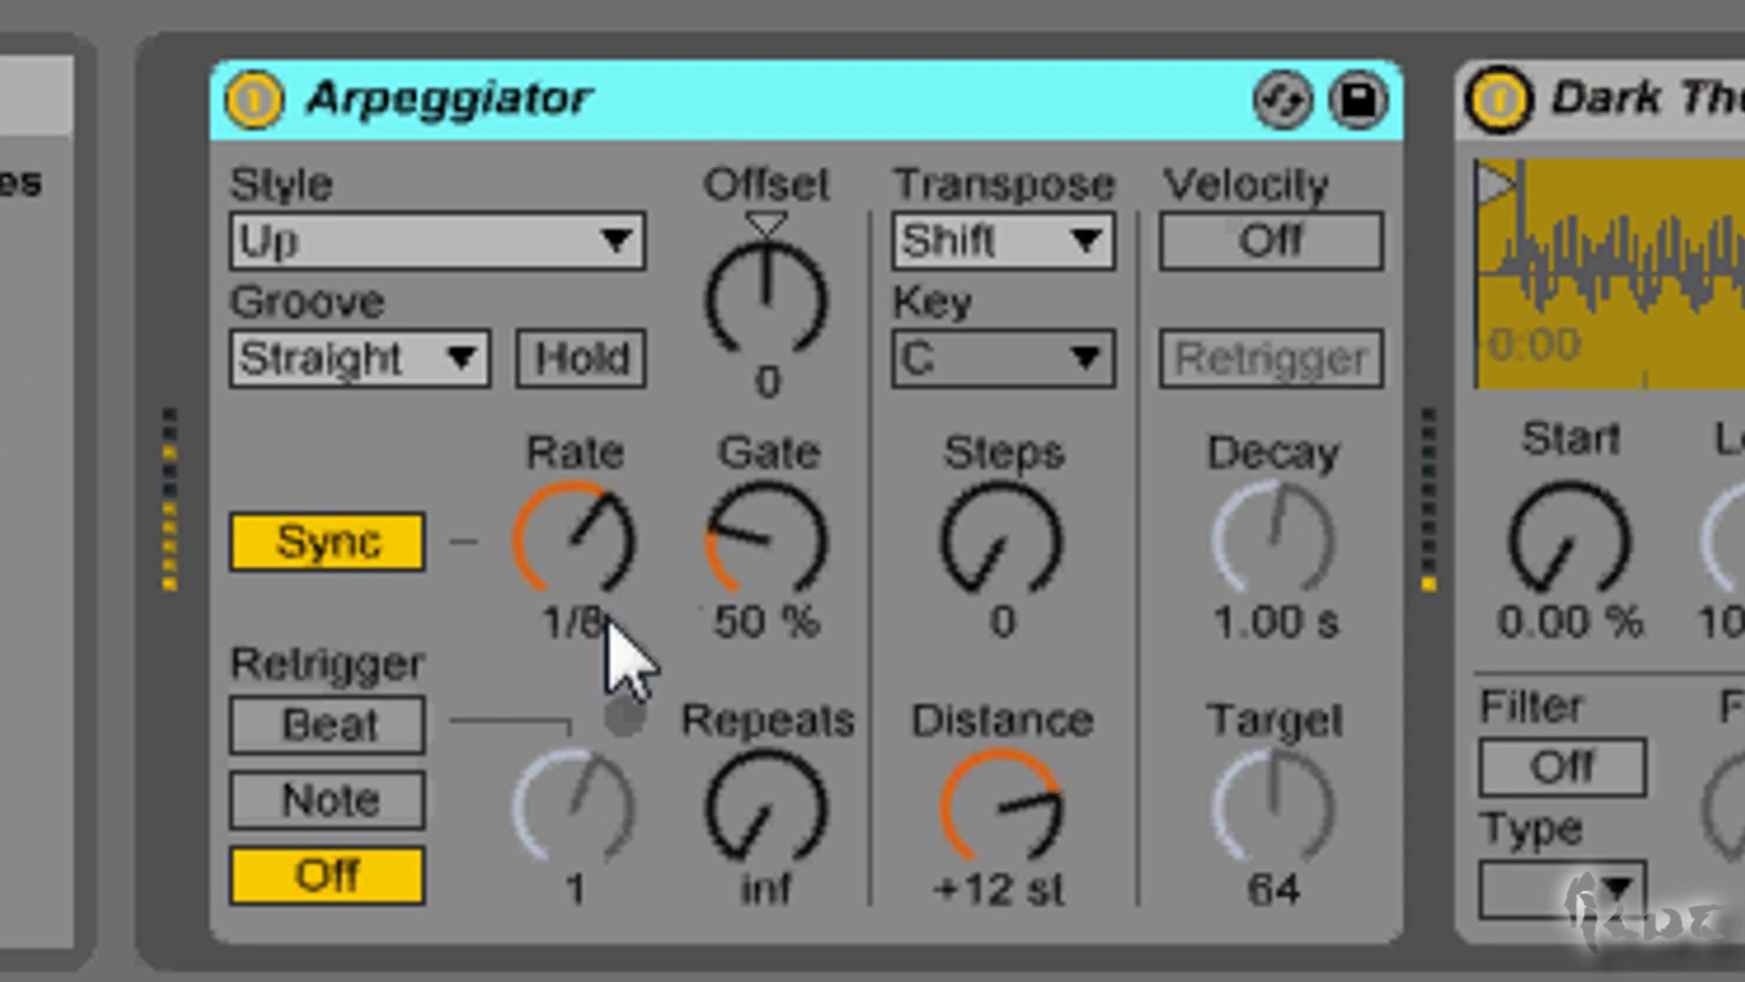
left_click_drag(623, 545, 621, 530)
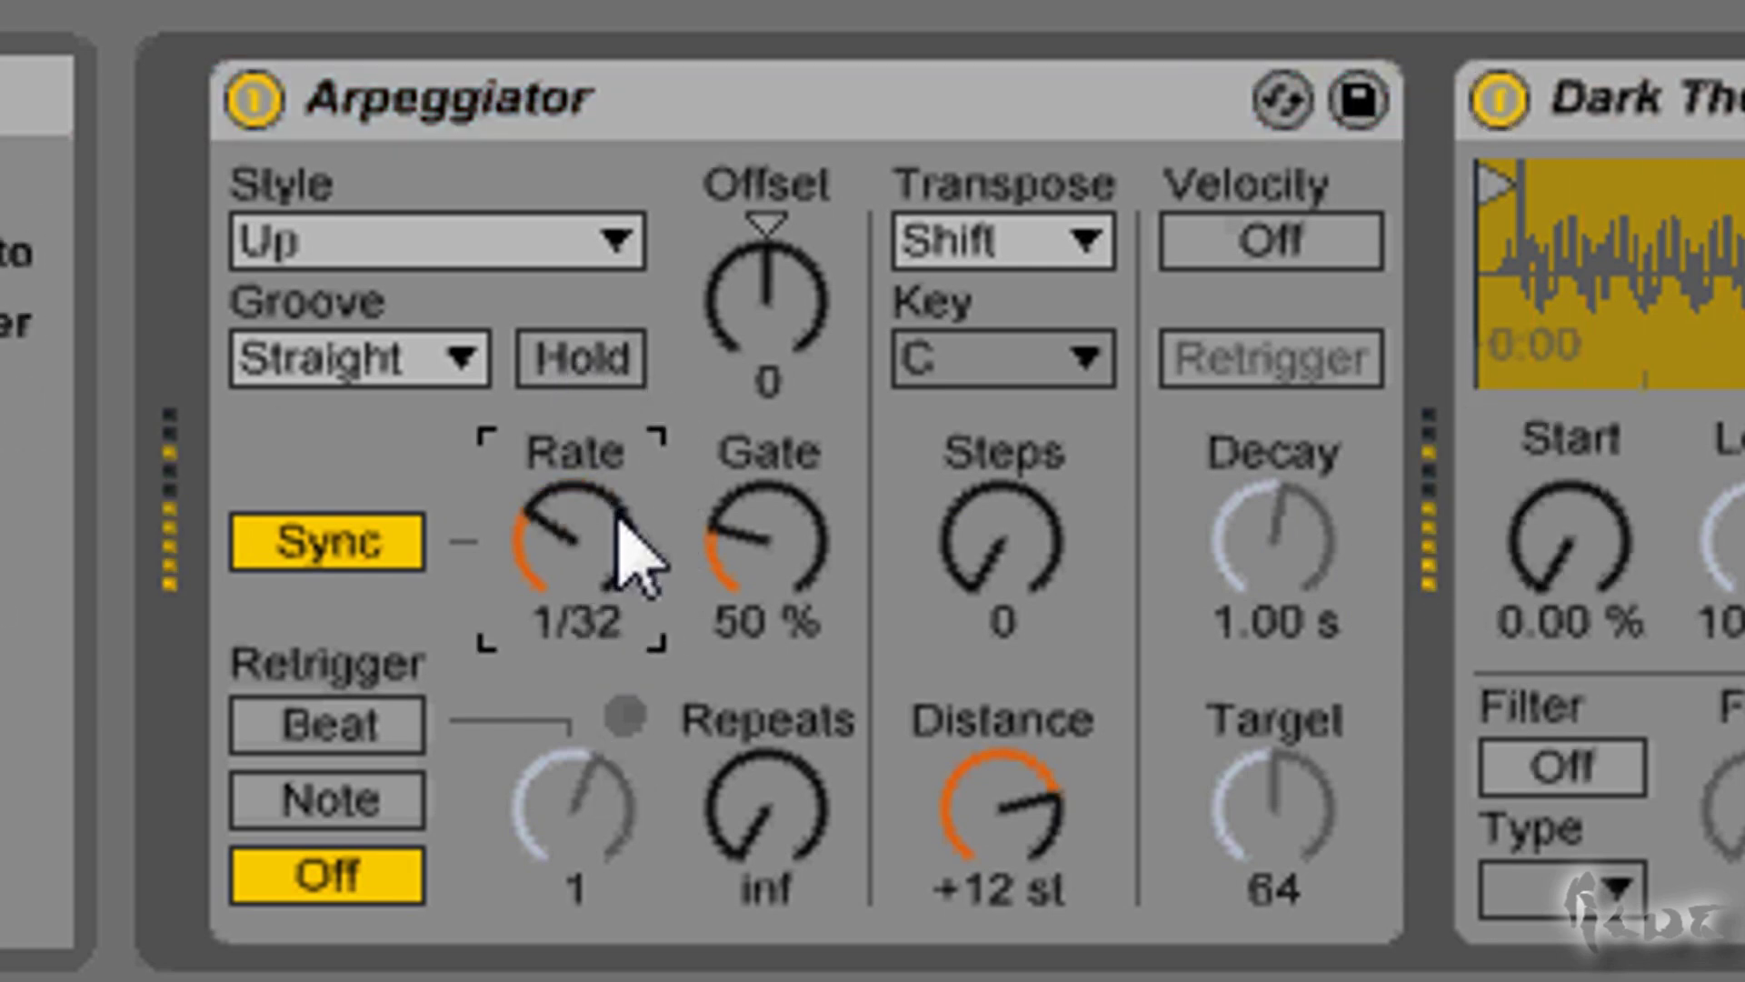
scroll(623, 546, "up", 1)
scroll(623, 546, "up", 3)
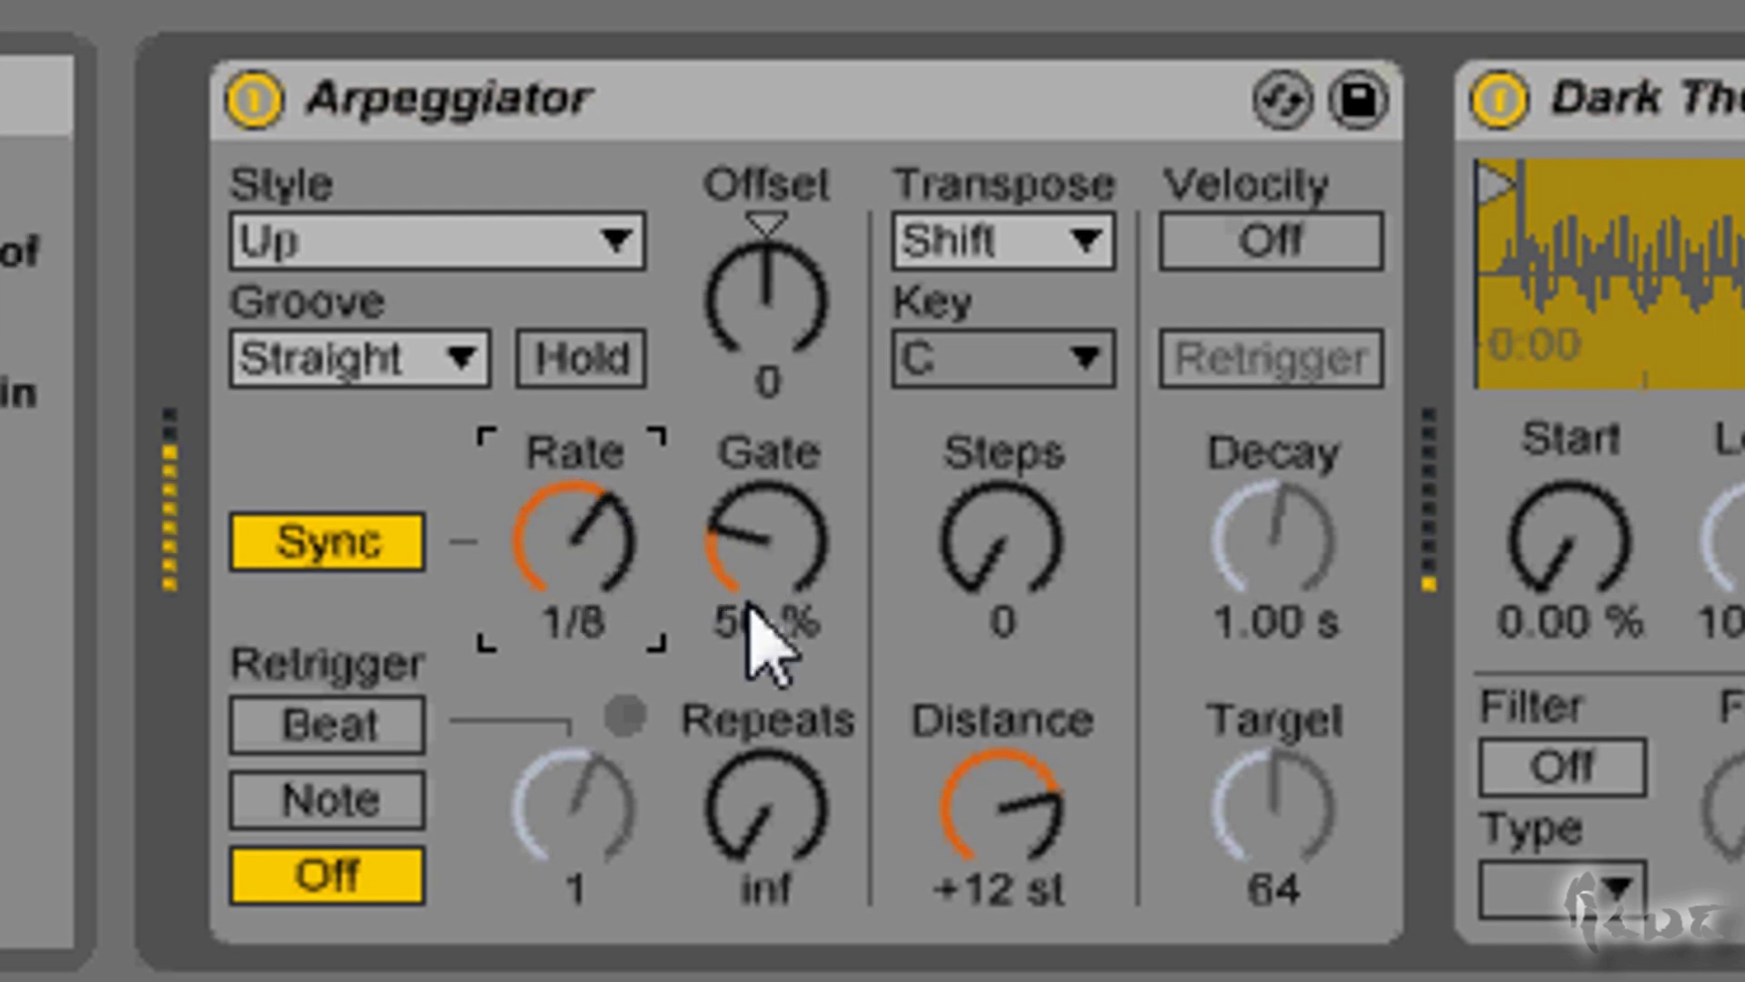
left_click_drag(762, 788, 760, 818)
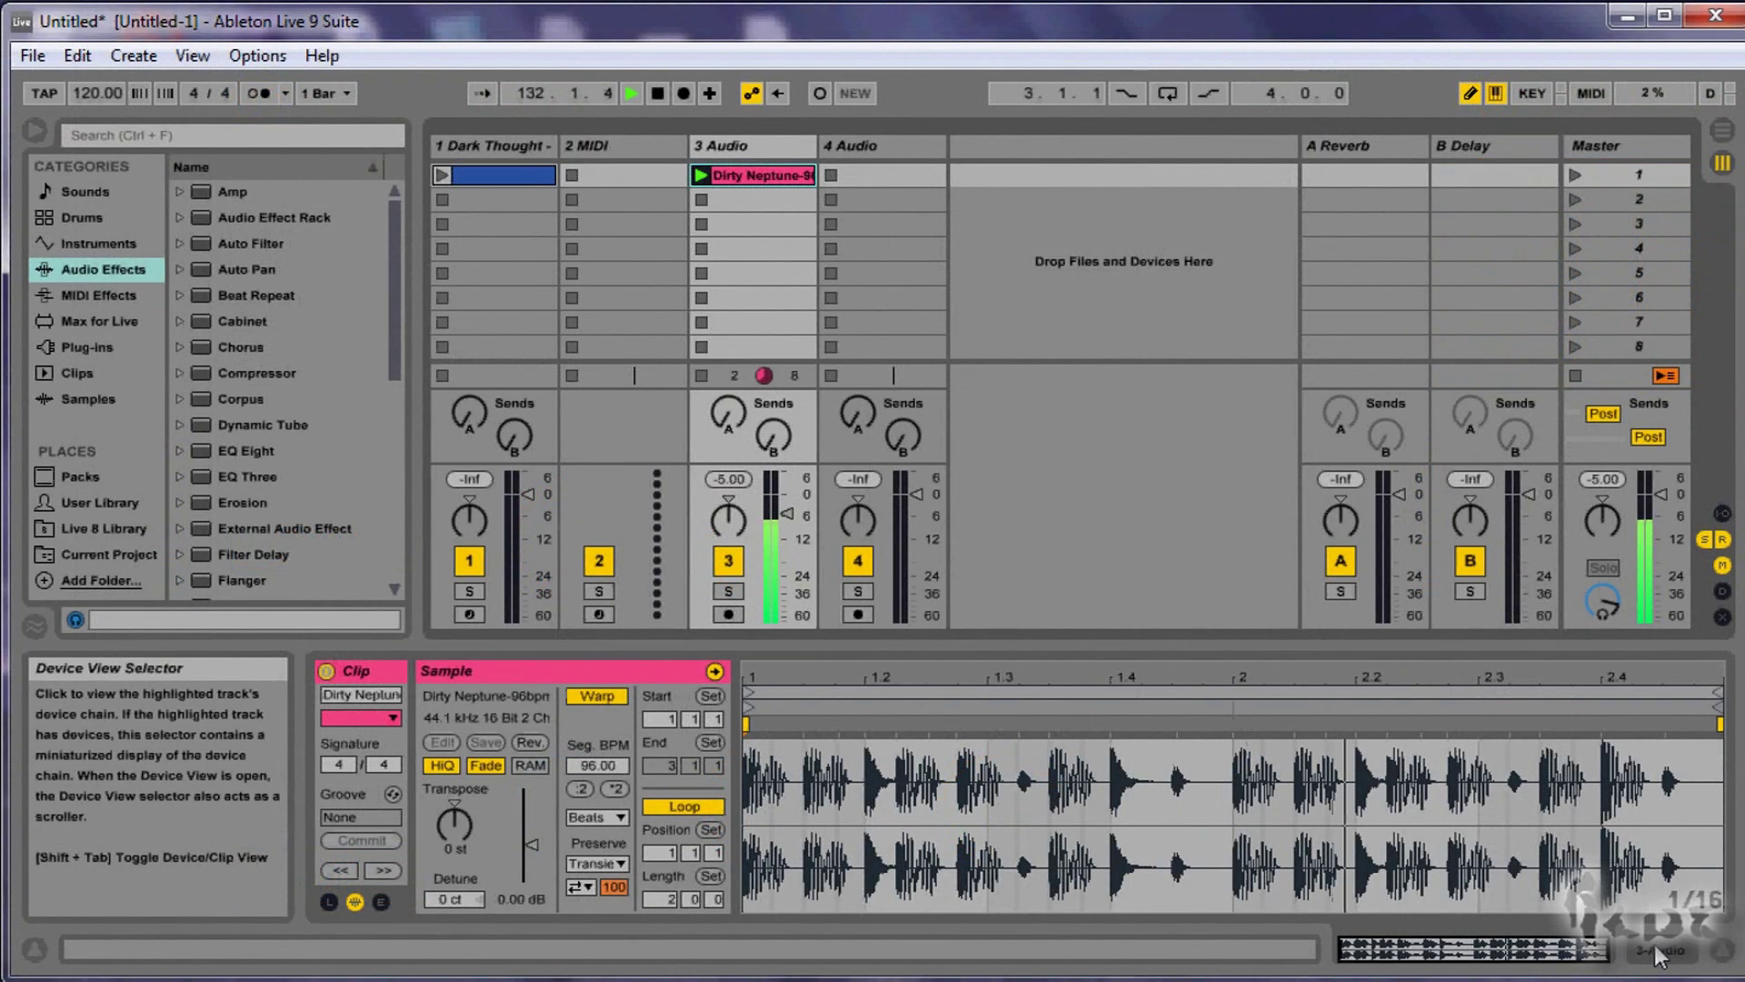
Stop playback, load a Flanger onto the Dirty Neptune track and start its clip.
left_click(1654, 945)
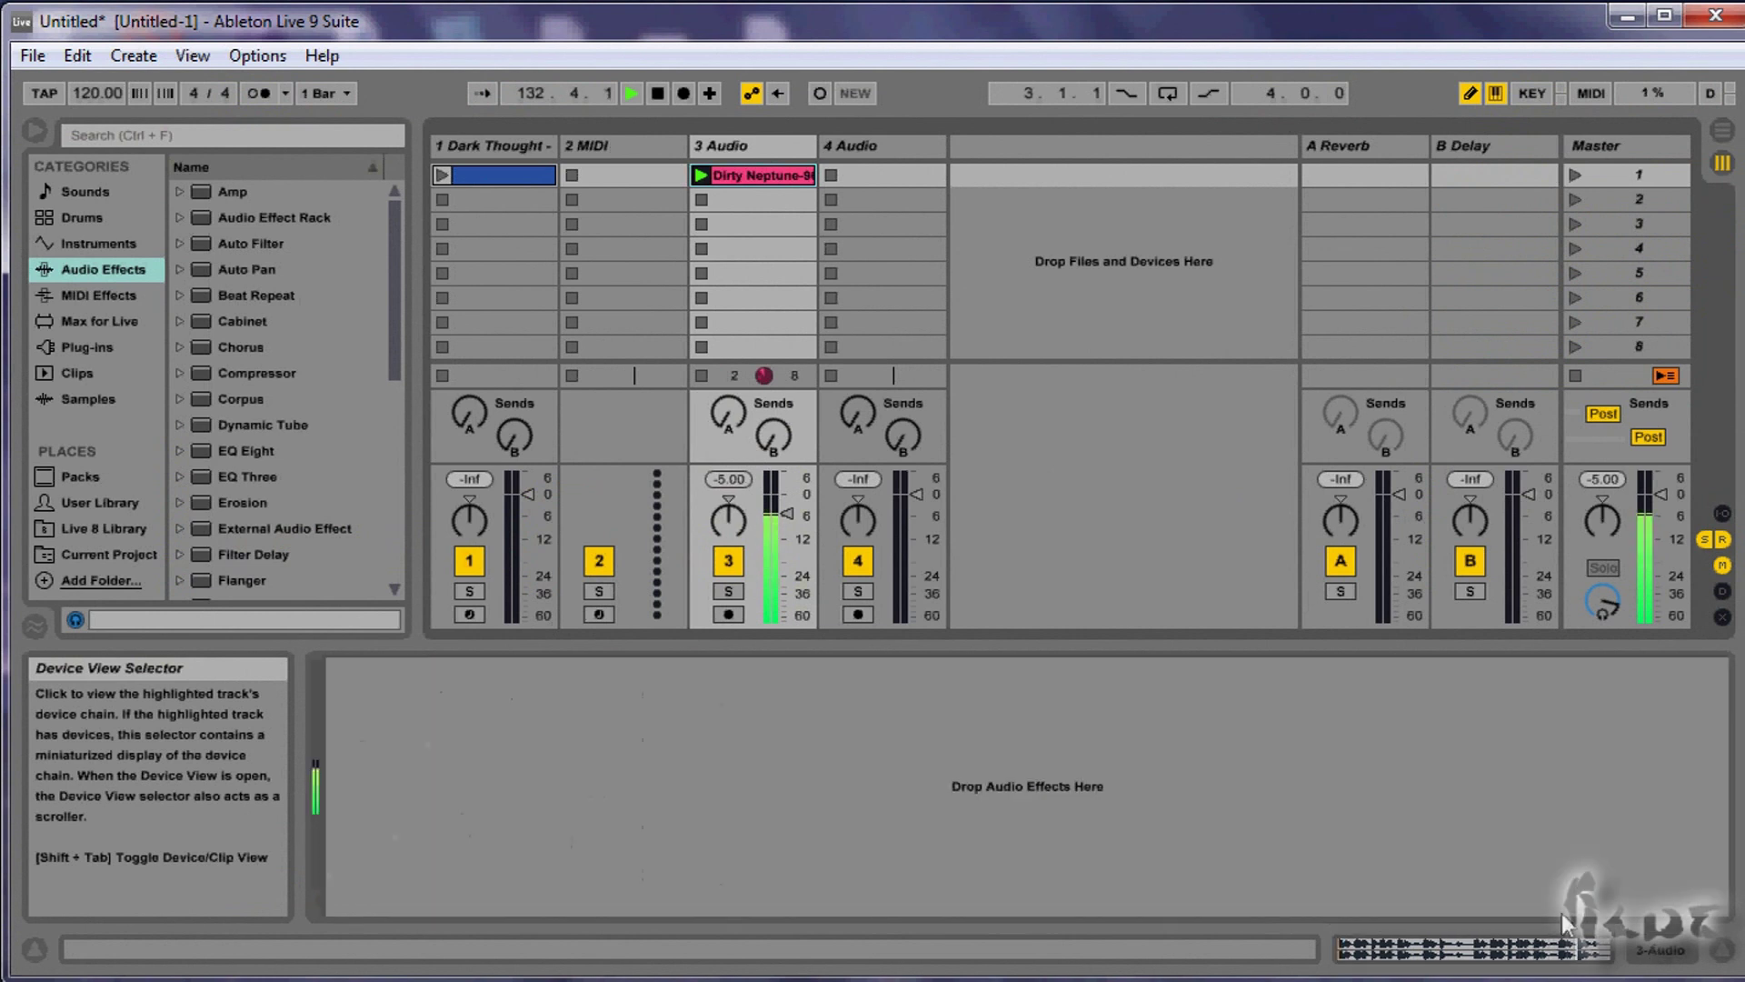
left_click(656, 93)
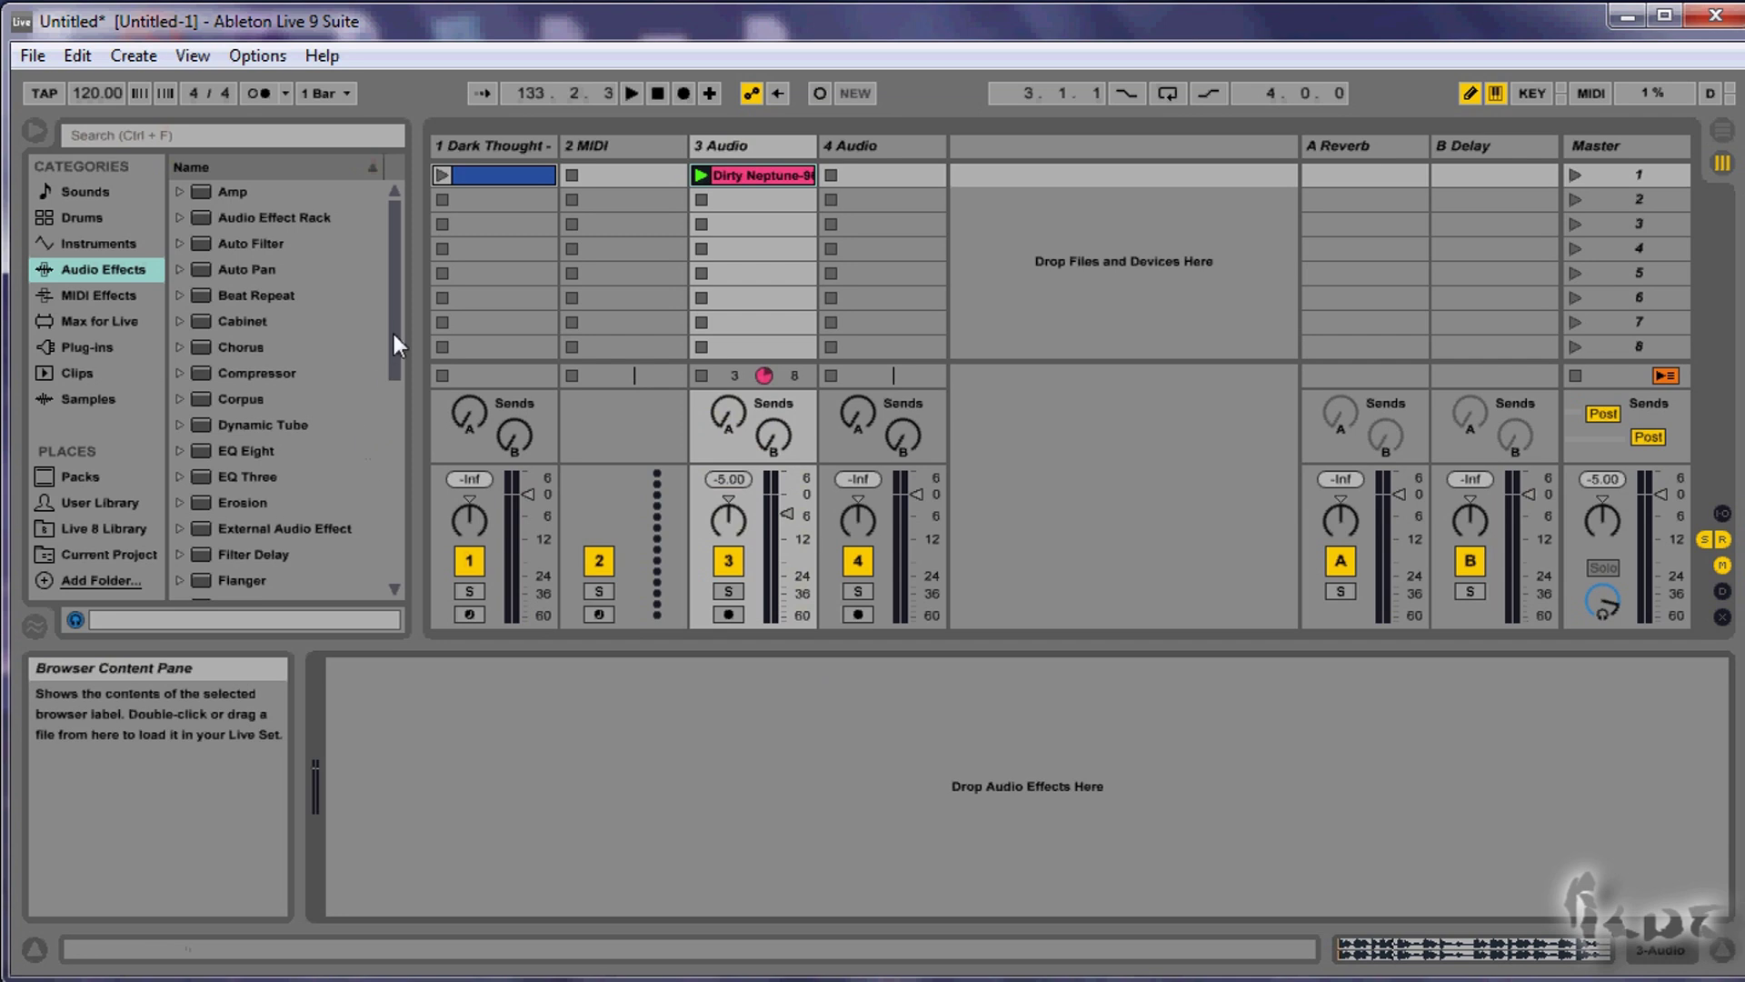
scroll(391, 350, "down", 4)
left_click(302, 481)
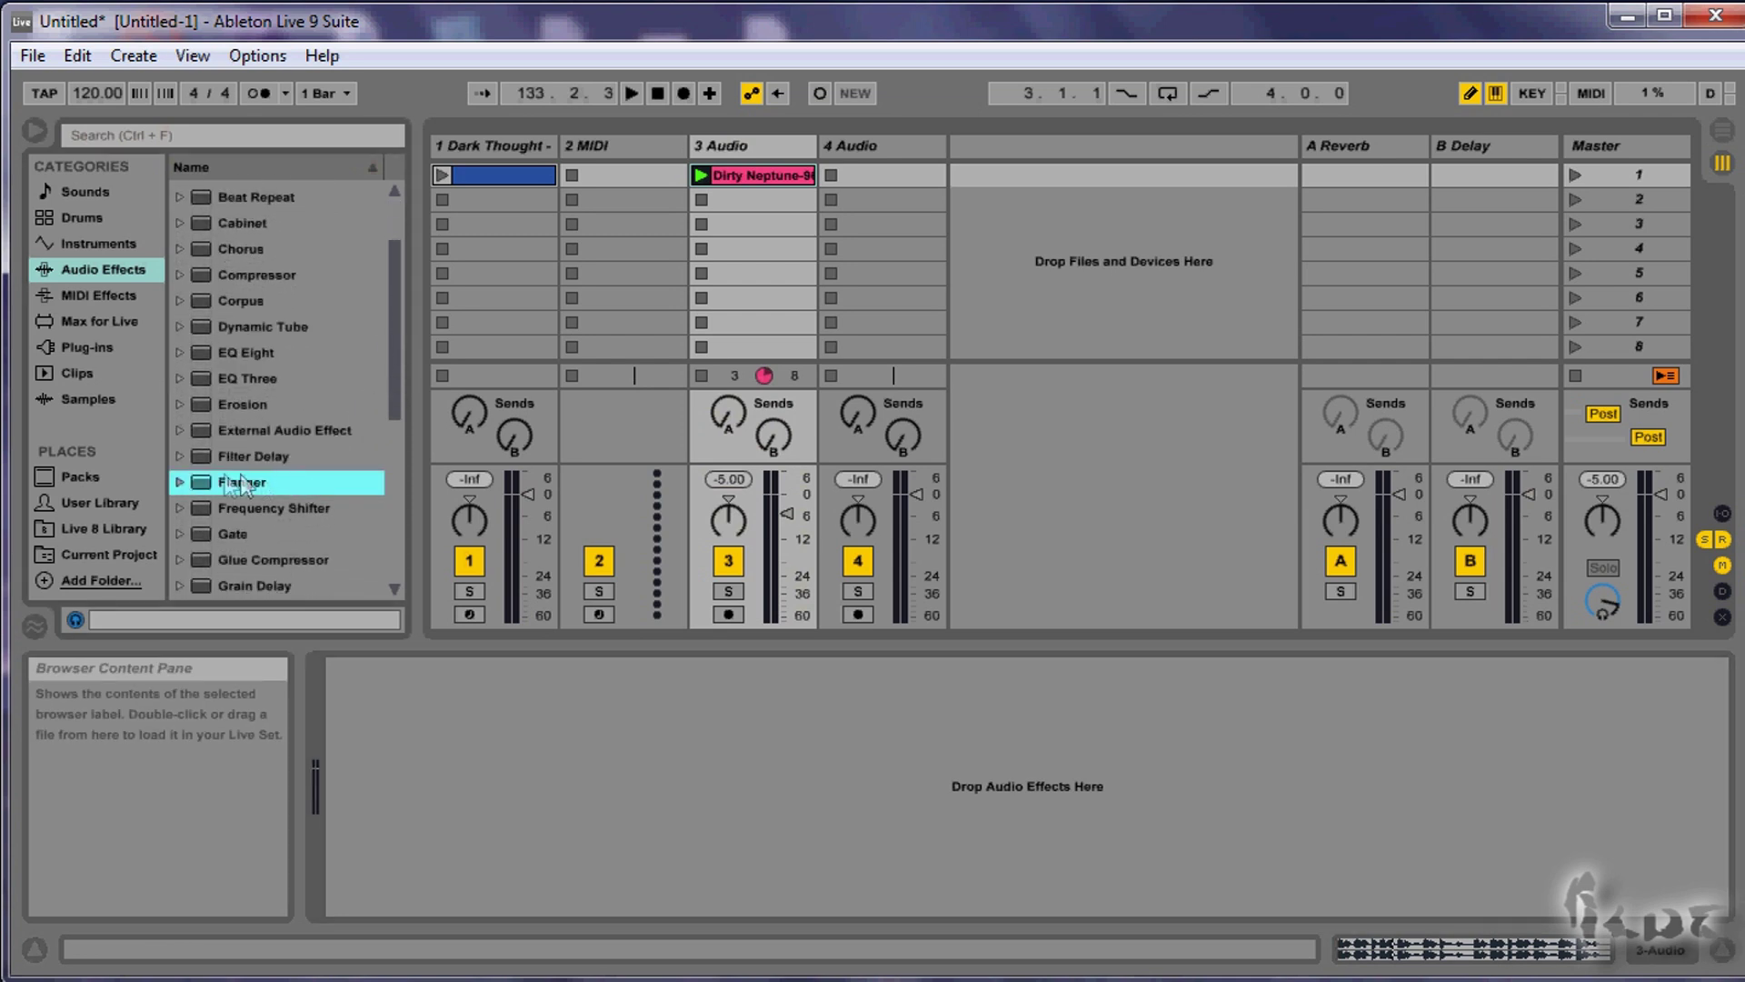
left_click_drag(240, 484, 723, 798)
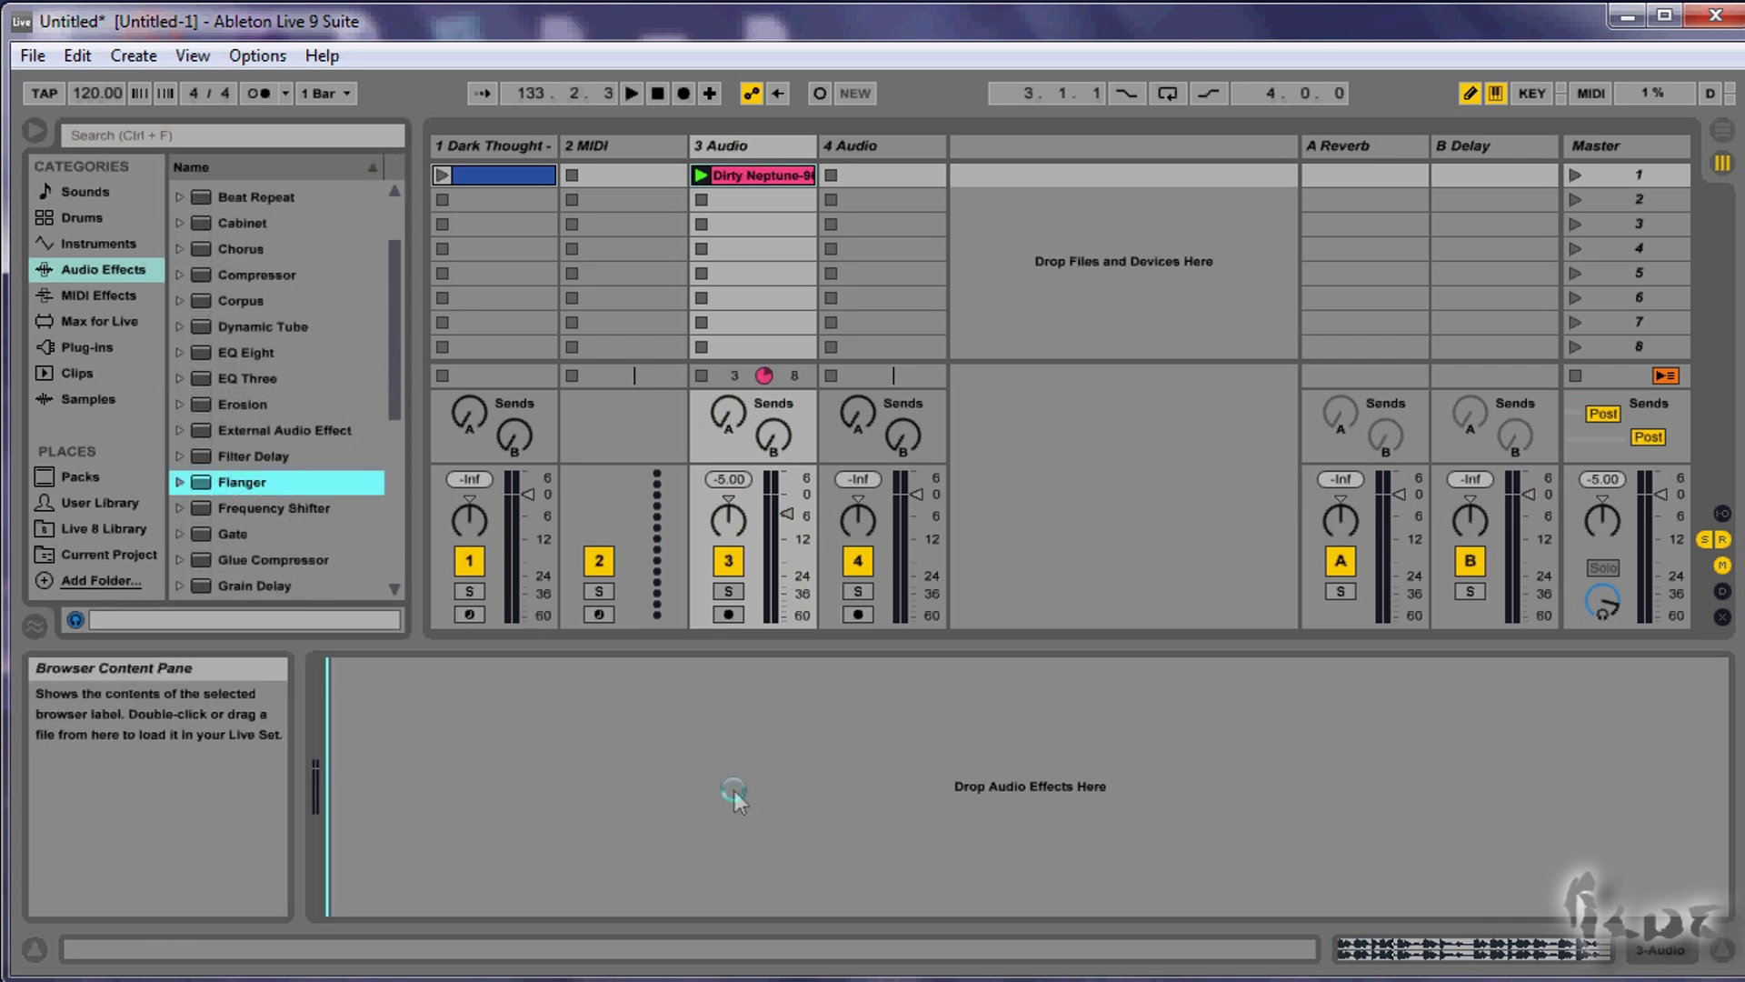
left_click(701, 175)
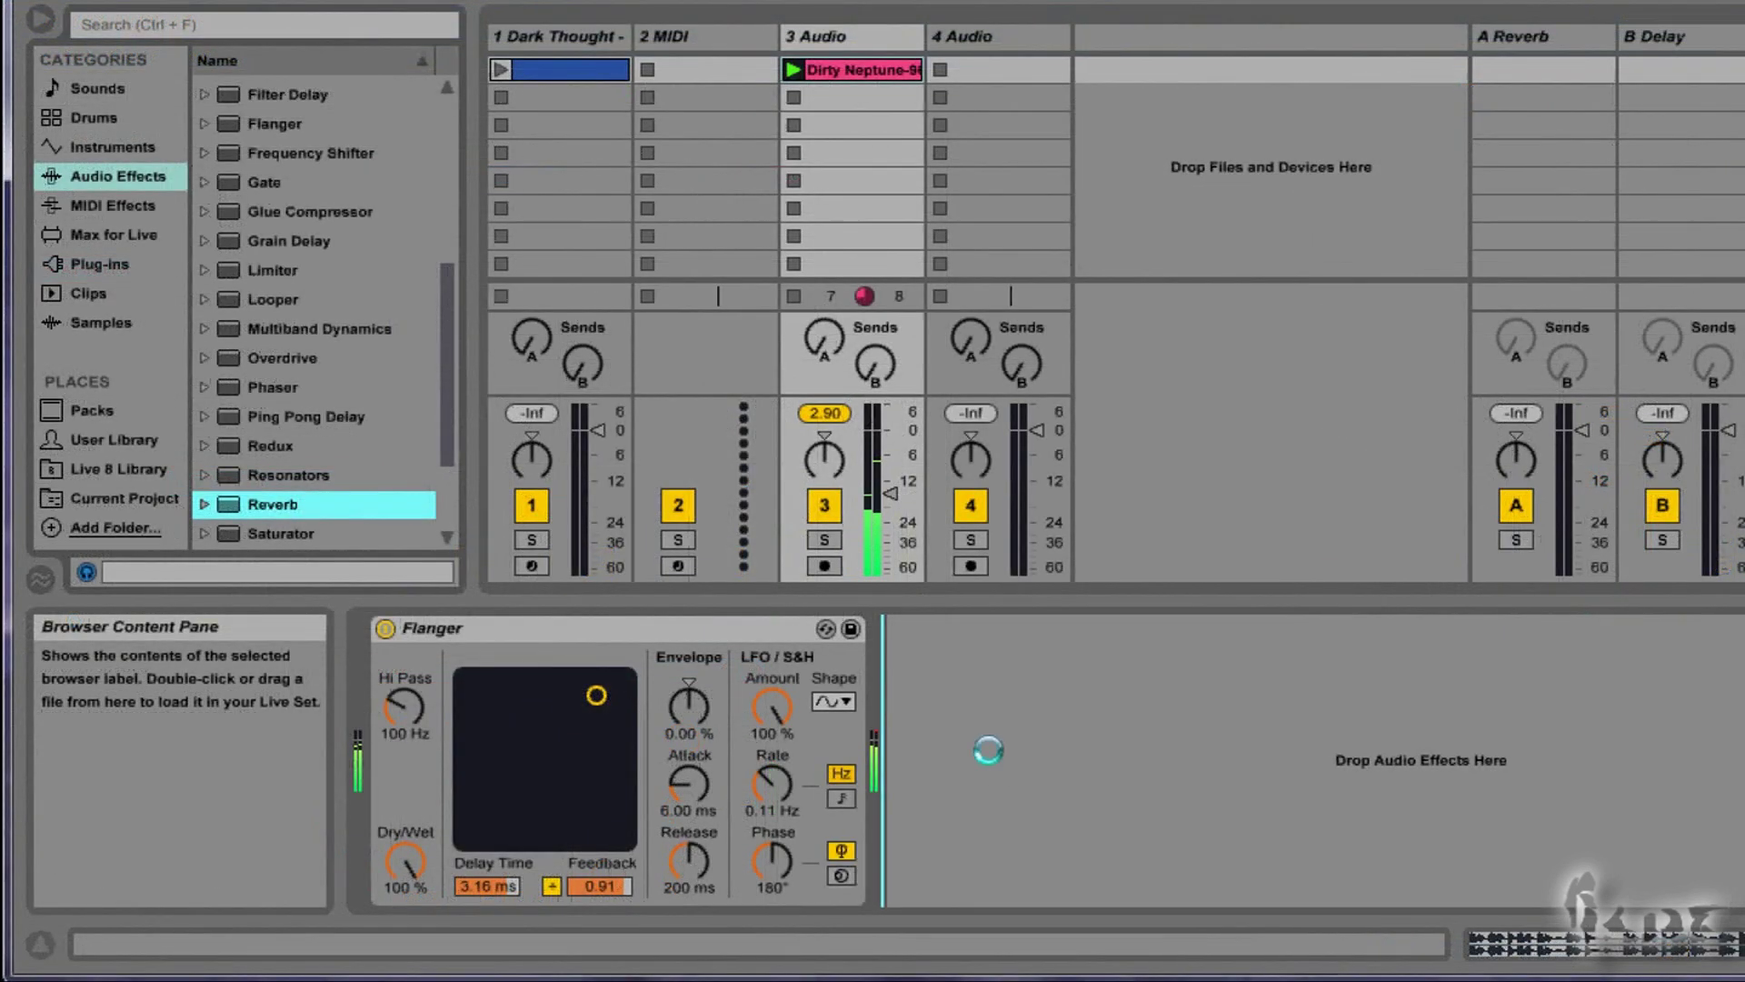
Add a Reverb with a 5.37 kHz diffusion high cut, then Vinyl Distortion after it.
left_click_drag(274, 504, 989, 749)
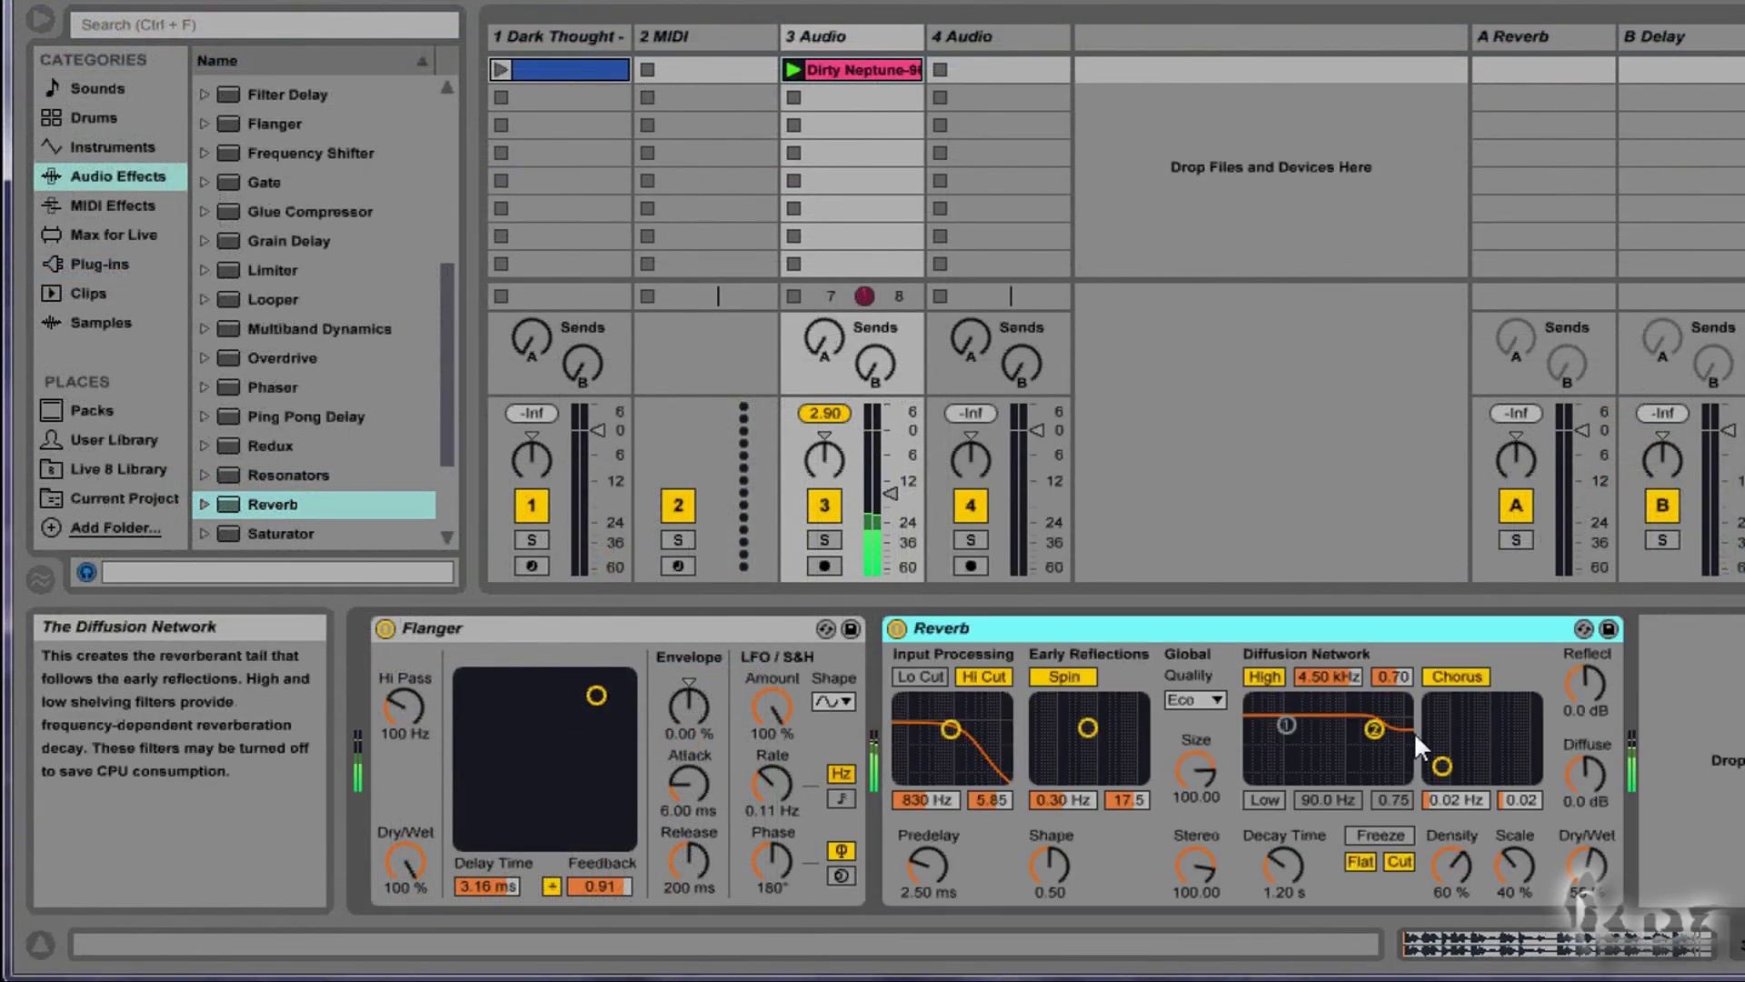
left_click_drag(1374, 729, 1379, 745)
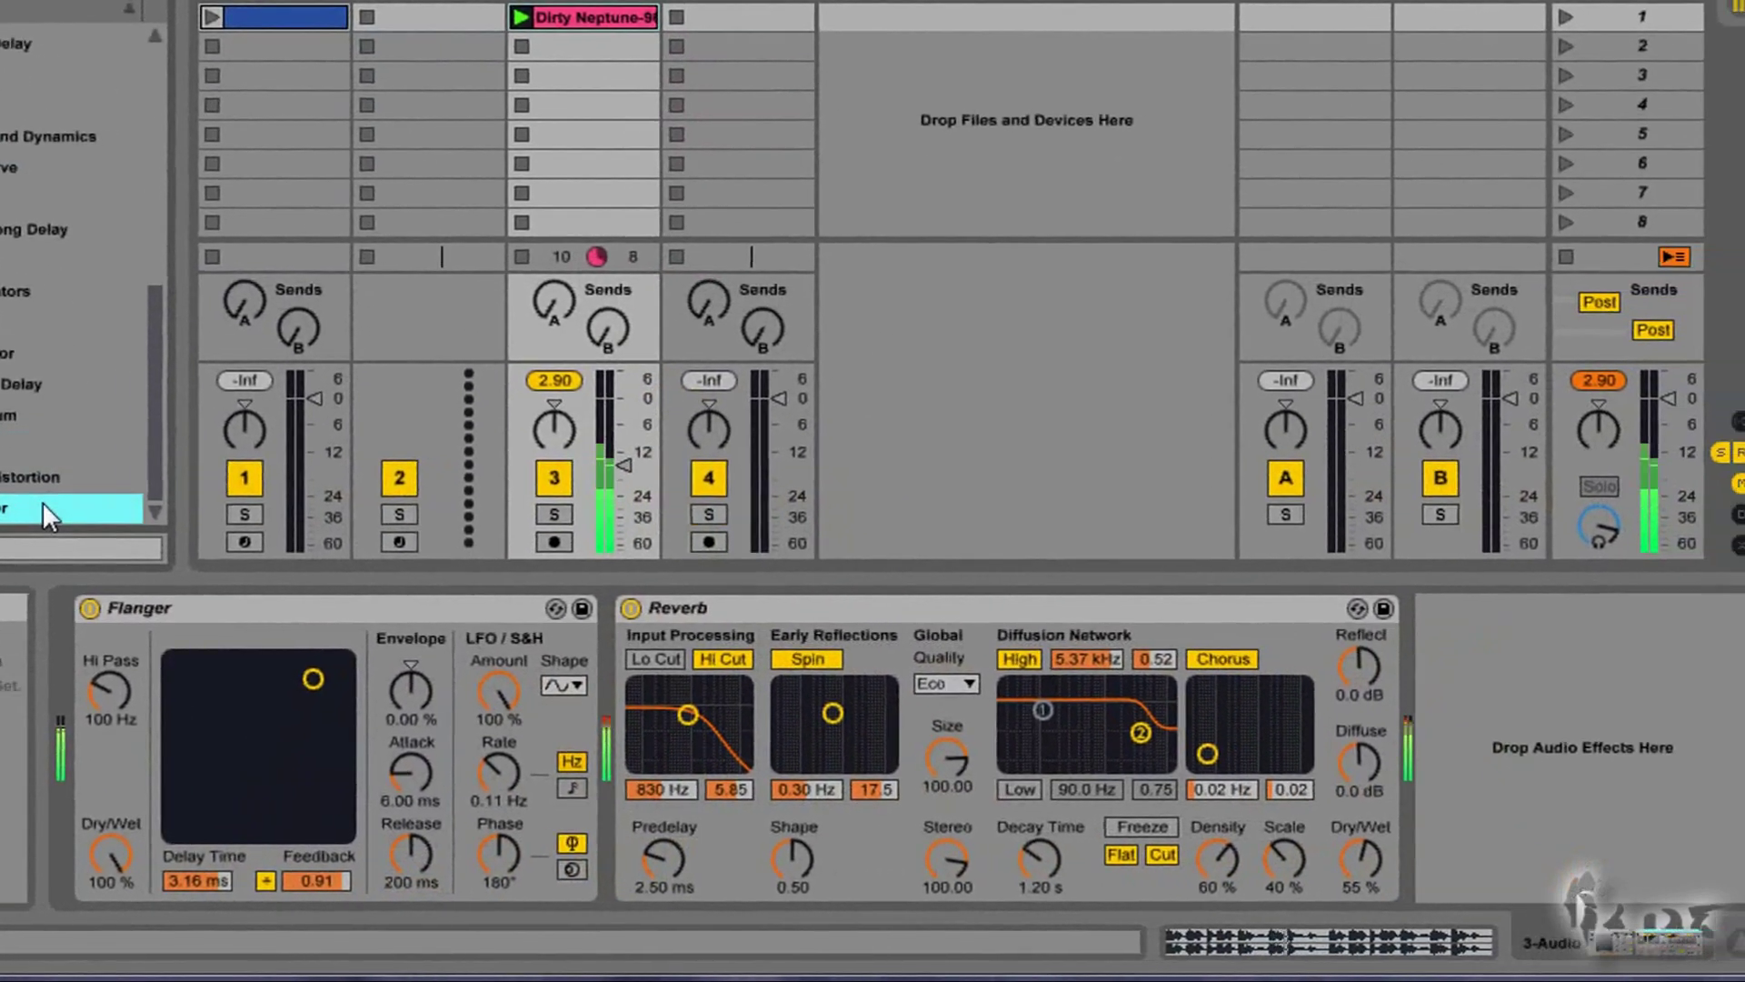
left_click_drag(41, 478, 1645, 828)
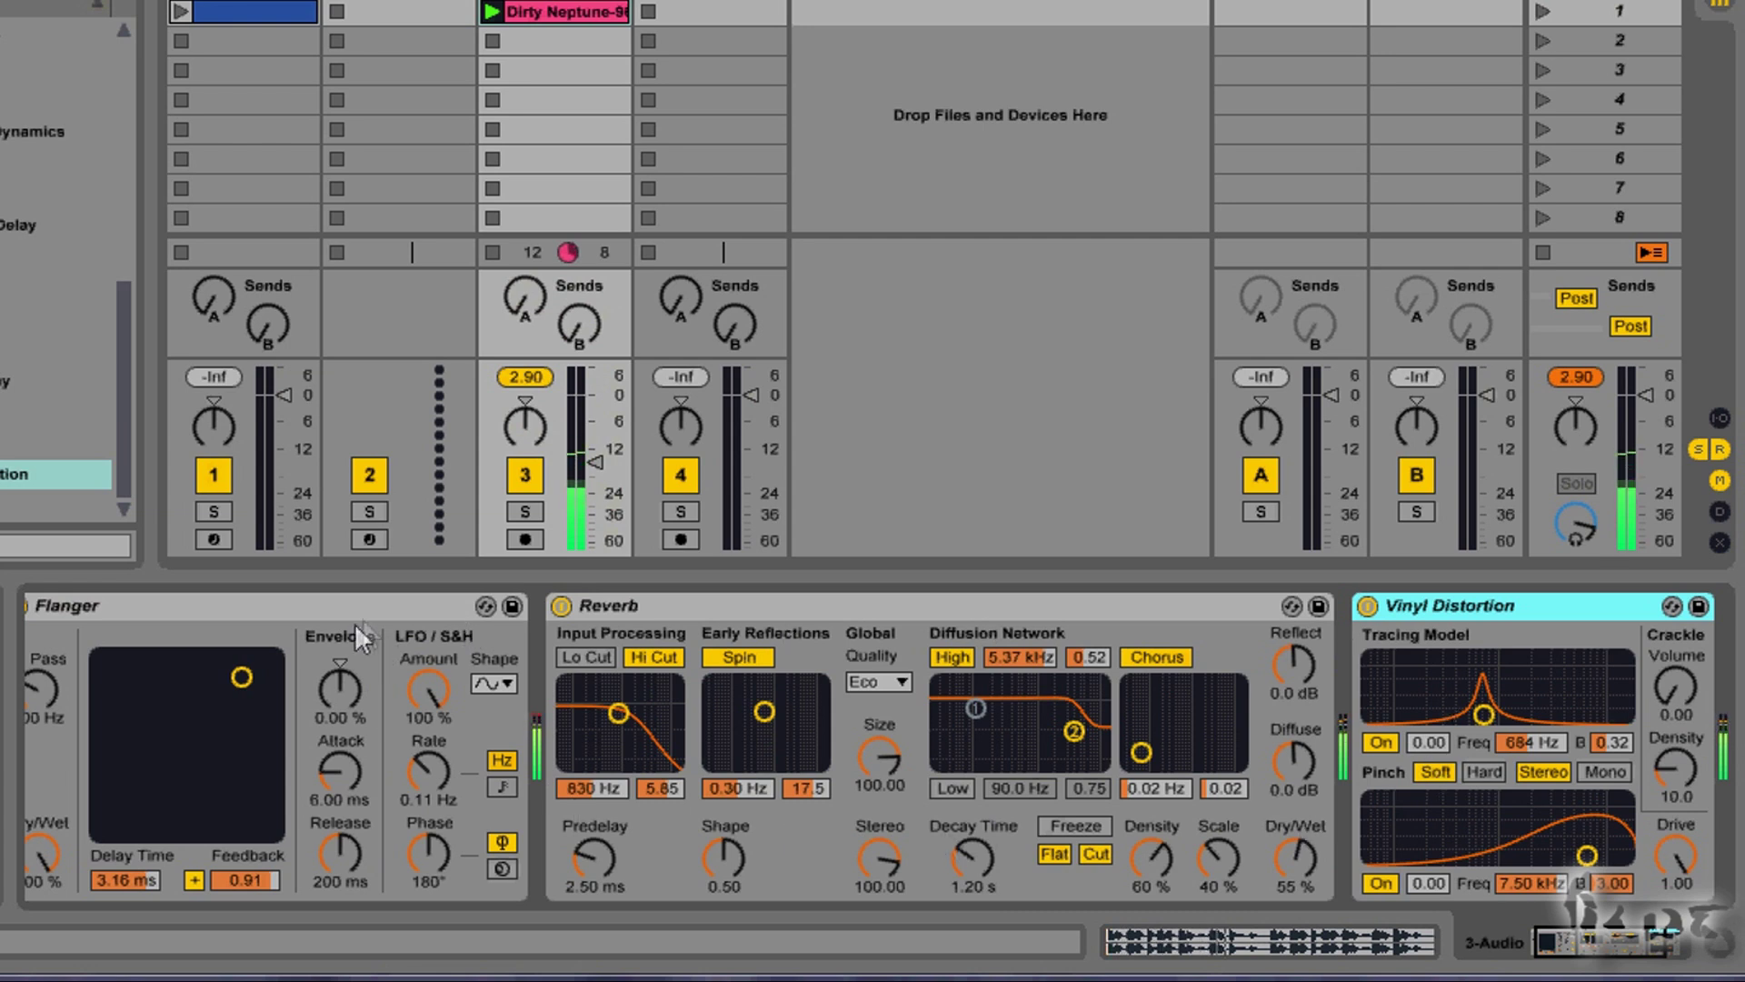
Raise Vinyl Distortion's tracing frequency to 7.24 kHz, then compare the effects by switching them off and on.
left_click_drag(1483, 713, 1585, 705)
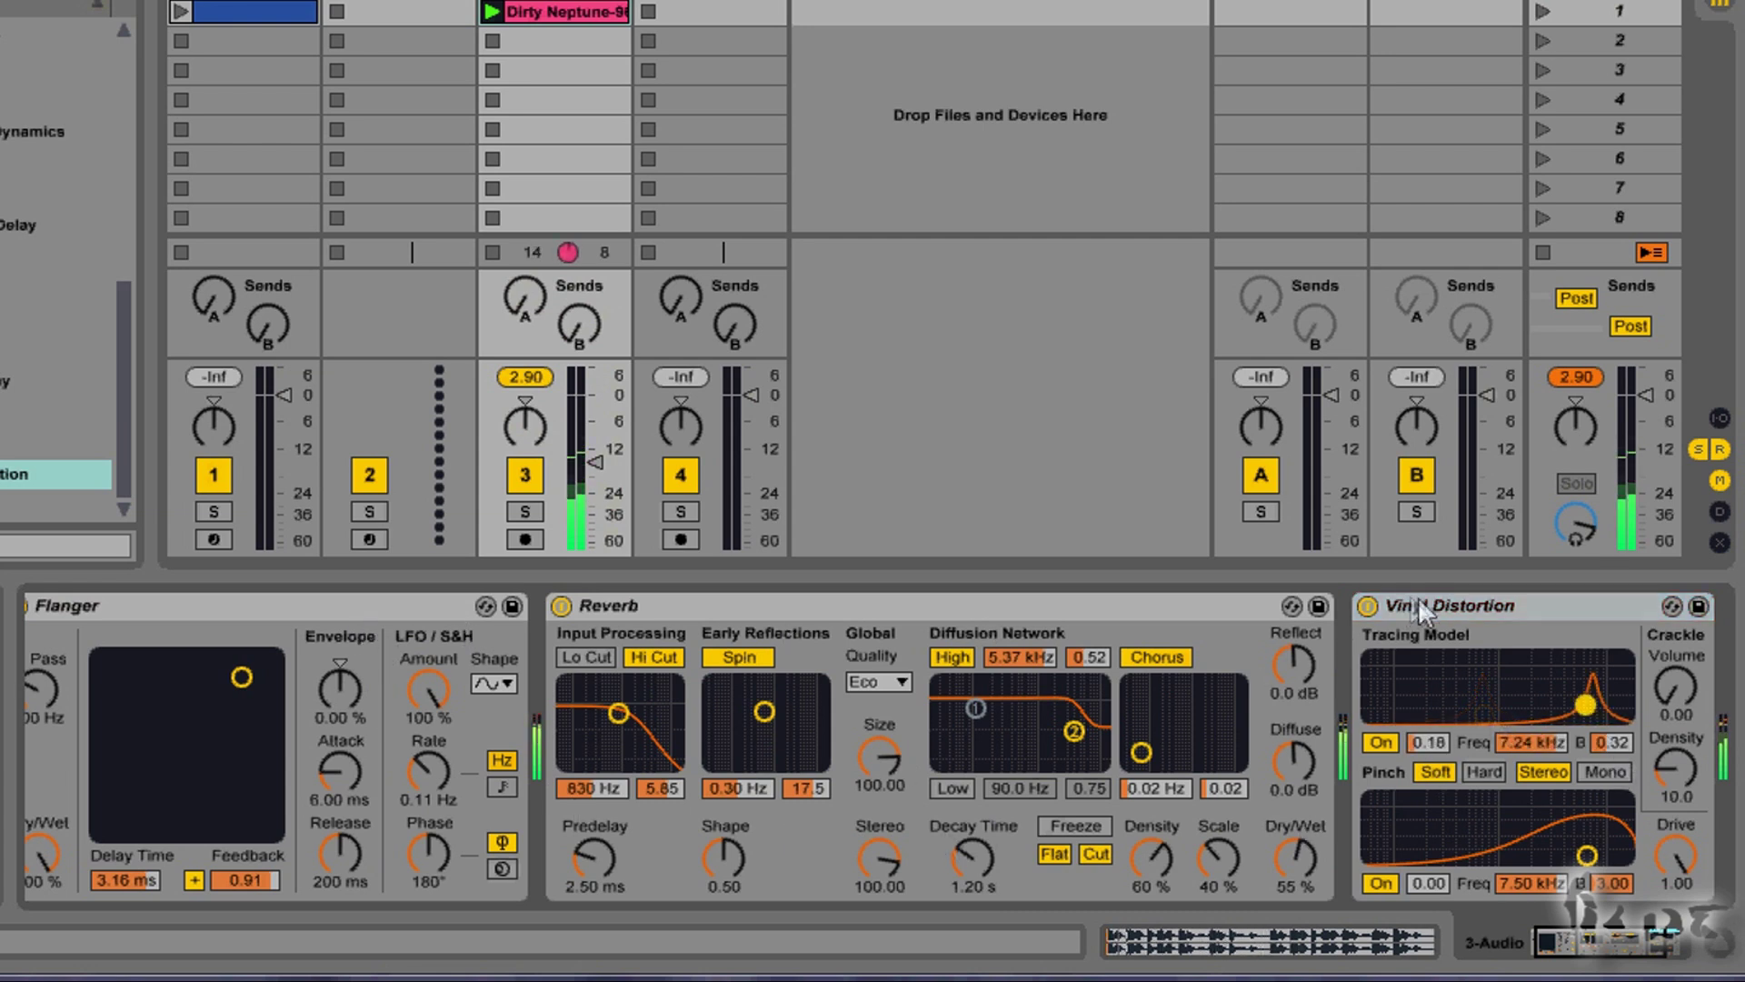
left_click(1370, 607)
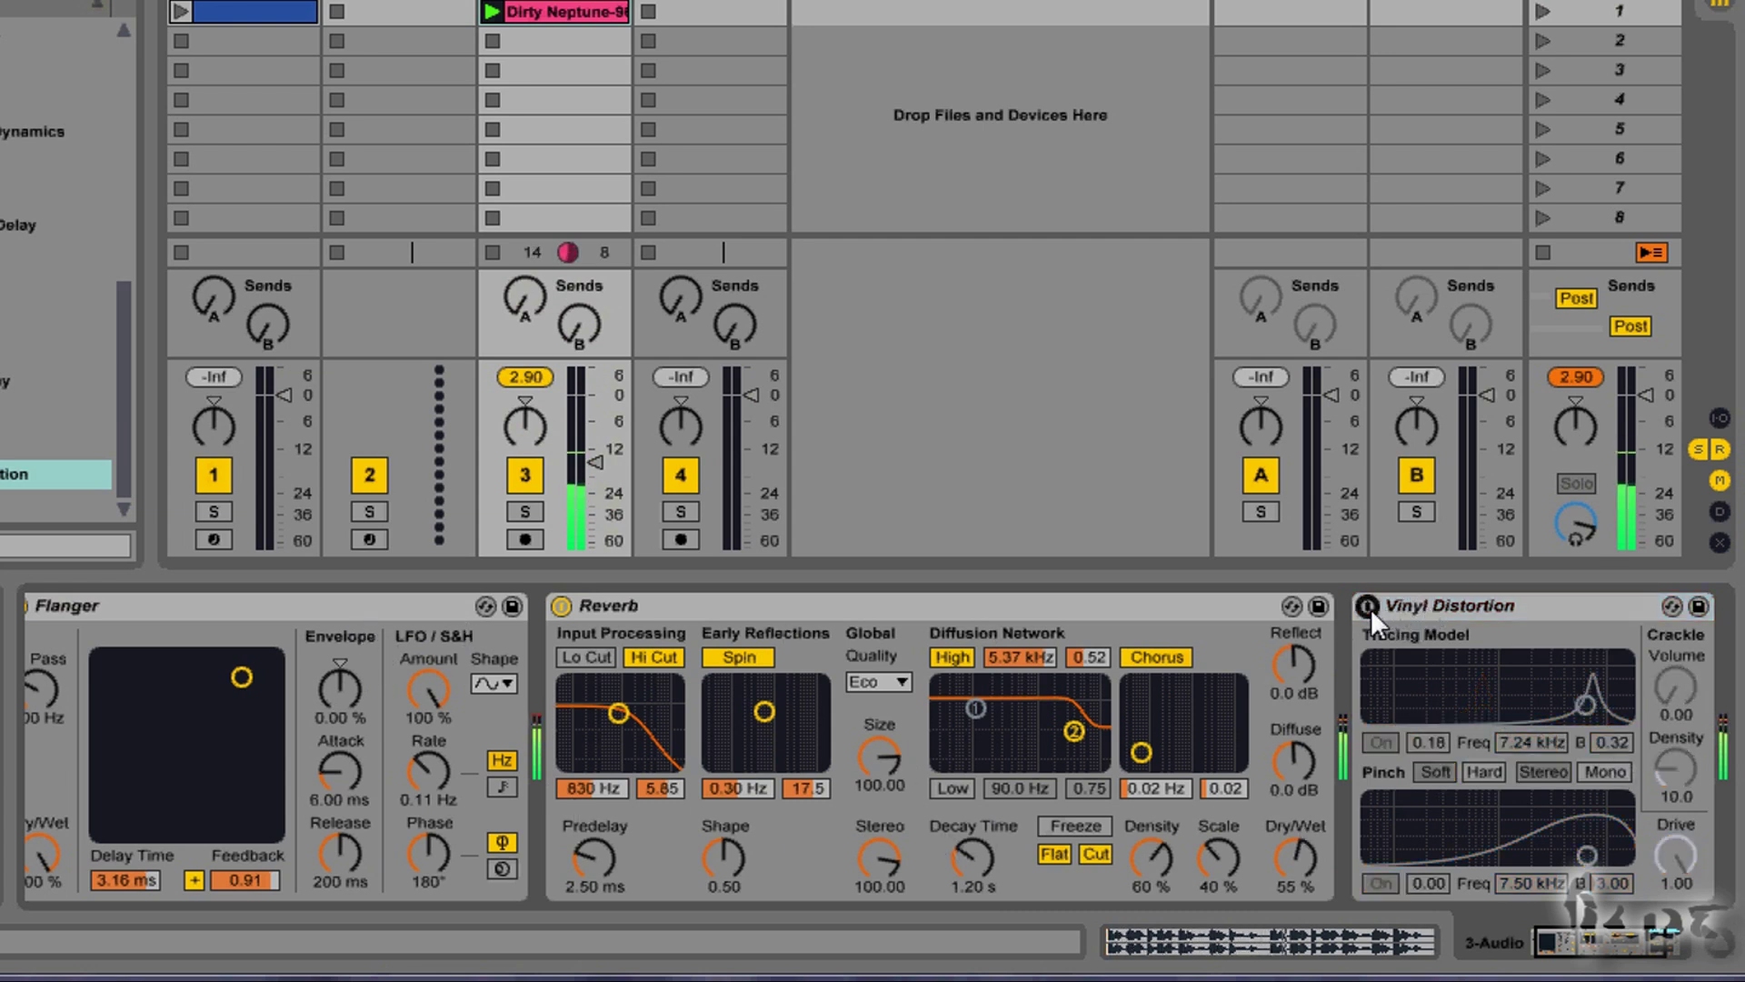
left_click(560, 609)
left_click(225, 607)
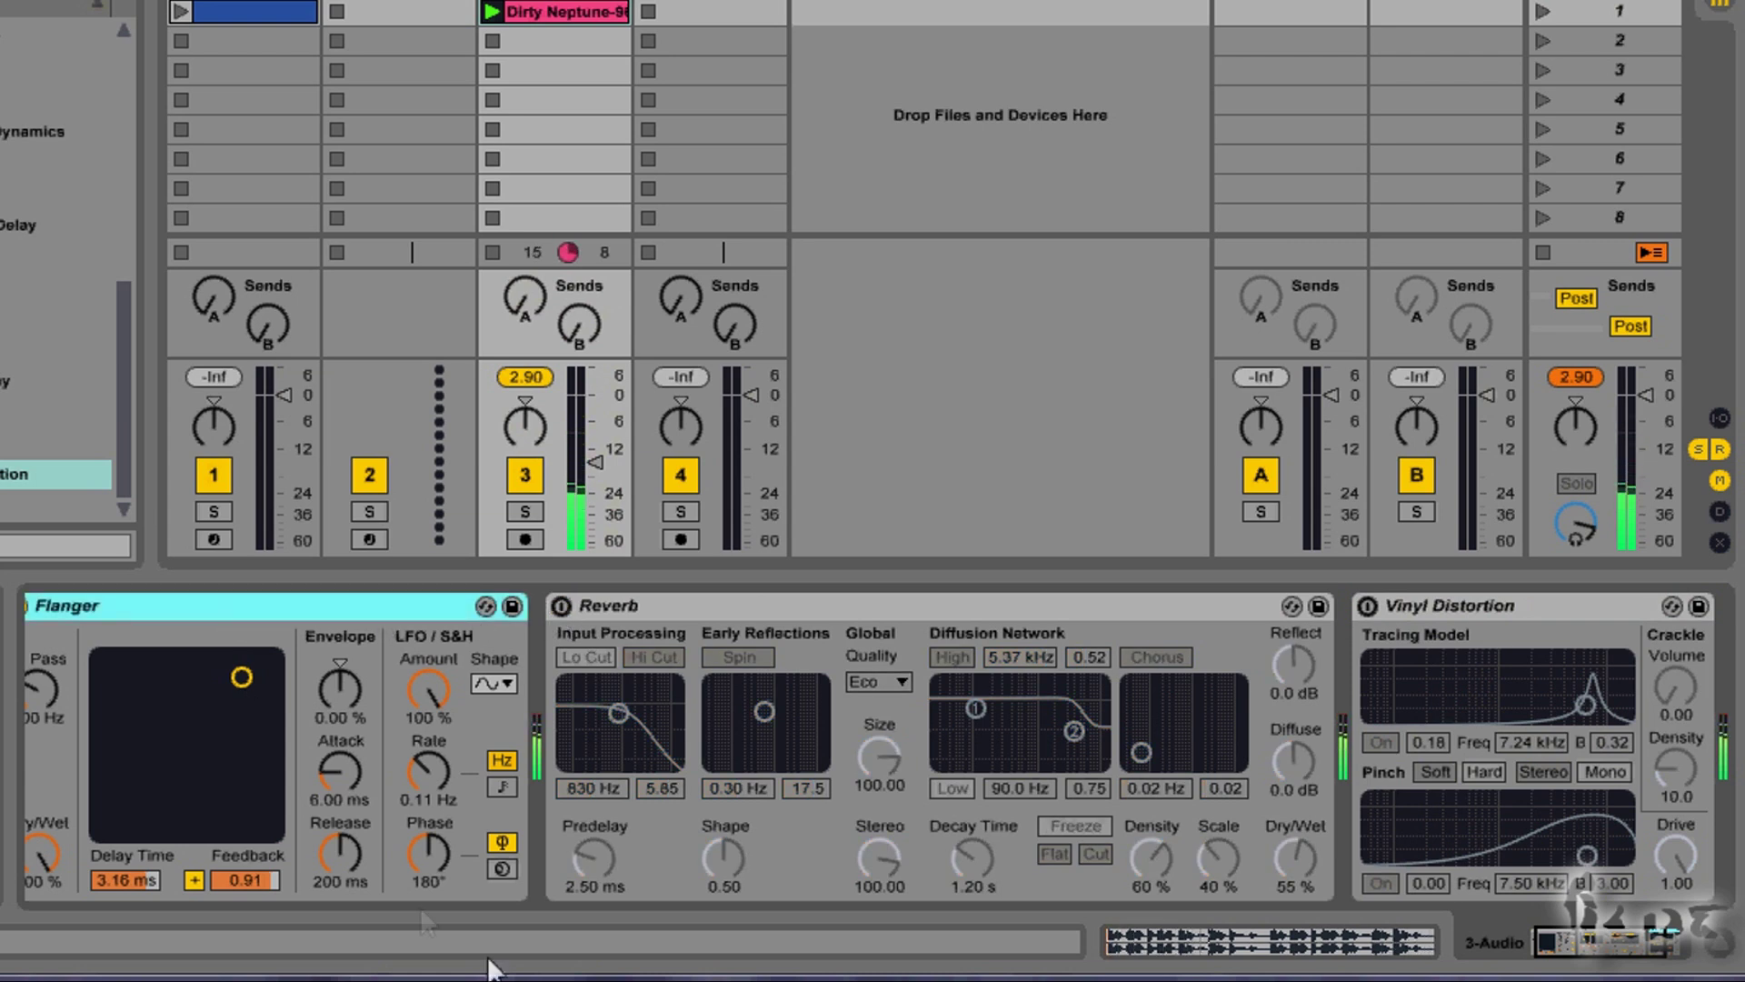
scroll(137, 736, "left", 1)
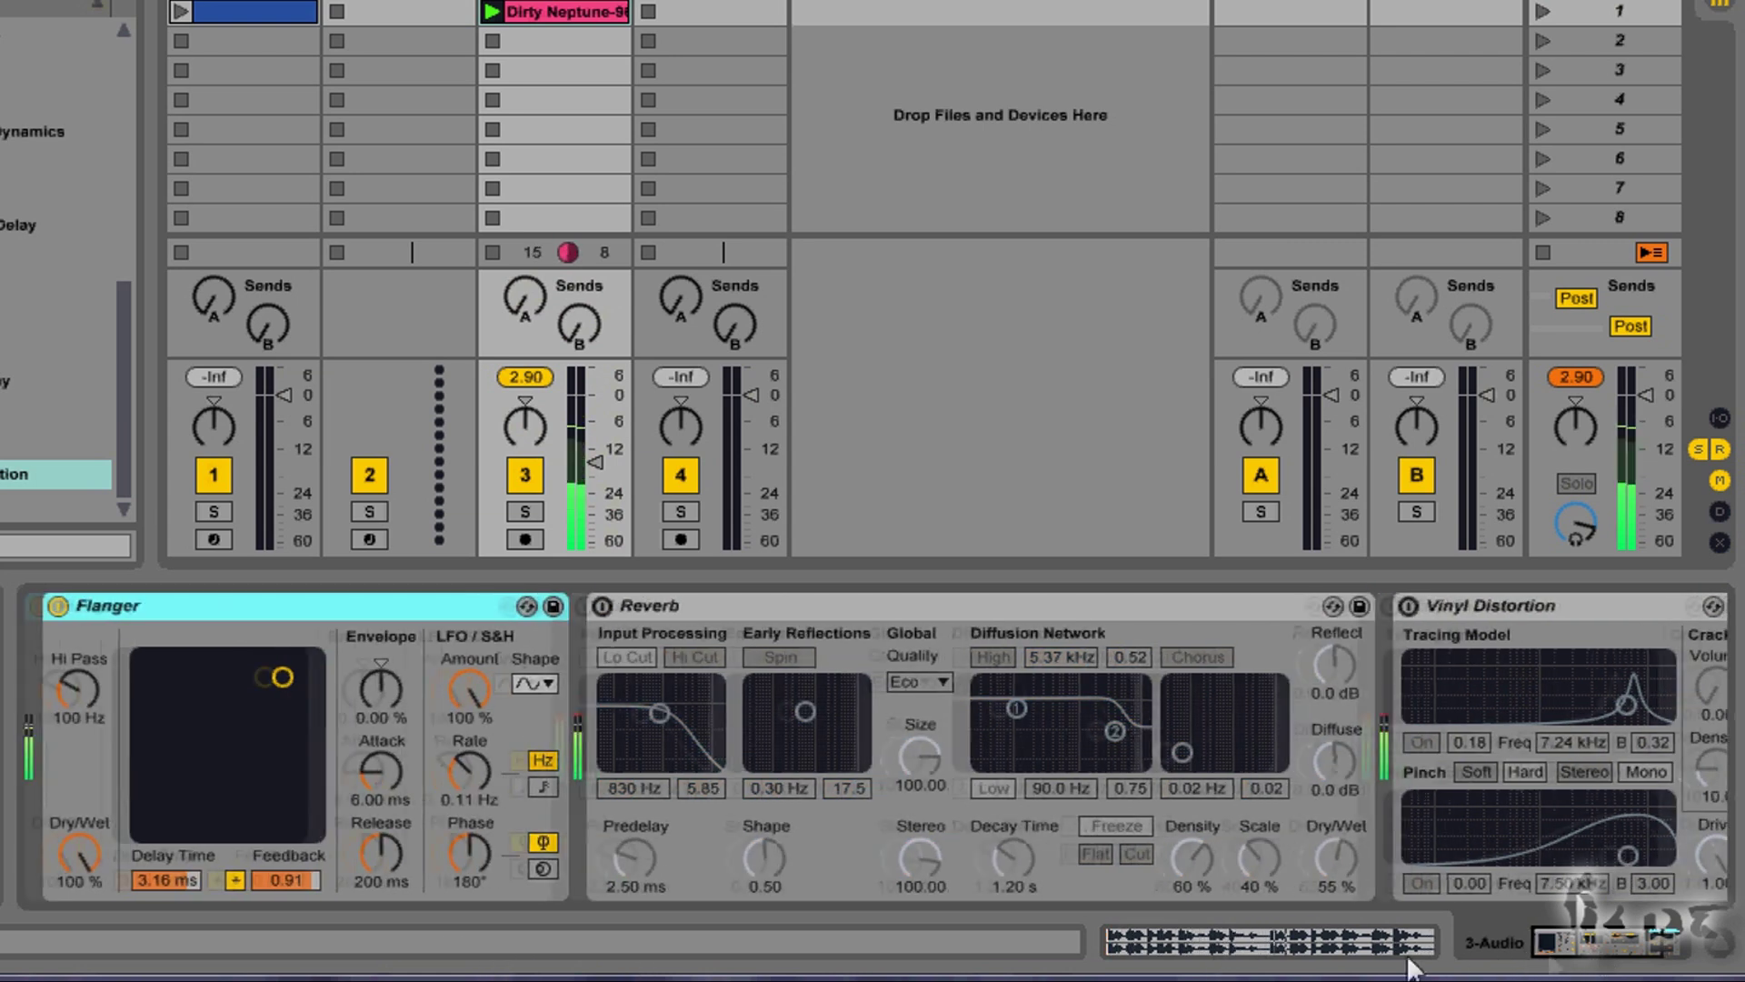
left_click(59, 605)
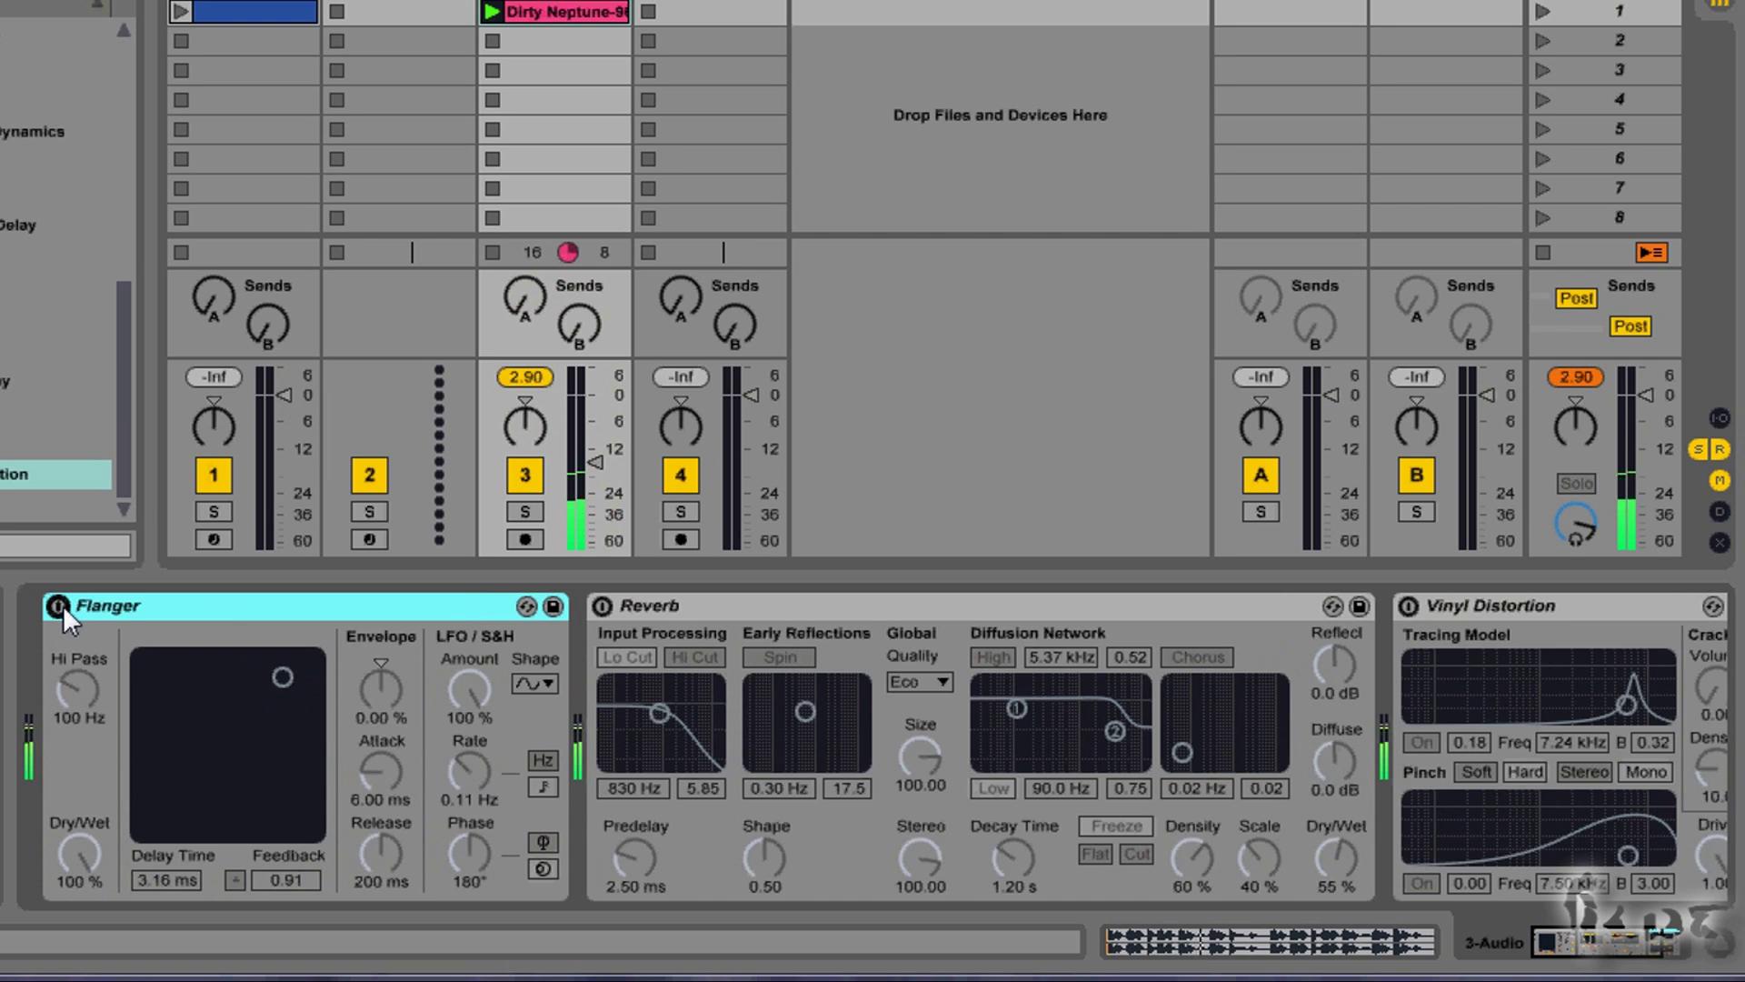
left_click(59, 605)
left_click(602, 605)
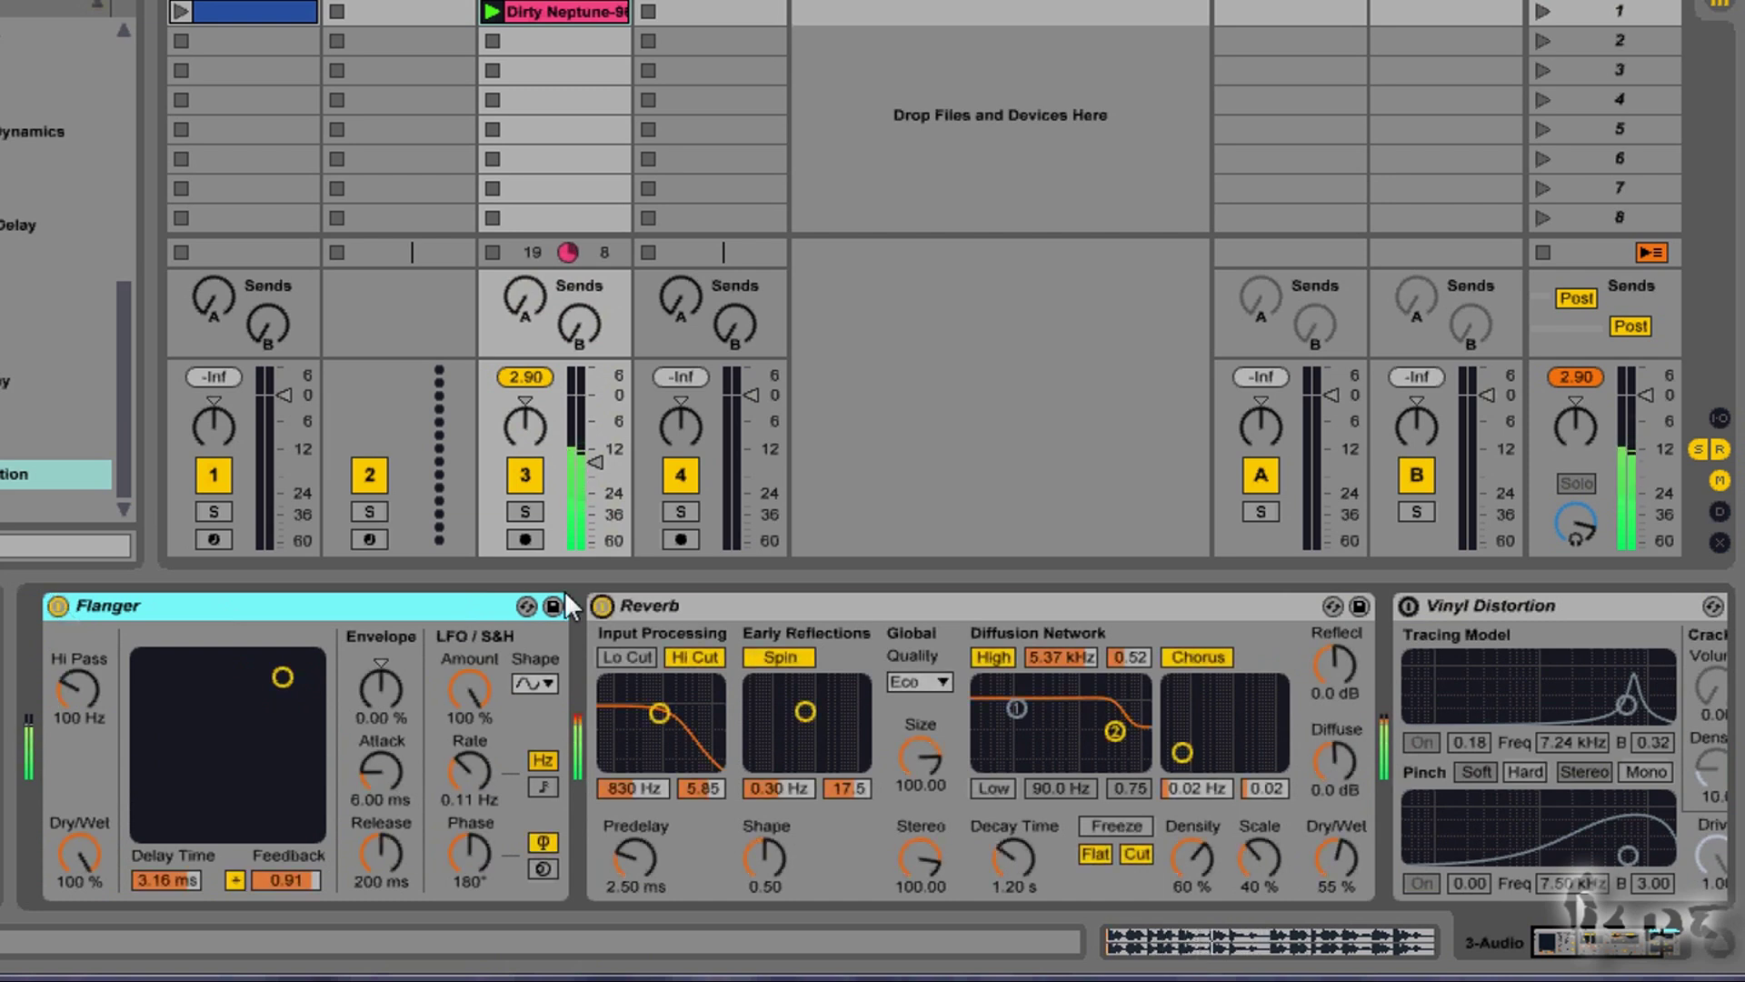
left_click(609, 612)
Lower the Flanger to about 40% wet and make the Reverb fully wet.
left_click_drag(80, 861, 79, 859)
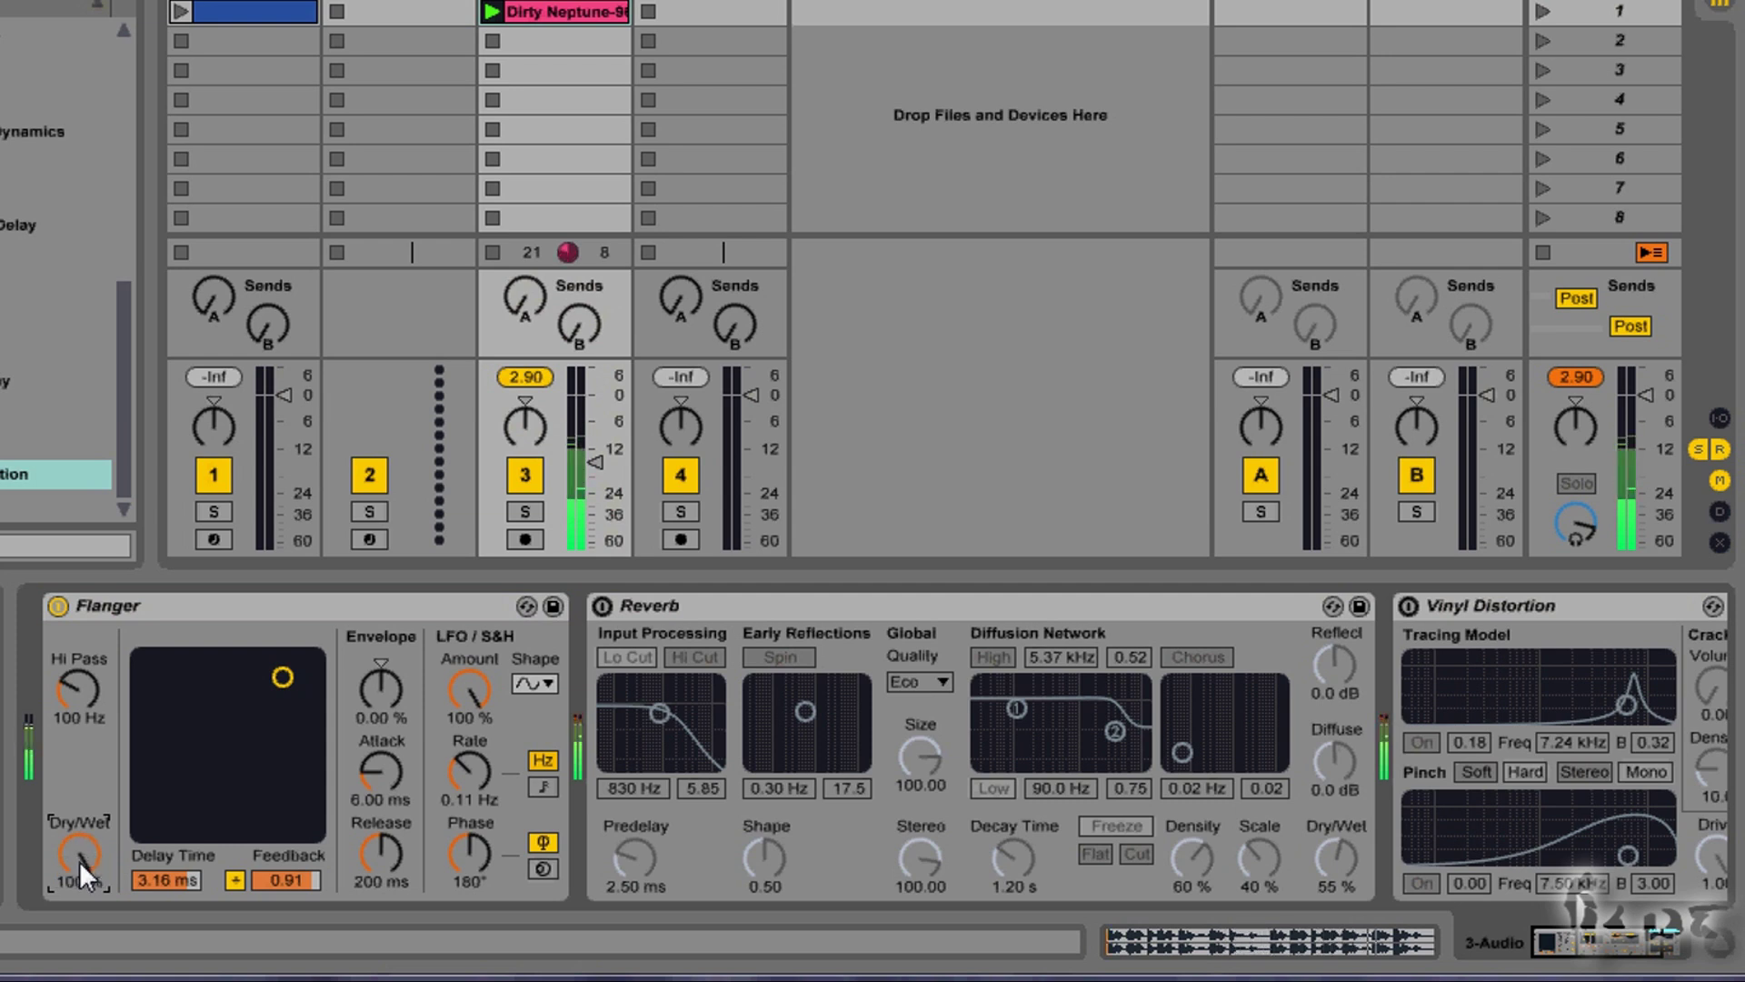
left_click_drag(79, 860, 79, 862)
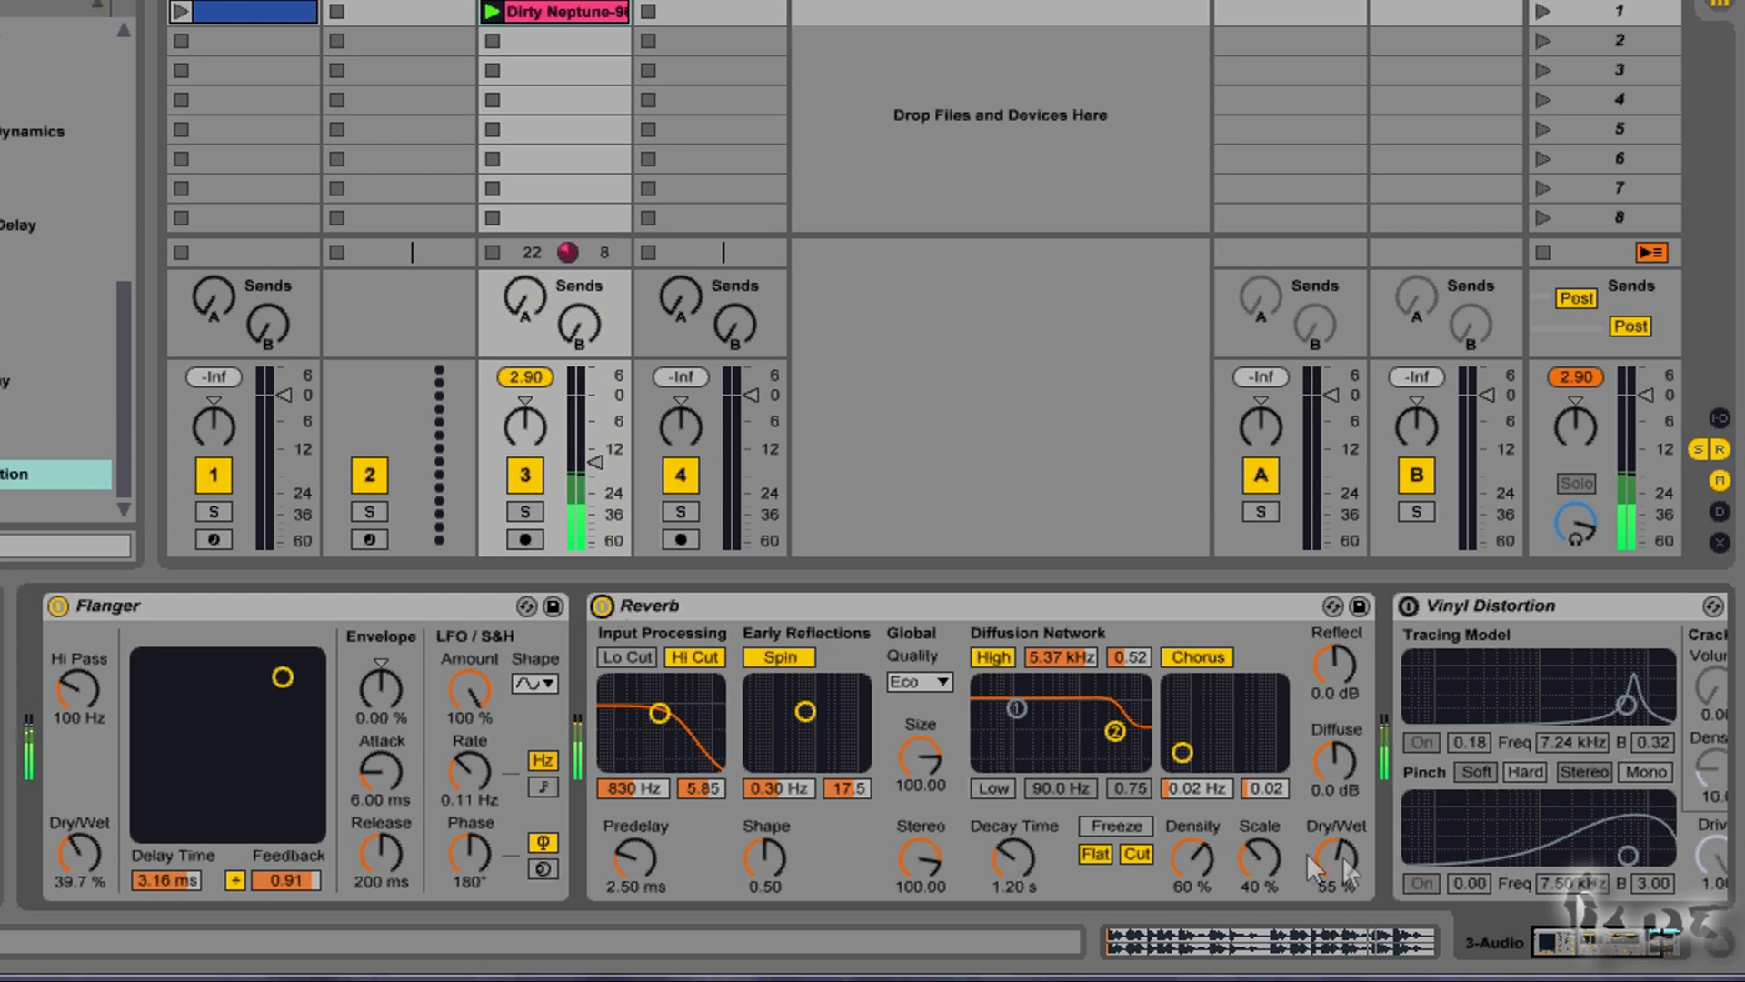
left_click_drag(1347, 865, 1345, 863)
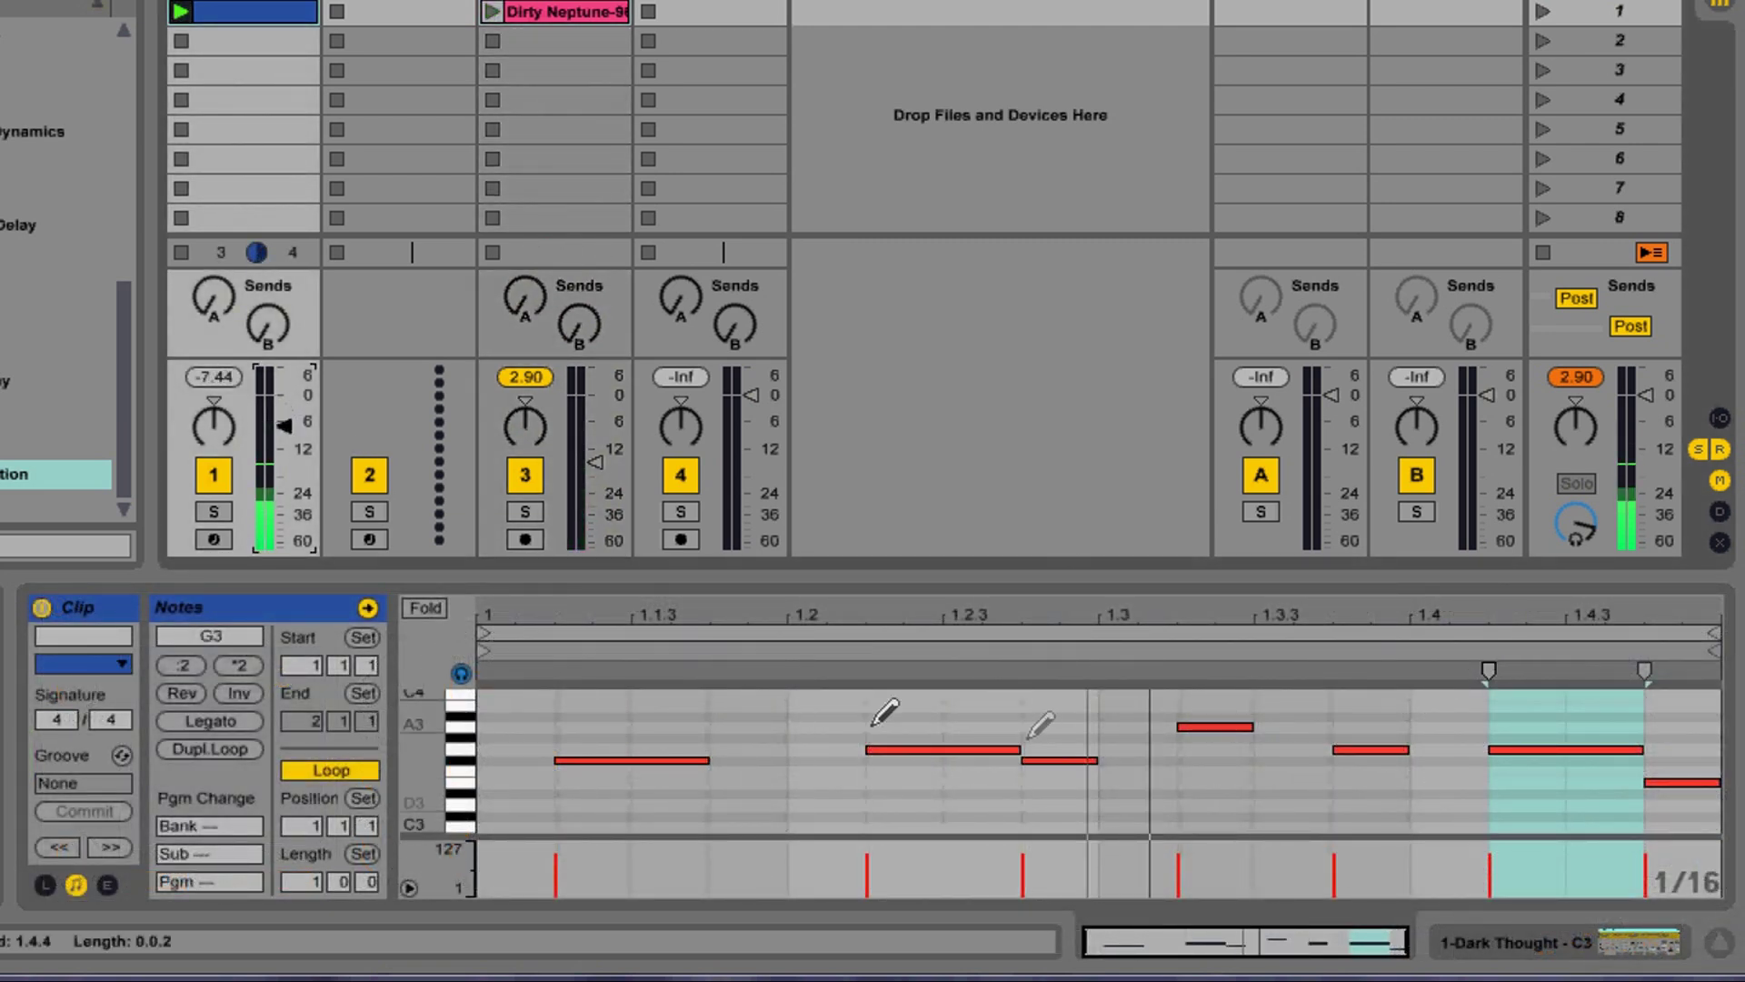
Toggle the Dark Thought Simpler off and on, then insert an Arpeggiator before it.
left_click(1529, 940)
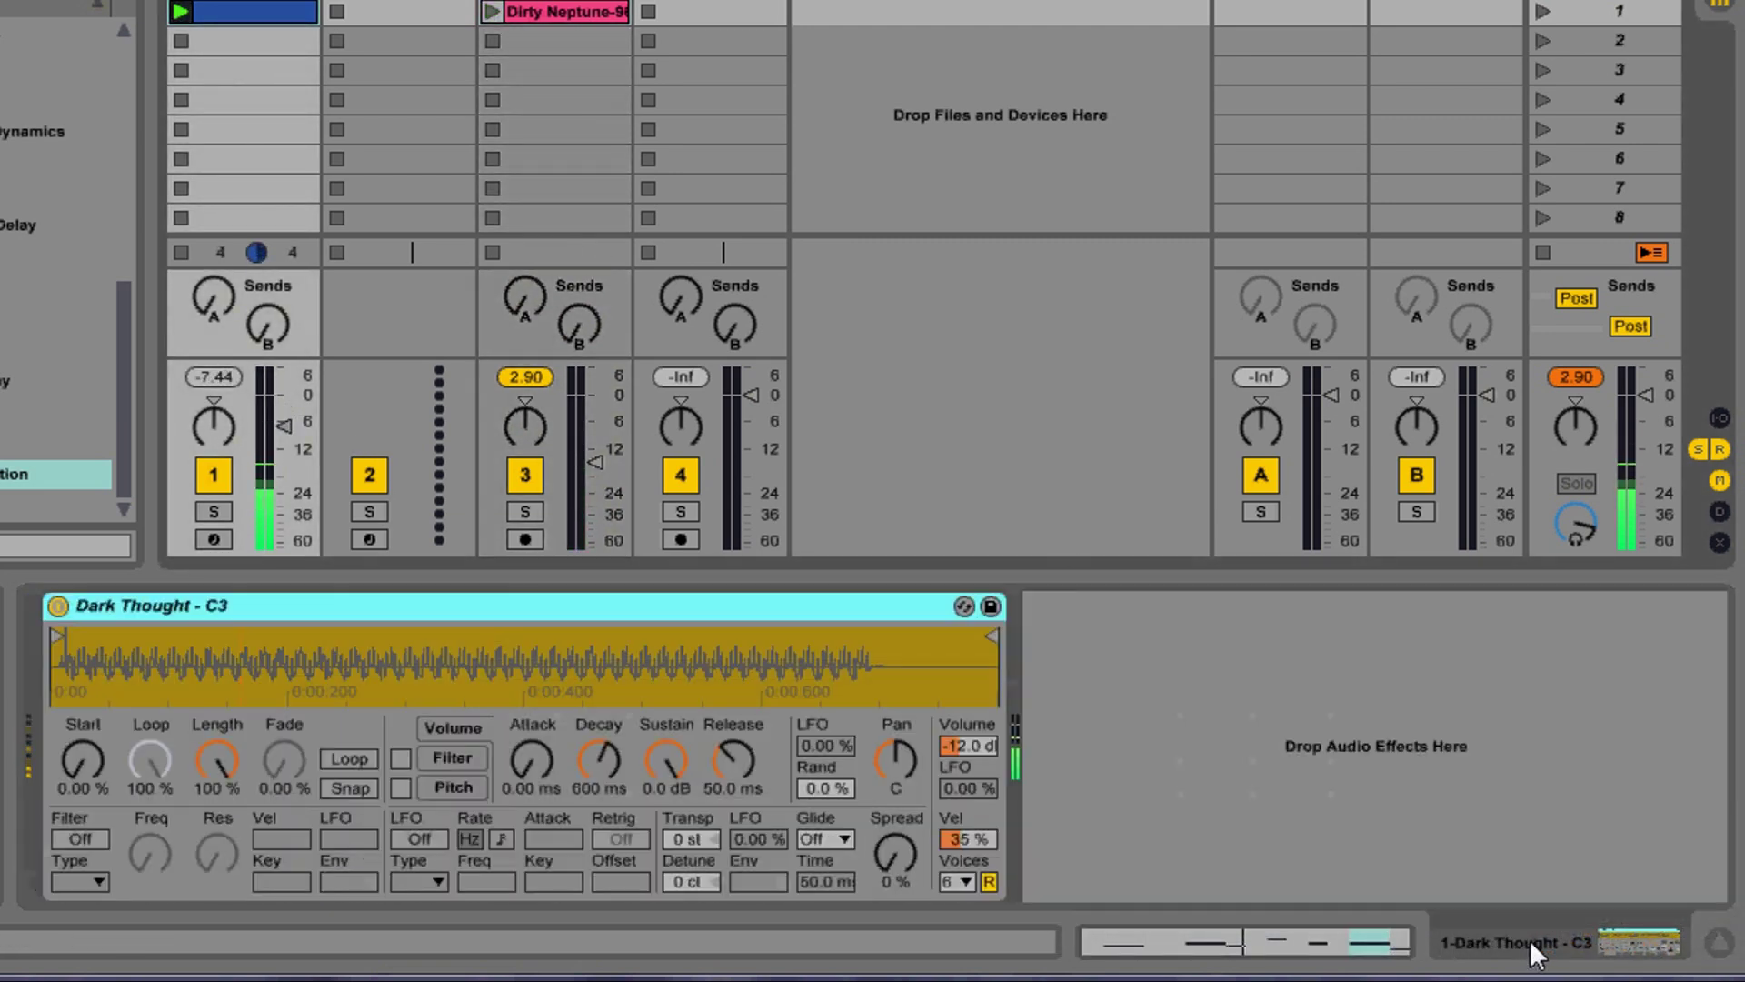
left_click(52, 604)
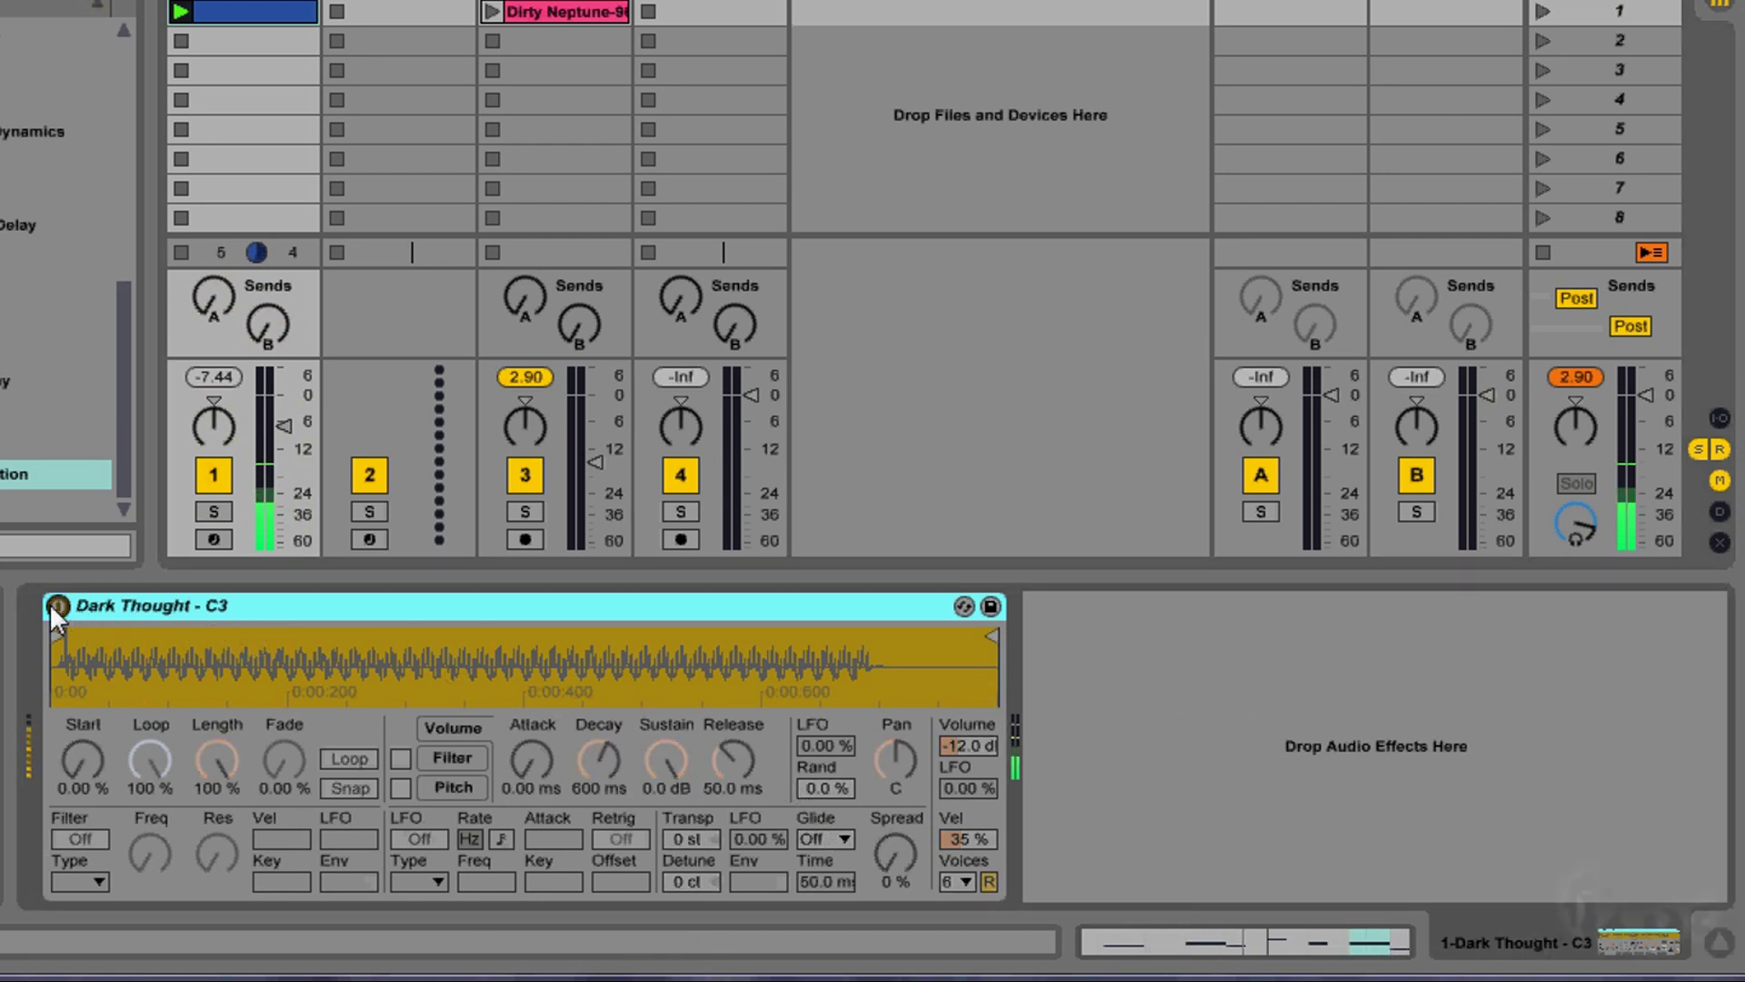
left_click(52, 604)
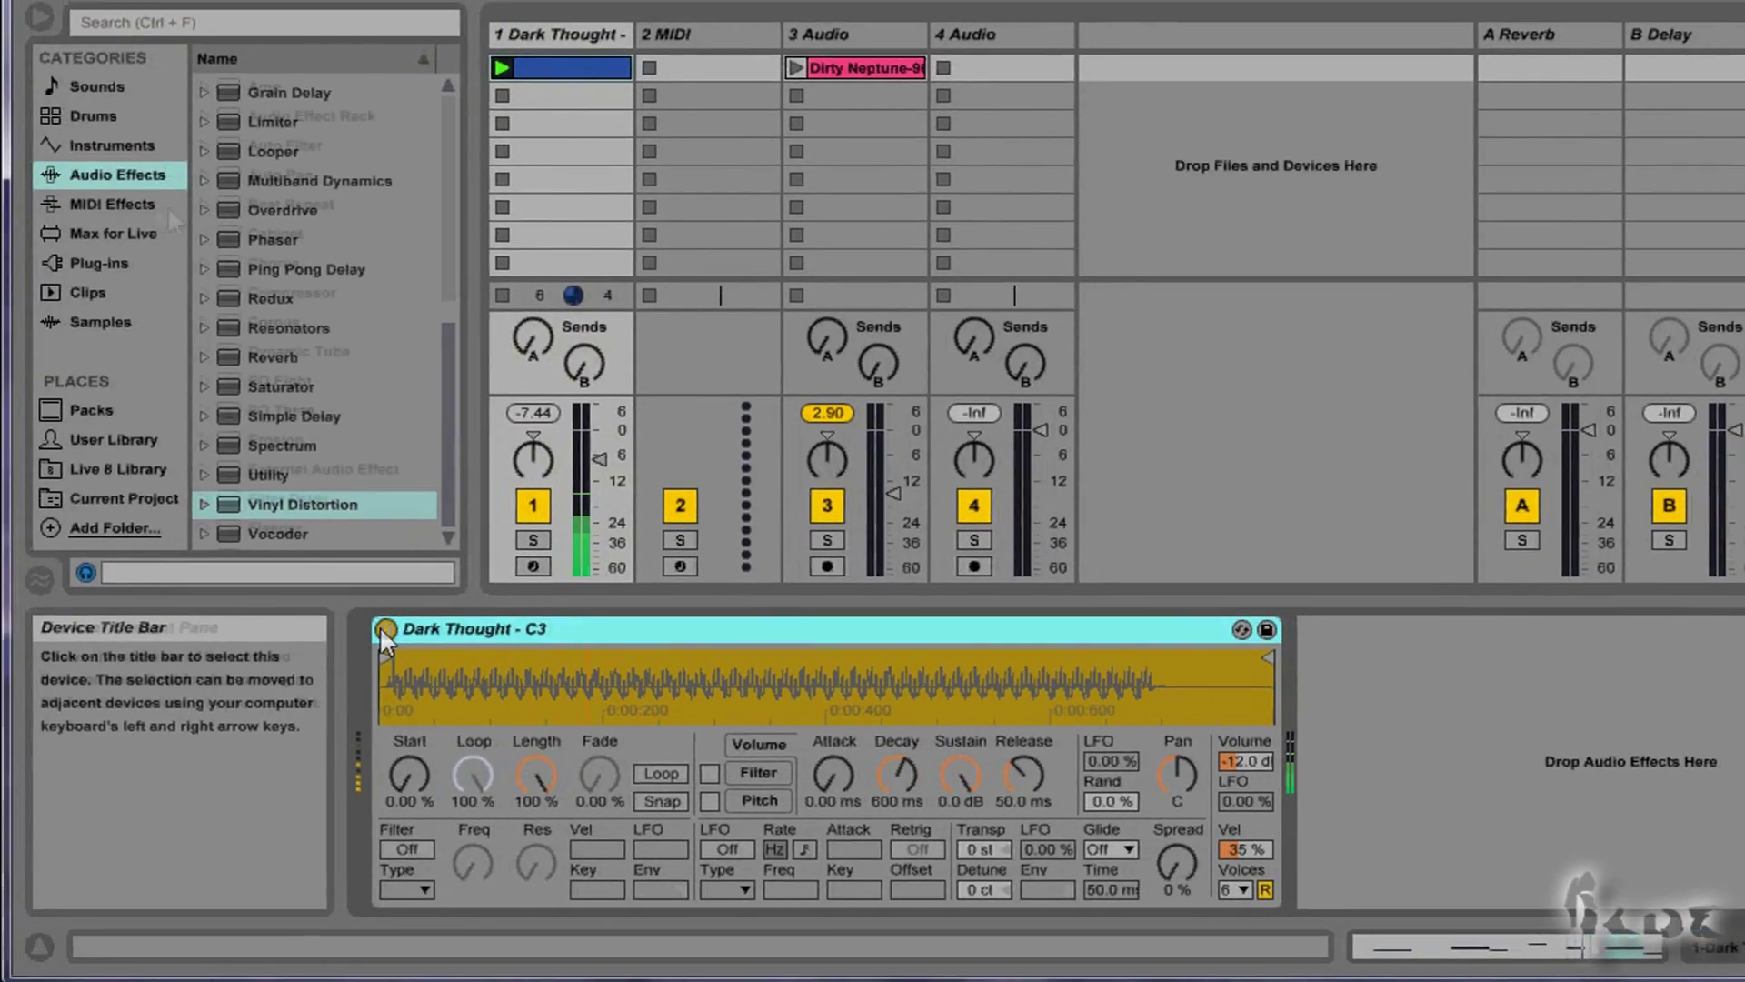
left_click(115, 202)
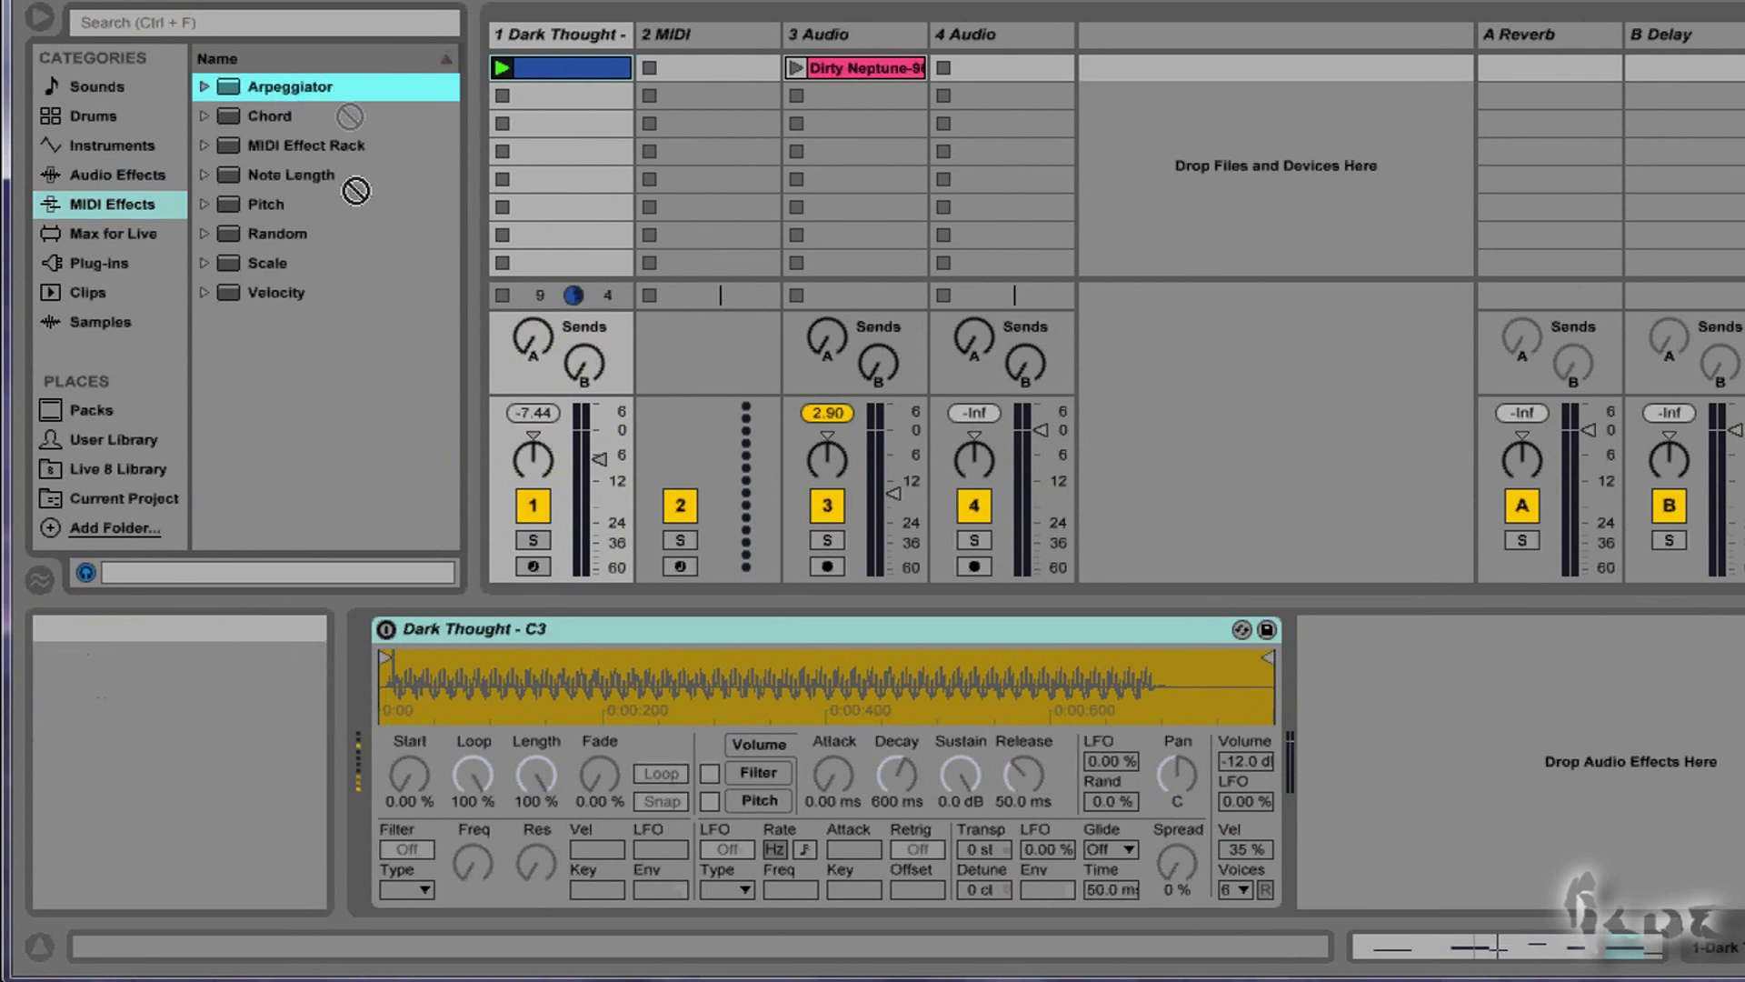
left_click(392, 629)
left_click_drag(369, 661, 367, 668)
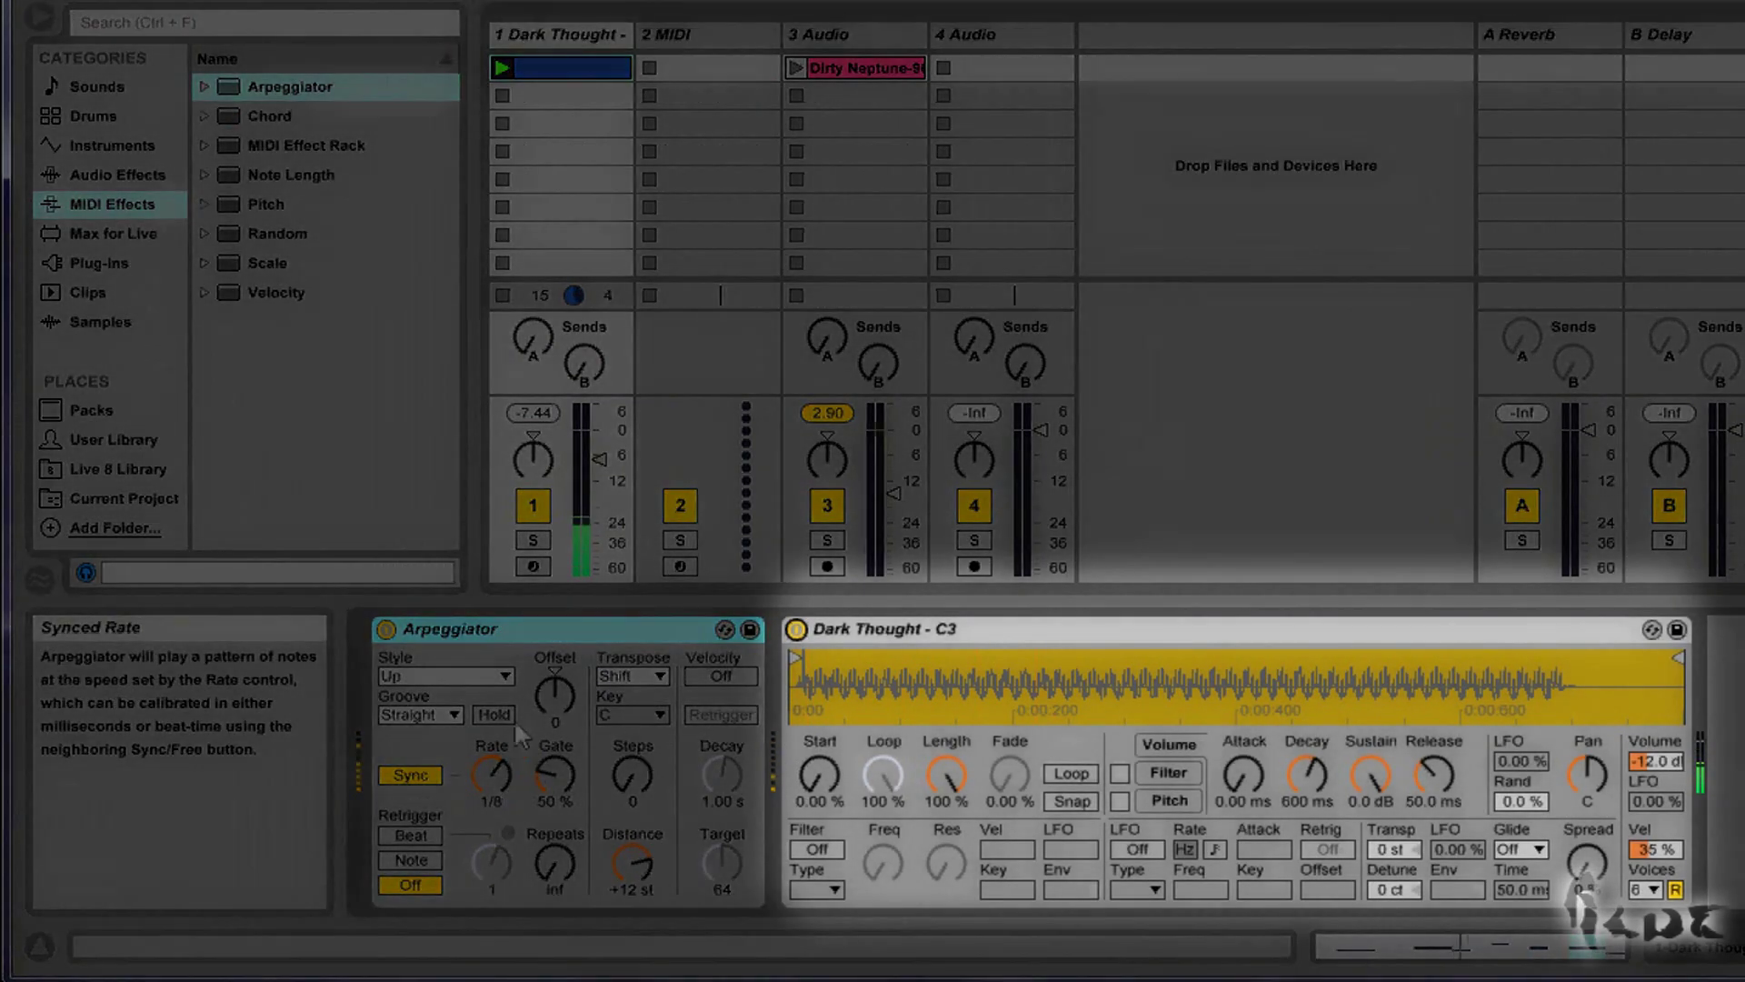
Set the arpeggio rate to 1/32, re-enable track 1 and switch the Arpeggiator on.
left_click_drag(505, 772, 504, 737)
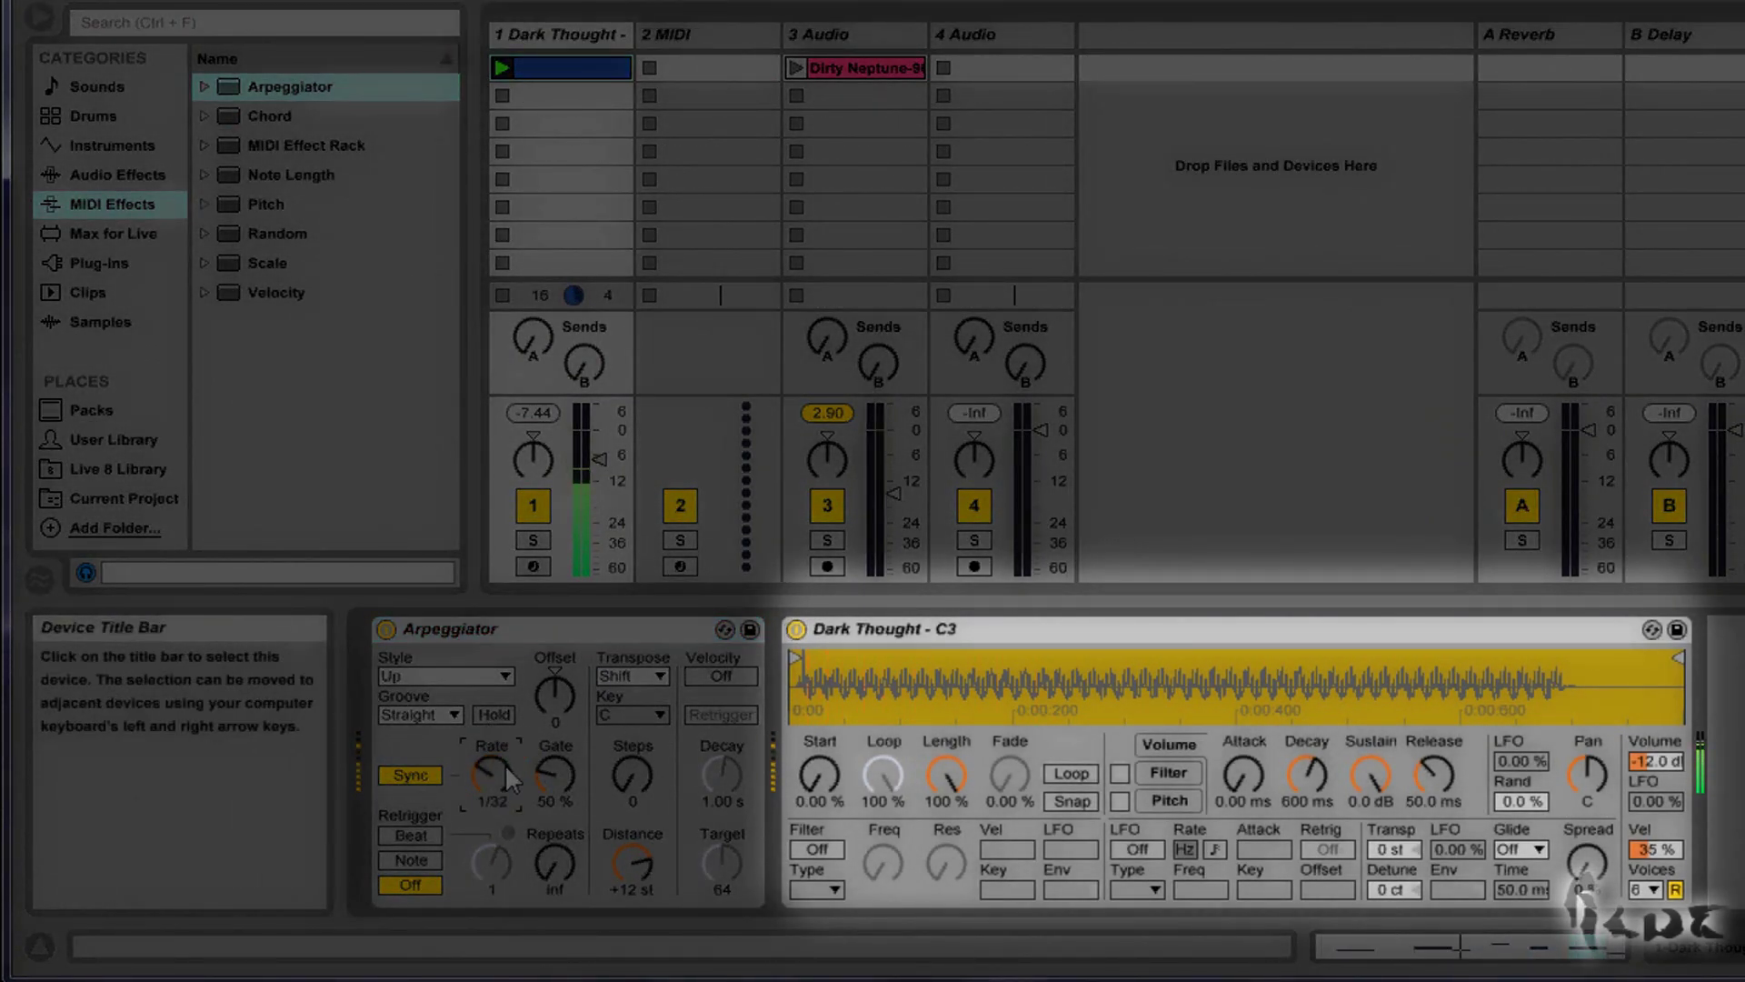
scroll(505, 763, "up", 4)
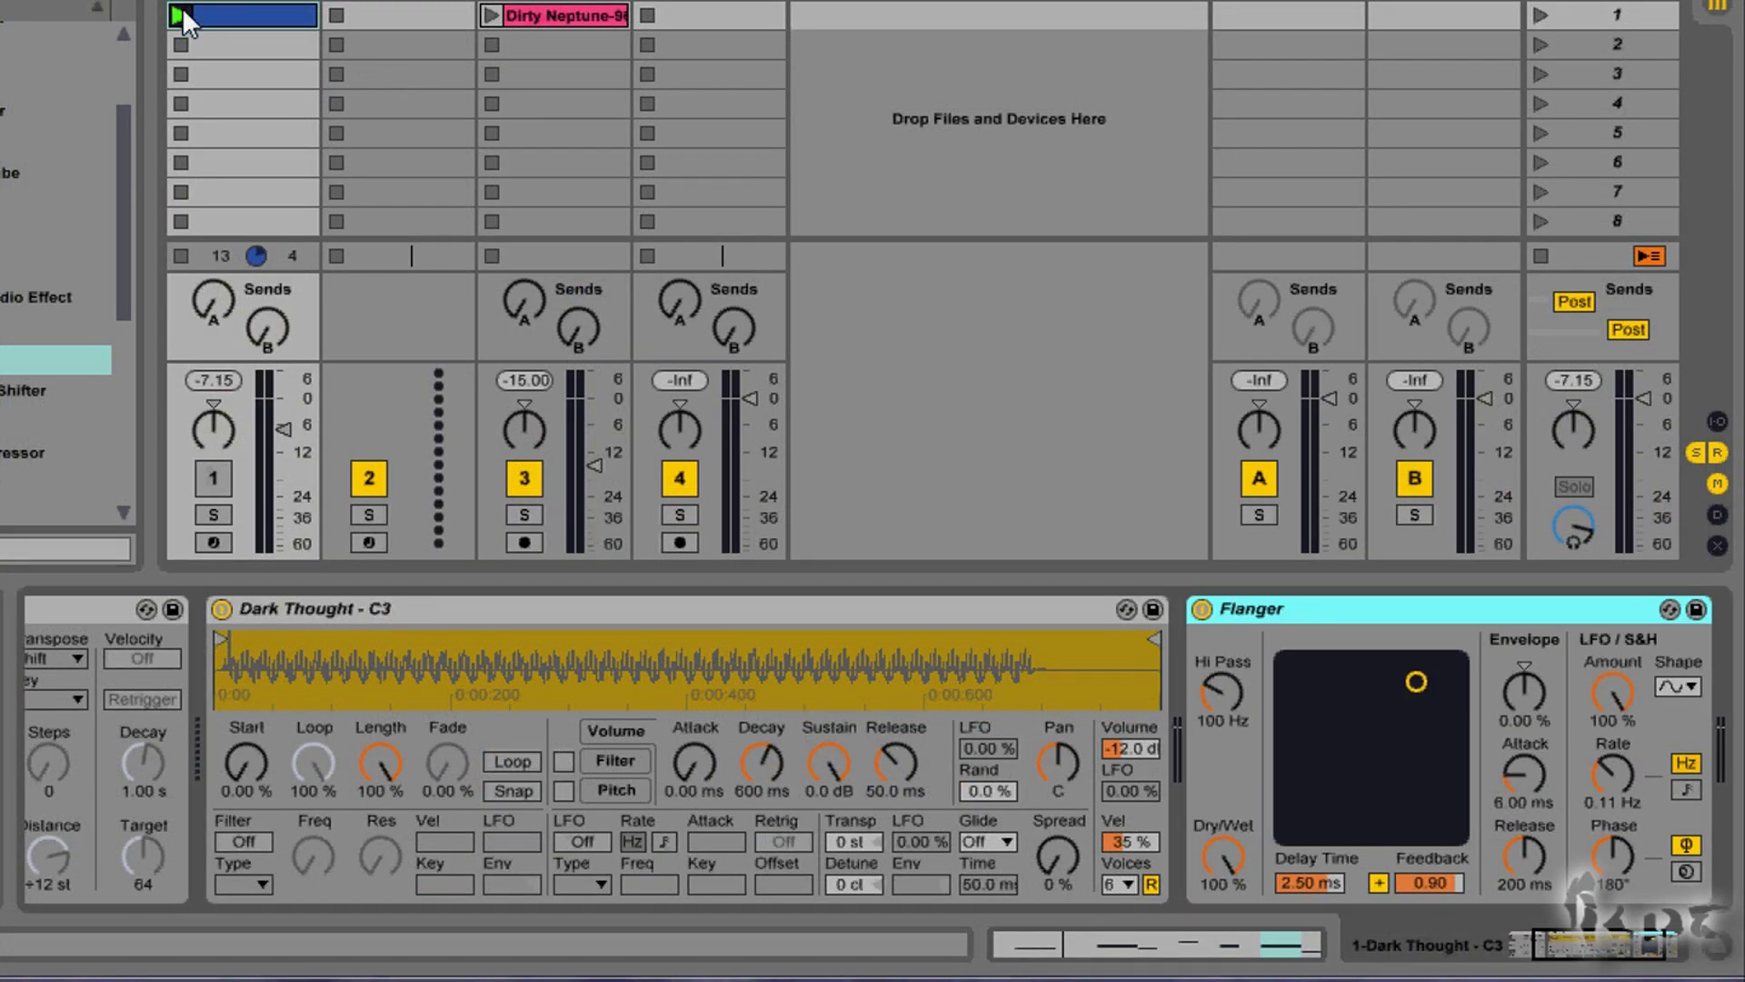
left_click(185, 19)
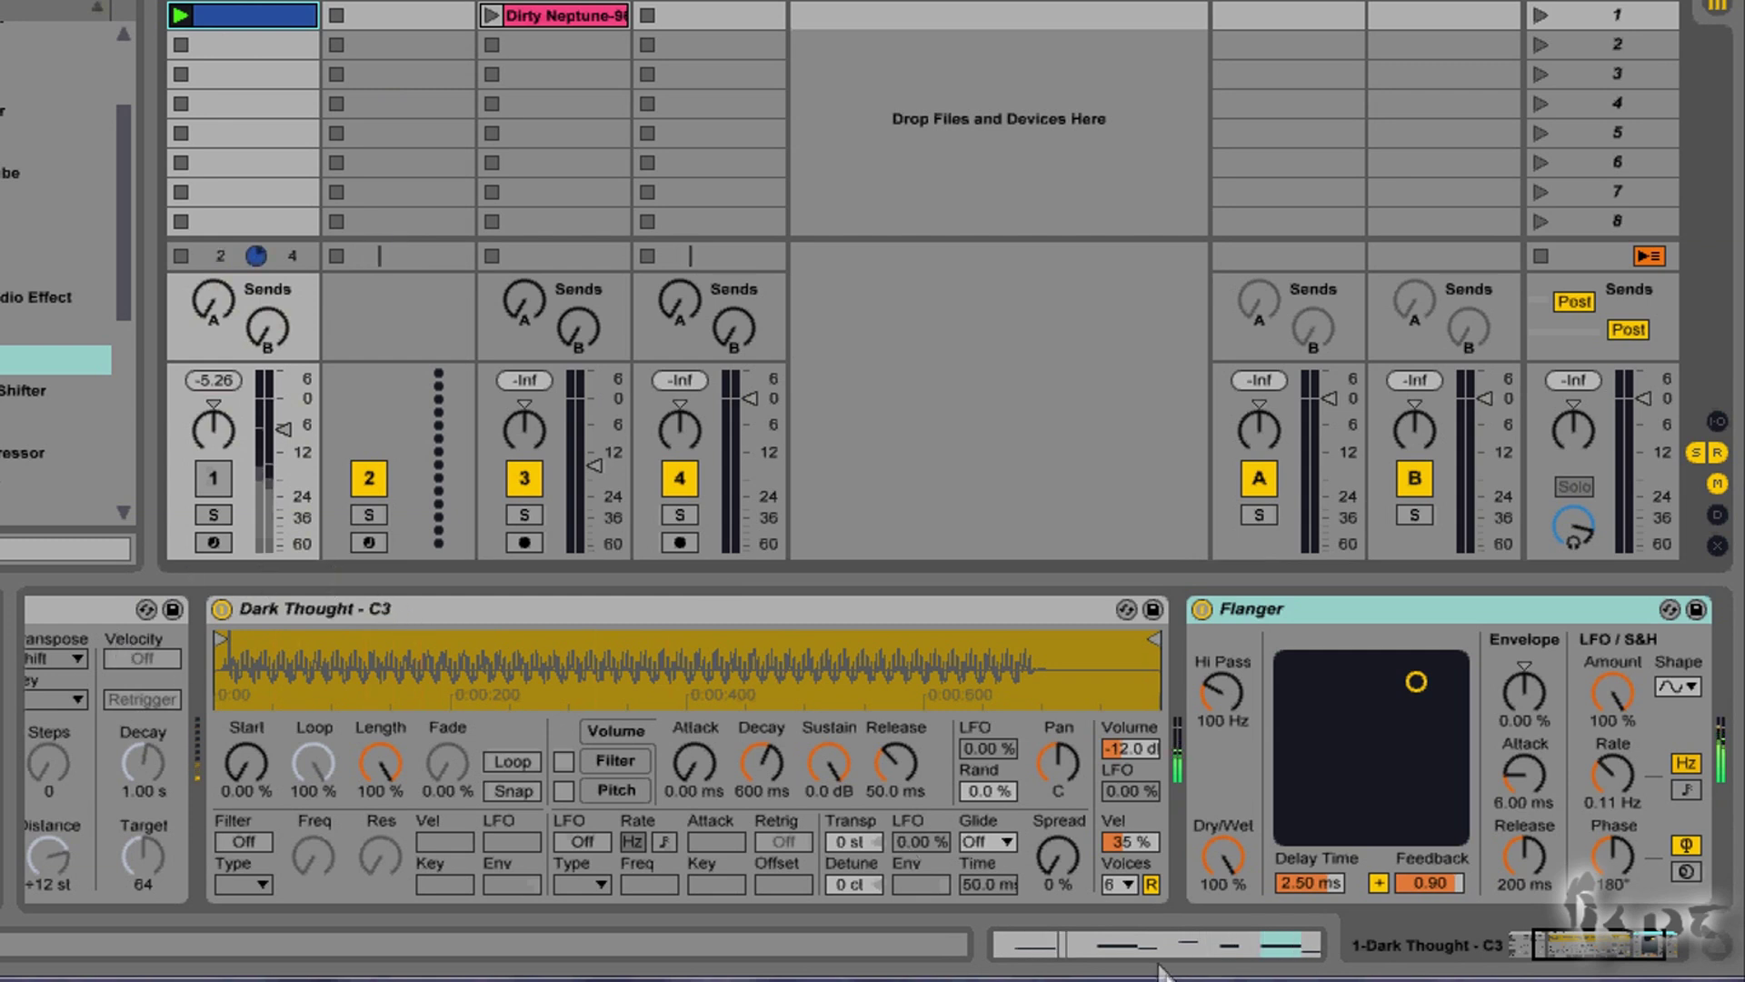
left_click_drag(1606, 957, 1568, 958)
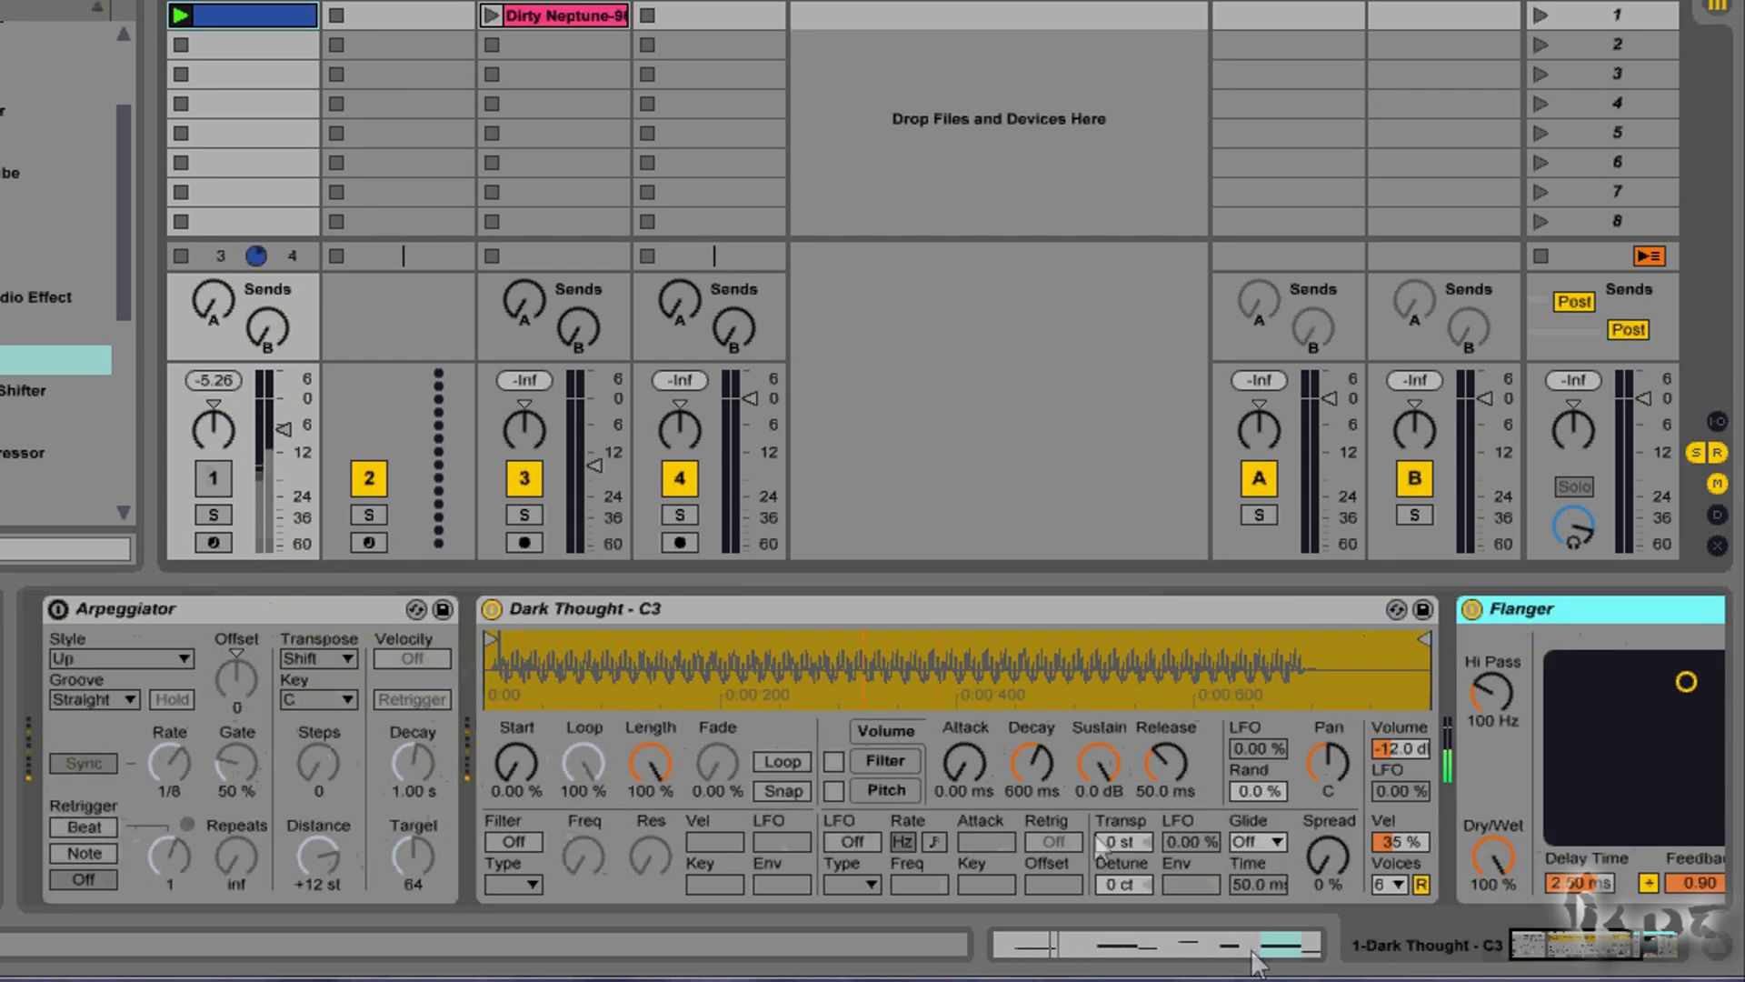
left_click(214, 477)
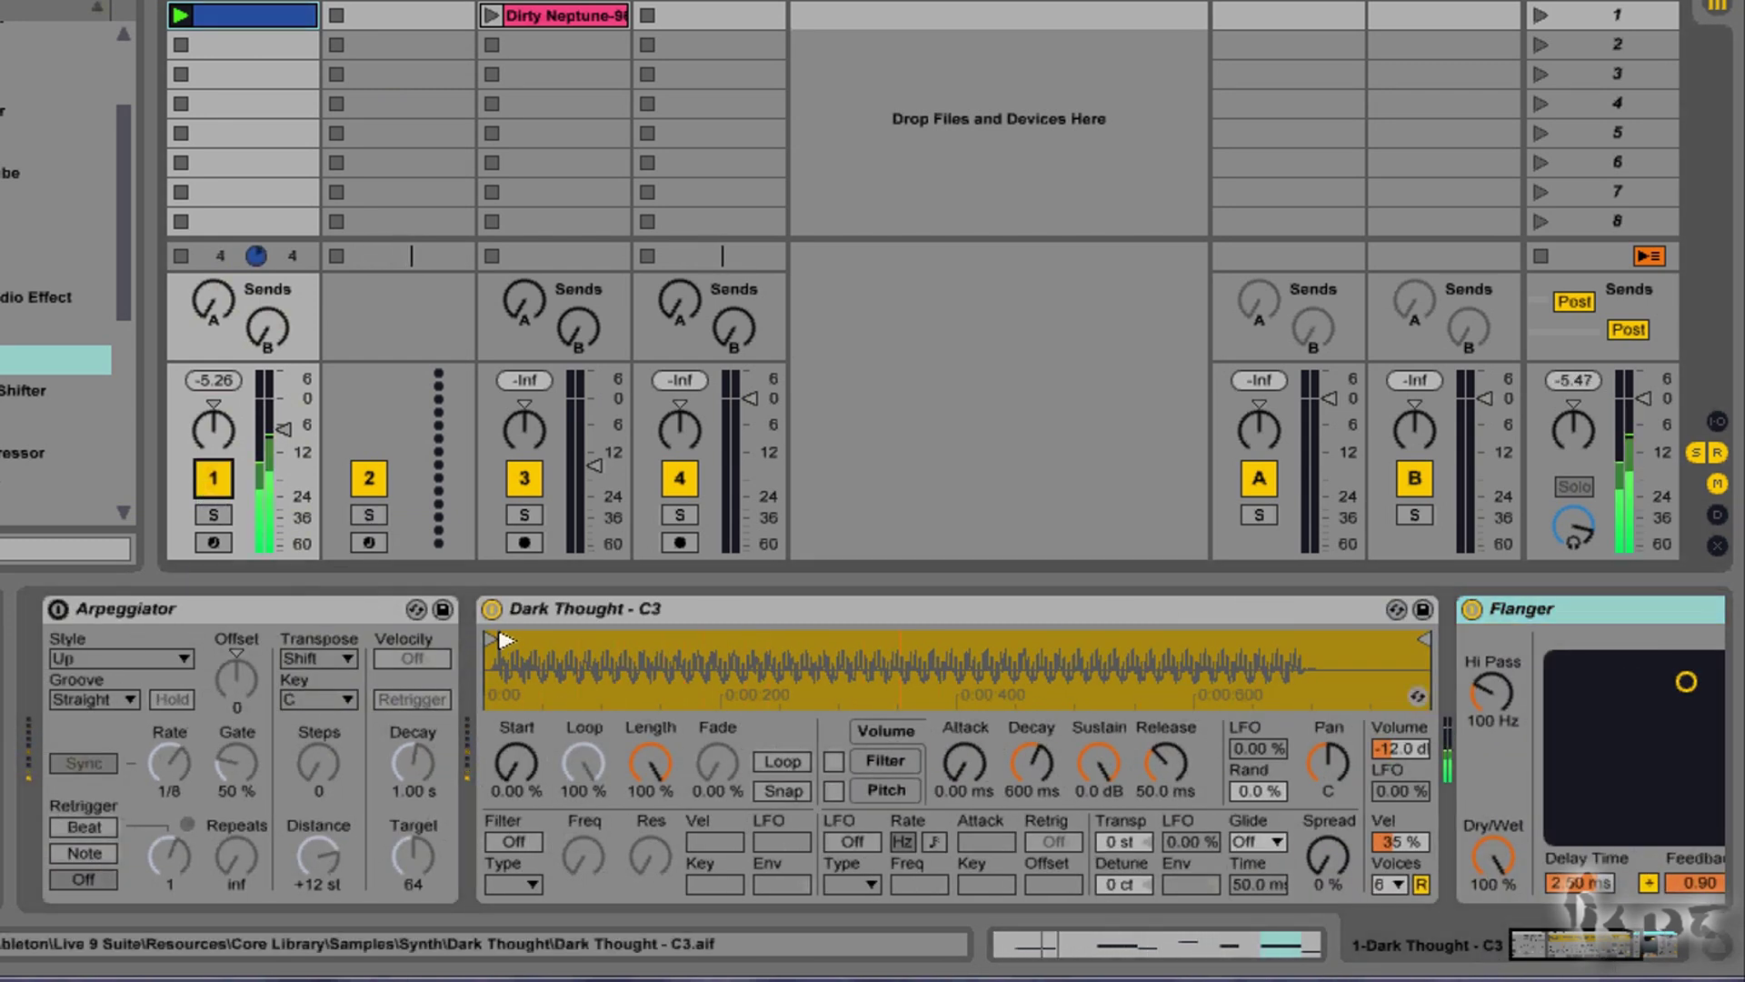
left_click(59, 609)
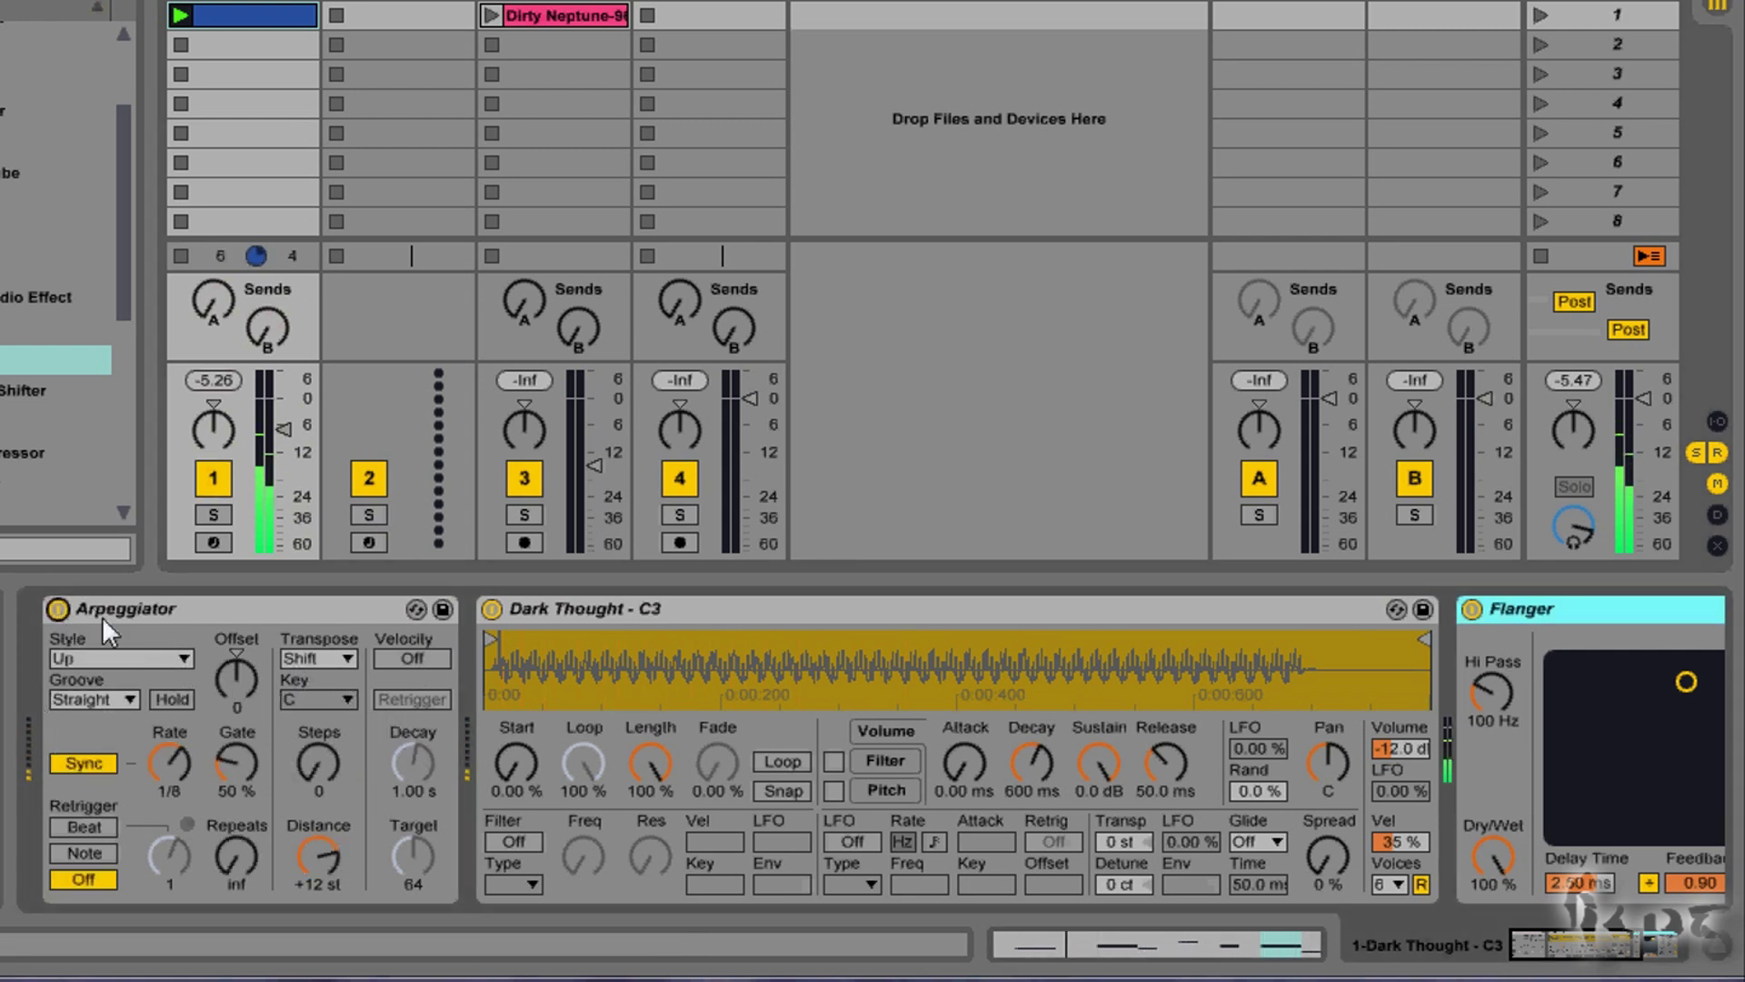
Delete the Arpeggiator, then switch off the Flanger and the Simpler.
left_click(58, 609)
key("Delete")
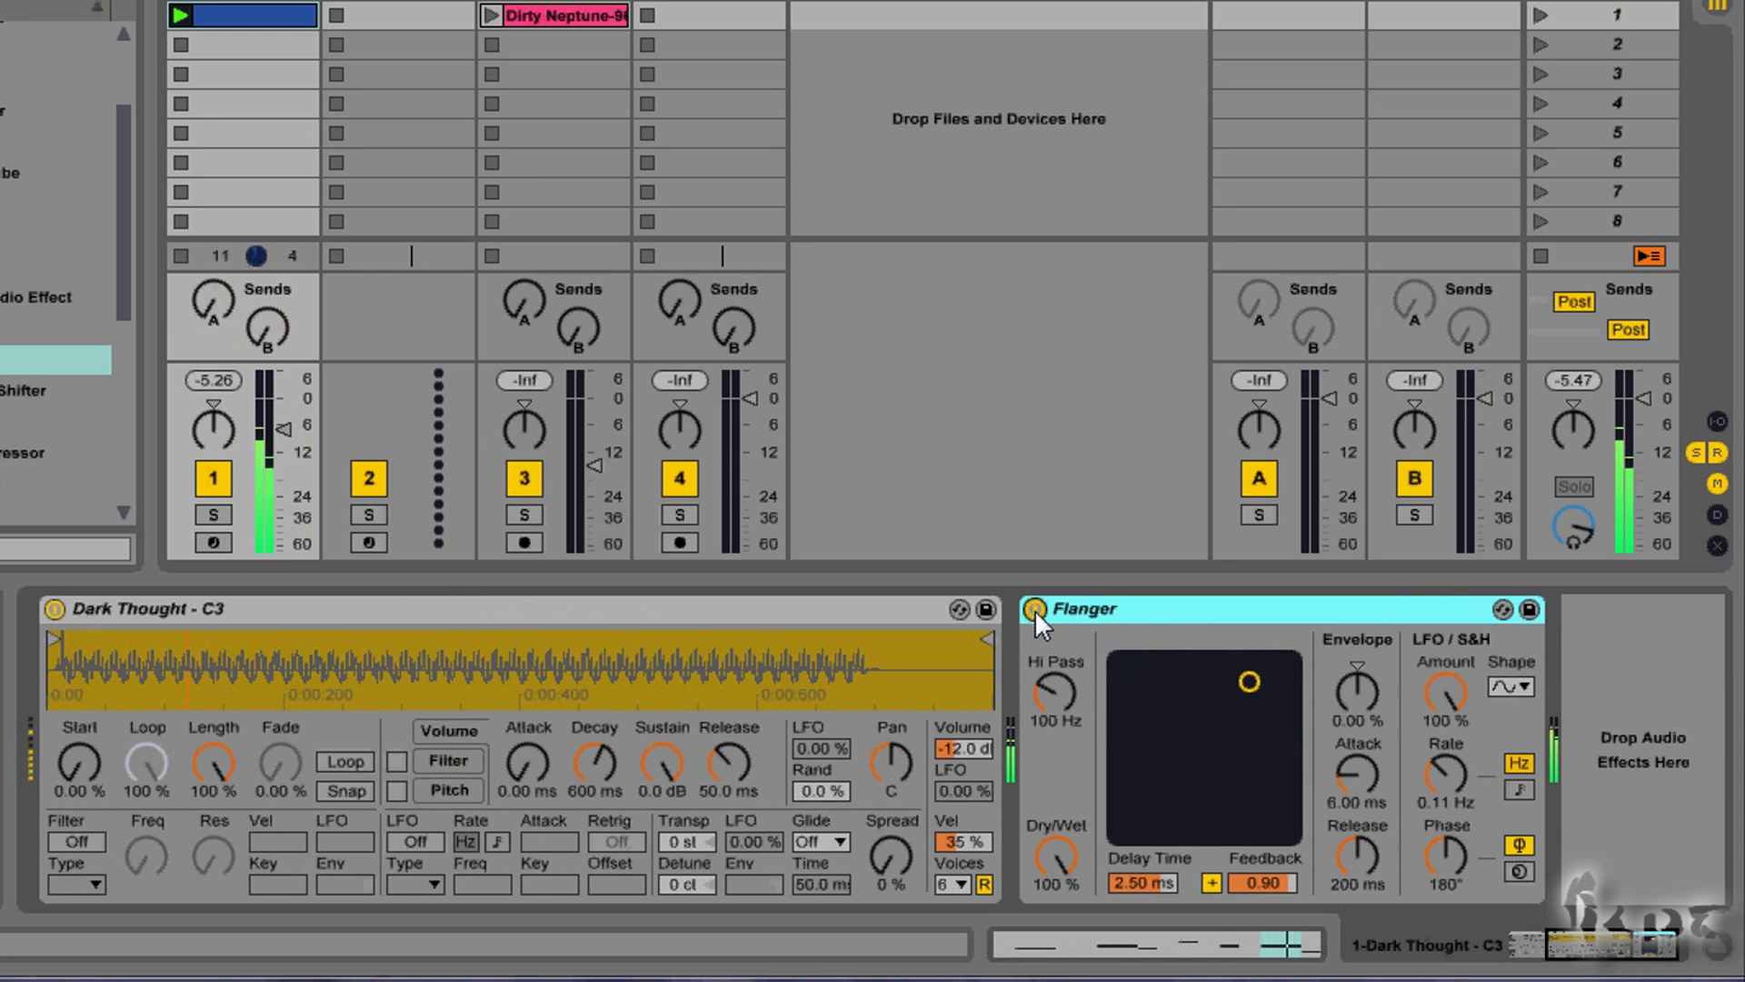
left_click(1036, 609)
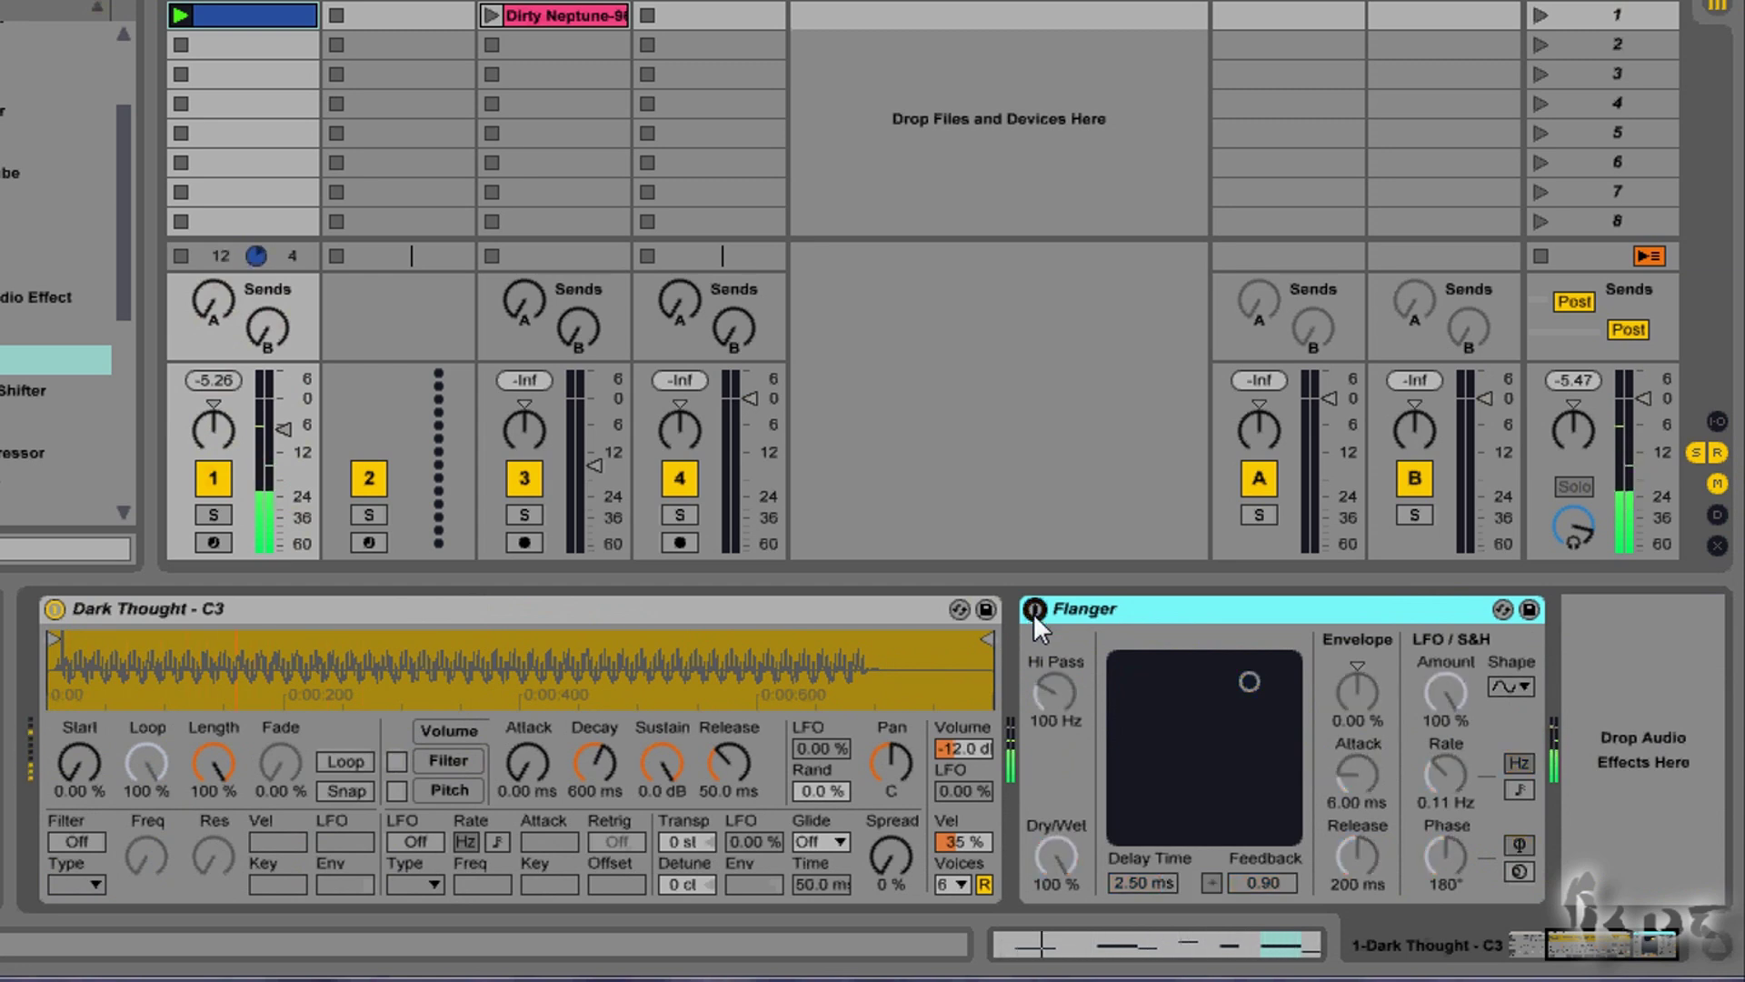
left_click(50, 607)
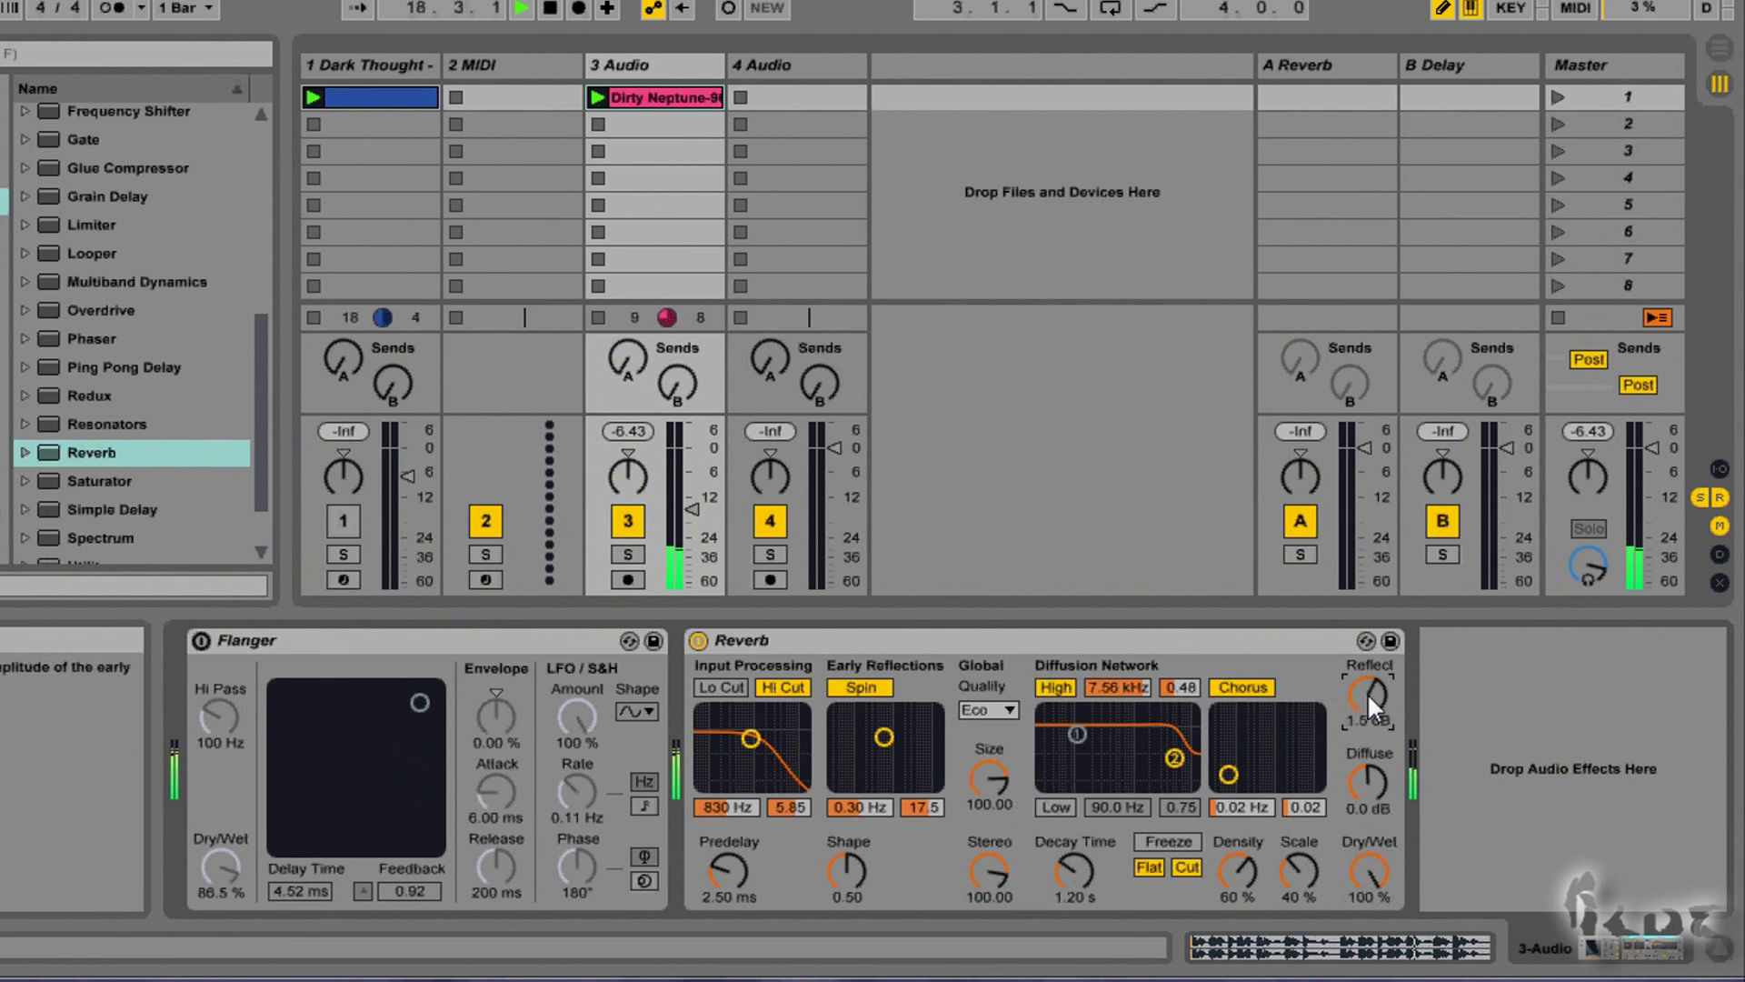
Raise Reverb Reflect and show the Reverb Dry/Wet envelope in the clip's Envelopes box.
left_click_drag(1368, 692, 1368, 678)
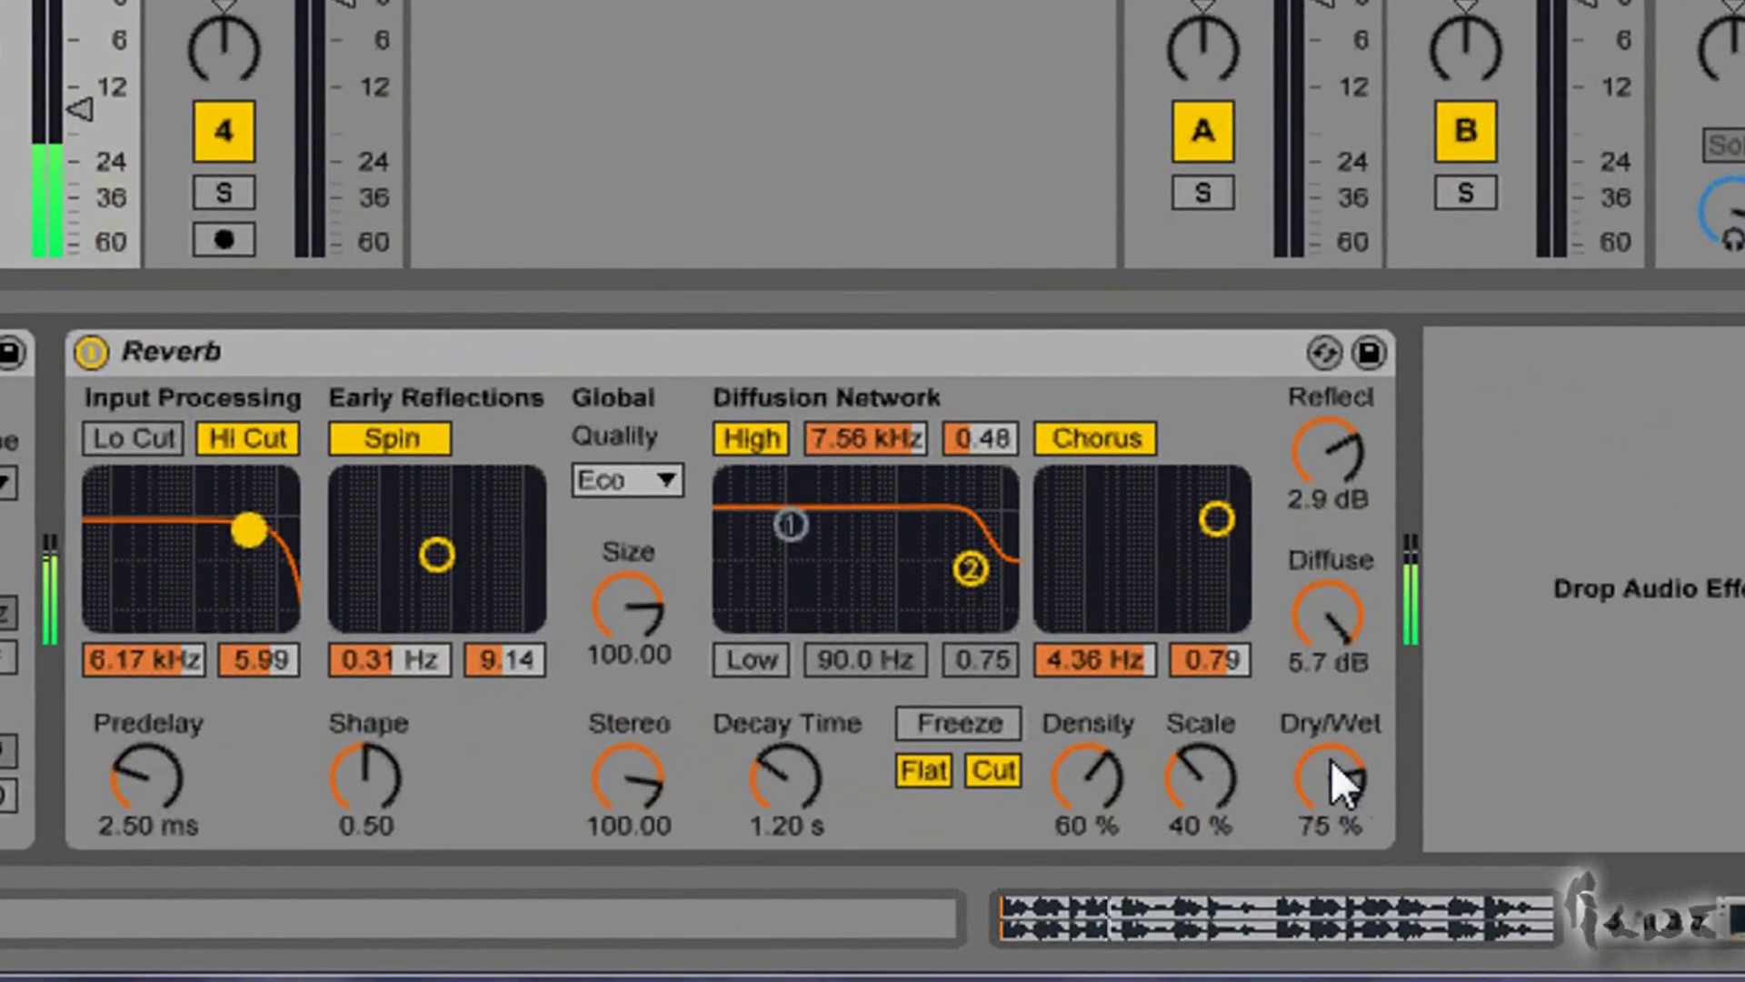
right_click(1333, 780)
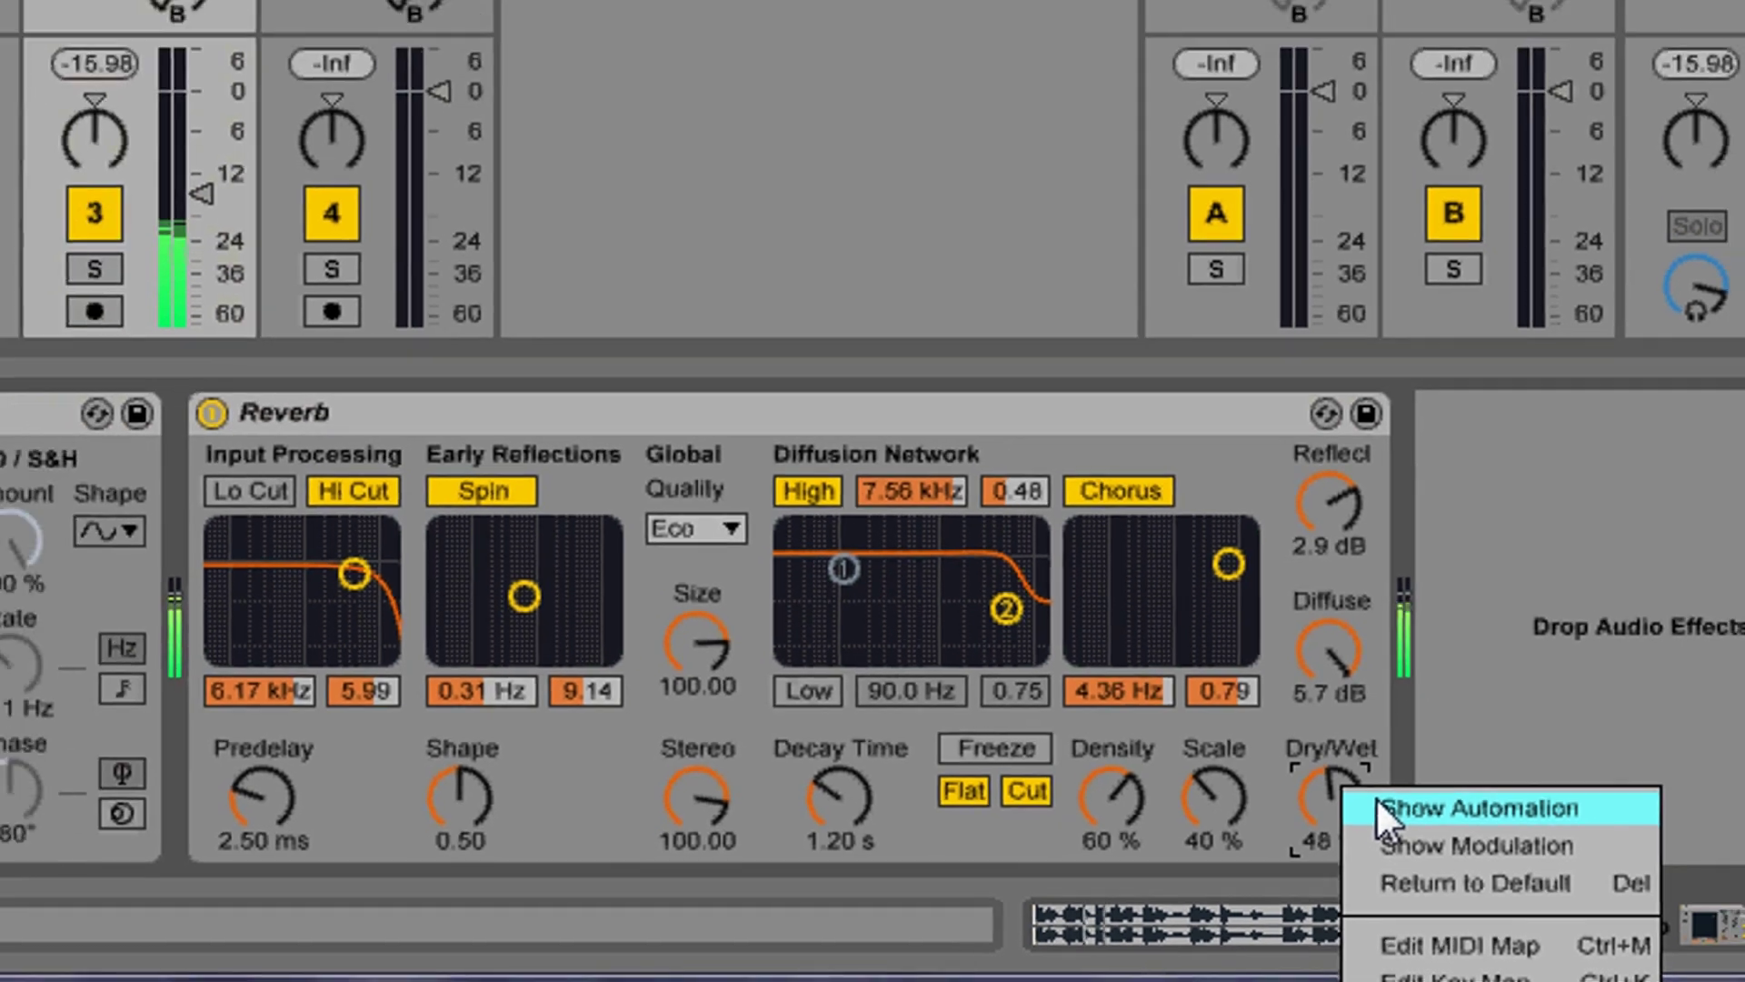
left_click(1382, 791)
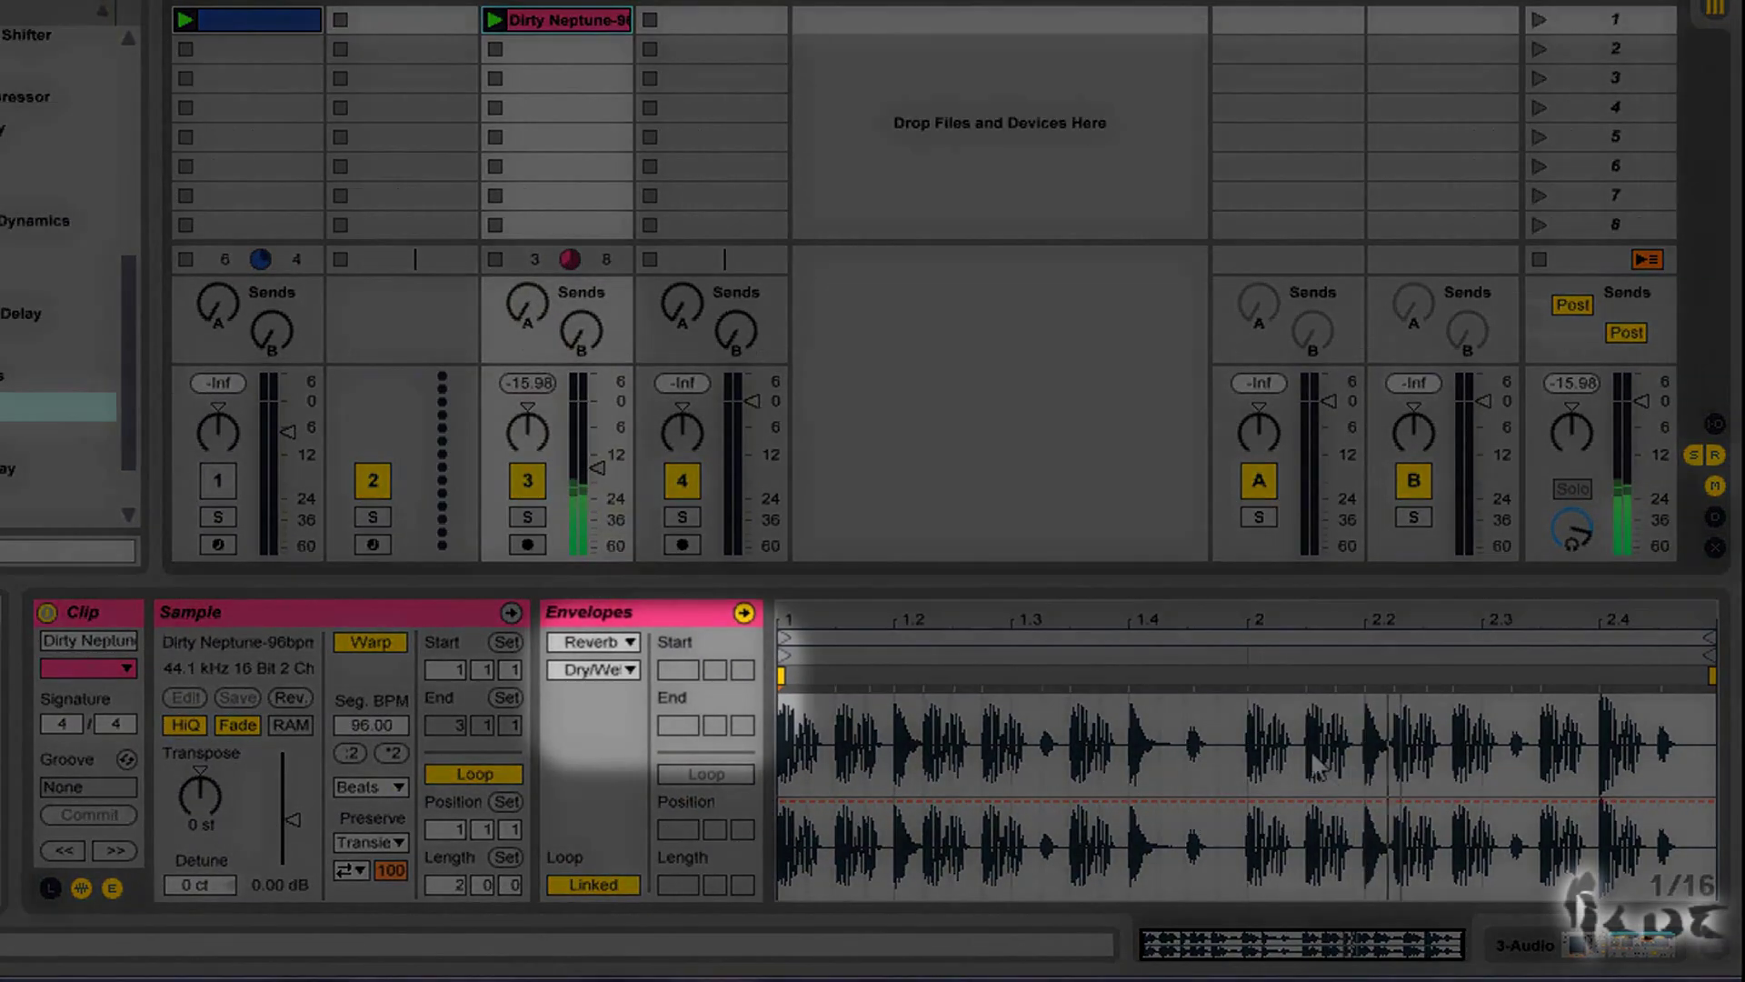
left_click(629, 642)
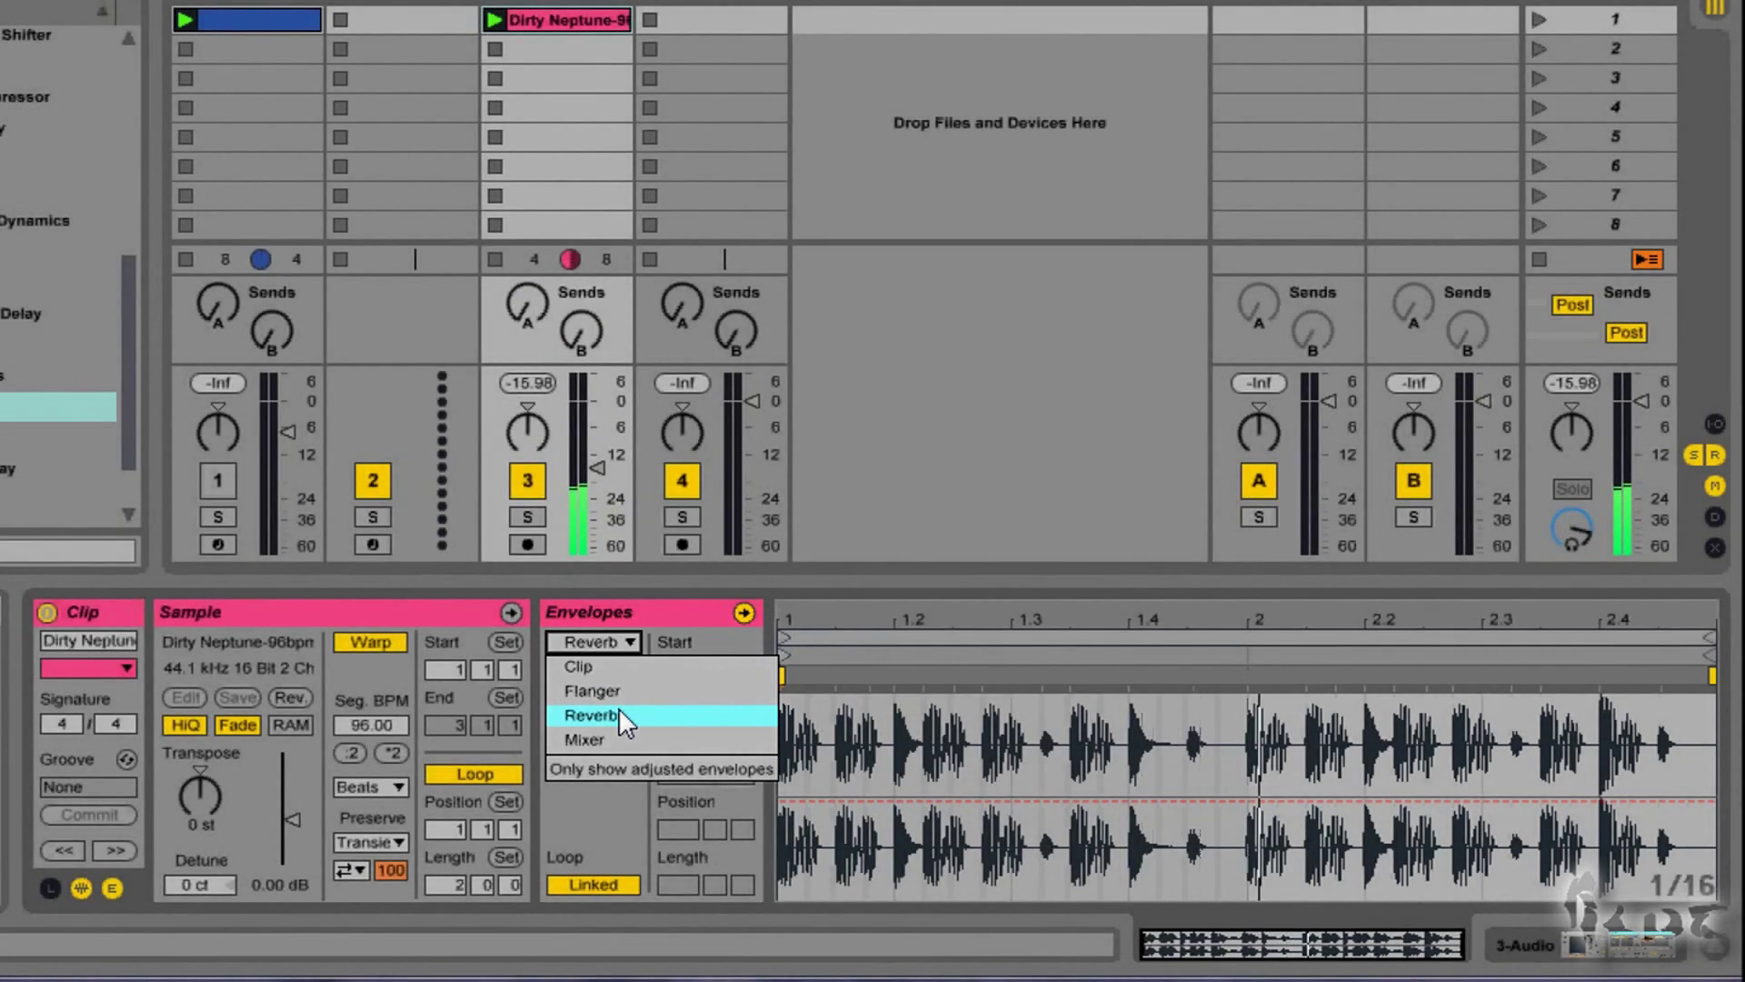
left_click(618, 708)
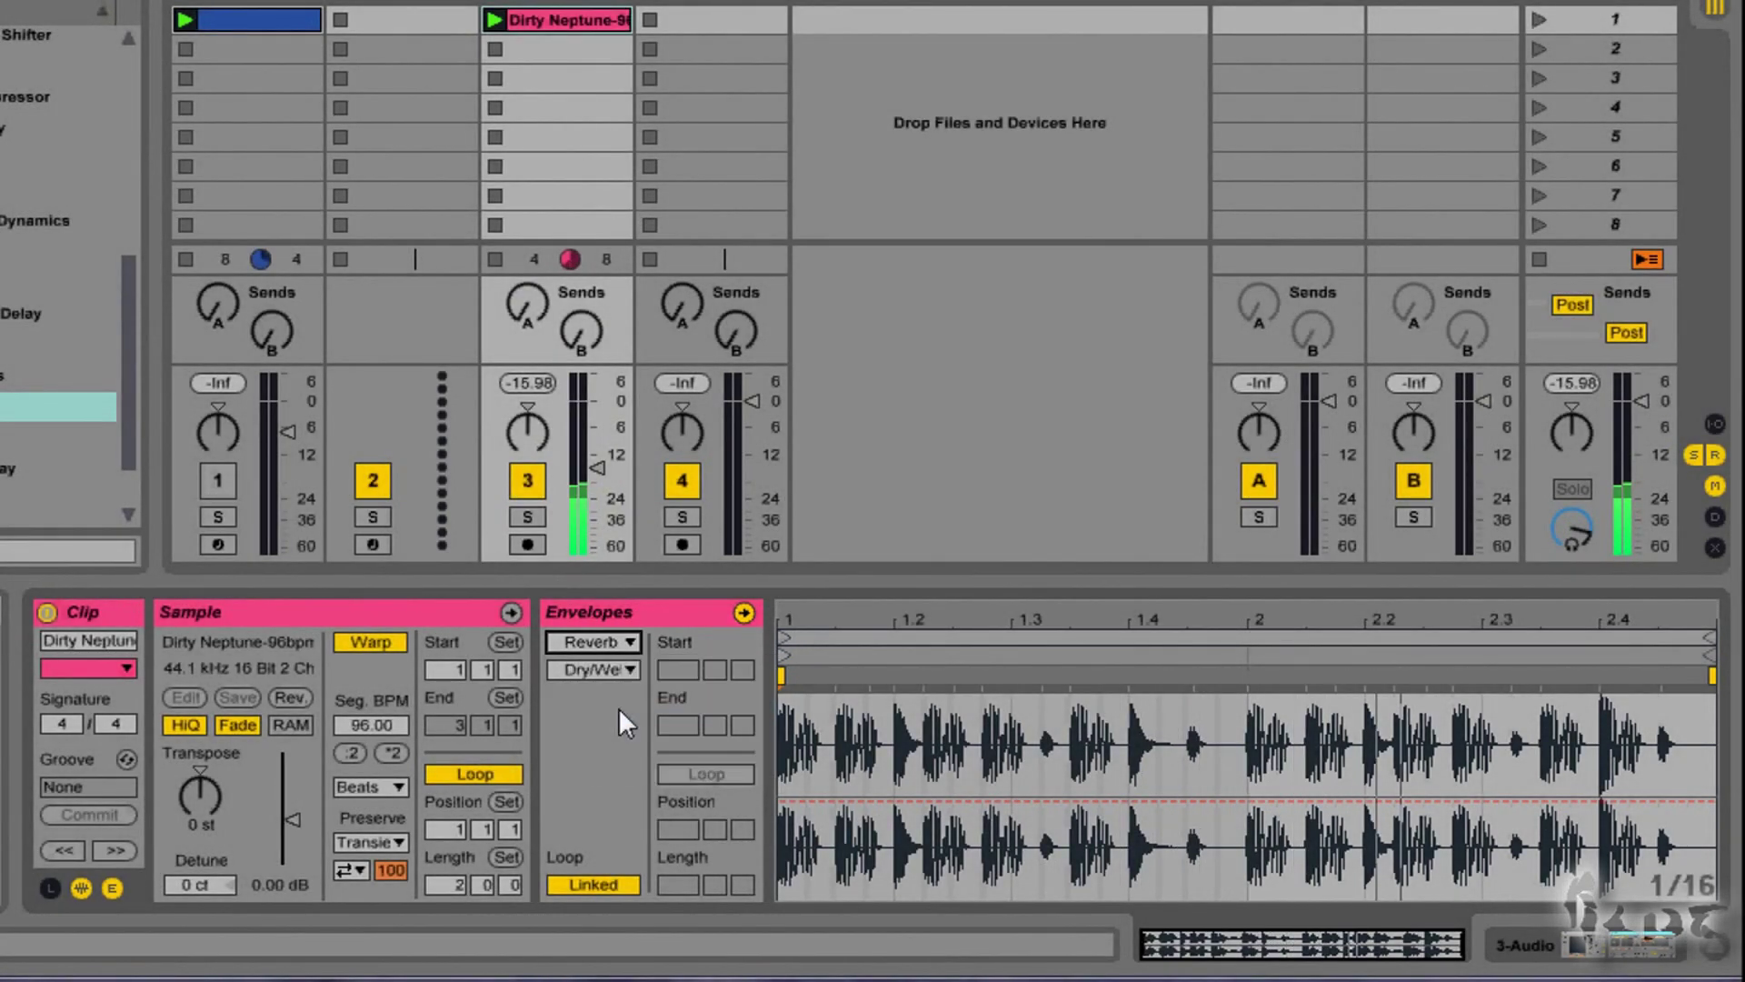
left_click(630, 670)
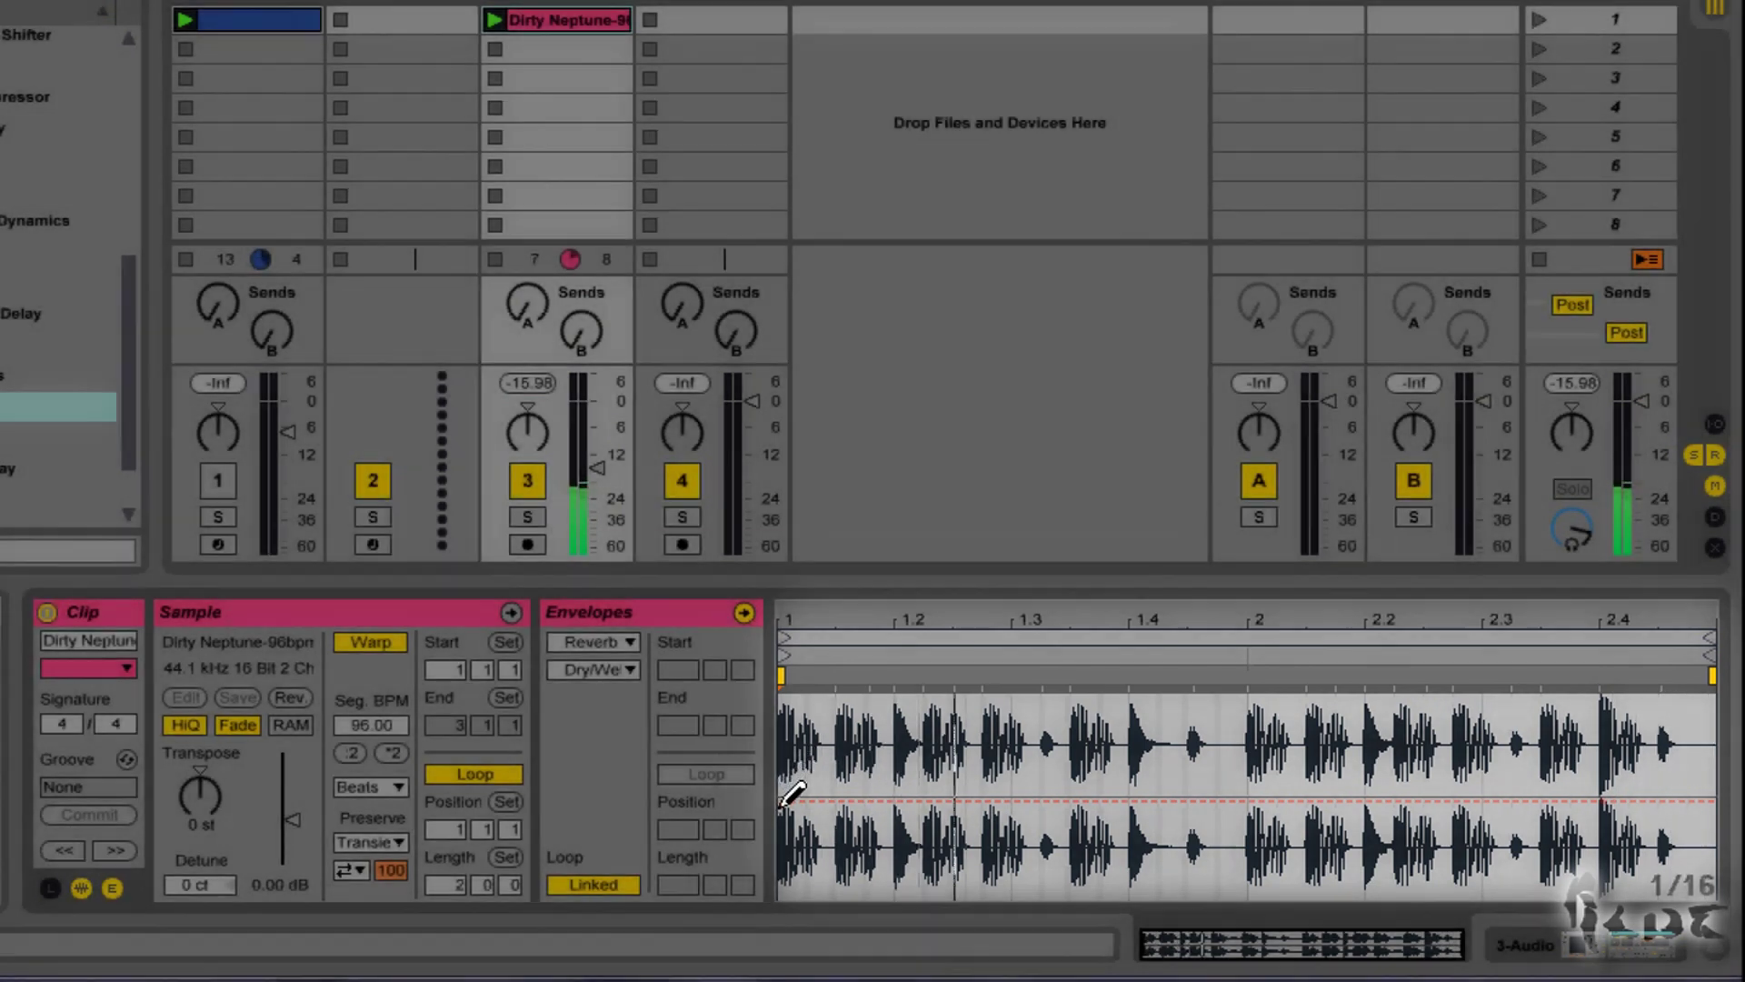
Pencil a stepped rising Dry/Wet envelope across the clip, keeping Reverb as the device.
mouse_move(802, 789)
left_mouse_down()
mouse_move(1032, 678)
mouse_move(1077, 764)
mouse_move(1309, 888)
mouse_move(1418, 873)
mouse_move(1520, 800)
mouse_move(1578, 721)
mouse_move(1678, 689)
left_mouse_up()
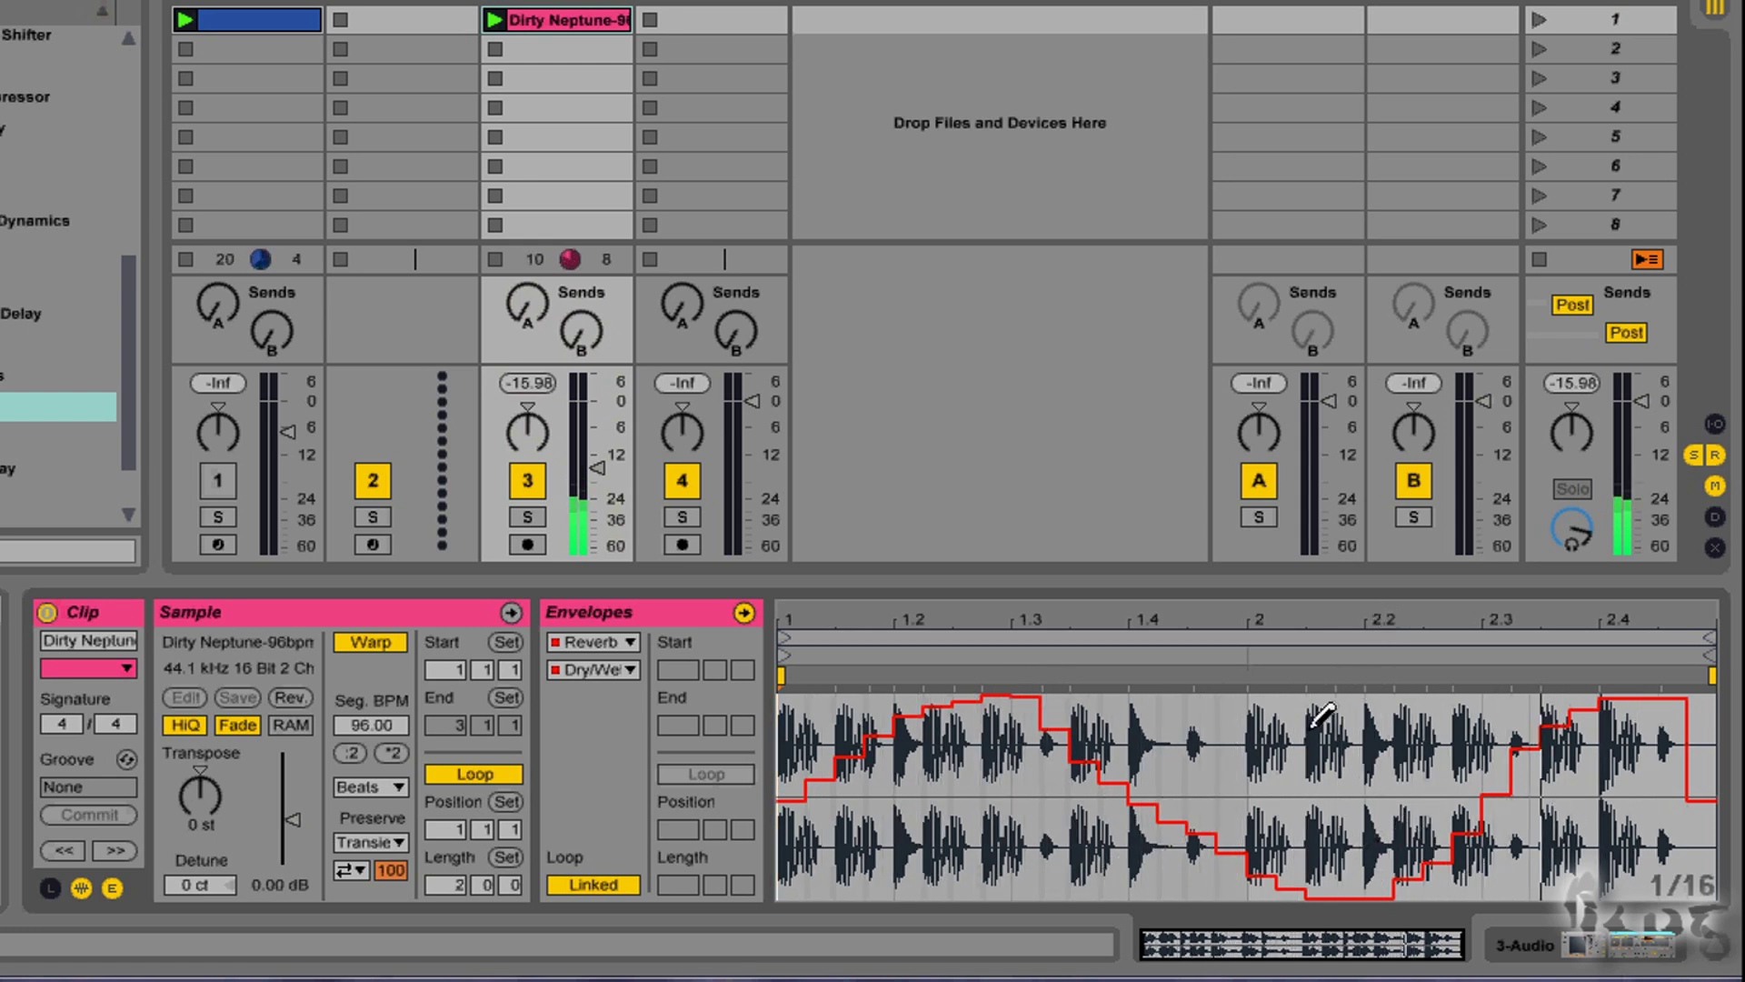
left_click(632, 675)
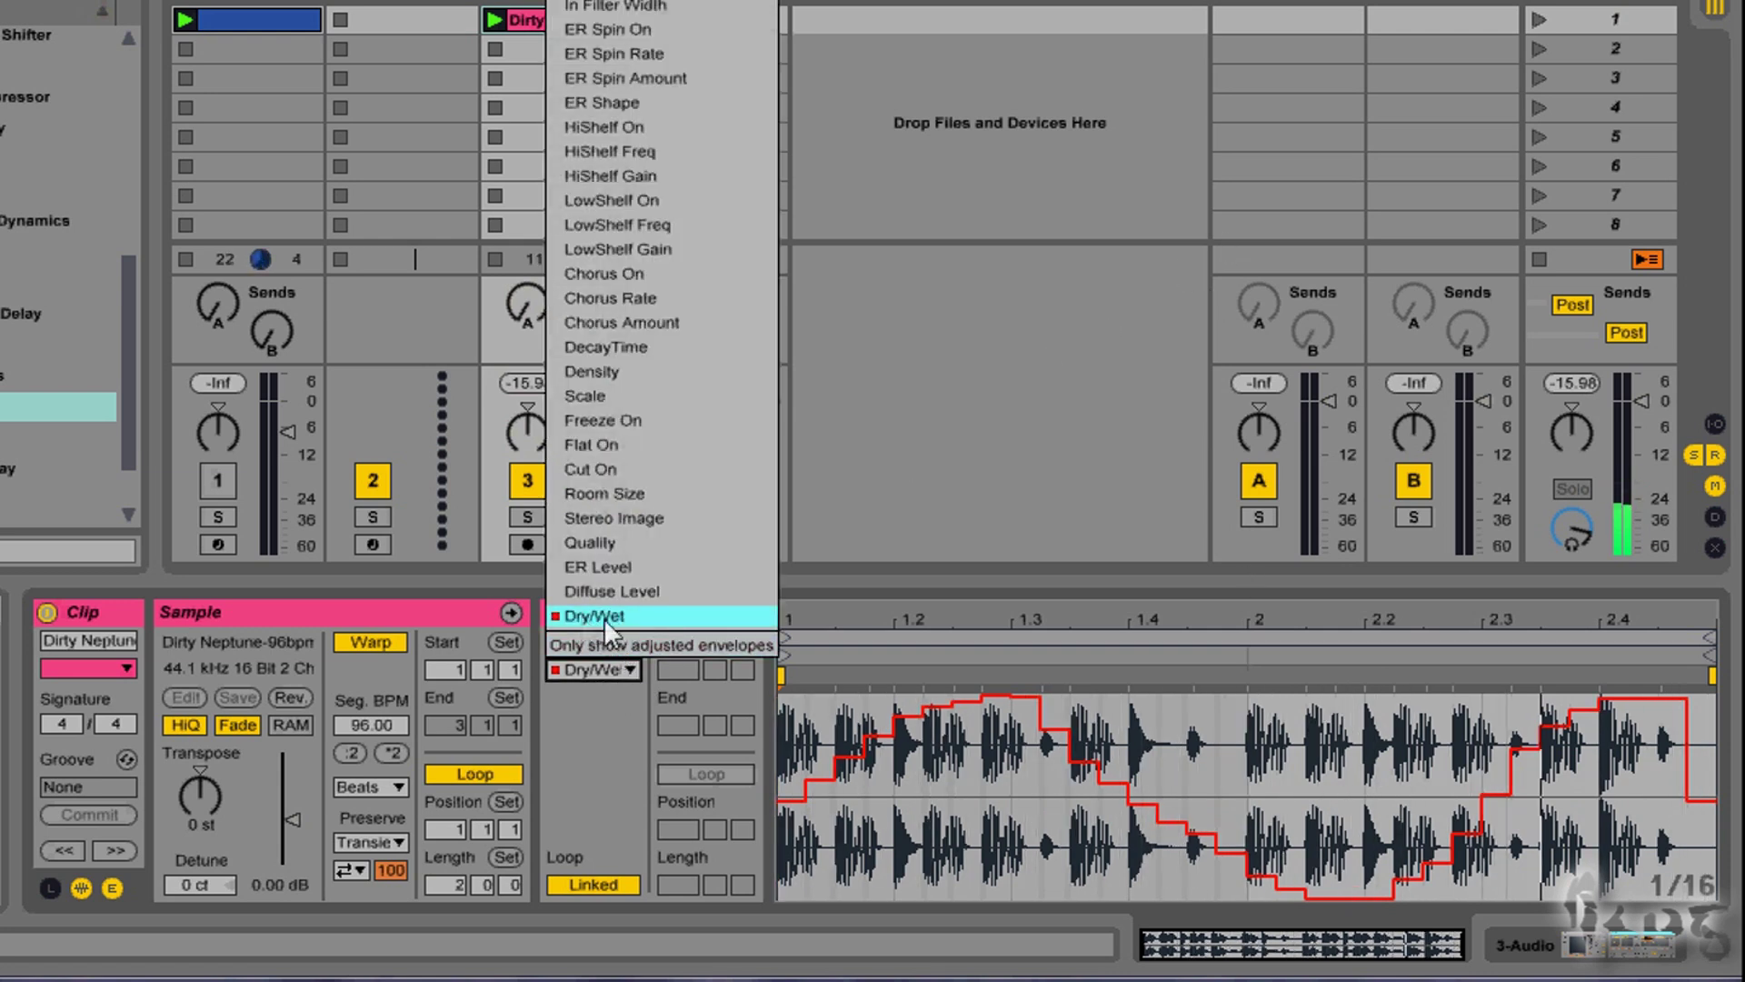
left_click(635, 669)
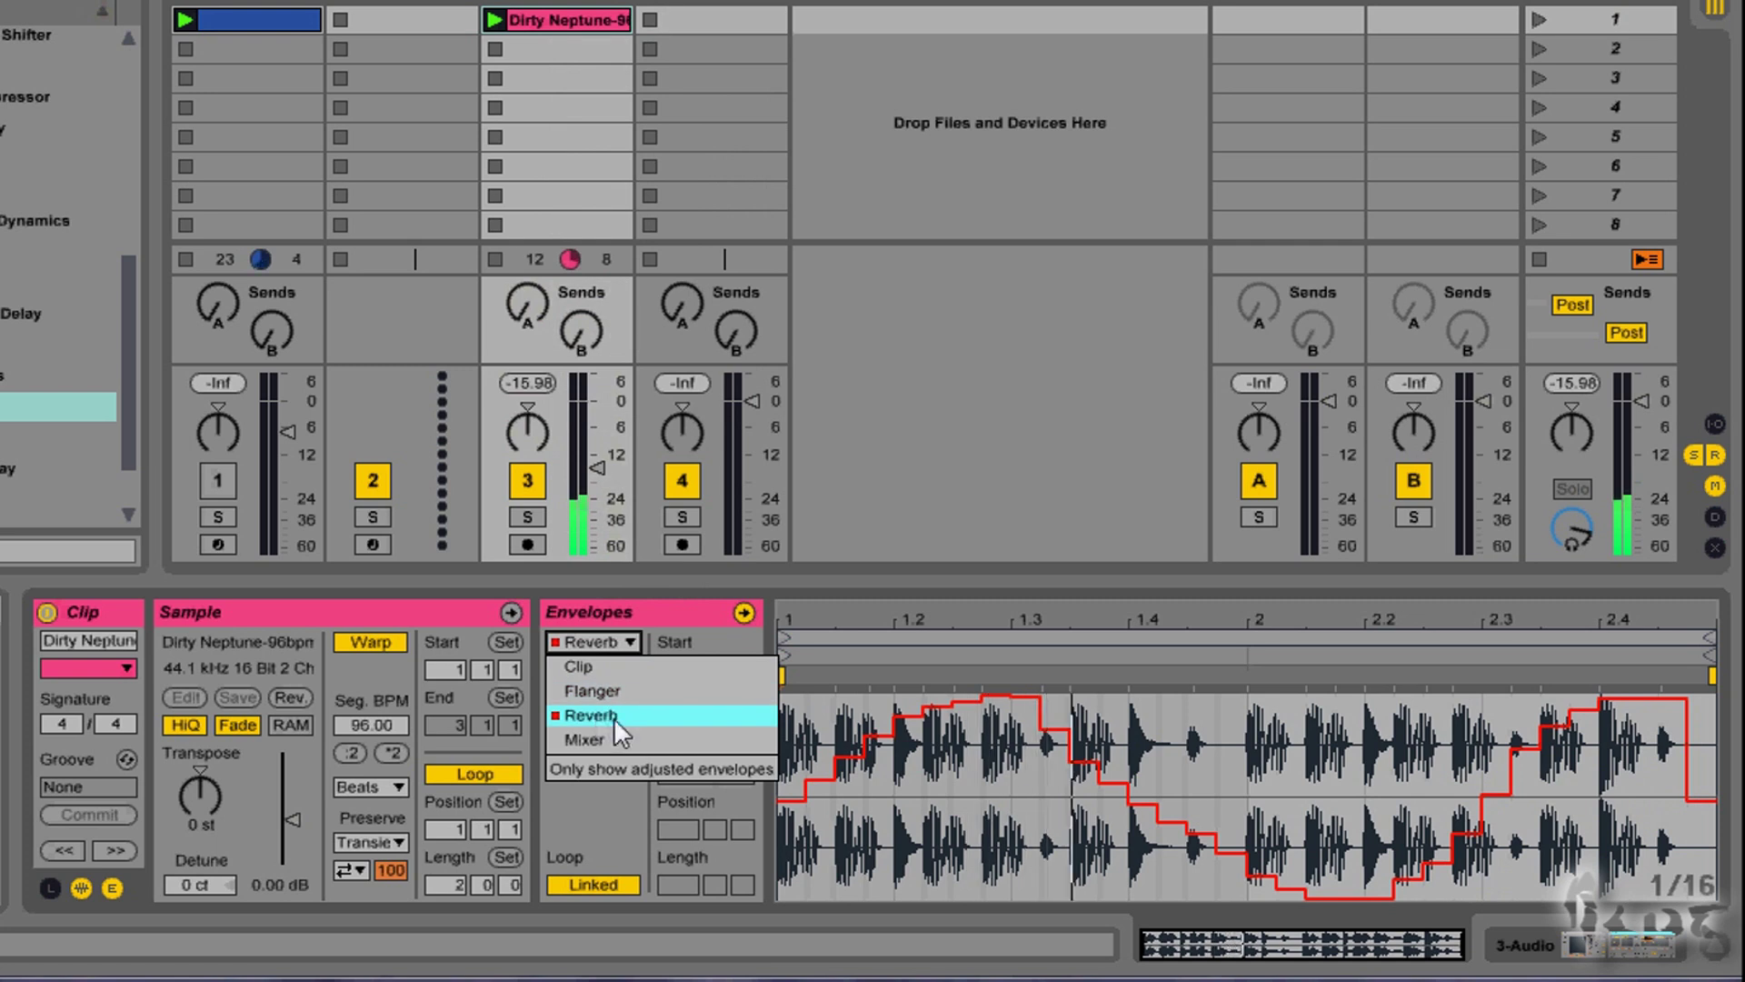
left_click(628, 635)
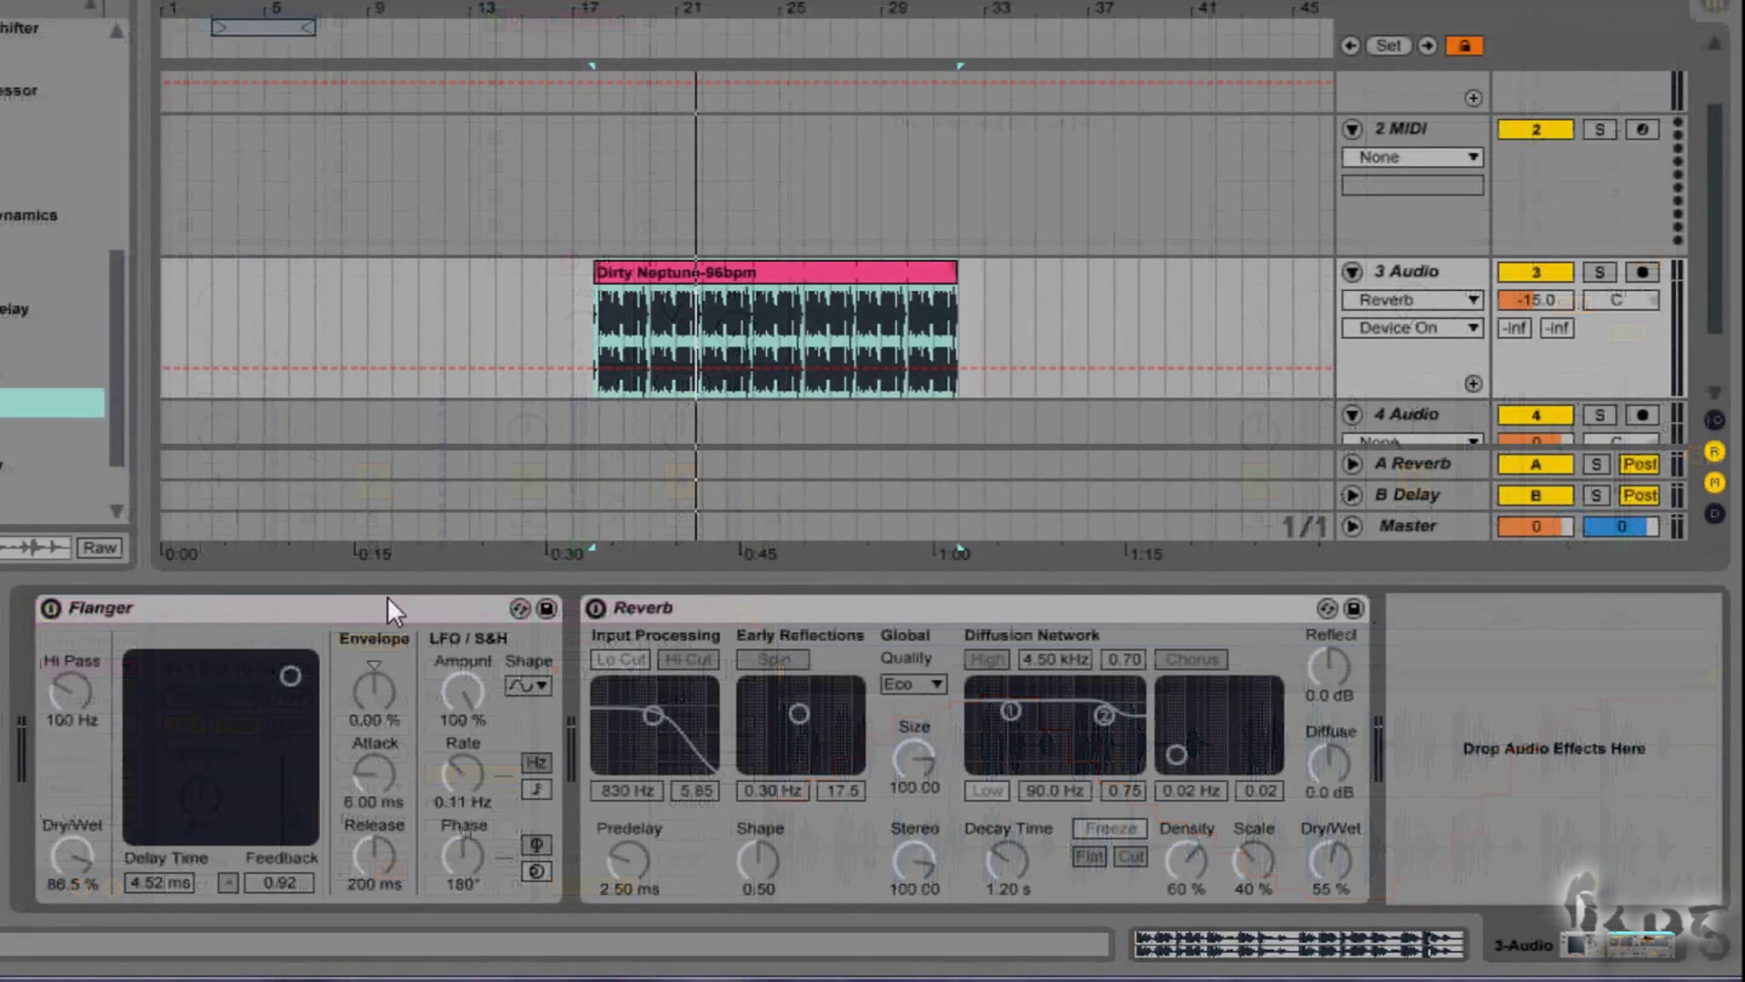
Turn the Reverb on, restart playback and show its Dry/Wet automation in the arrangement.
left_click(597, 608)
left_click(597, 556)
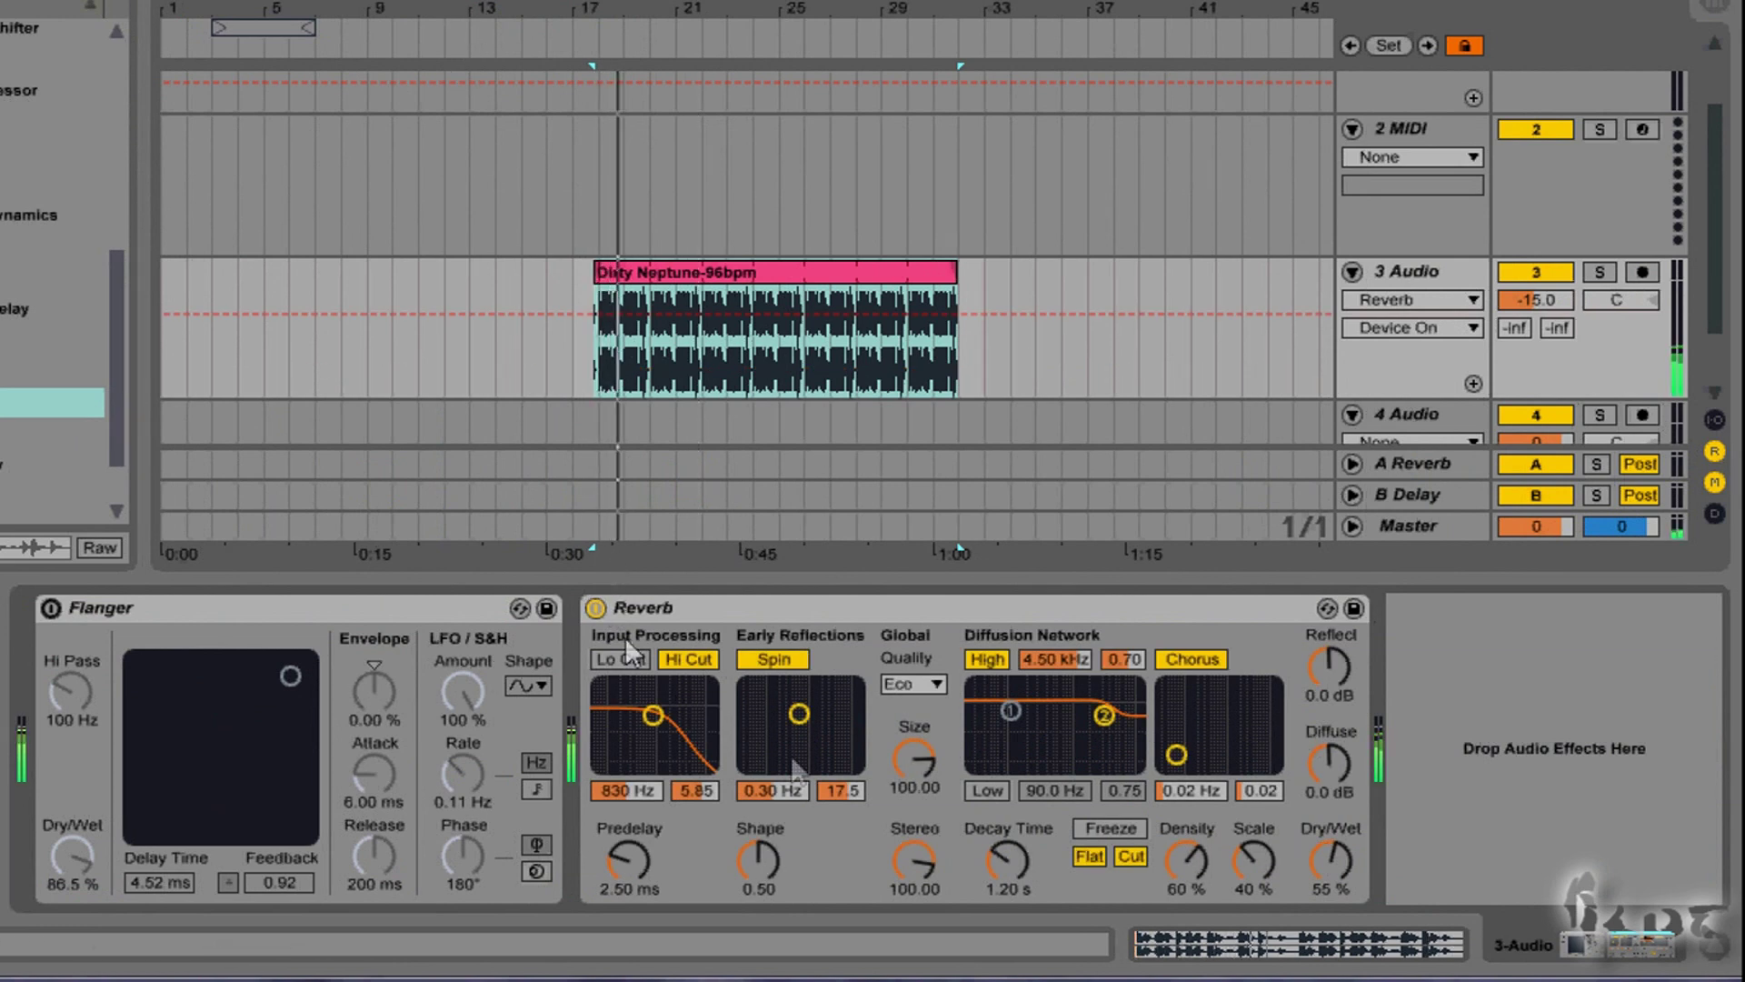
right_click(1343, 848)
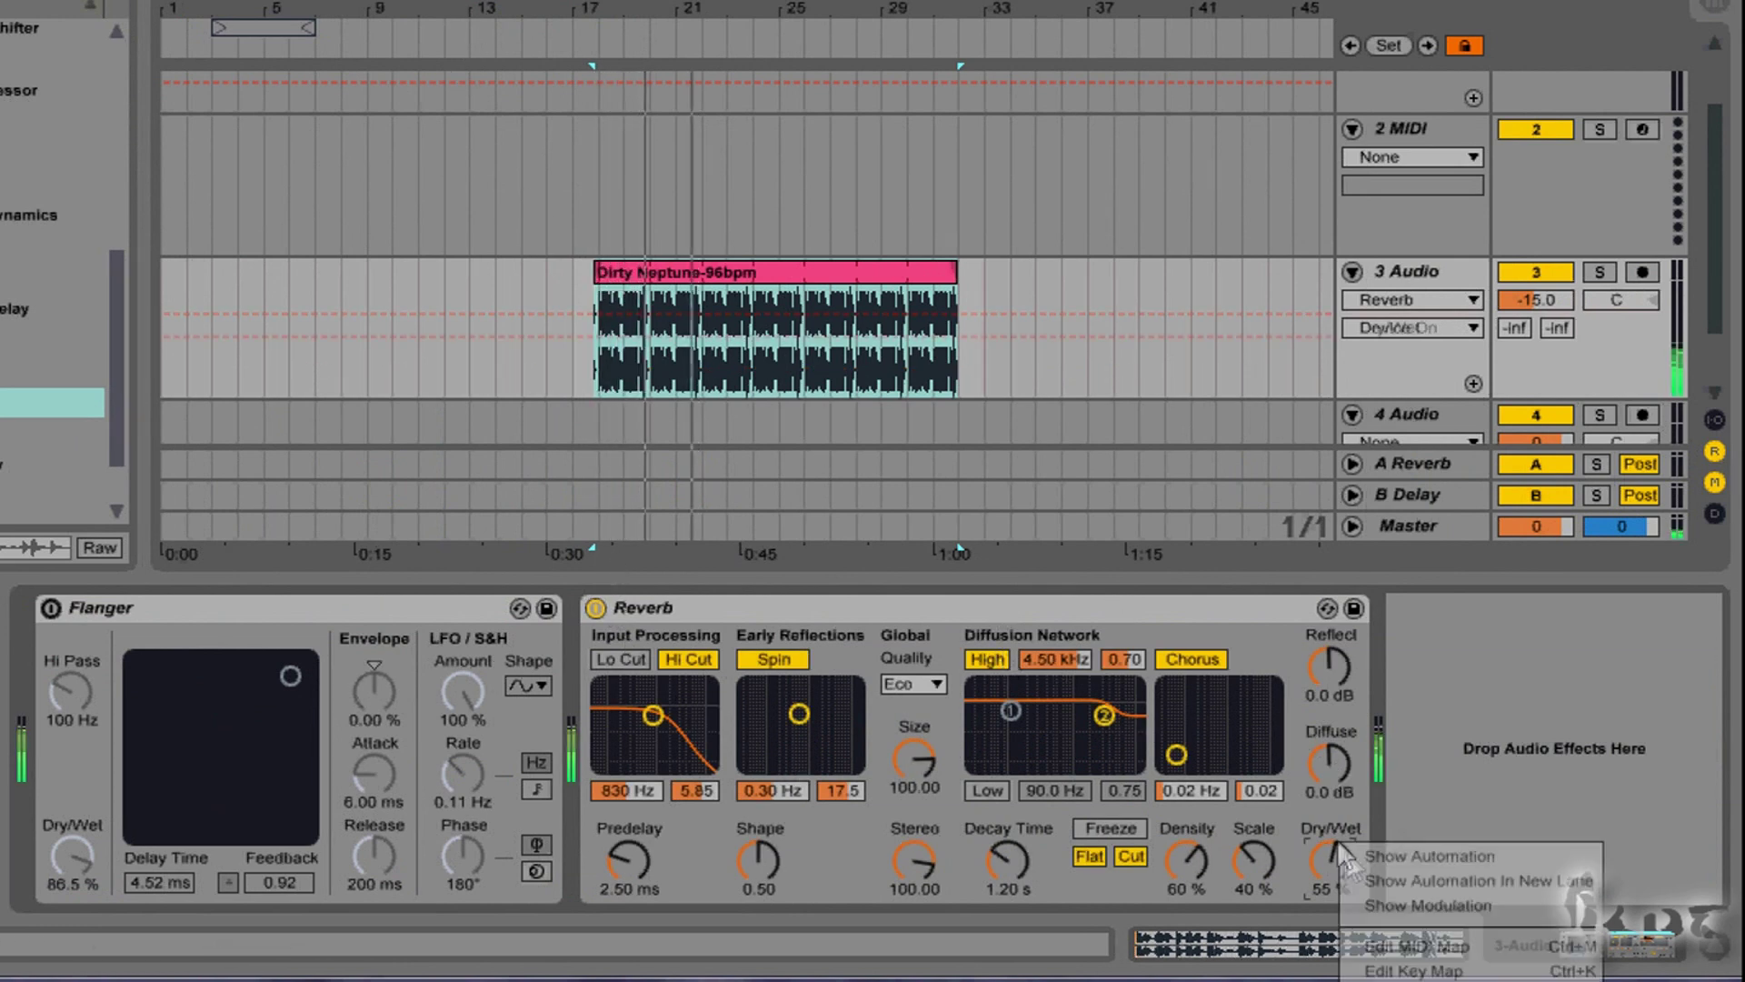
left_click(1377, 856)
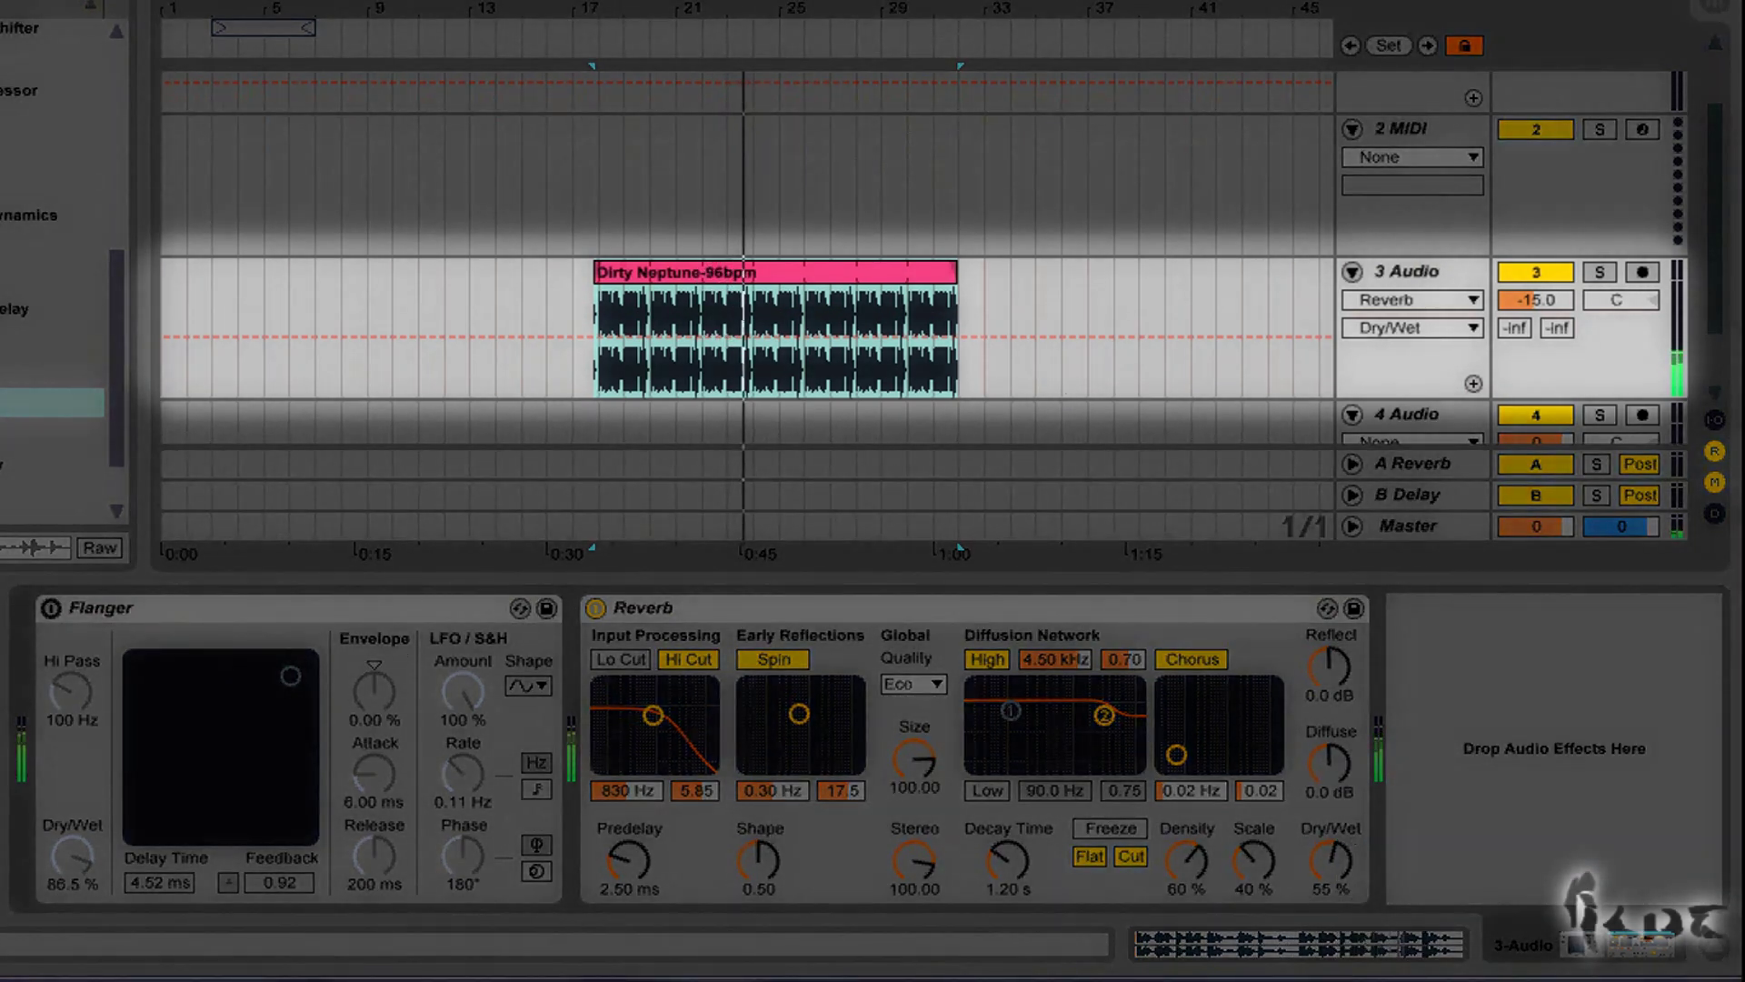
Select Reverb > Dry/Wet on track 3 and draw a stepped envelope across its clip.
left_click(1412, 297)
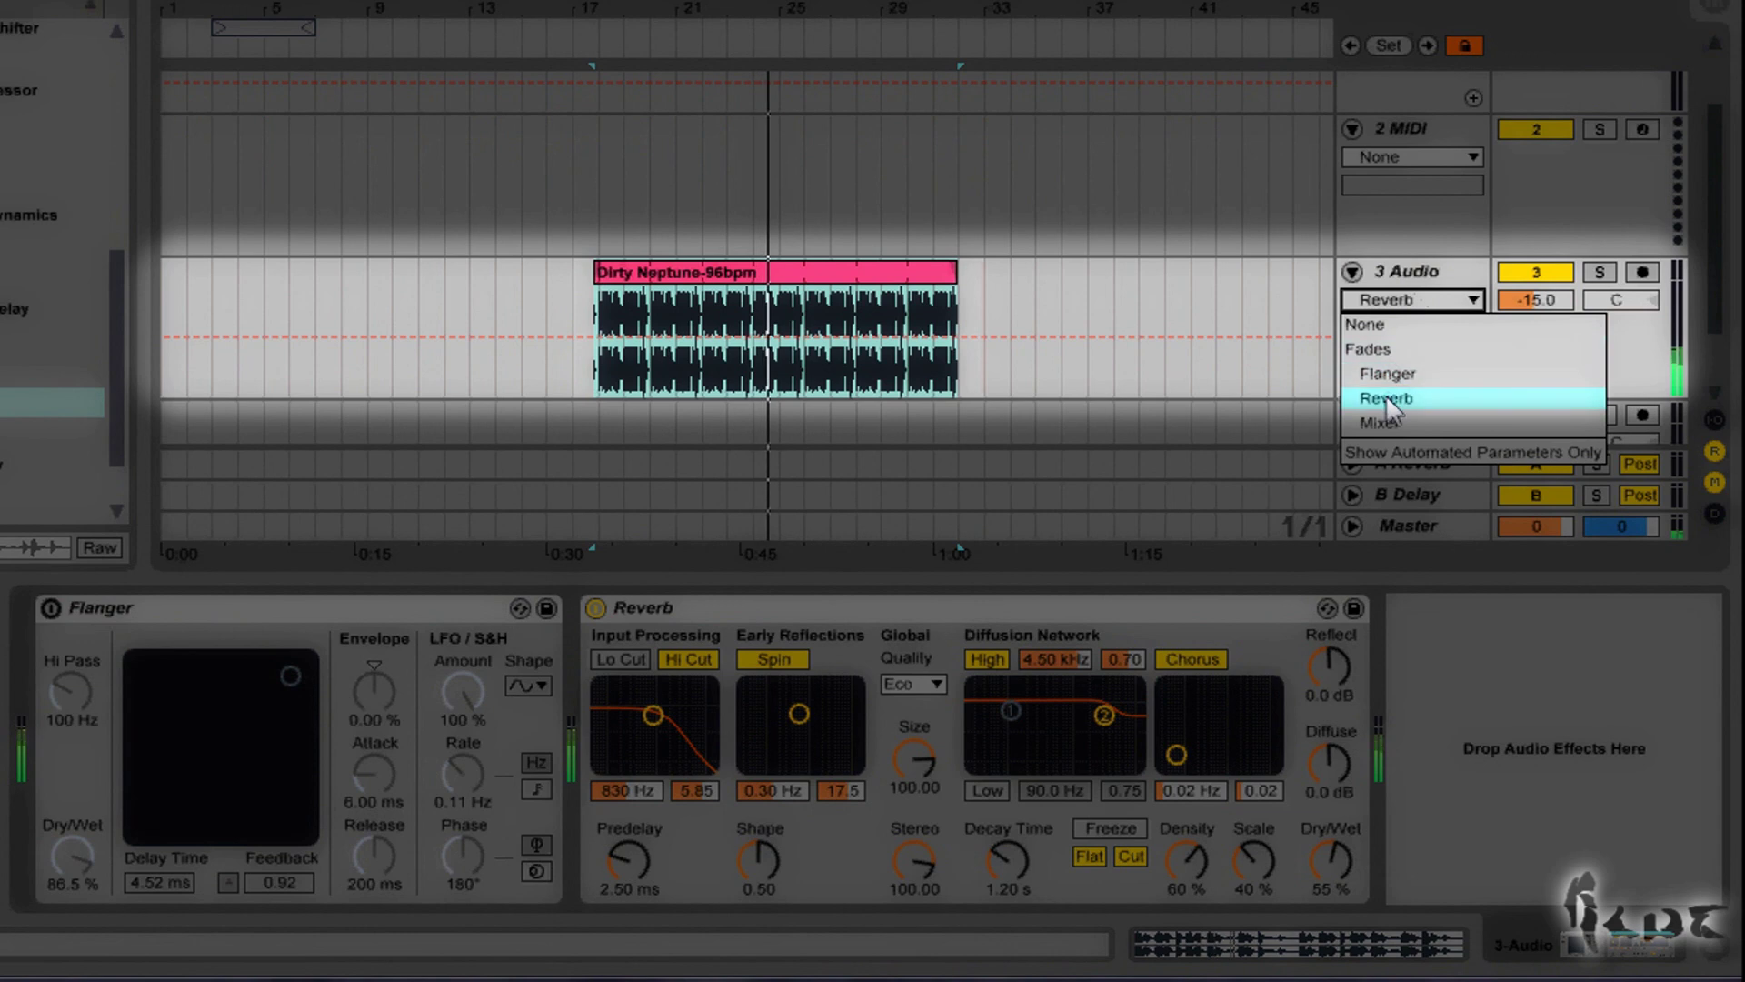
left_click(1386, 392)
left_click(1395, 333)
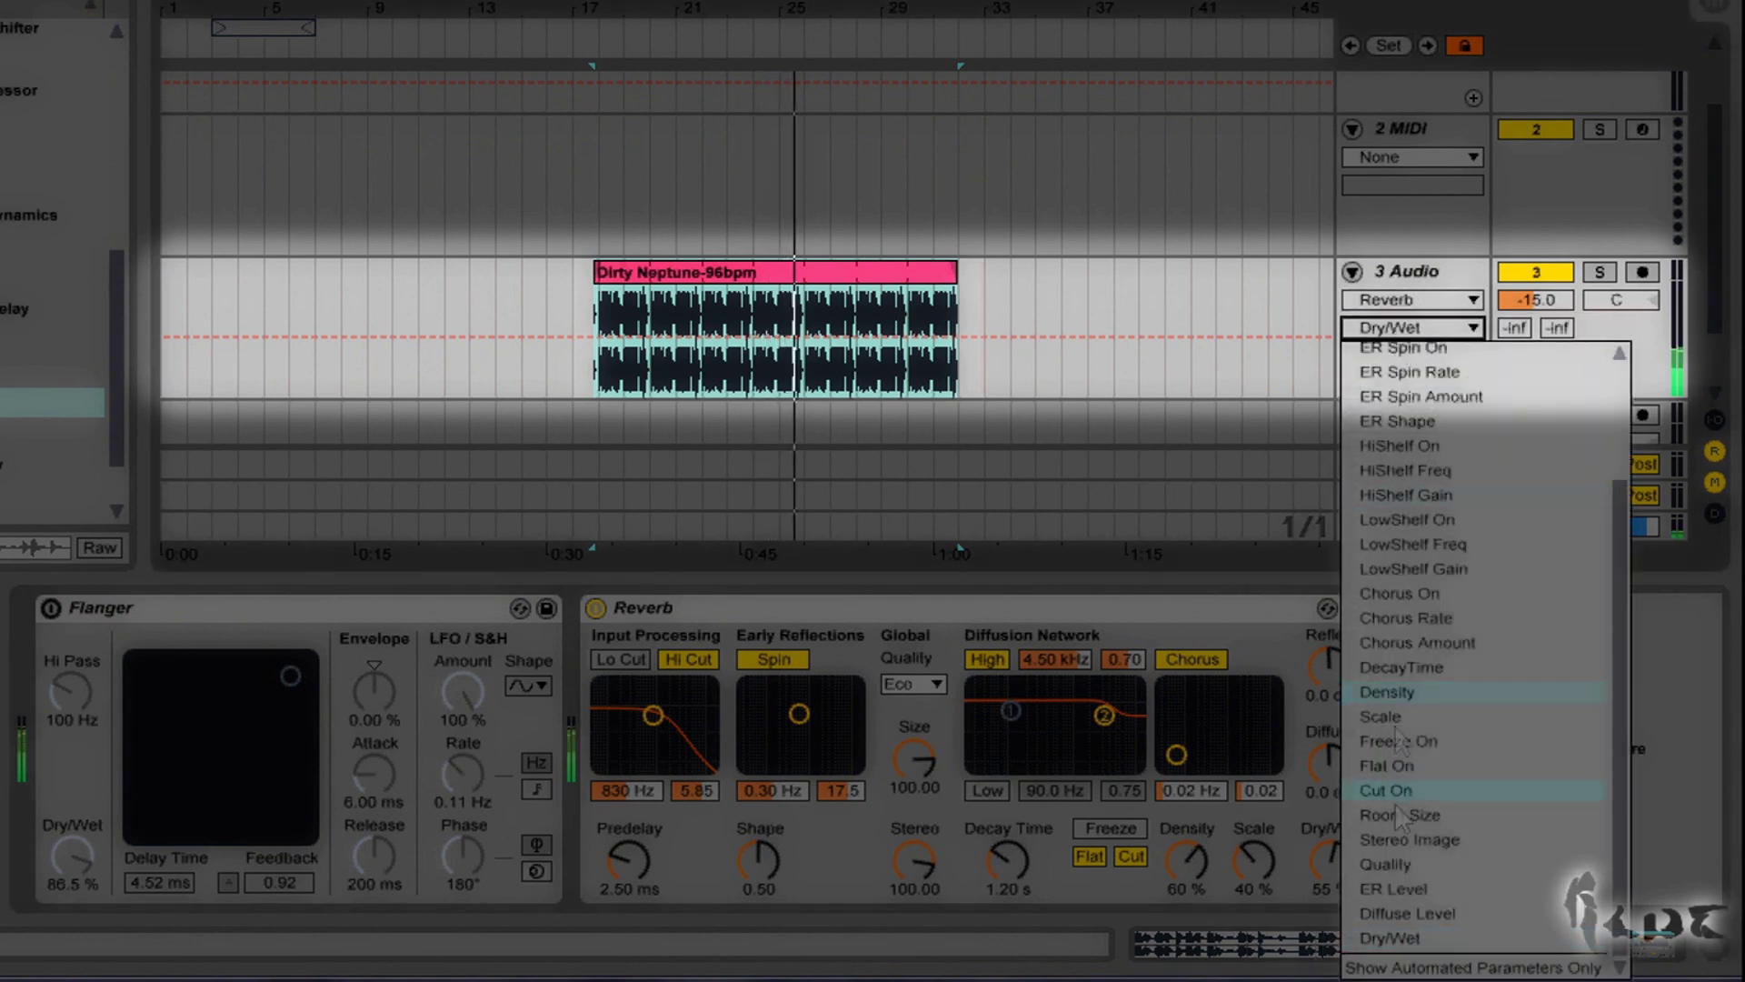
left_click(1405, 941)
left_click_drag(604, 303, 941, 325)
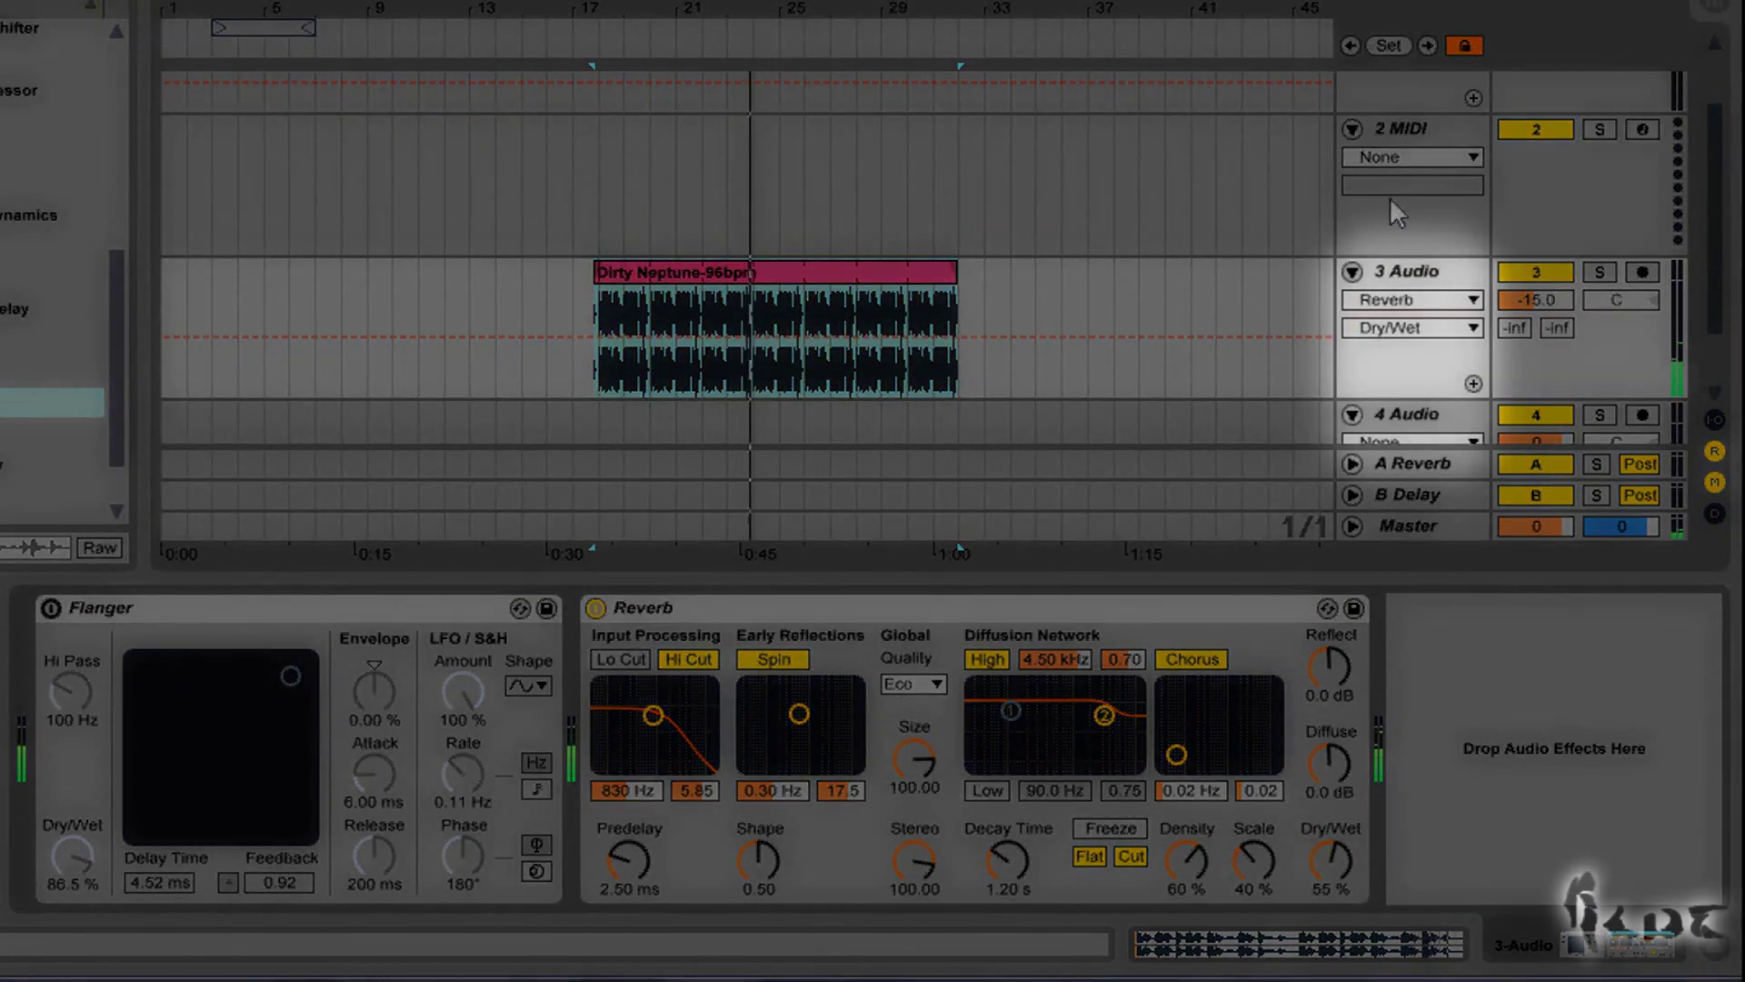
Reselect Reverb > Dry/Wet in track 3's automation choosers.
left_click(1409, 293)
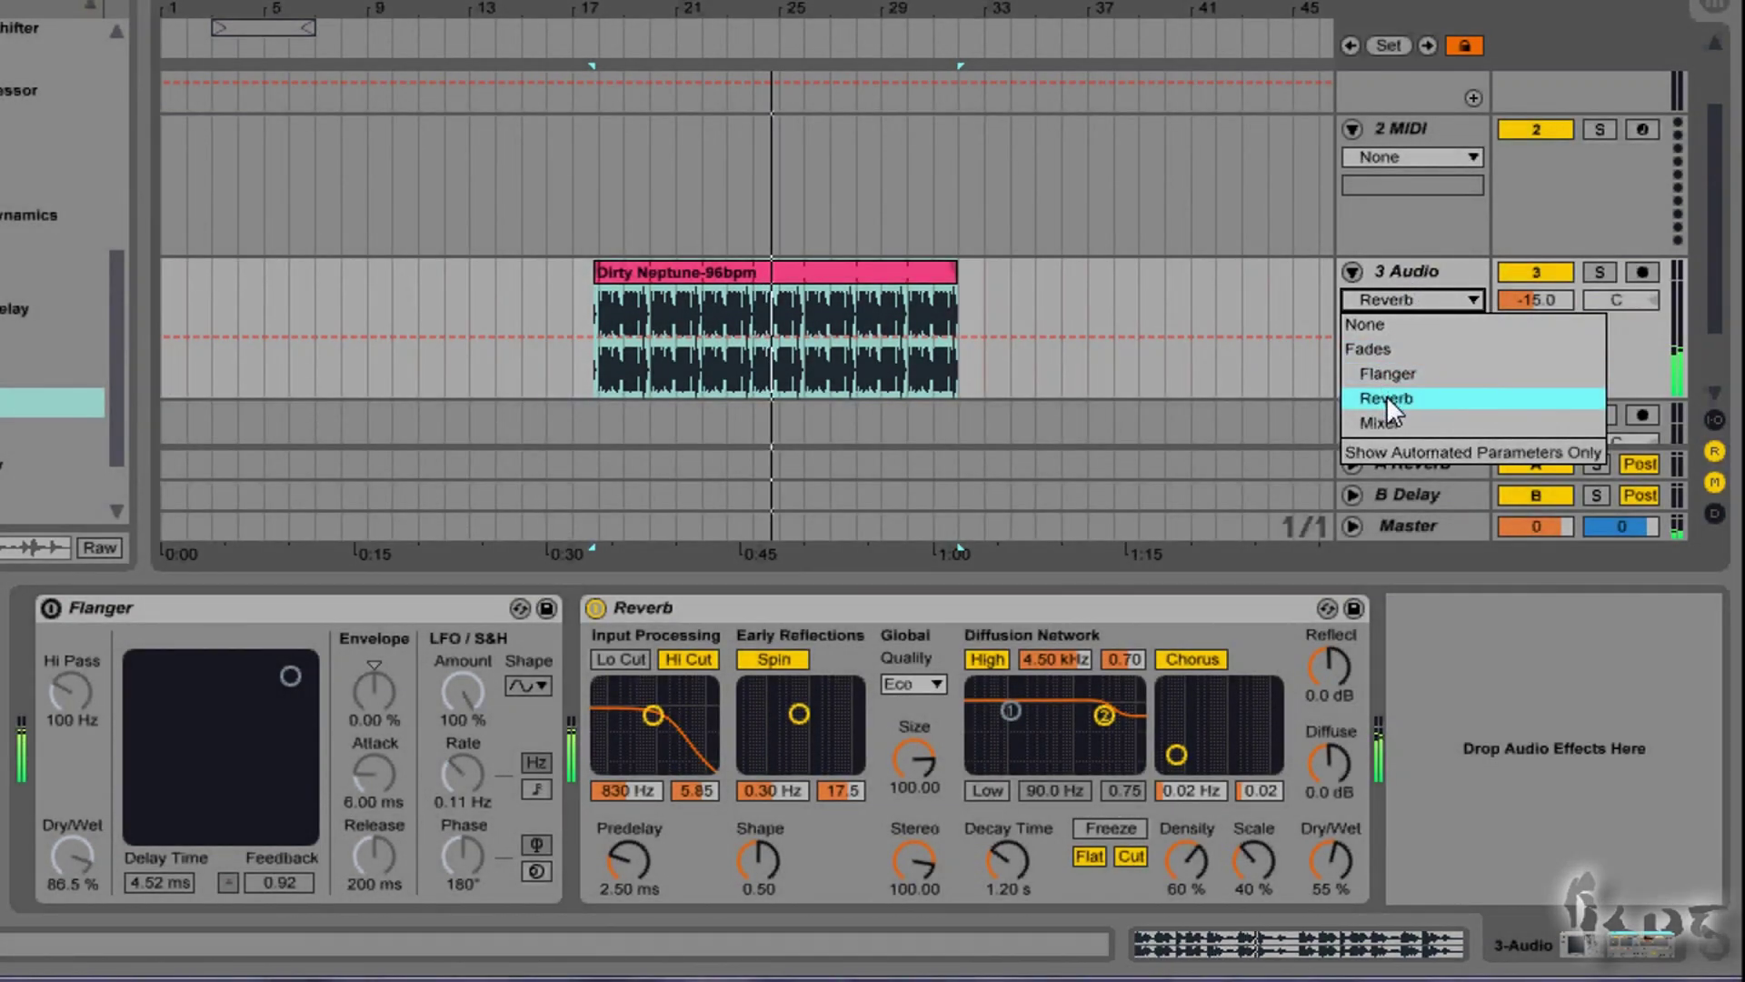
left_click(1387, 396)
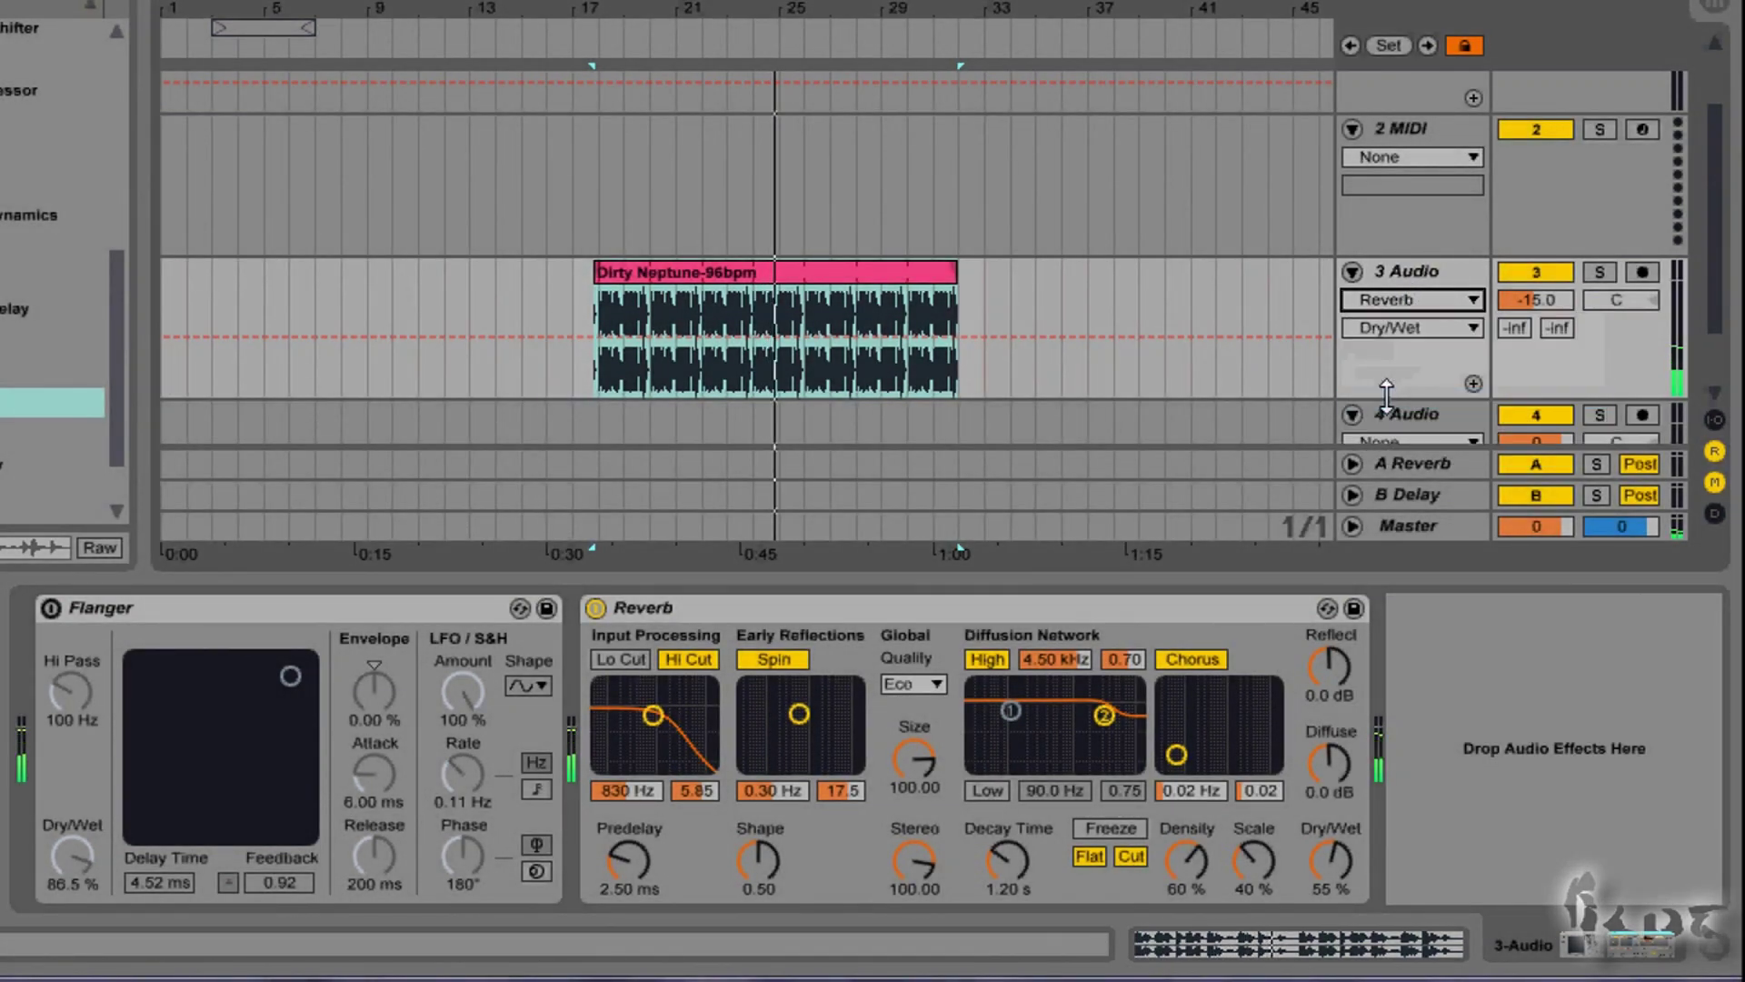
left_click(1396, 333)
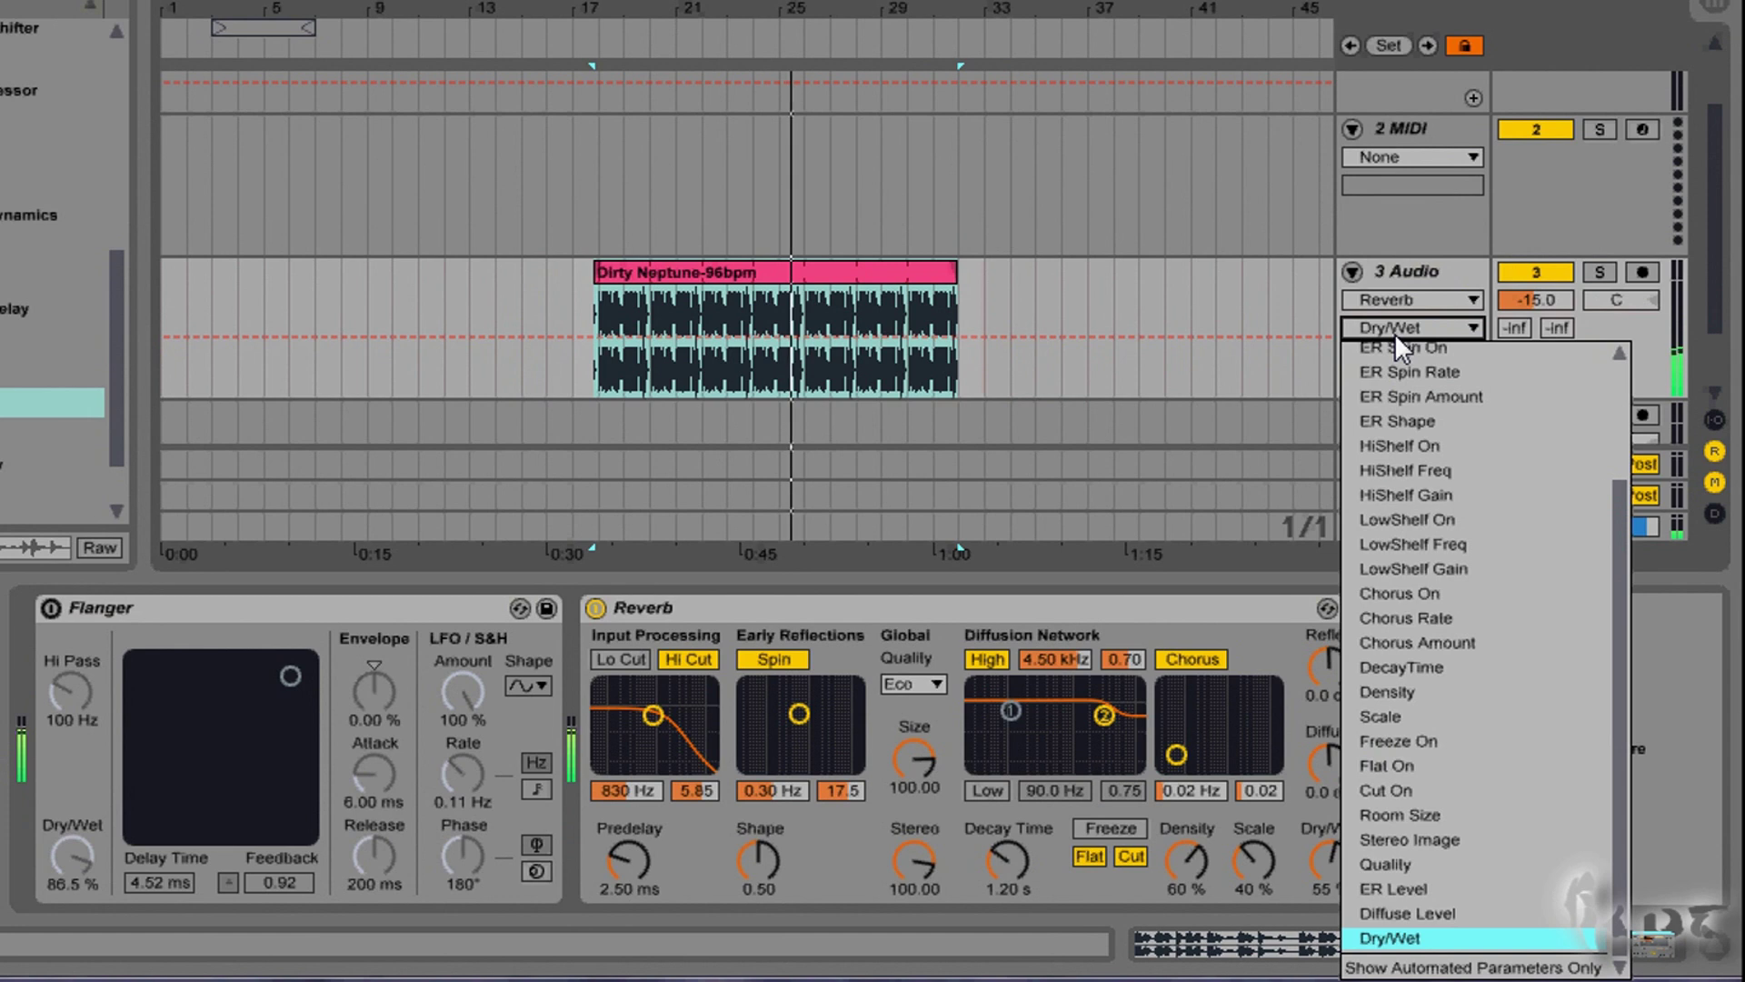
left_click(1392, 938)
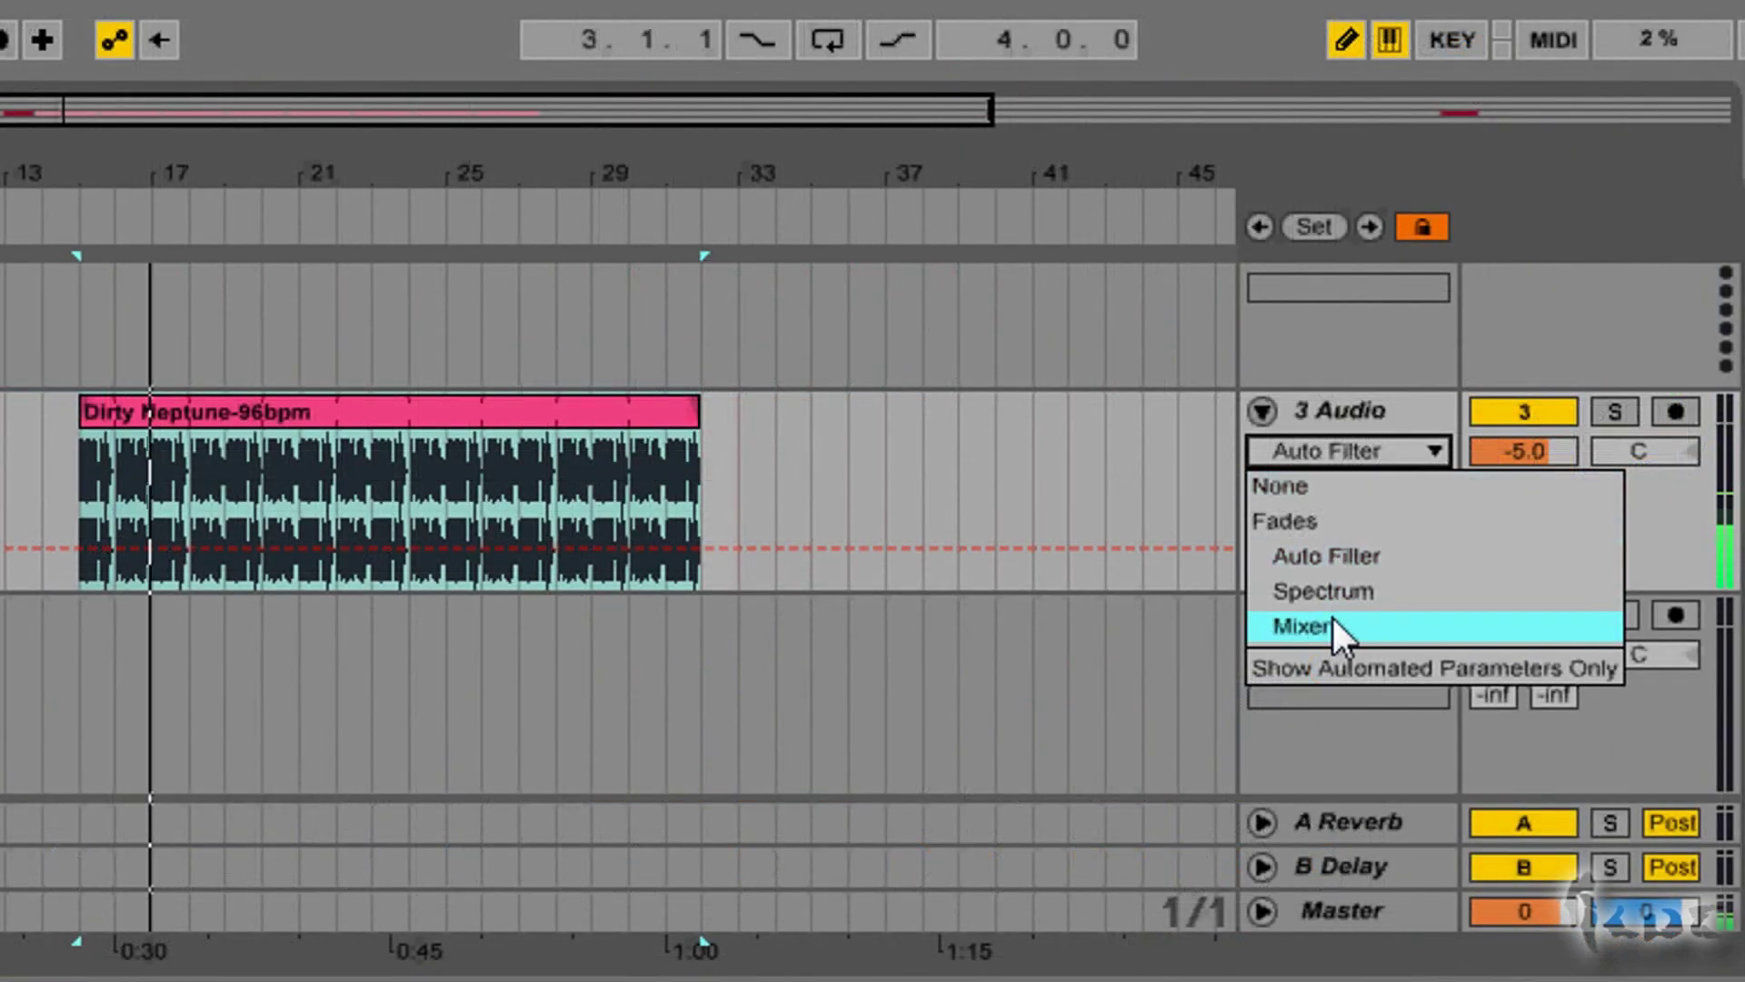
Choose Mixer > Speaker On for track 3 and draw a low step in its automation.
left_click(1336, 619)
left_click(1356, 494)
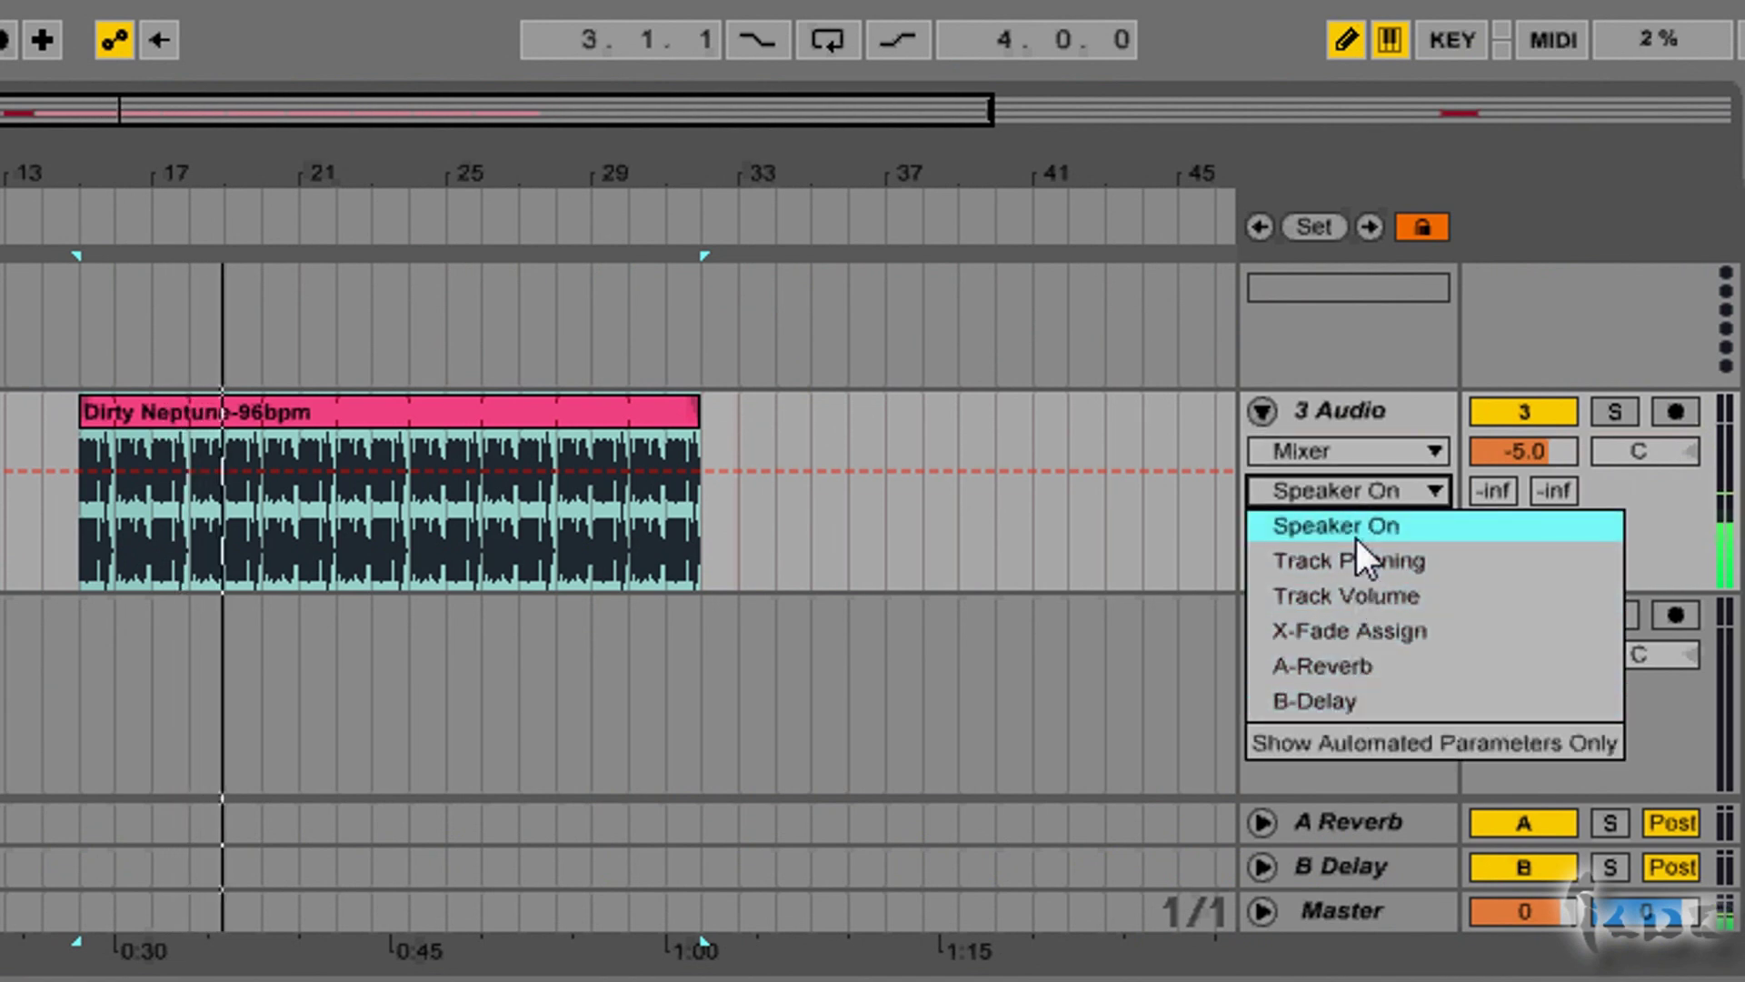
left_click(1357, 535)
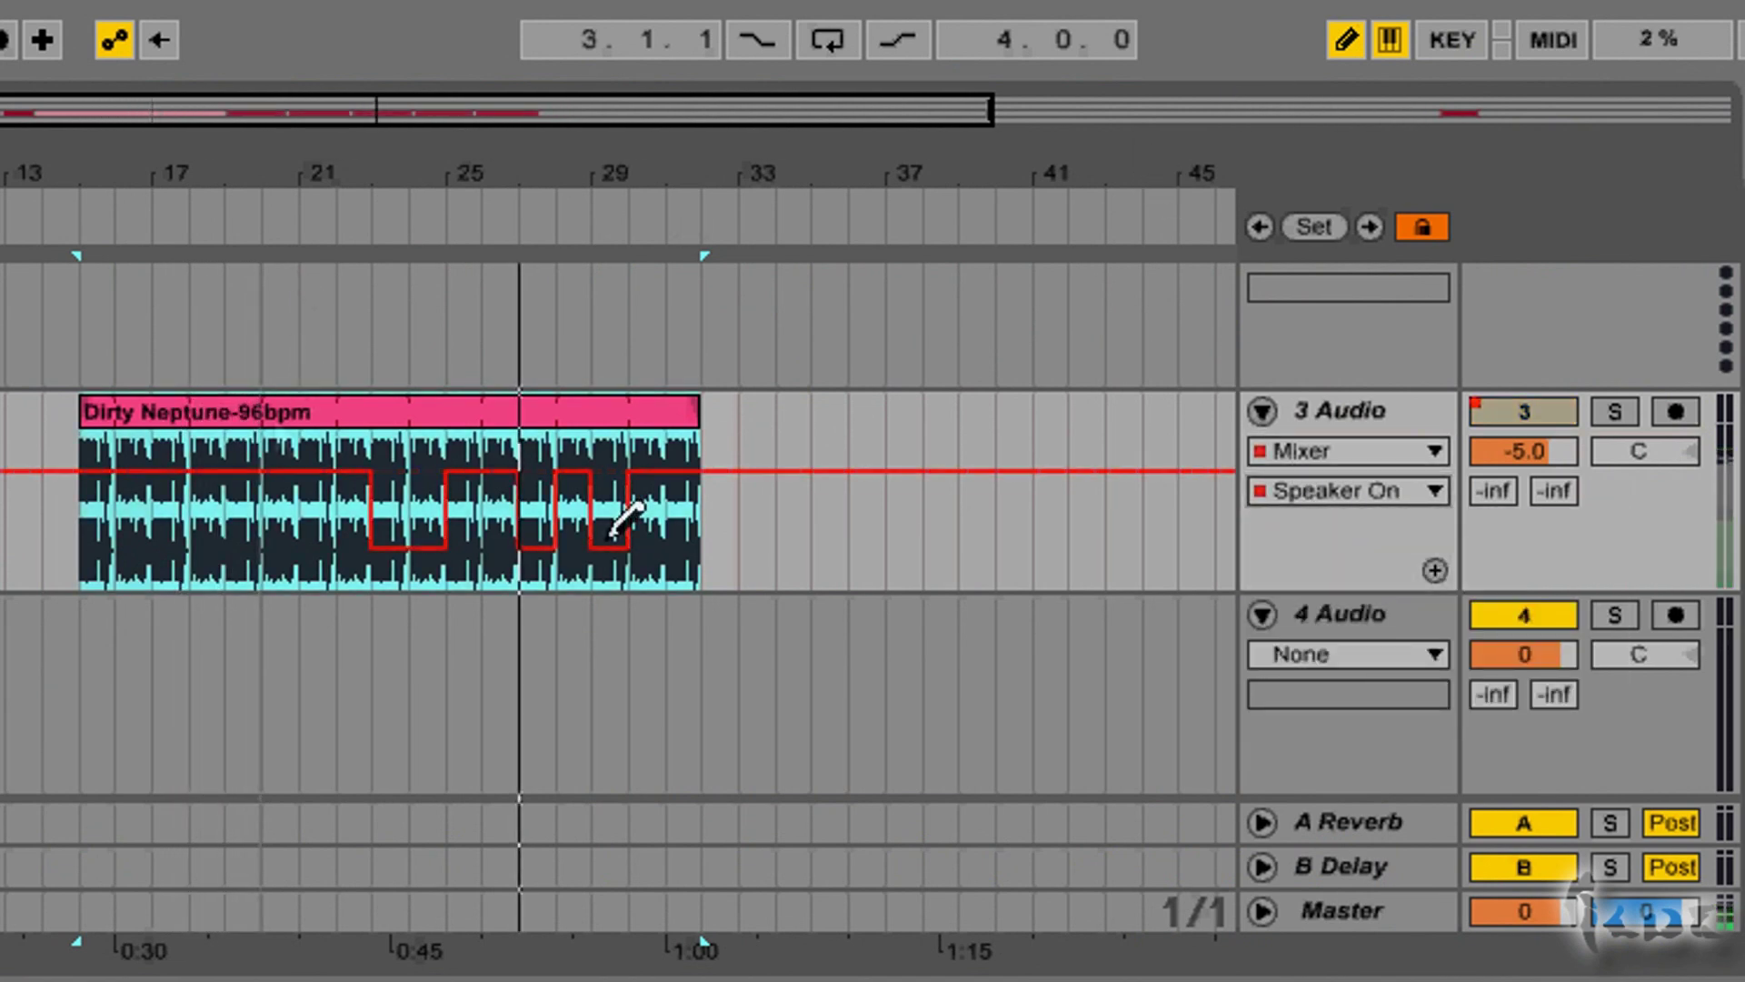
left_click(681, 539)
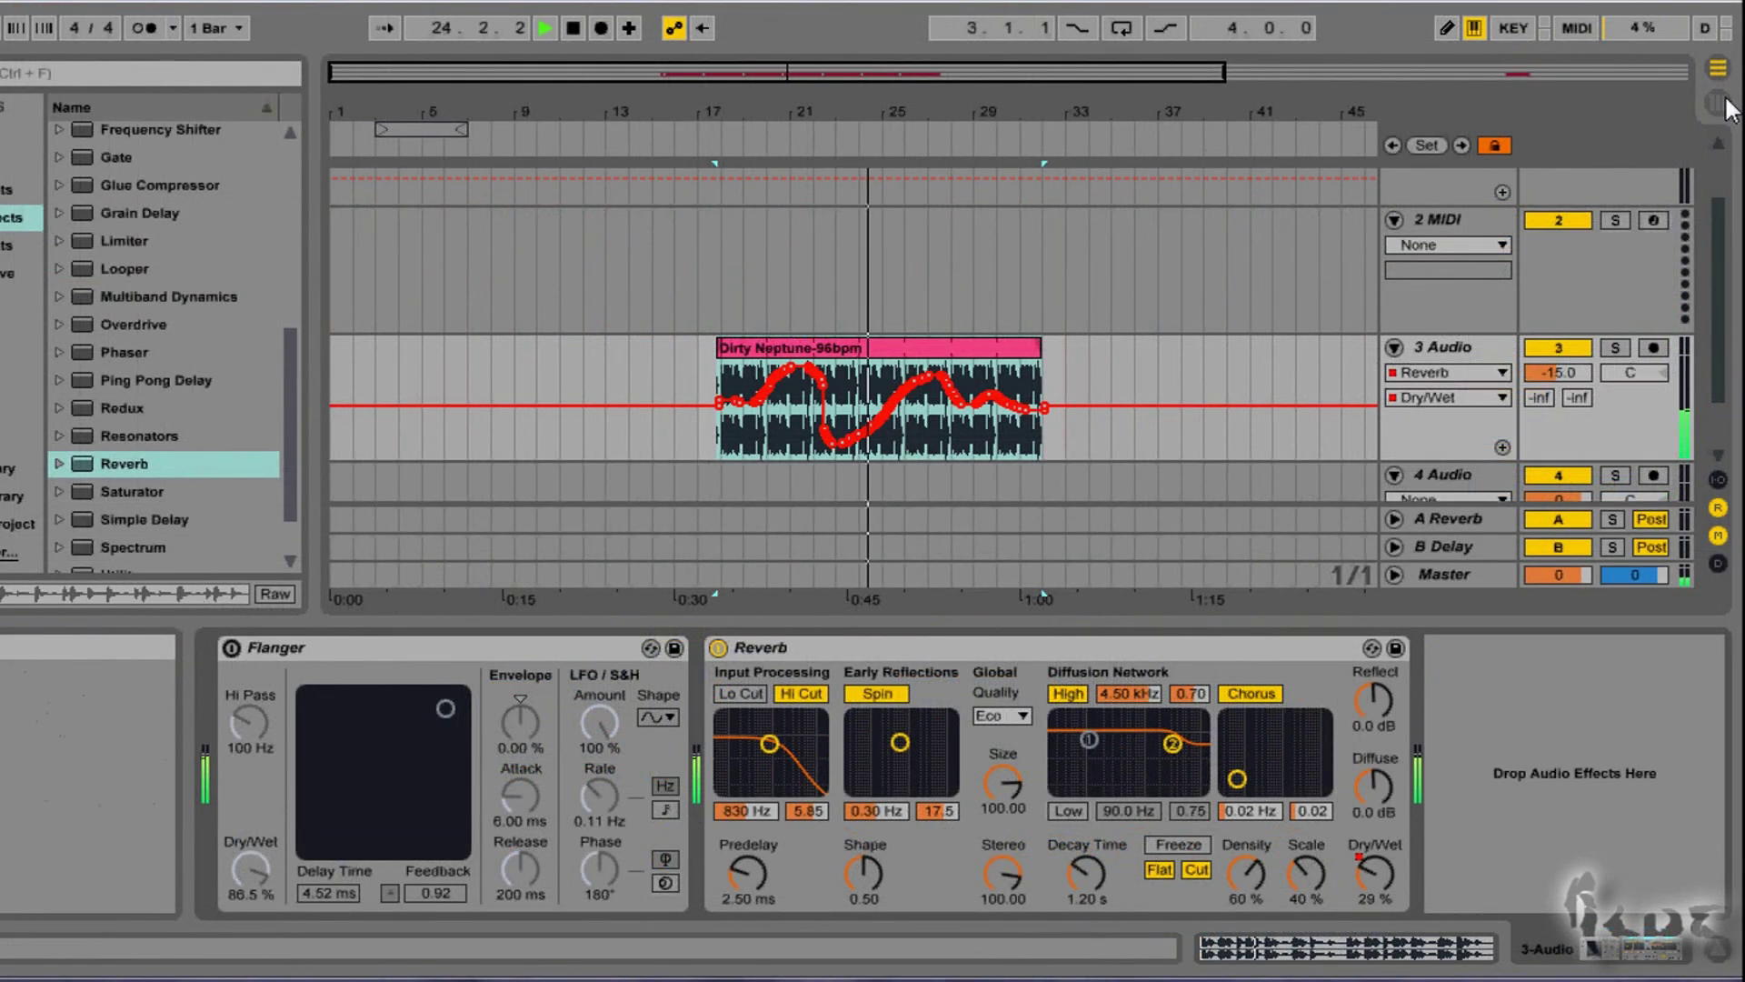
left_click(1721, 105)
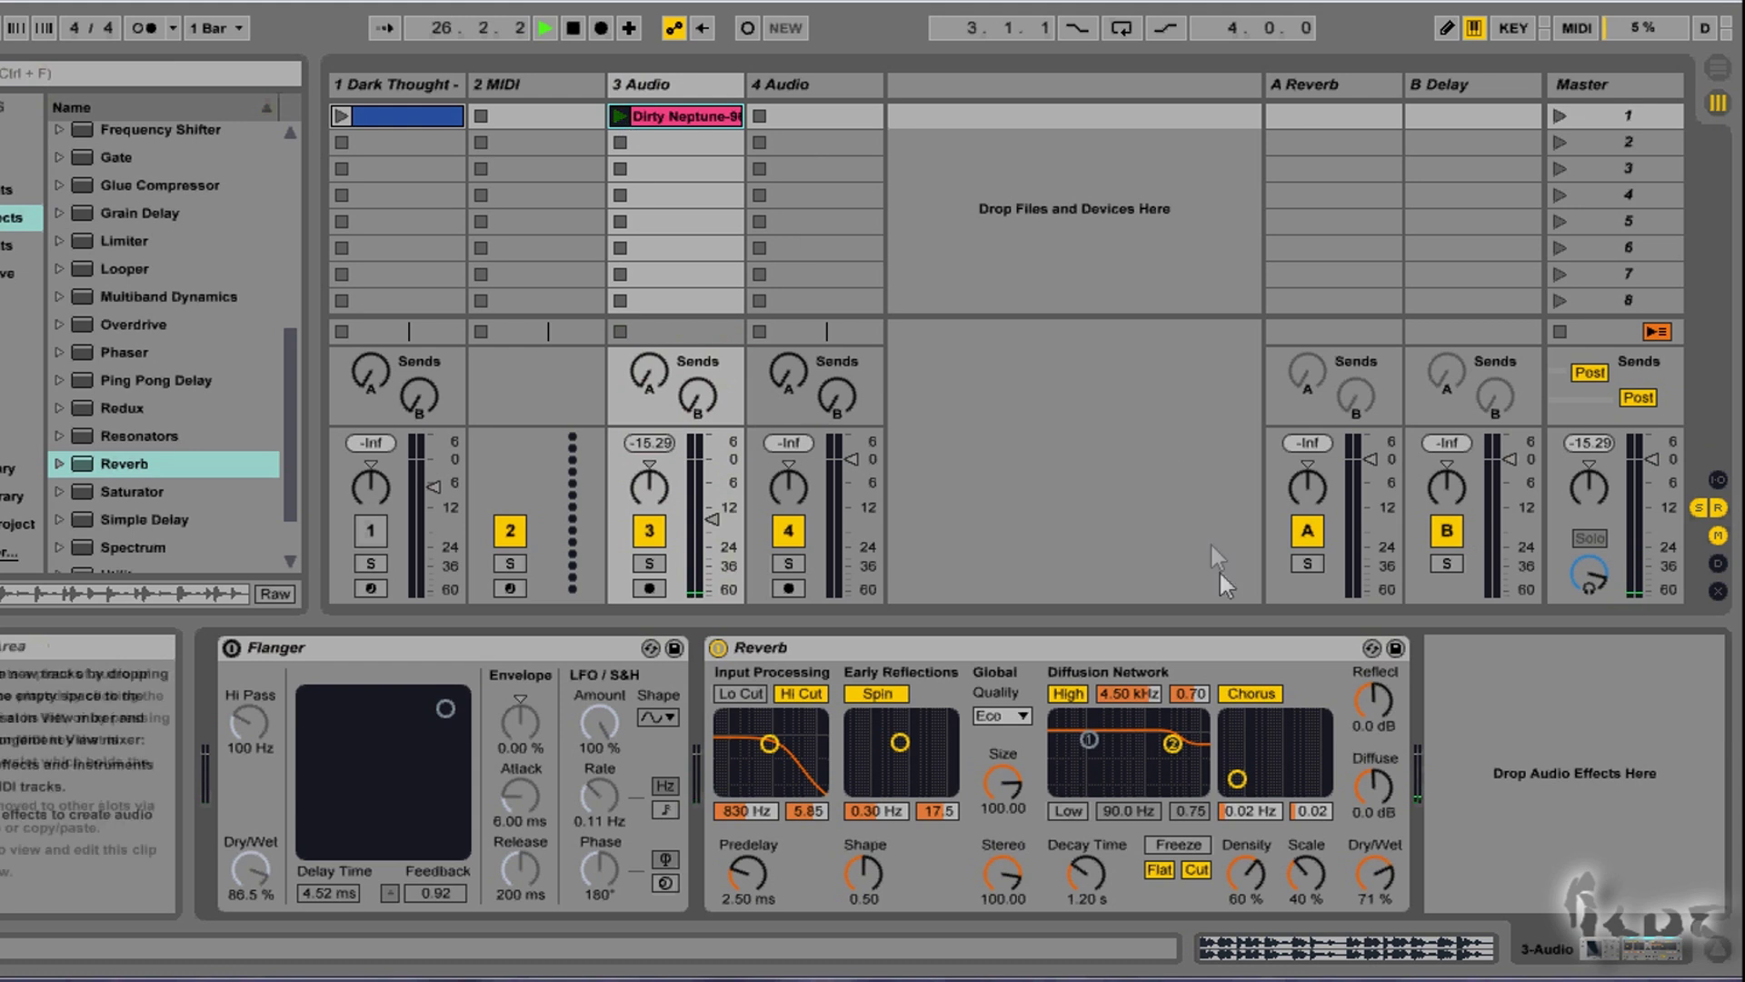
Show the clip's envelopes, stop playback and relaunch the Dirty Neptune clip.
left_click(1392, 944)
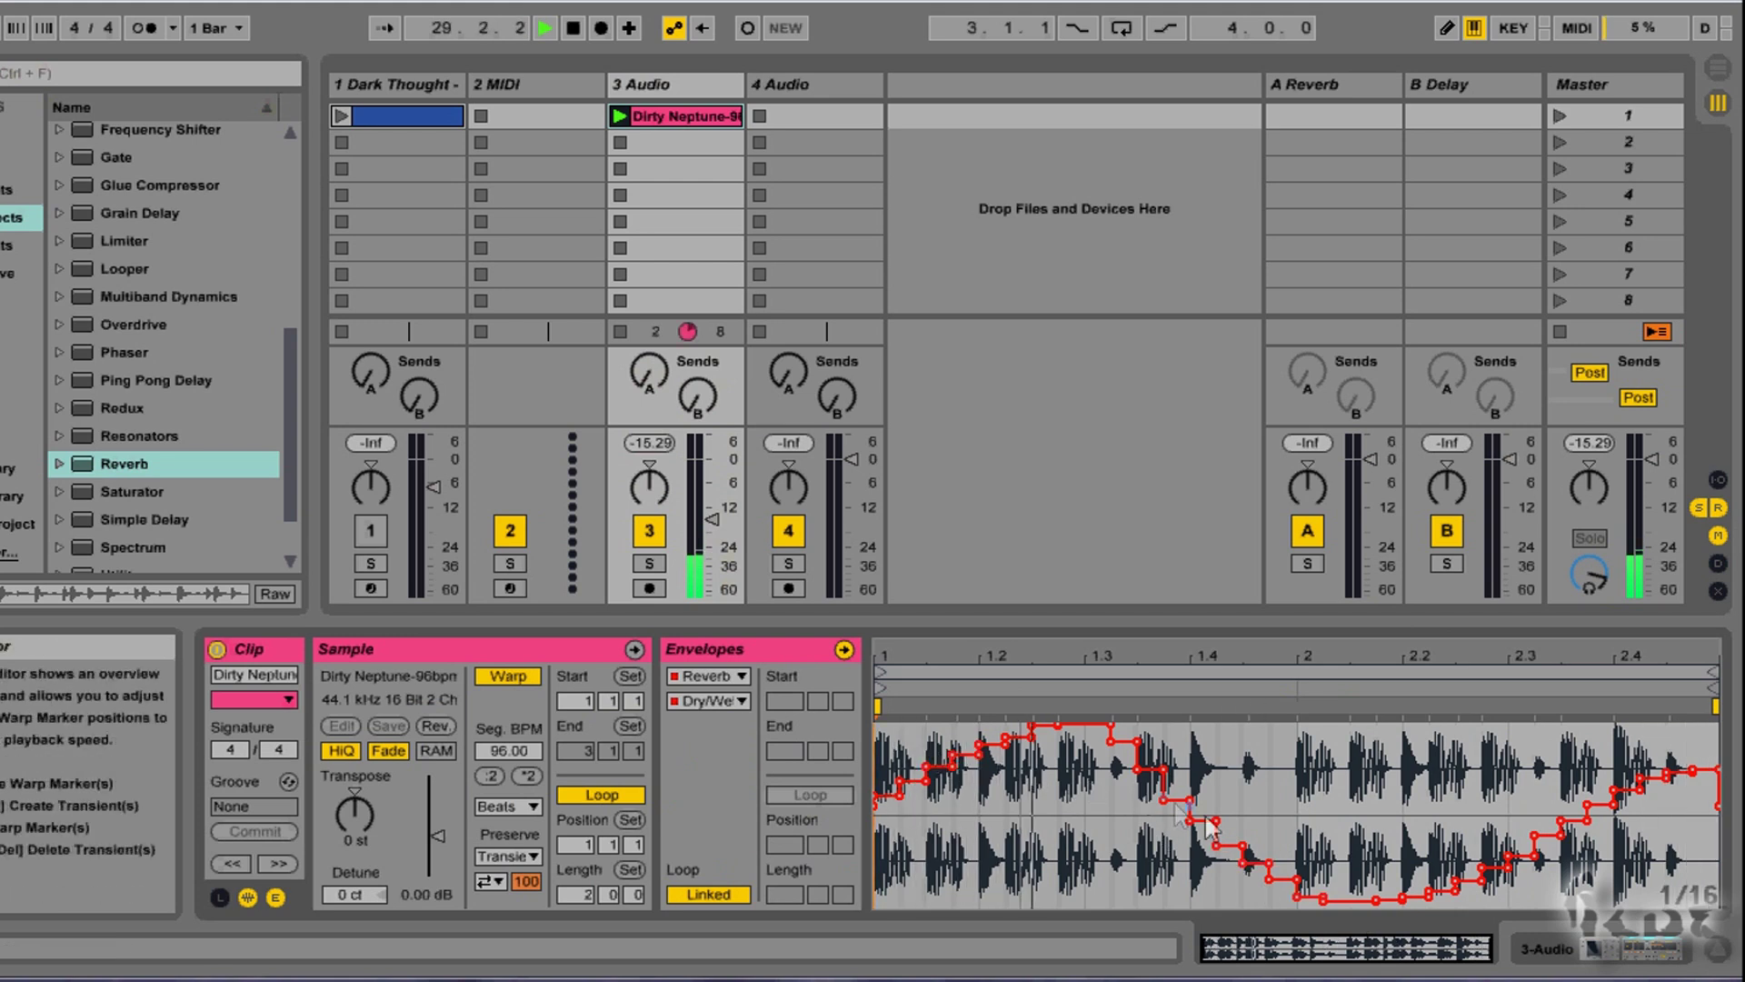
key("space")
left_click(620, 117)
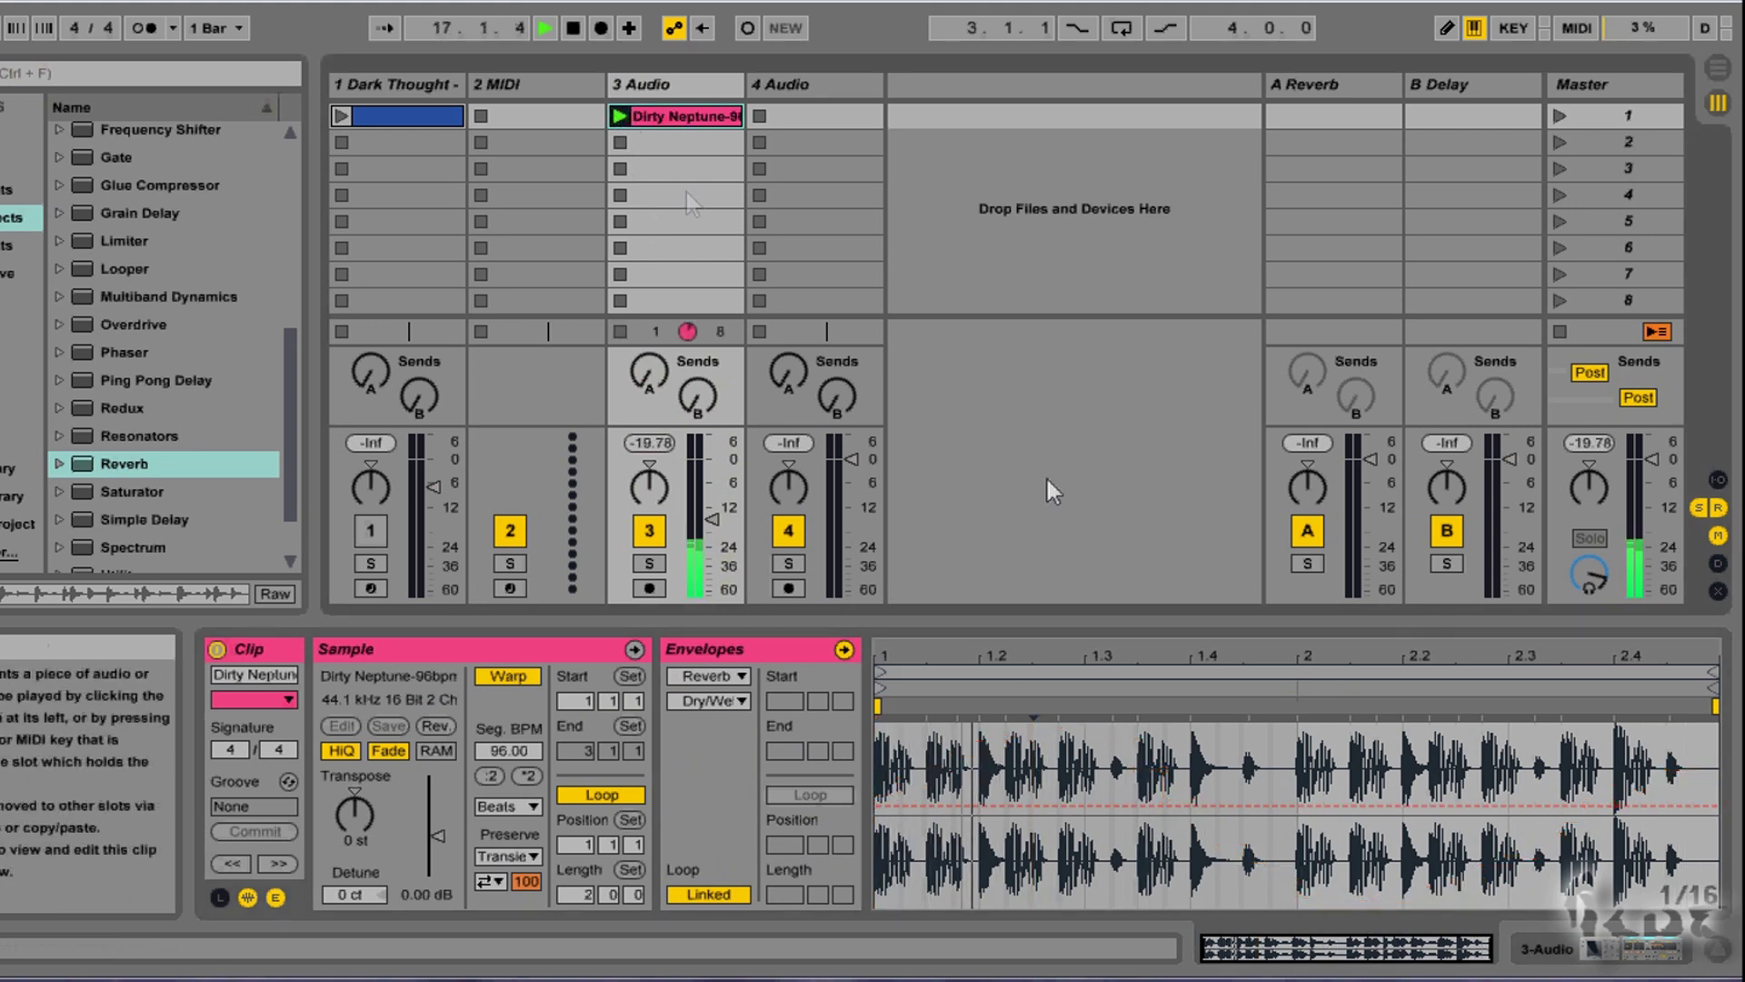
left_click(1561, 955)
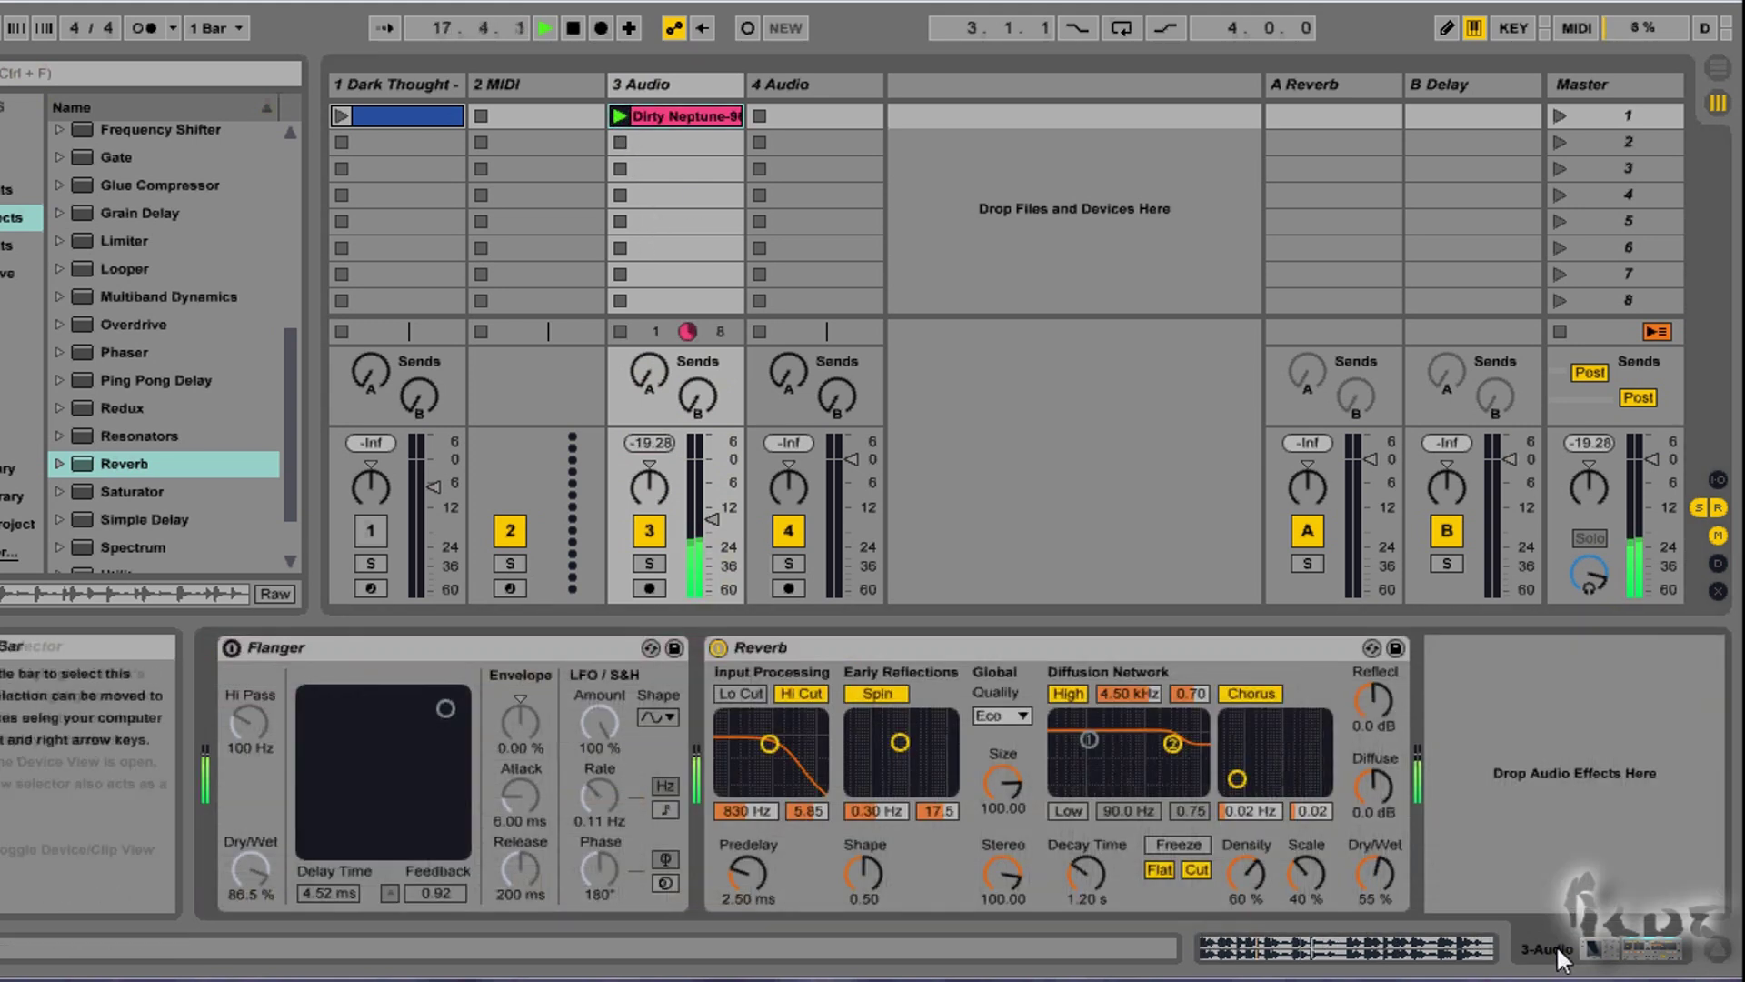
With automation armed, record the Reverb switching off and on, then return to Arrangement.
left_click(599, 28)
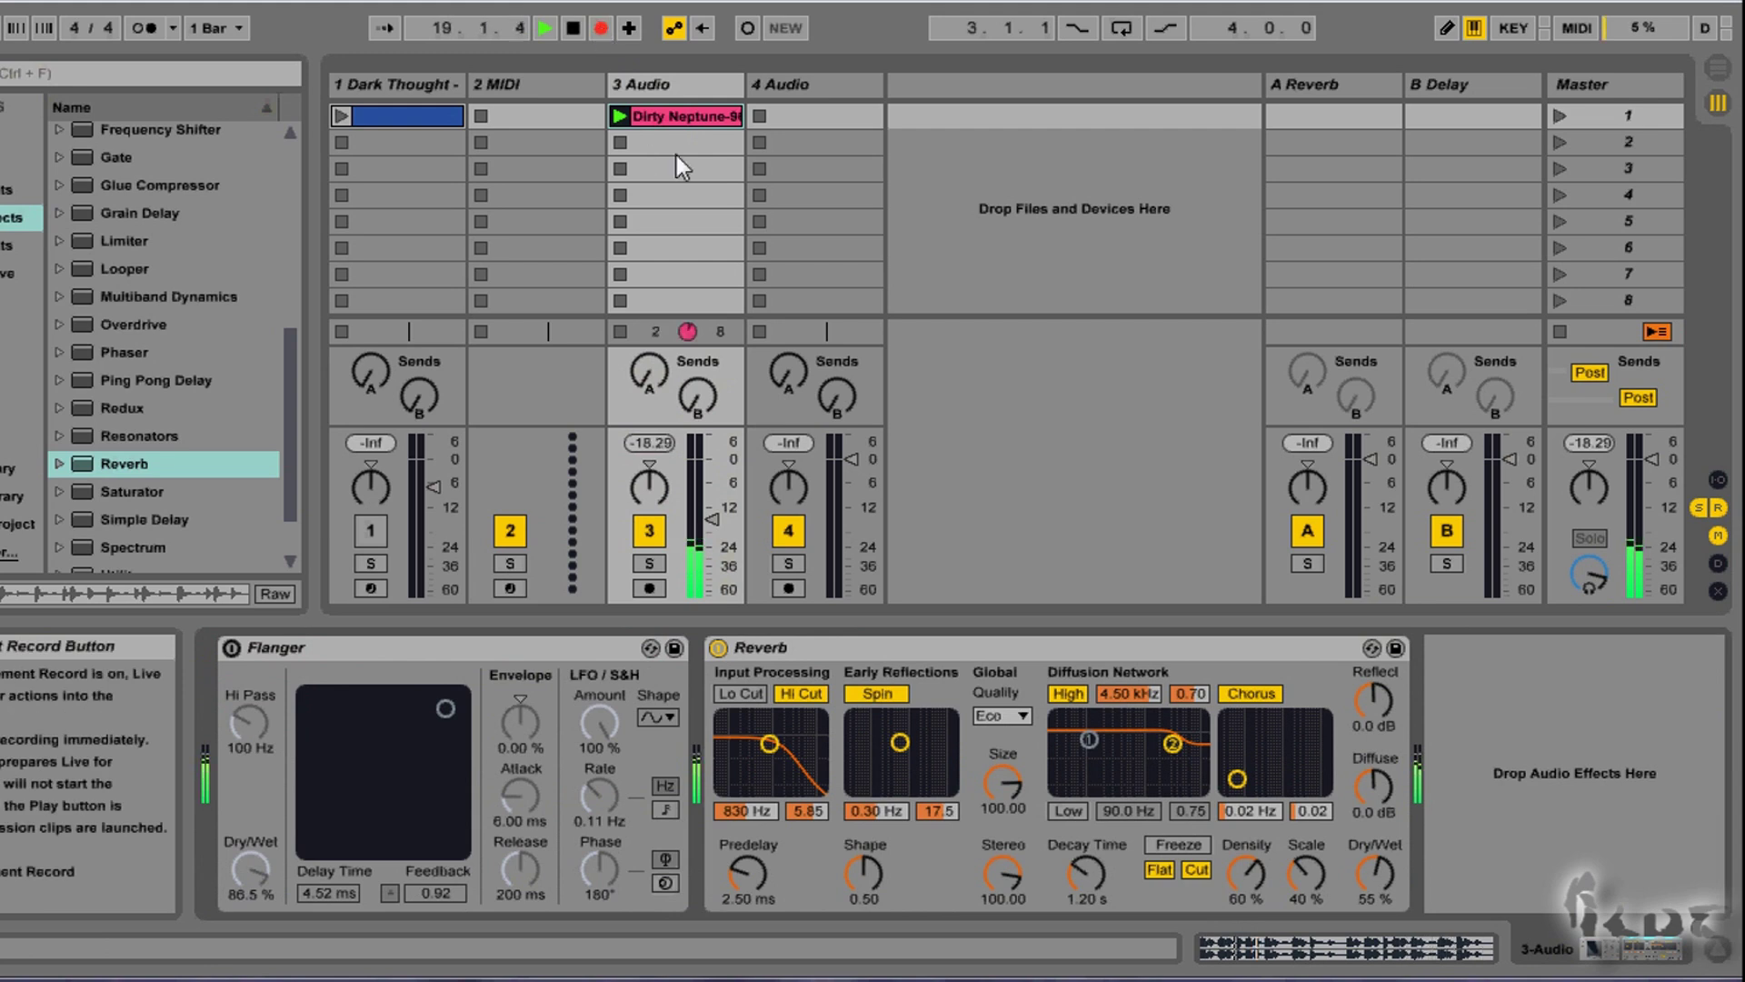
left_click(719, 648)
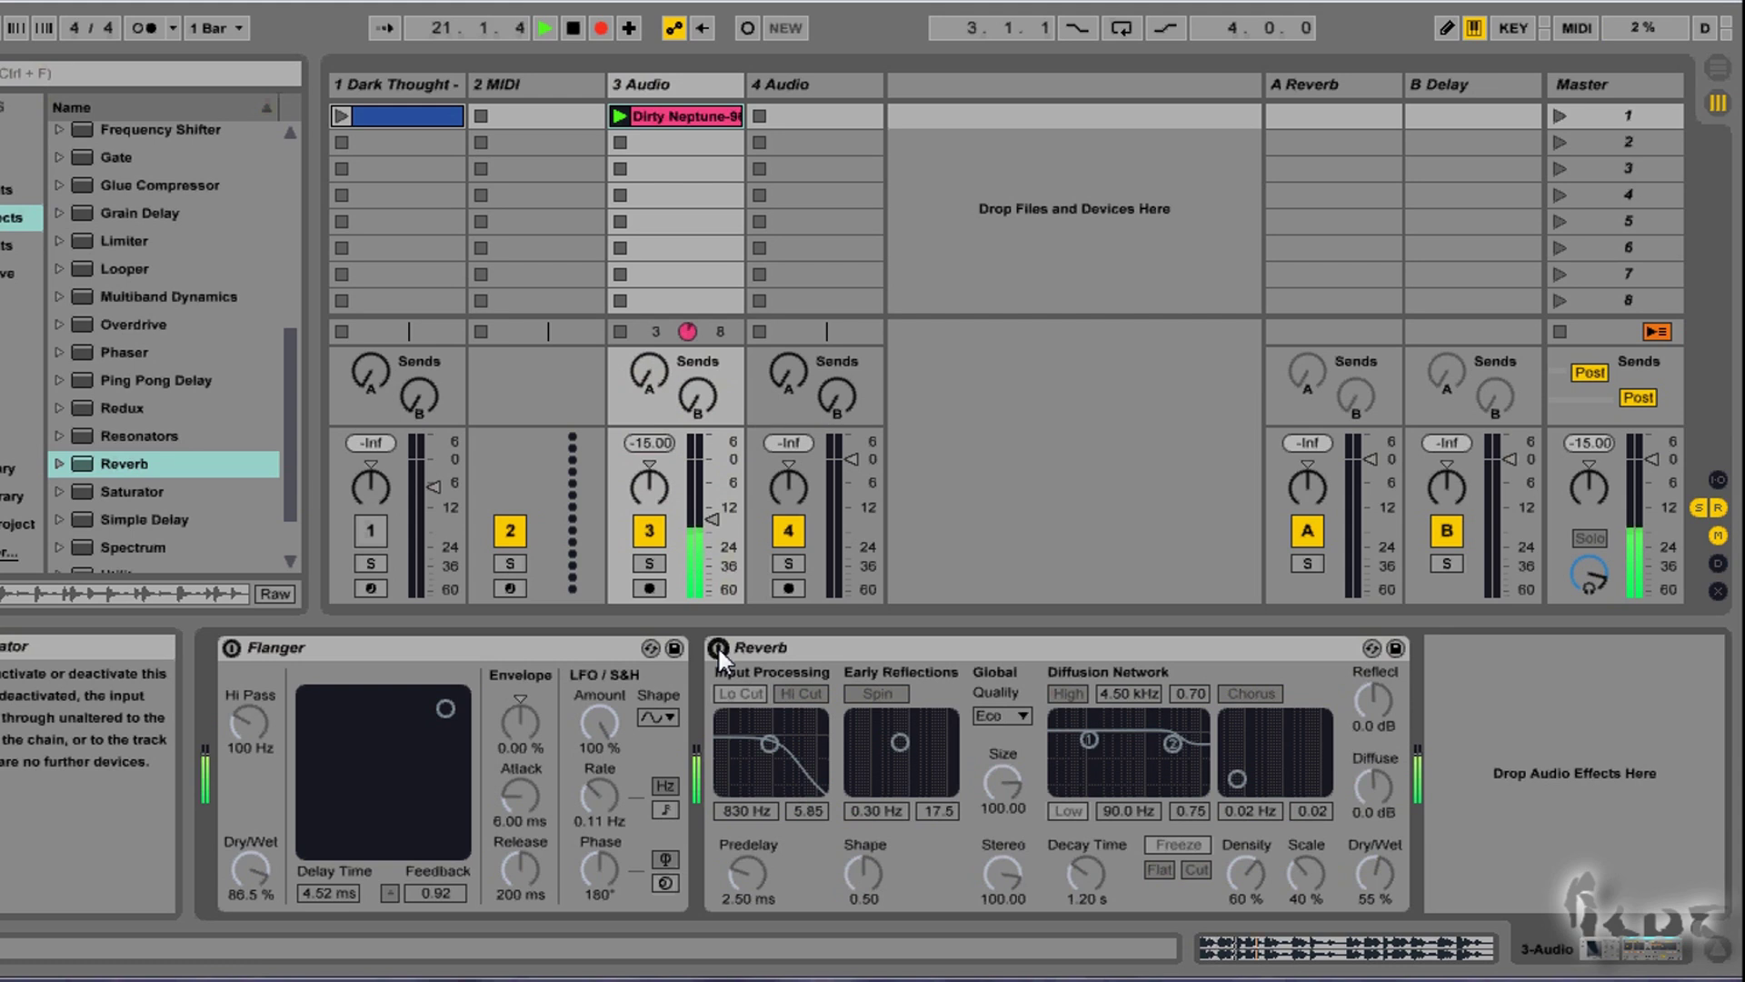
left_click(719, 648)
left_click(1716, 71)
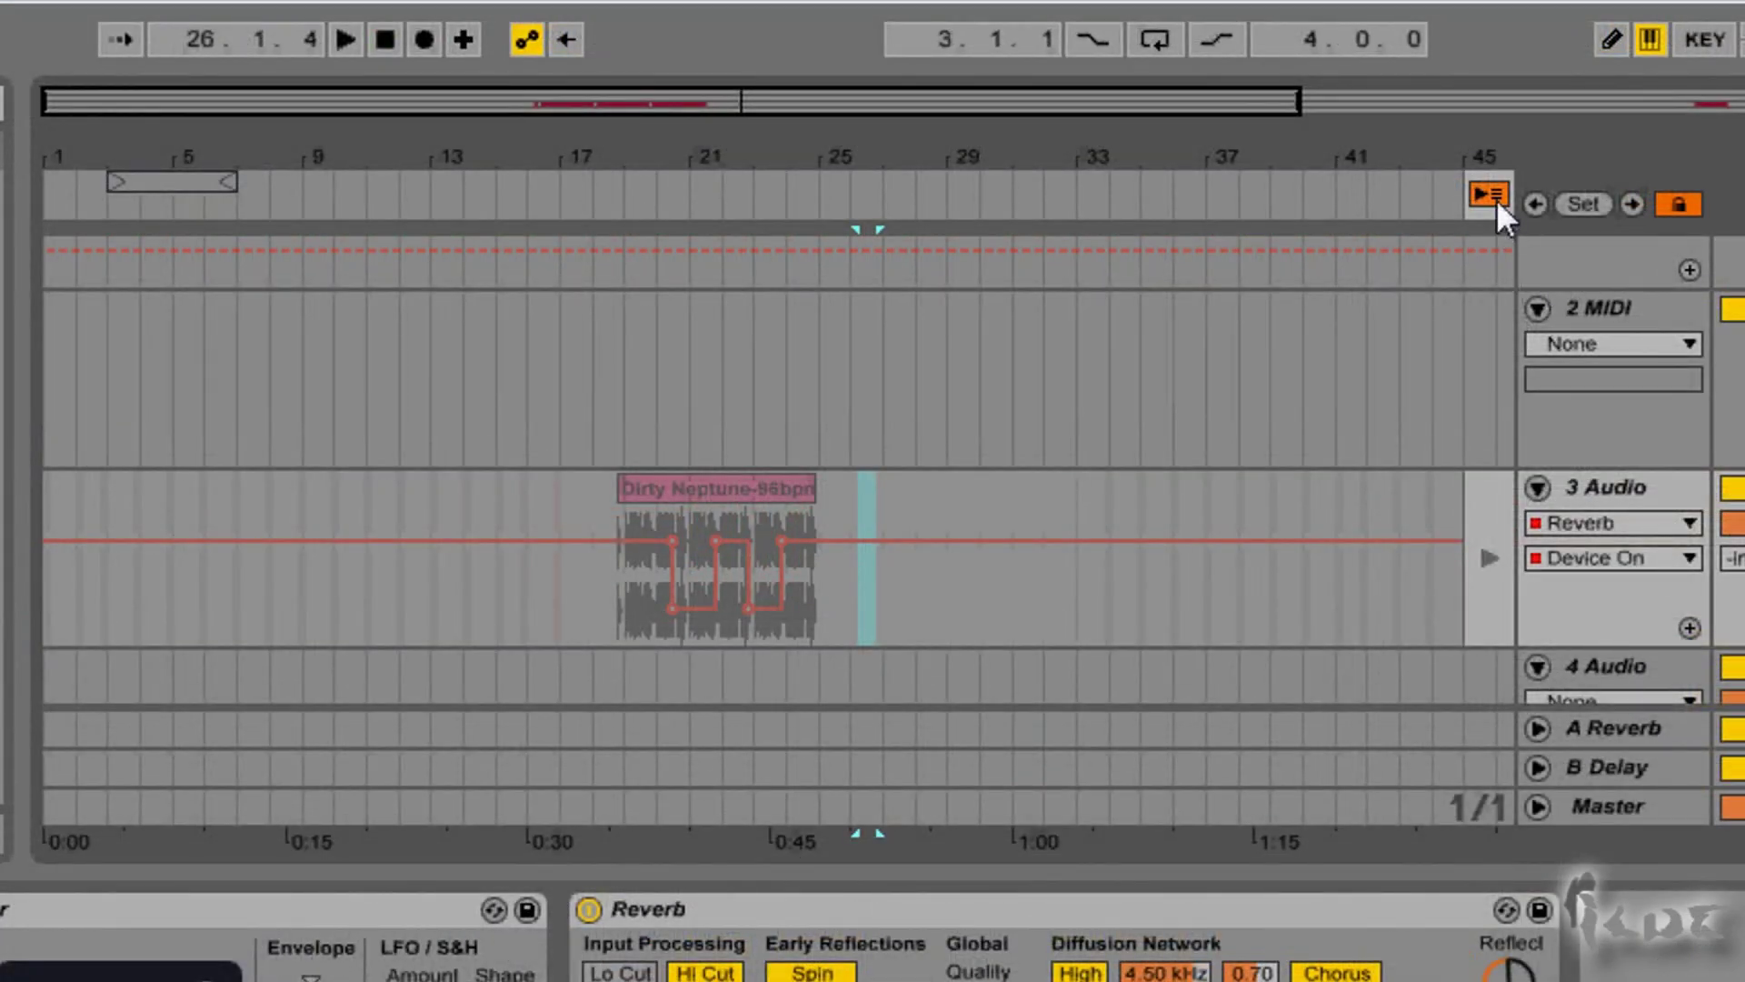
left_click(1492, 199)
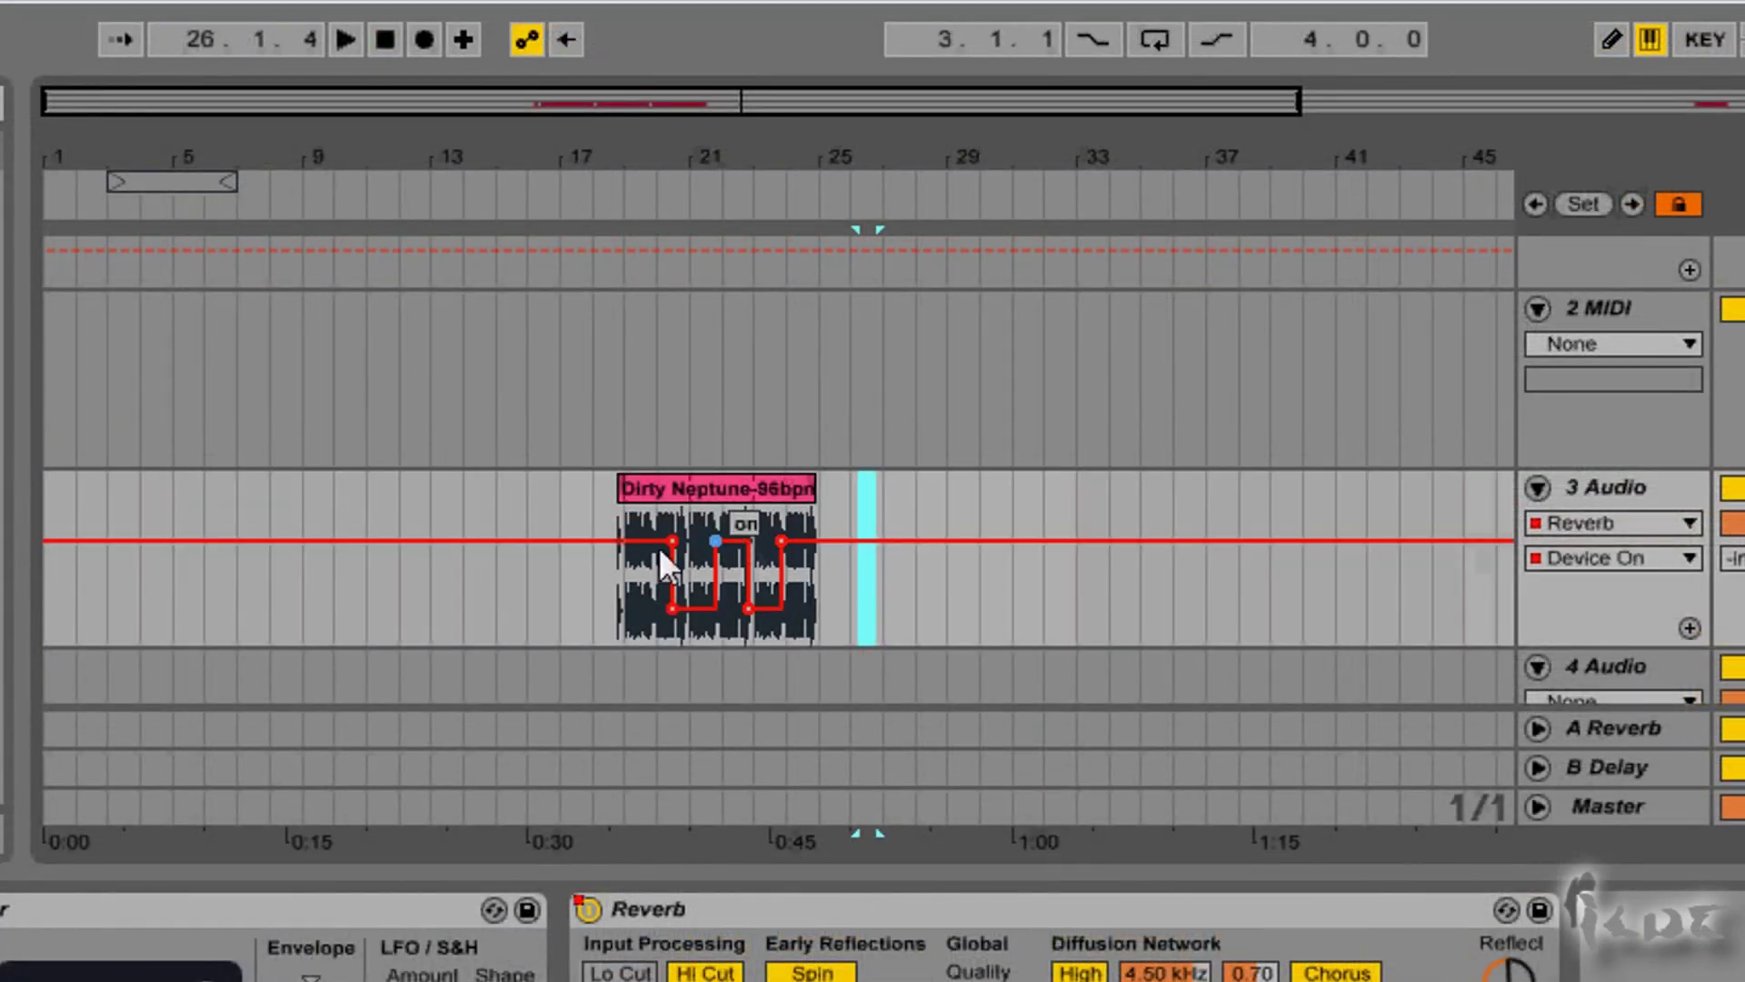
left_click(1681, 562)
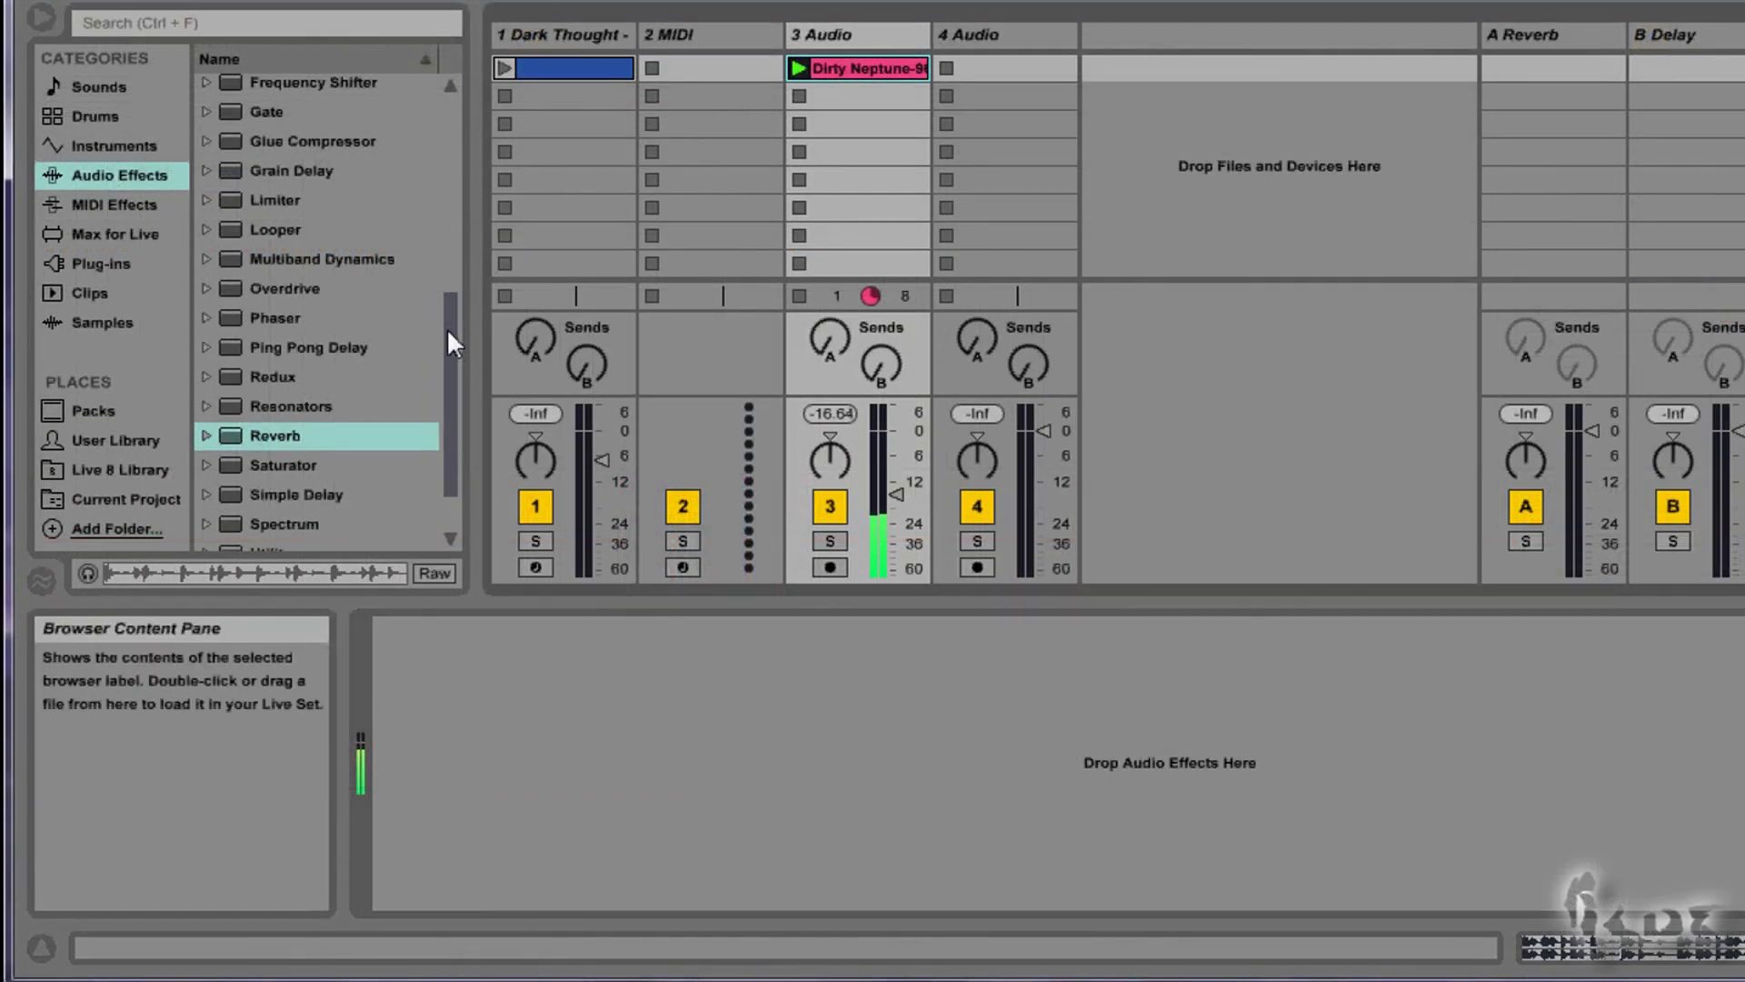
left_click_drag(446, 331, 439, 133)
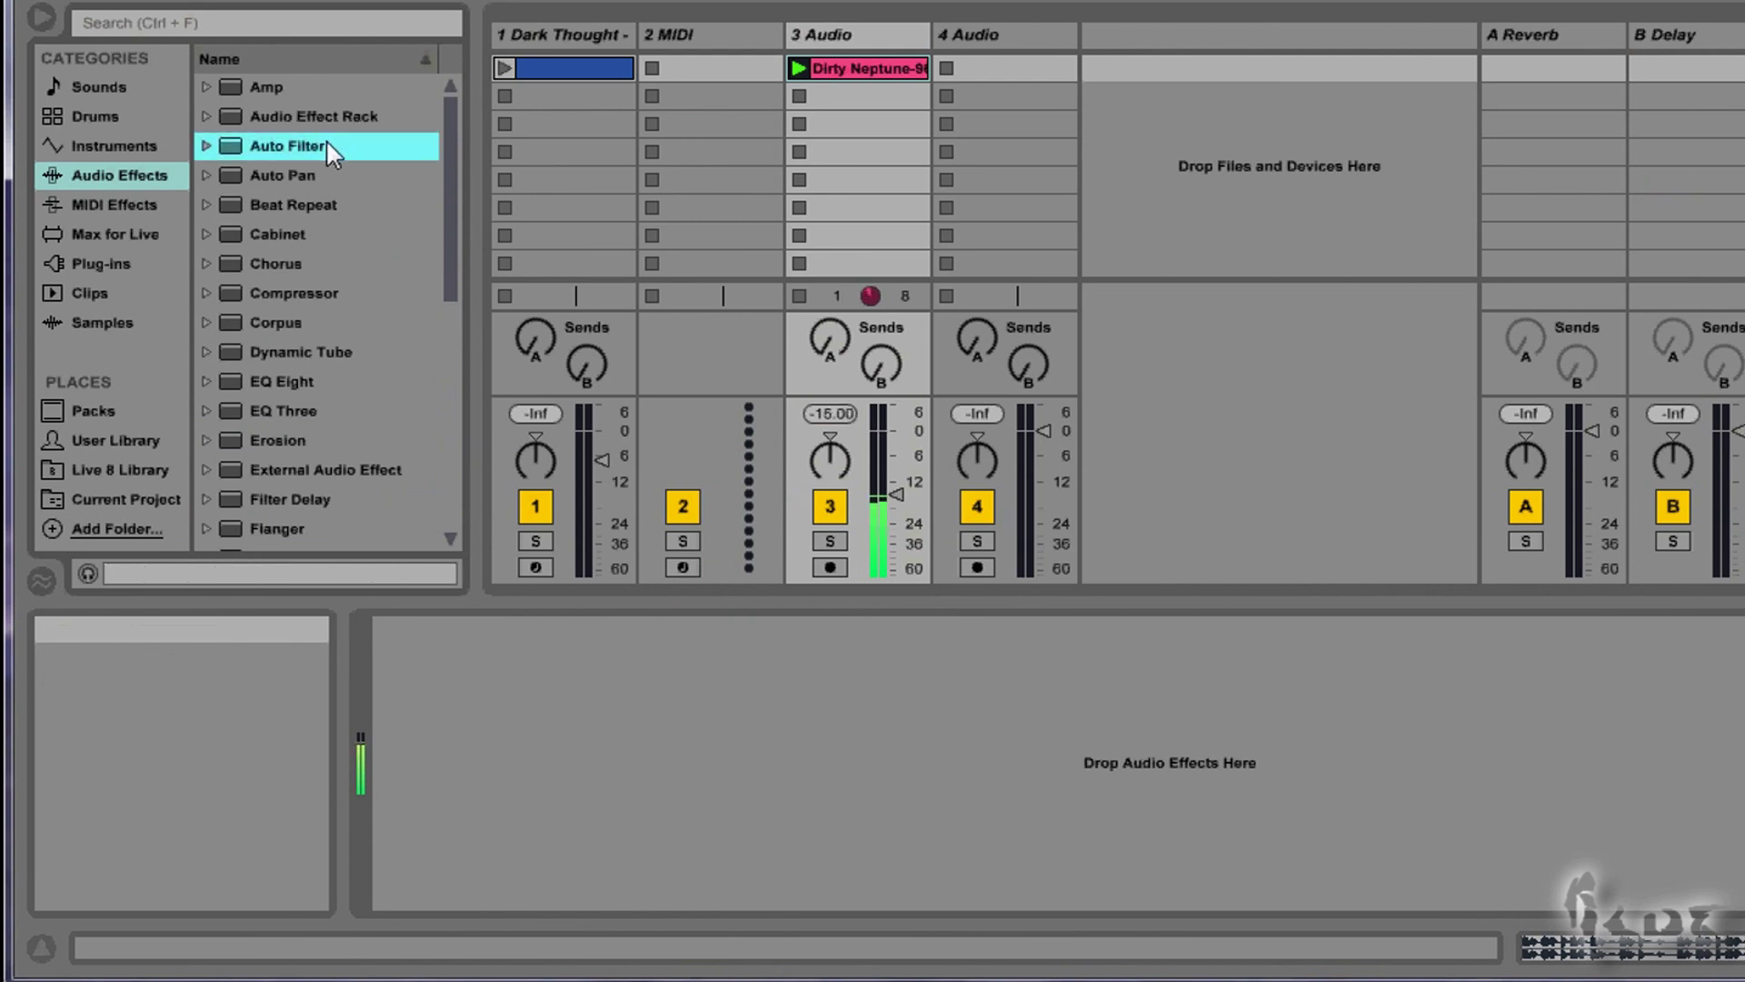
Add Auto Filter to track 3, place Spectrum after it, and enlarge the spectrum graph.
mouse_move(278, 143)
left_mouse_down()
mouse_move(364, 154)
mouse_move(566, 703)
mouse_move(551, 709)
left_mouse_up()
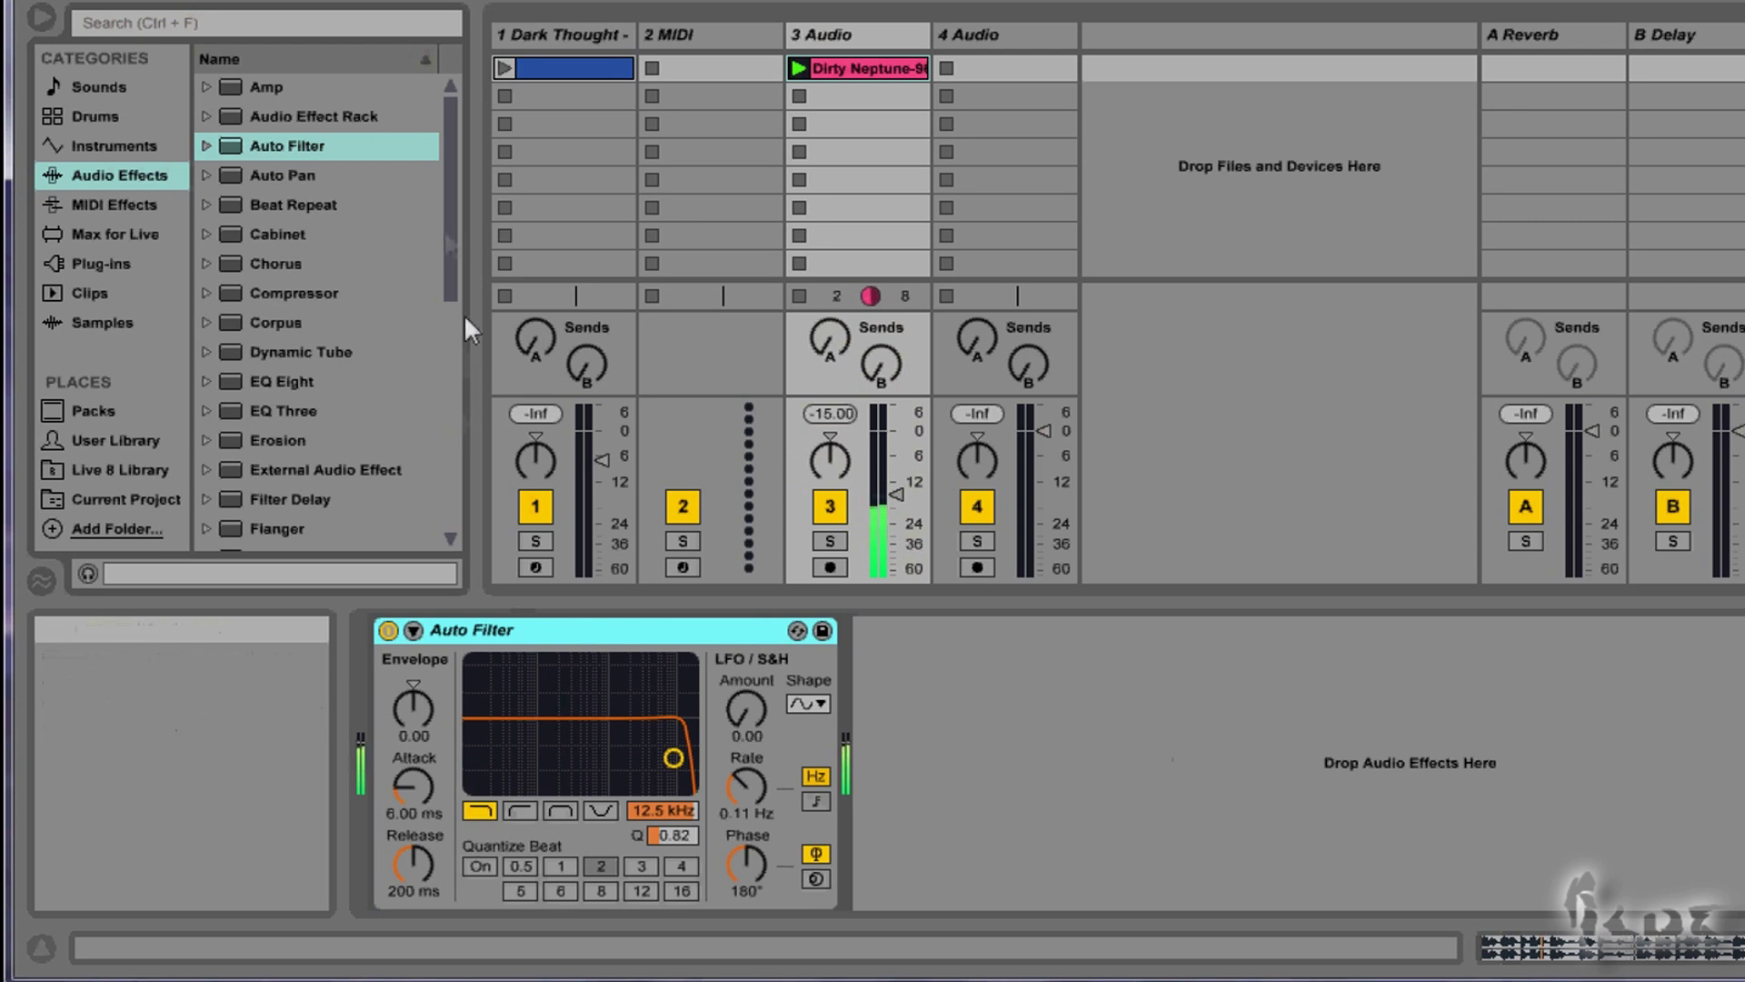
left_click_drag(443, 226, 443, 528)
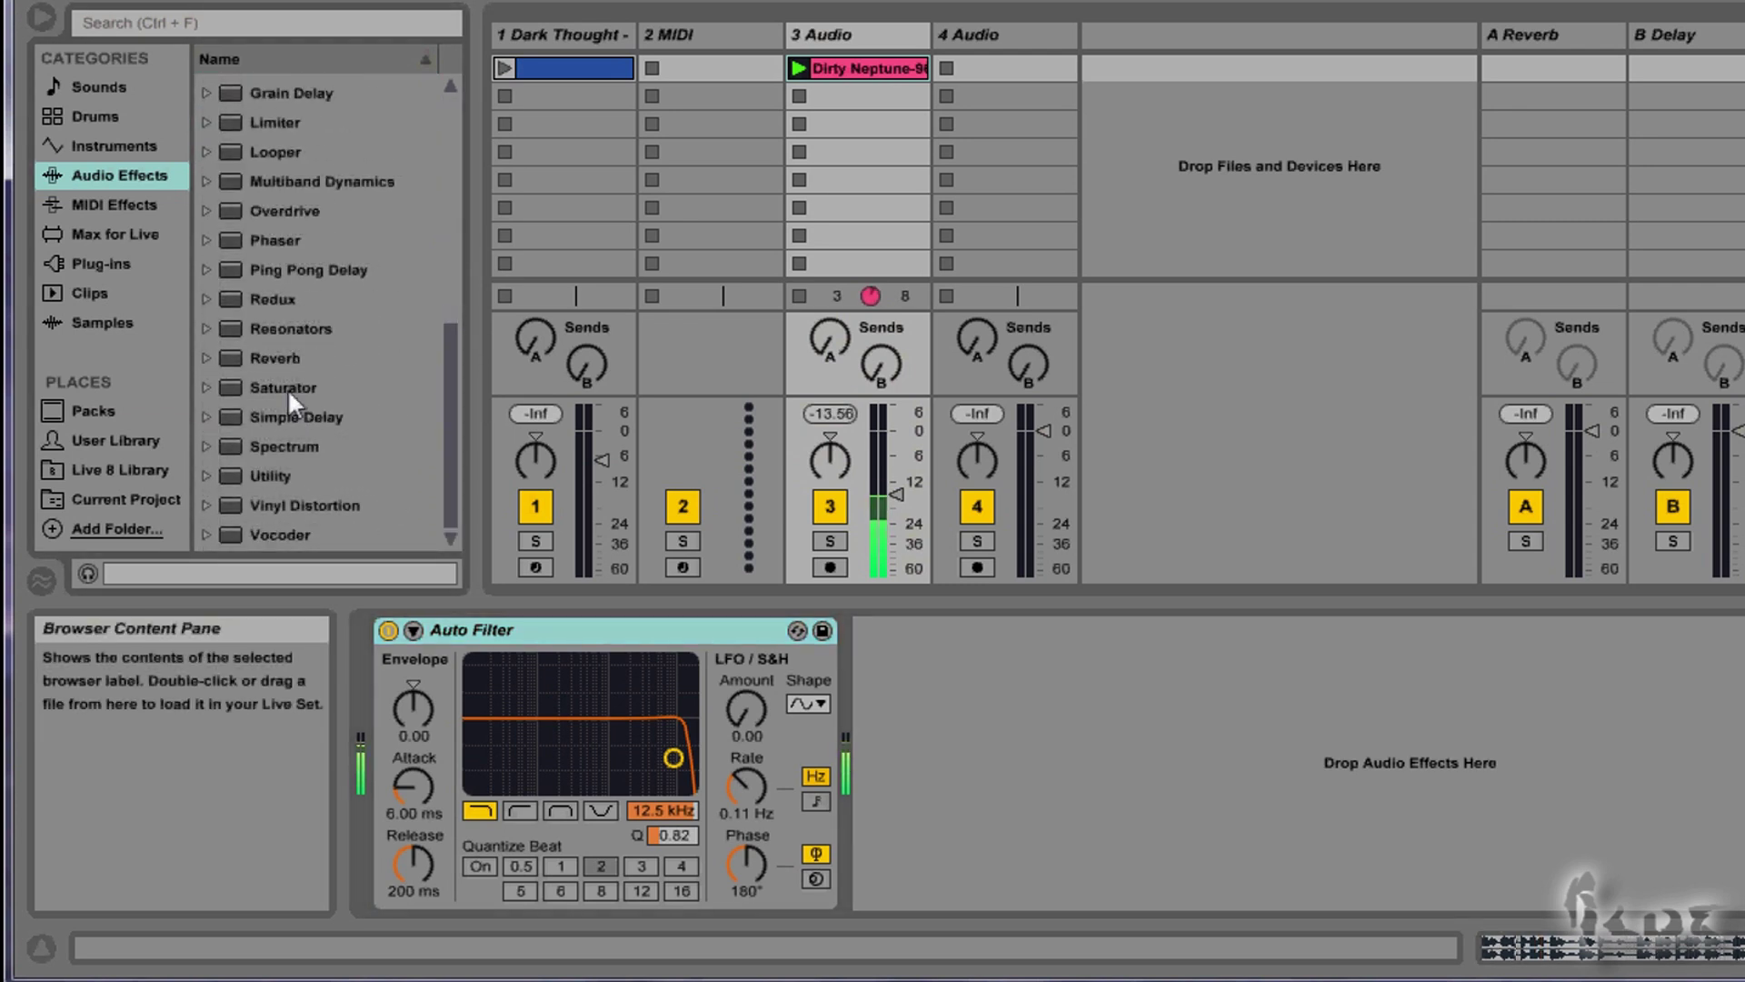
left_click(302, 445)
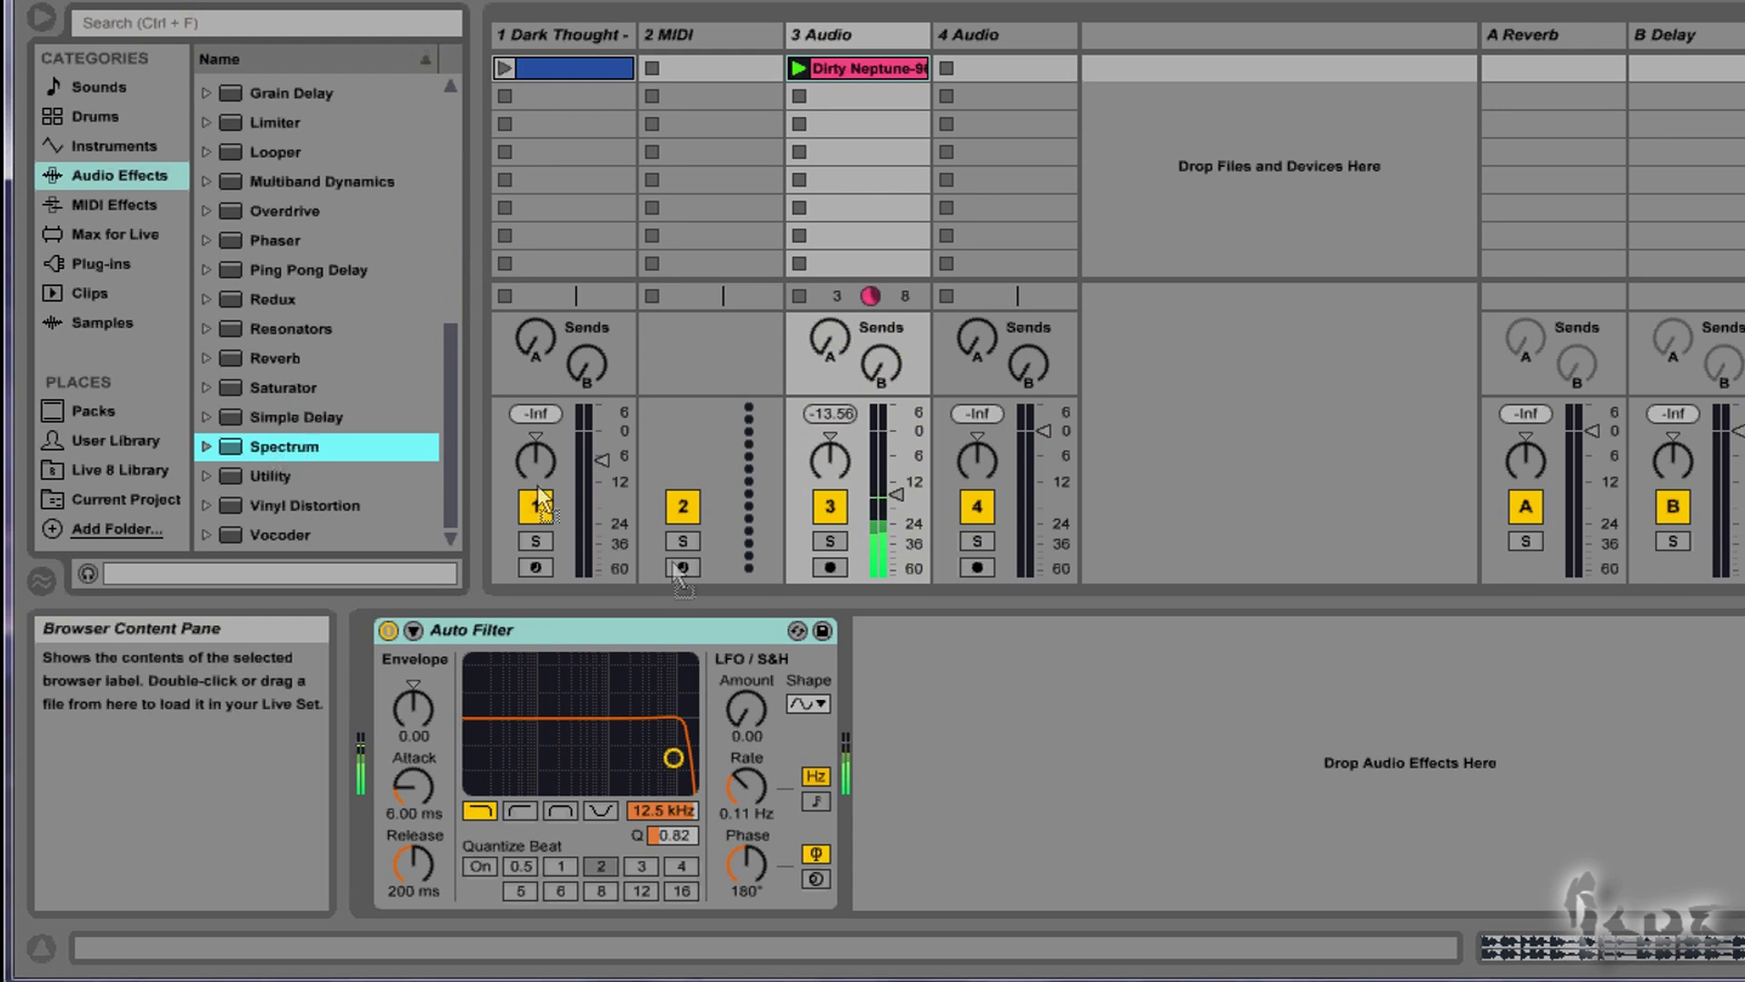
left_click_drag(908, 718, 928, 730)
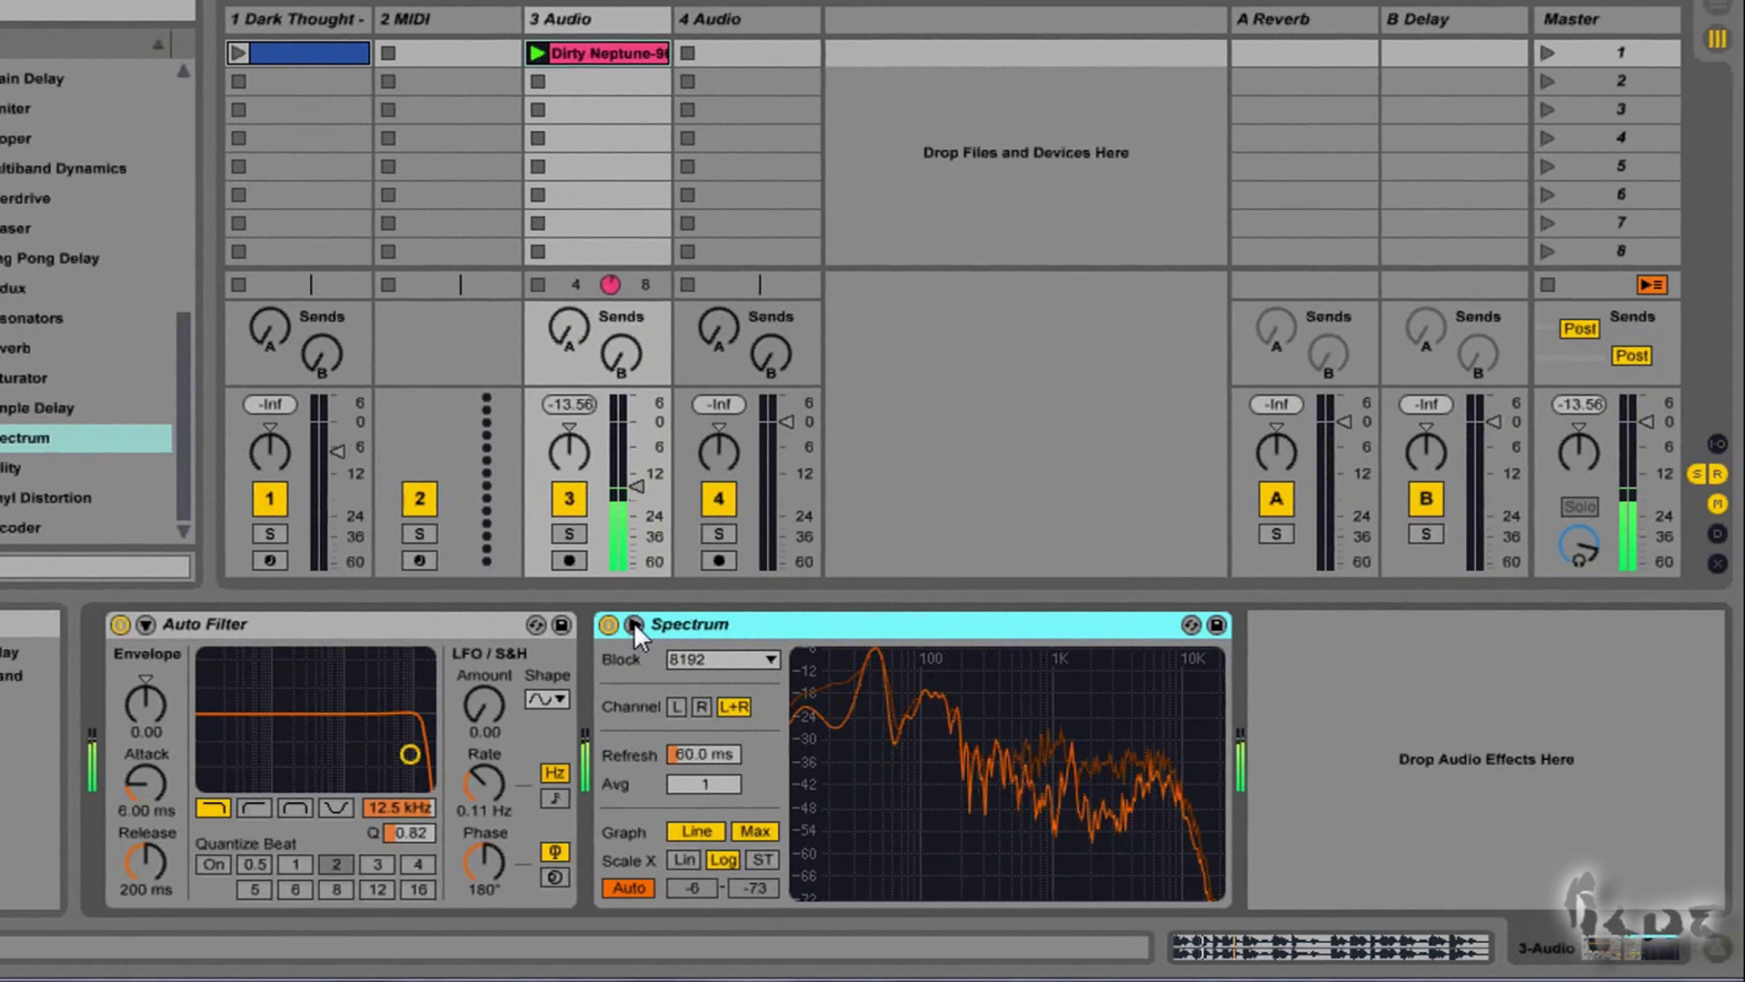
left_click(635, 624)
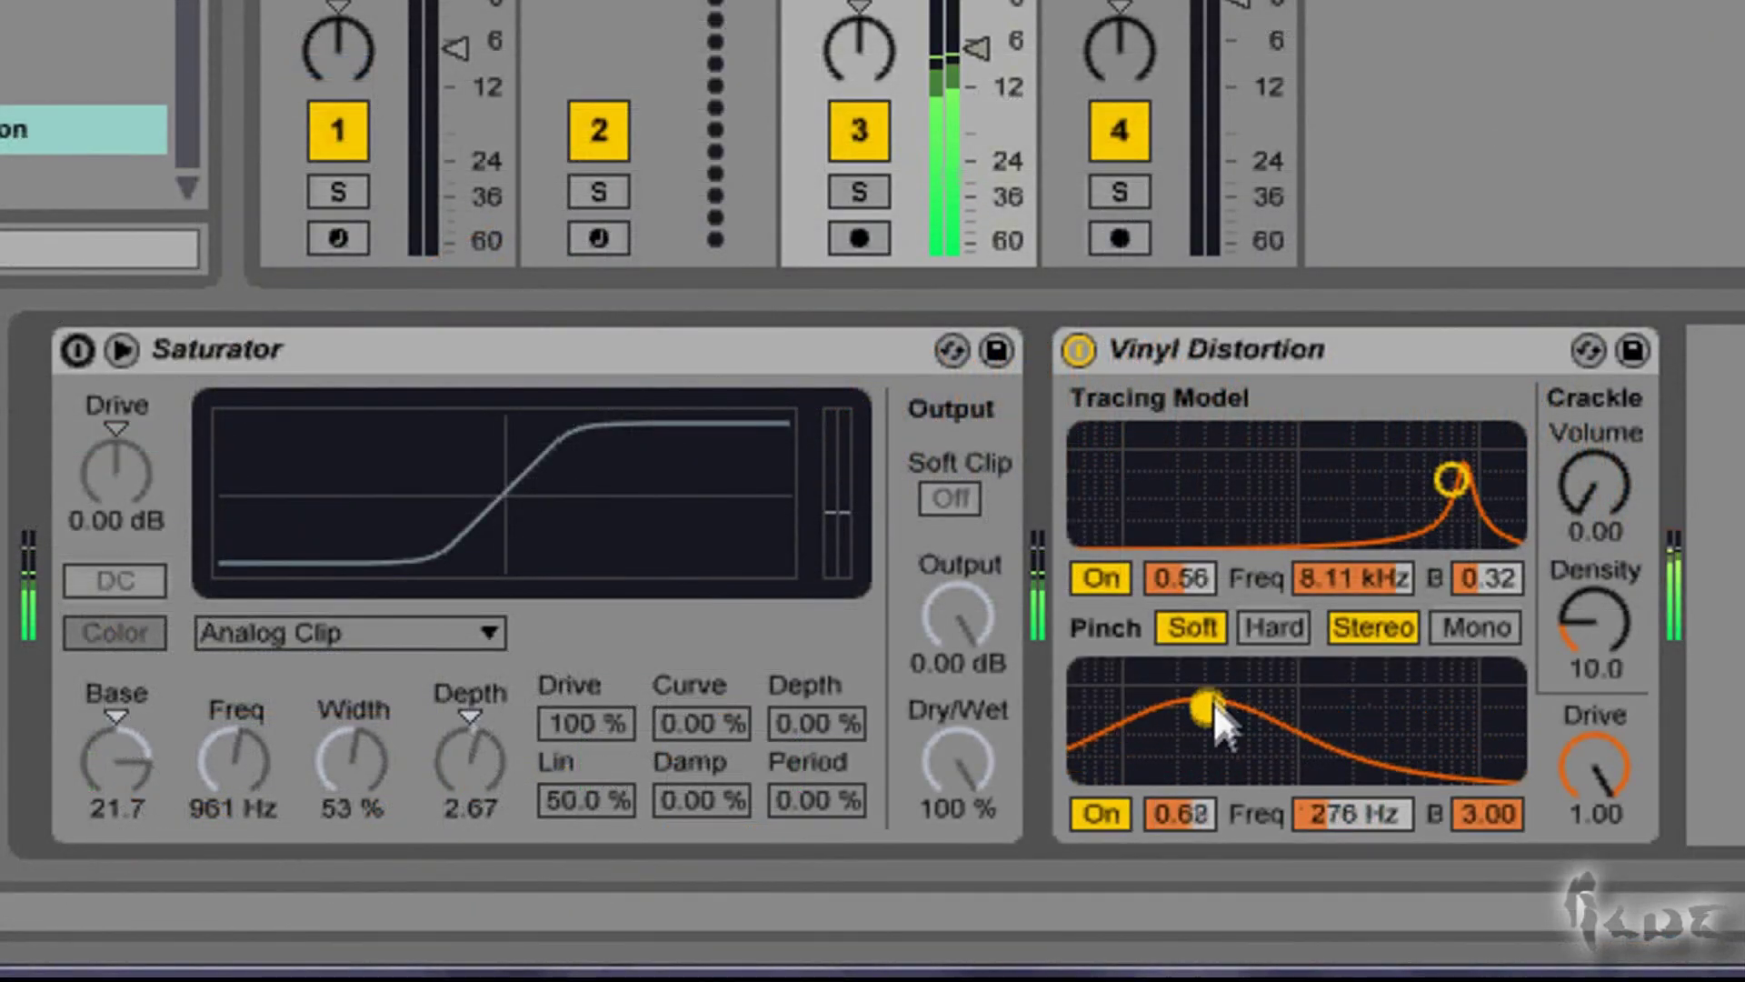
mouse_move(1213, 701)
left_mouse_down()
mouse_move(1330, 730)
mouse_move(1184, 724)
mouse_move(1268, 744)
mouse_move(1350, 727)
mouse_move(1291, 736)
left_mouse_up()
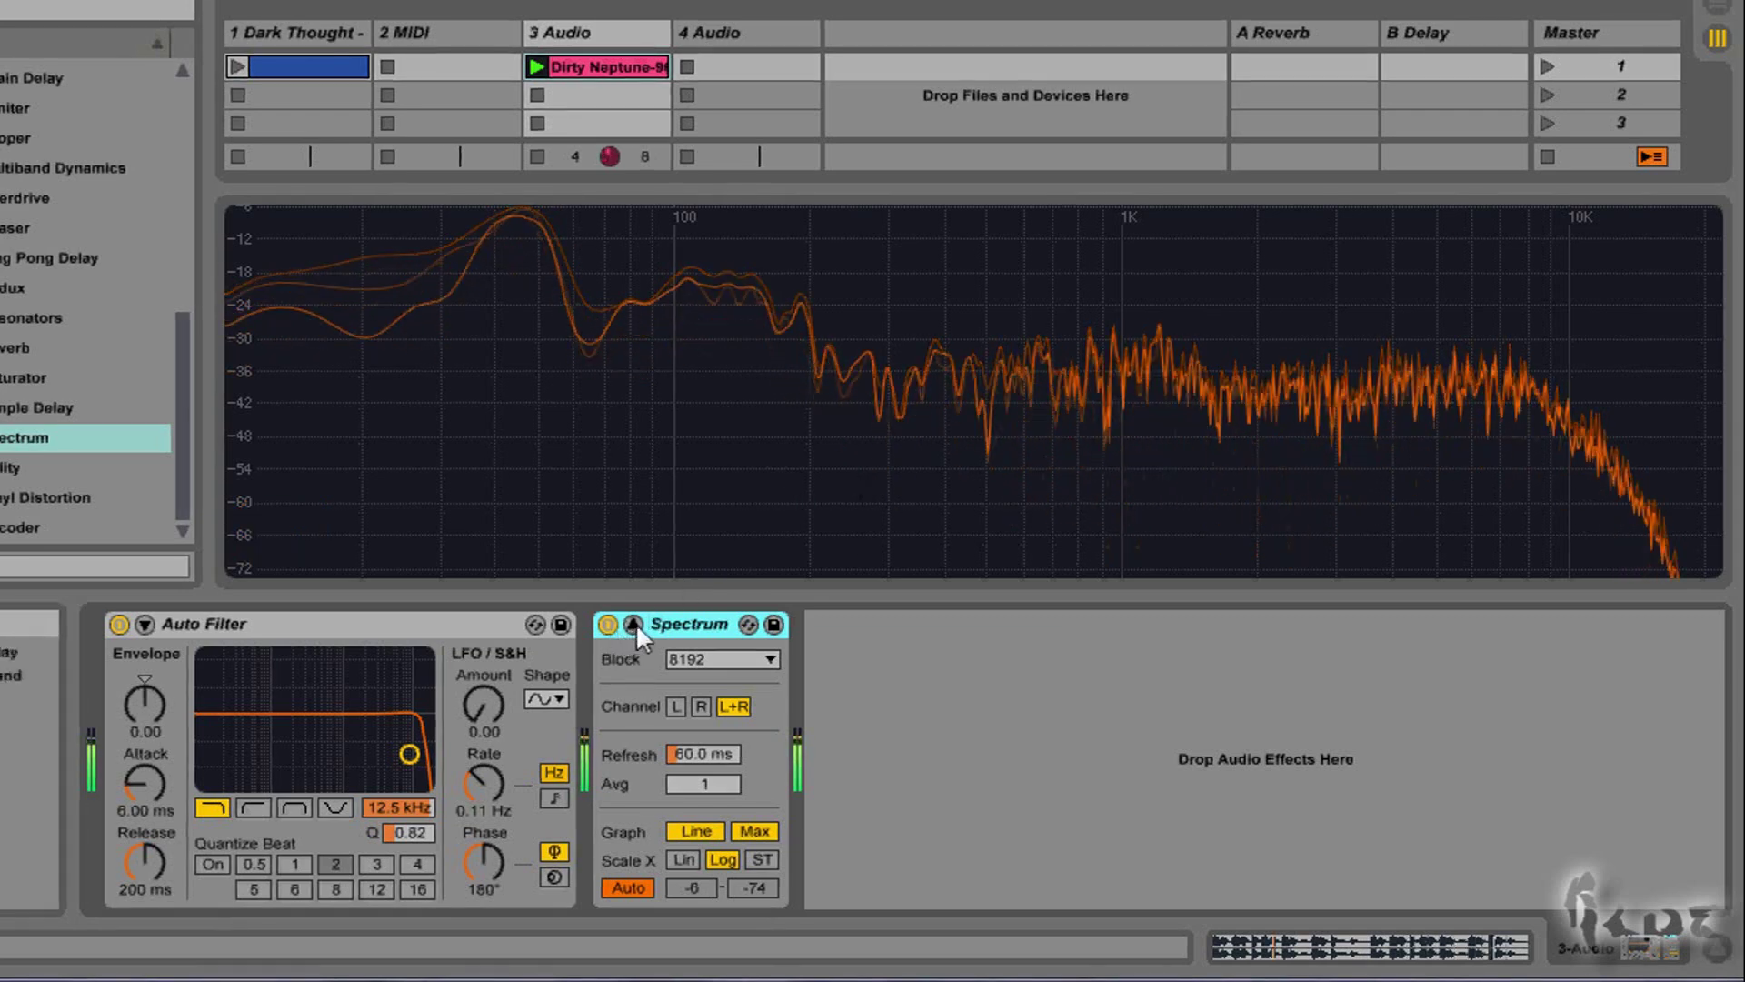
Set the spectrum to a linear scale and sweep the filter cutoff to 370 Hz, envelope 4.03.
left_click(635, 624)
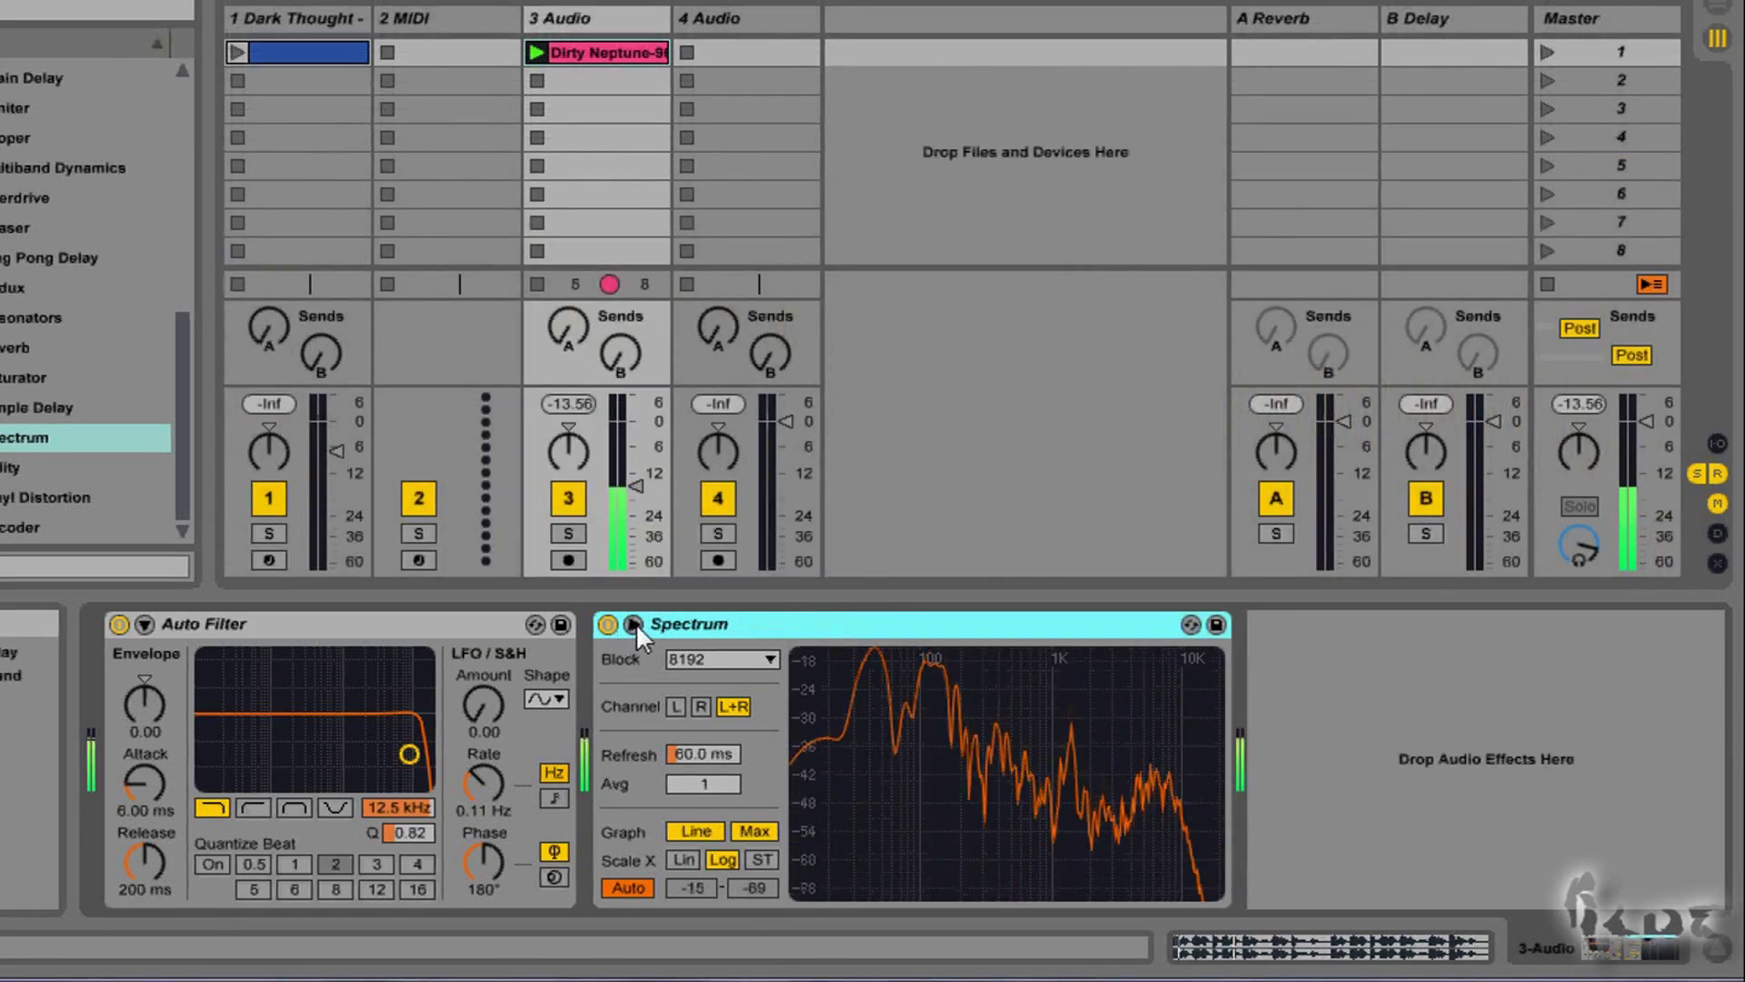
left_click(635, 623)
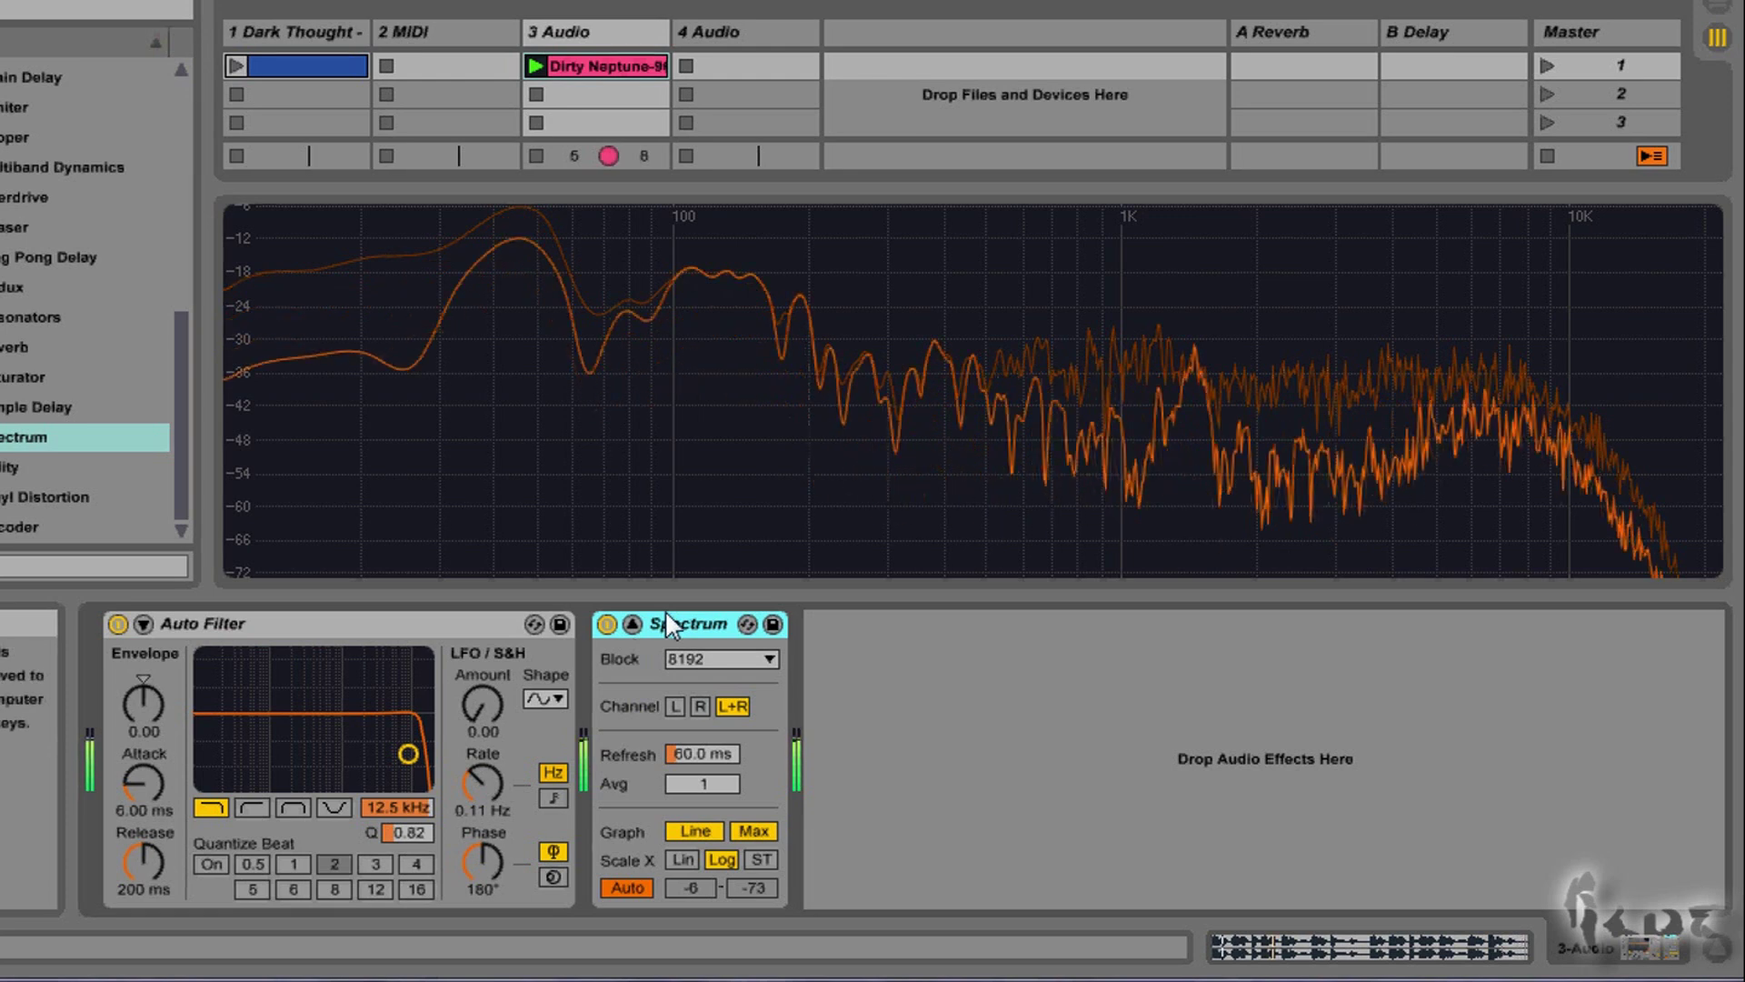
left_click(679, 860)
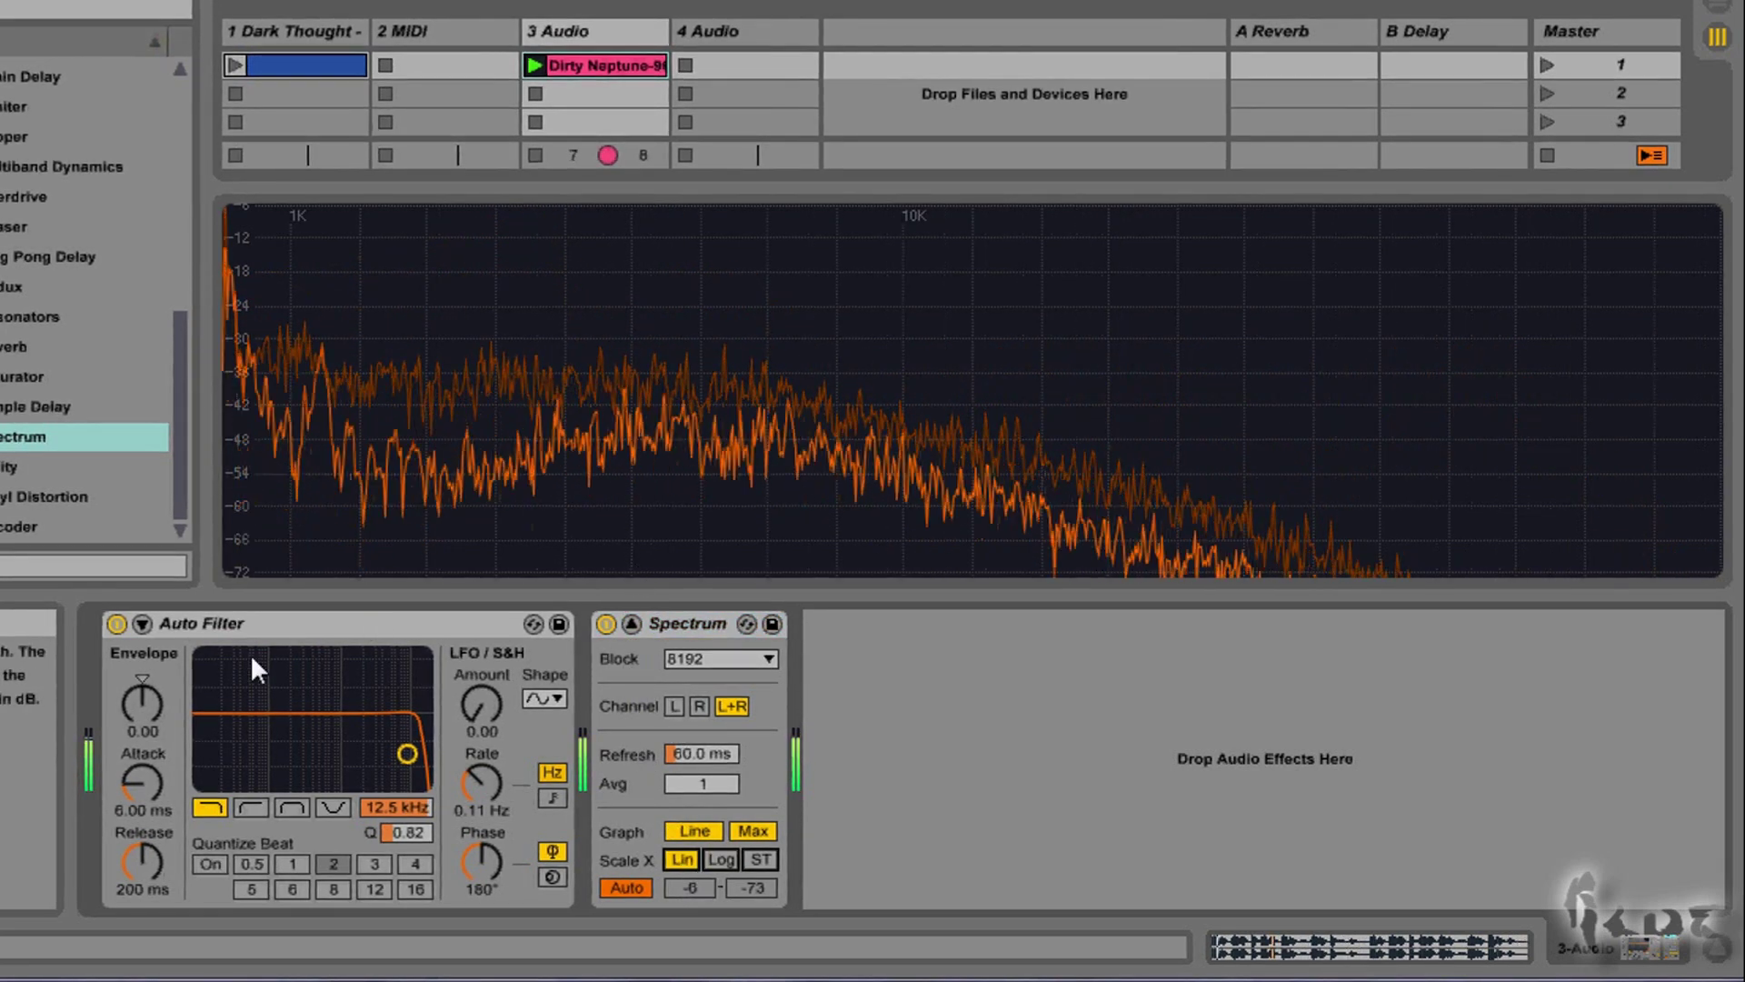
mouse_move(409, 748)
left_mouse_down()
mouse_move(403, 719)
mouse_move(291, 669)
left_mouse_up()
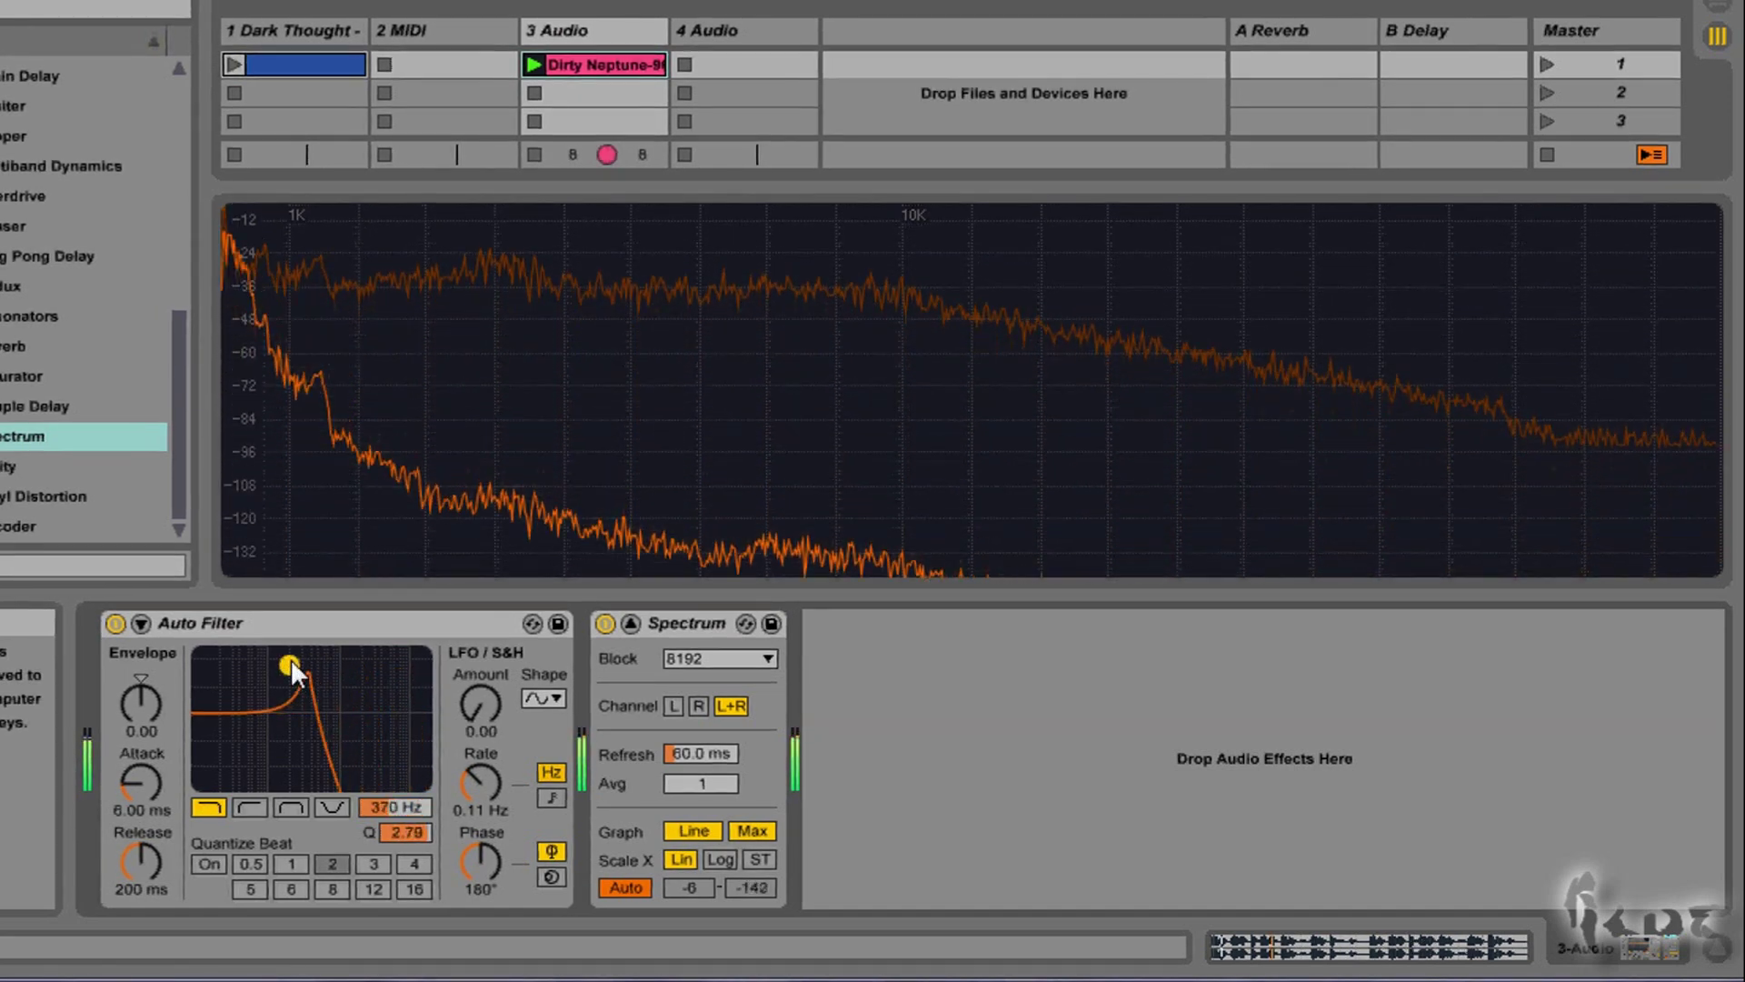
mouse_move(291, 658)
left_mouse_down()
mouse_move(253, 656)
mouse_move(283, 654)
left_mouse_up()
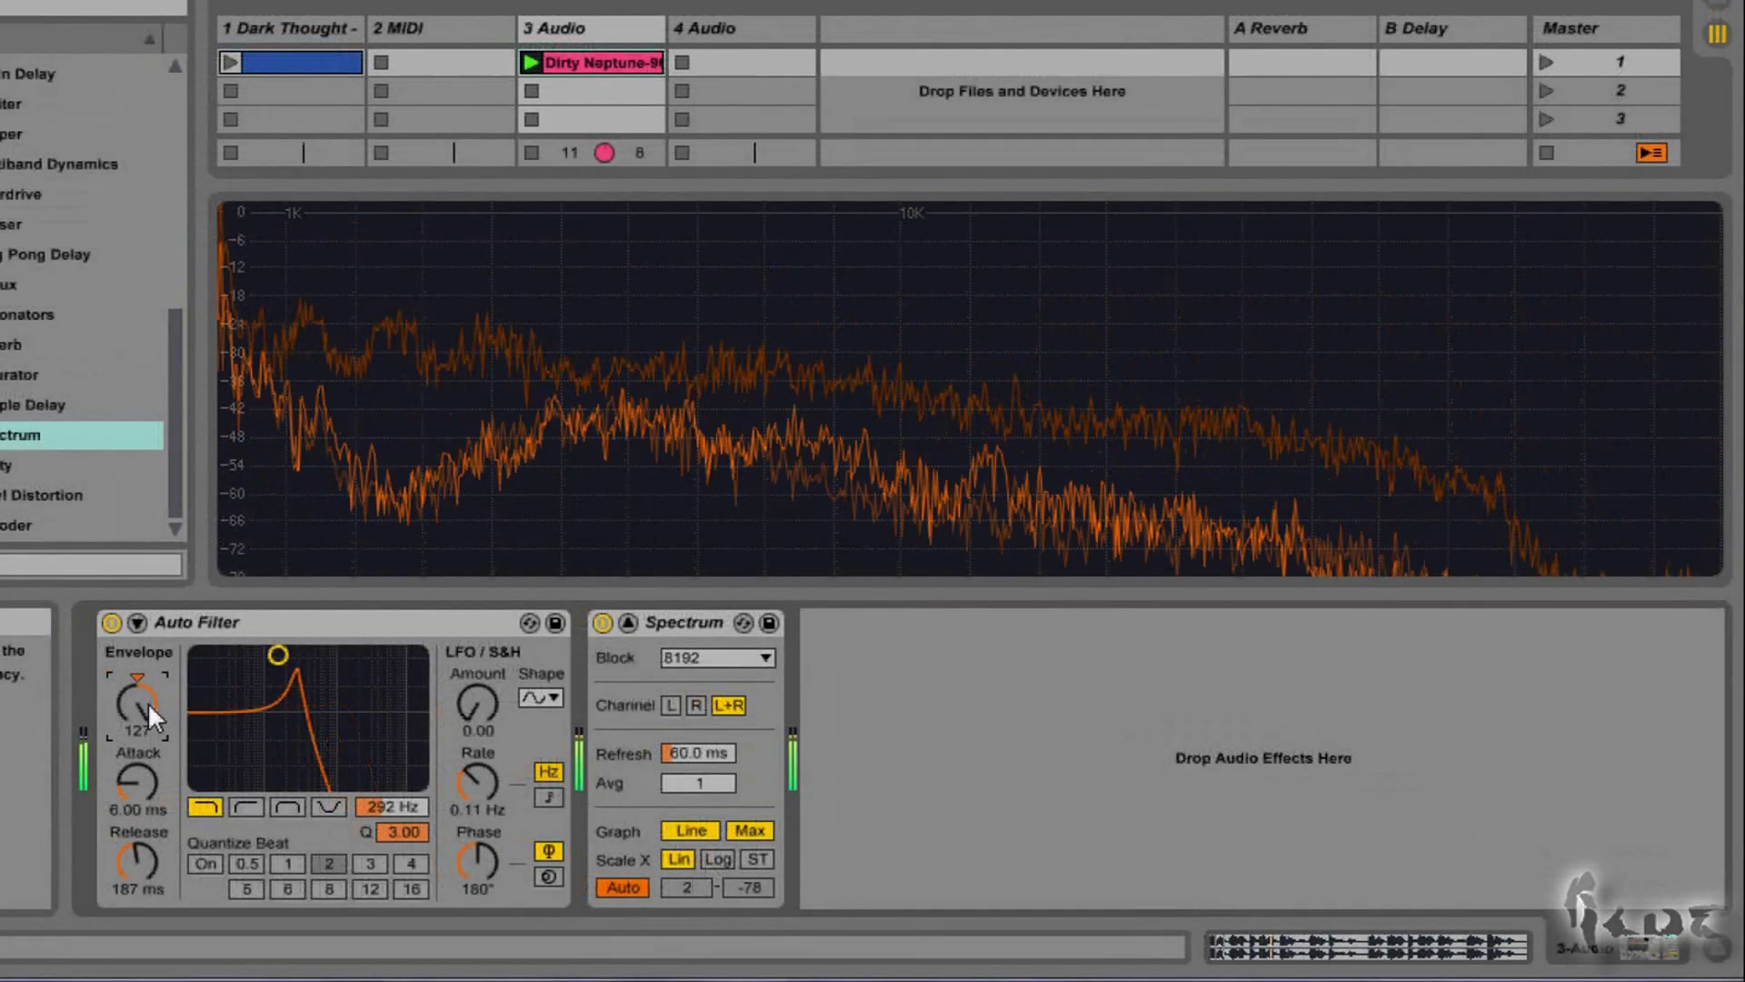
left_click_drag(147, 703, 147, 682)
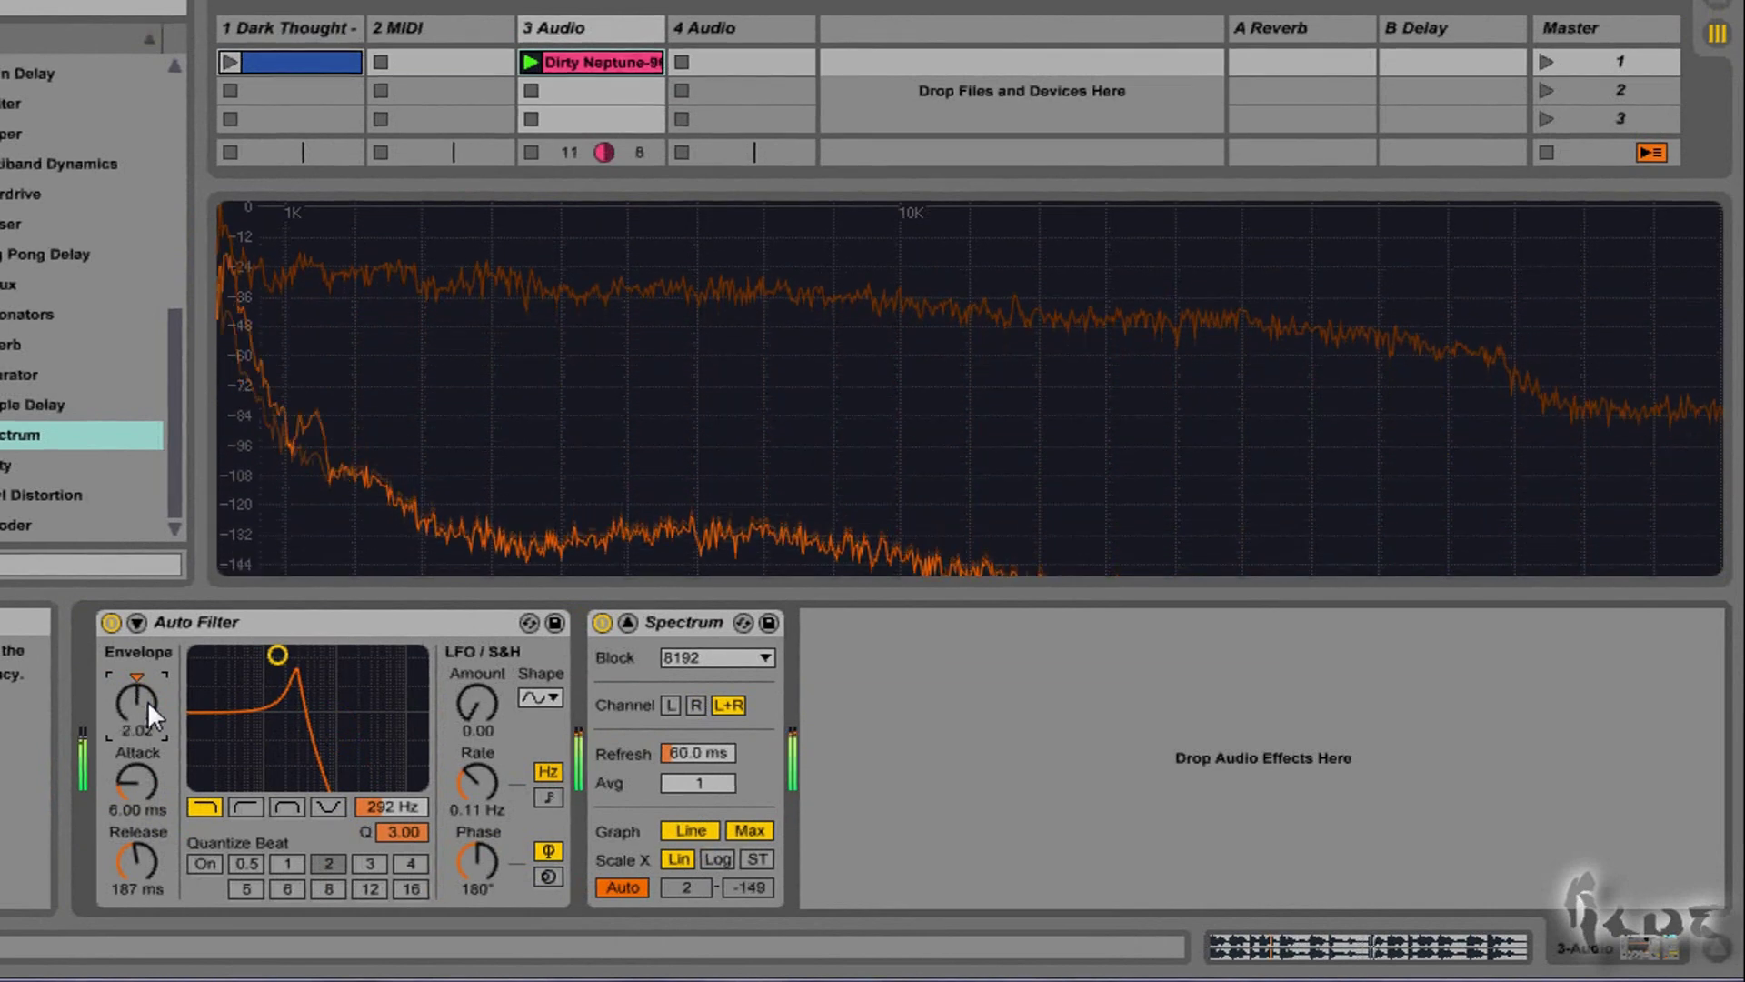
left_click_drag(255, 659, 325, 652)
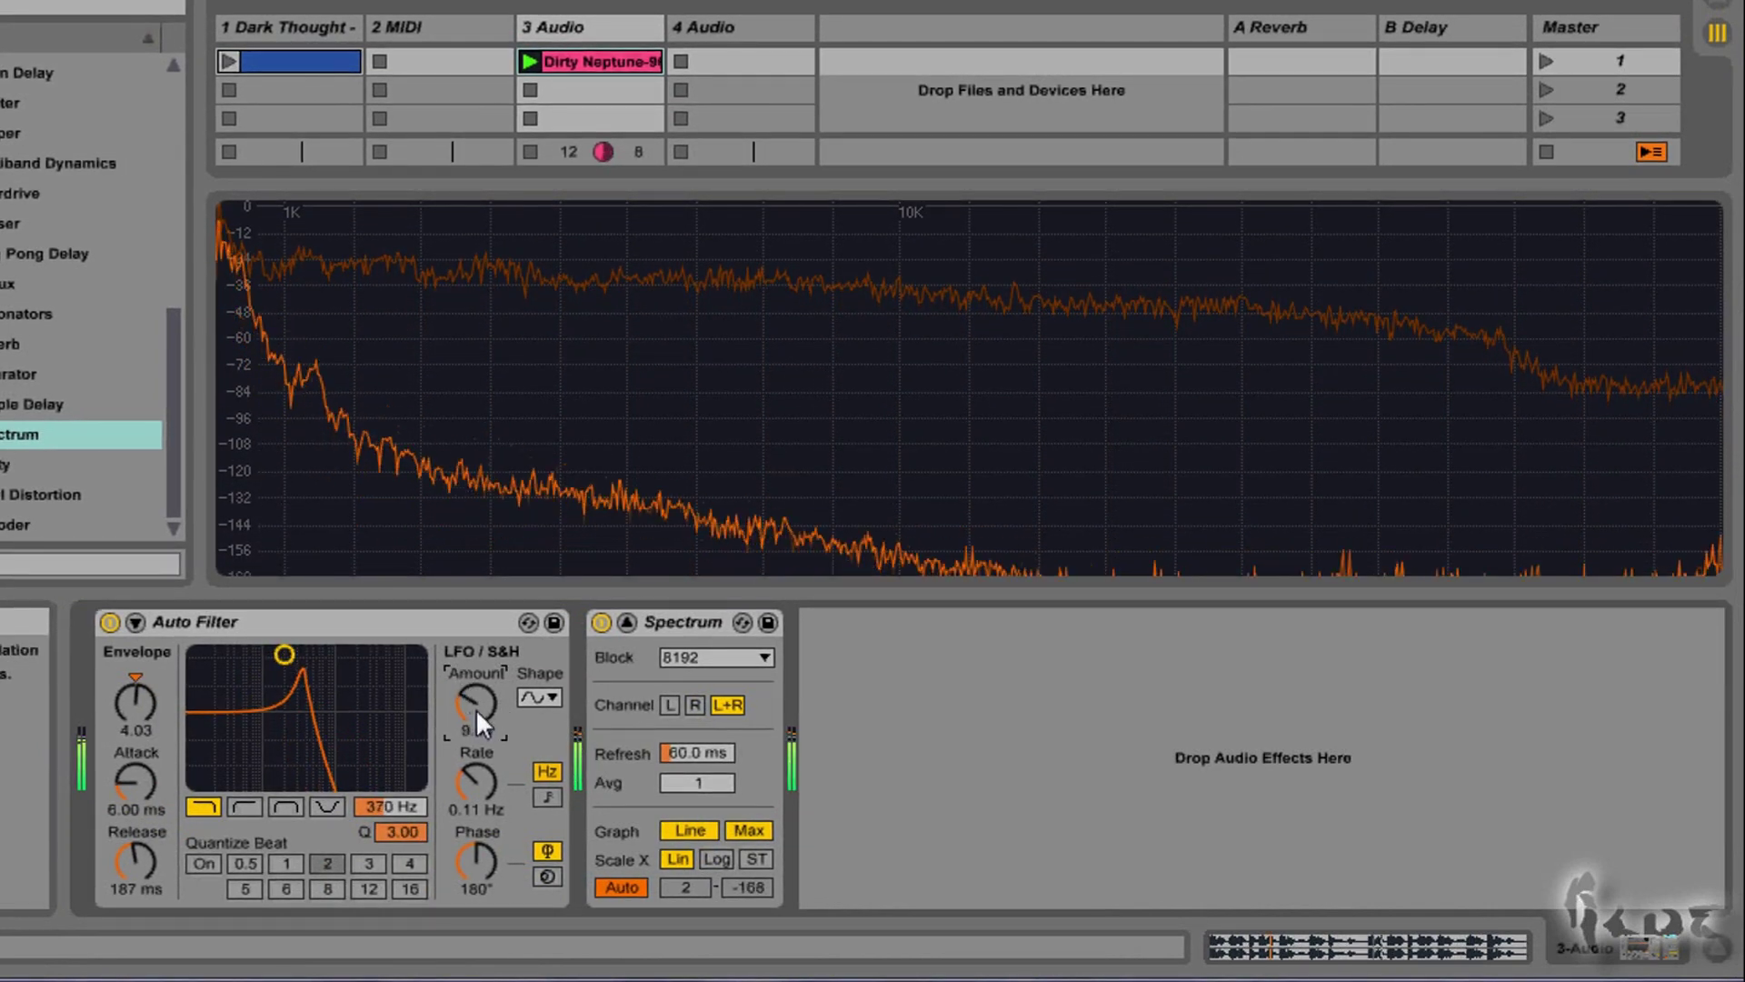
scroll(475, 710, "up", 6)
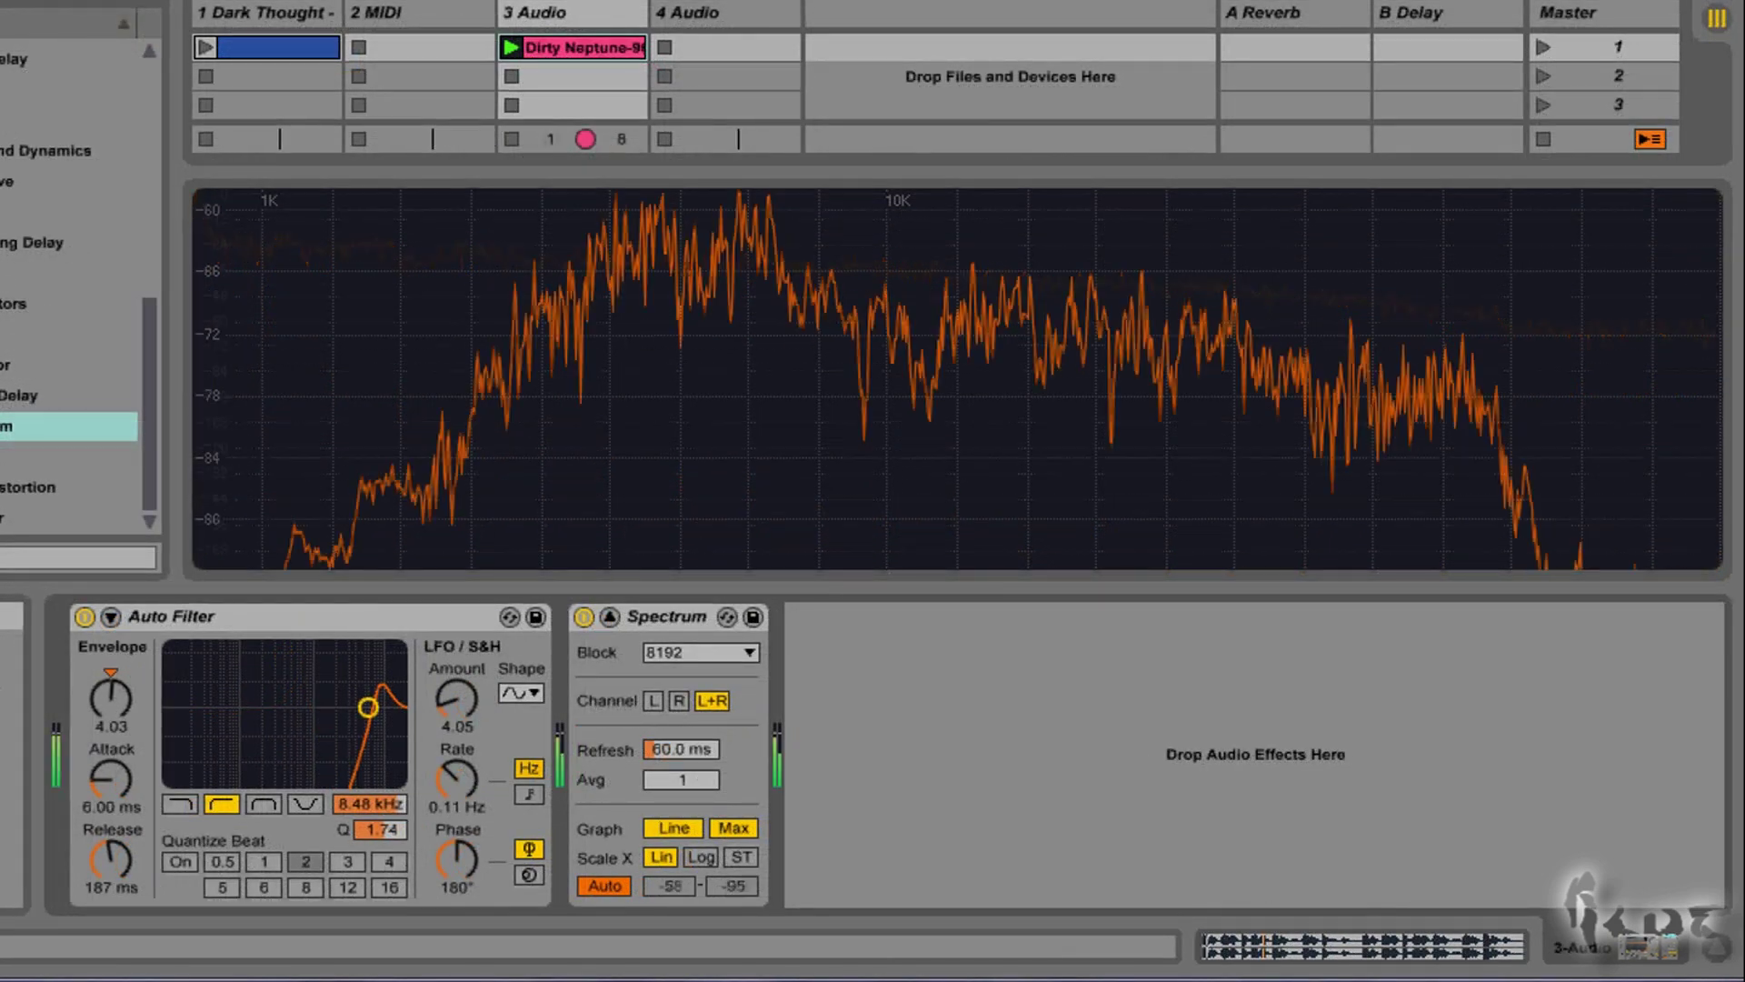
Set a low-pass at 3.44 kHz with less resonance and show the spectrum as filled bins.
left_click_drag(367, 707, 322, 712)
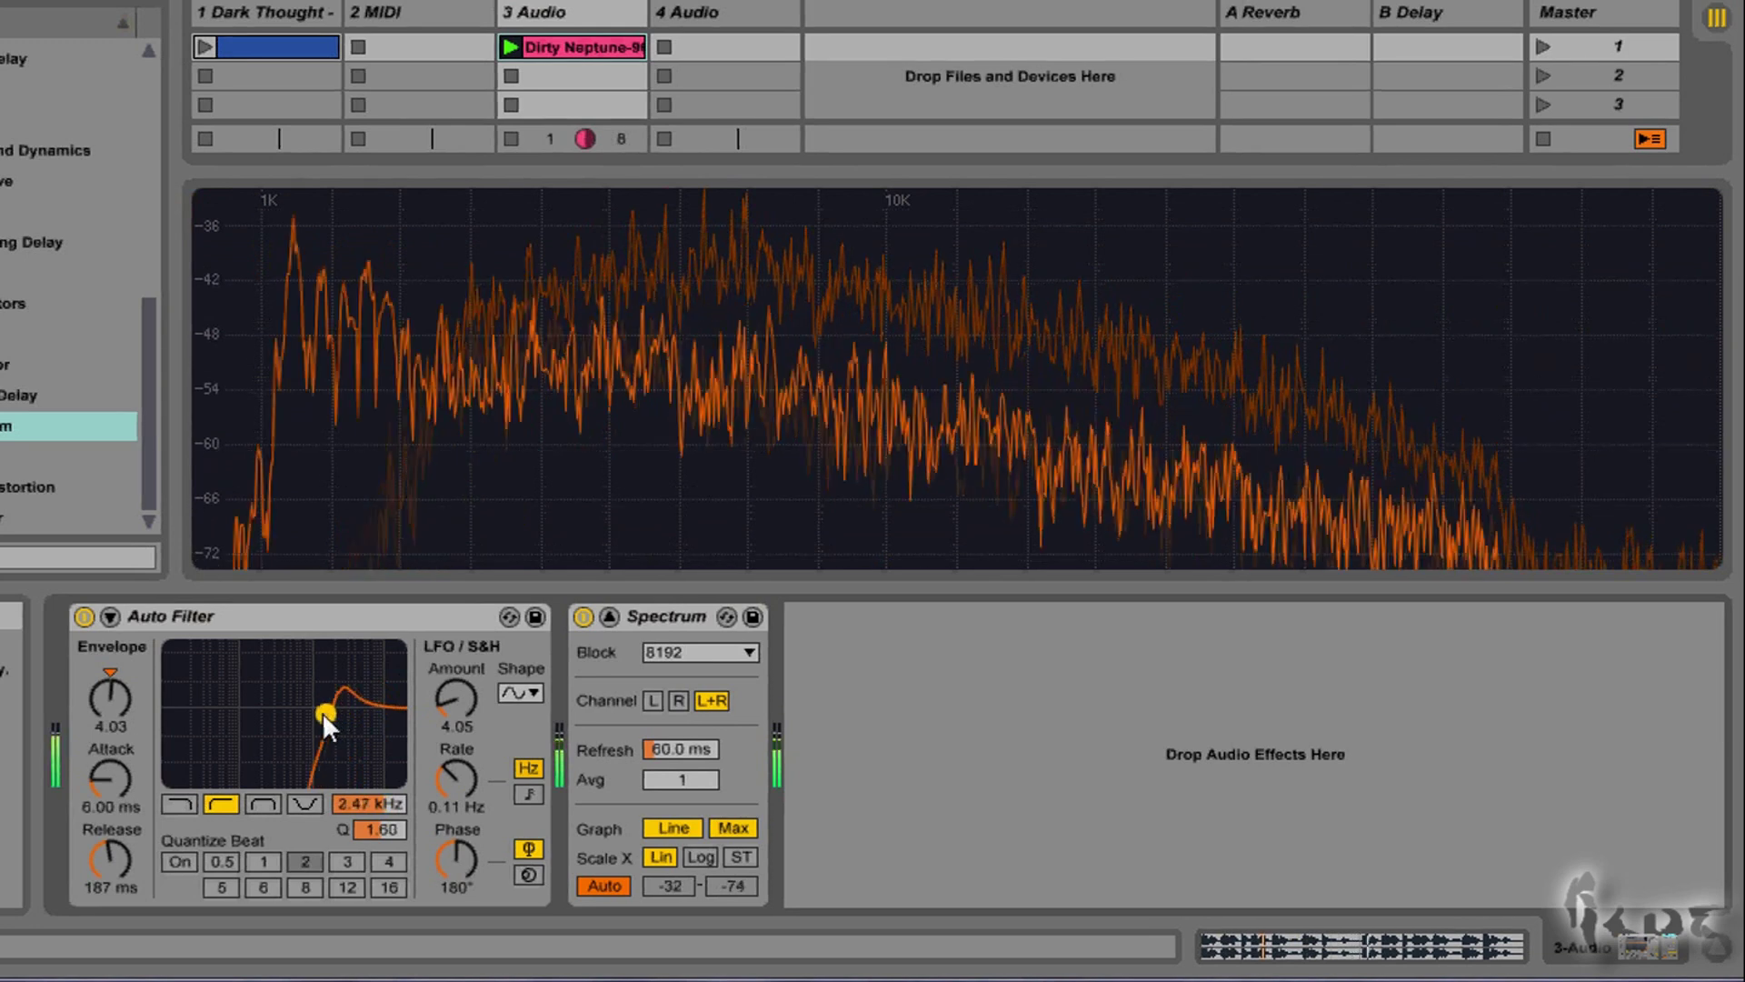
left_click(178, 804)
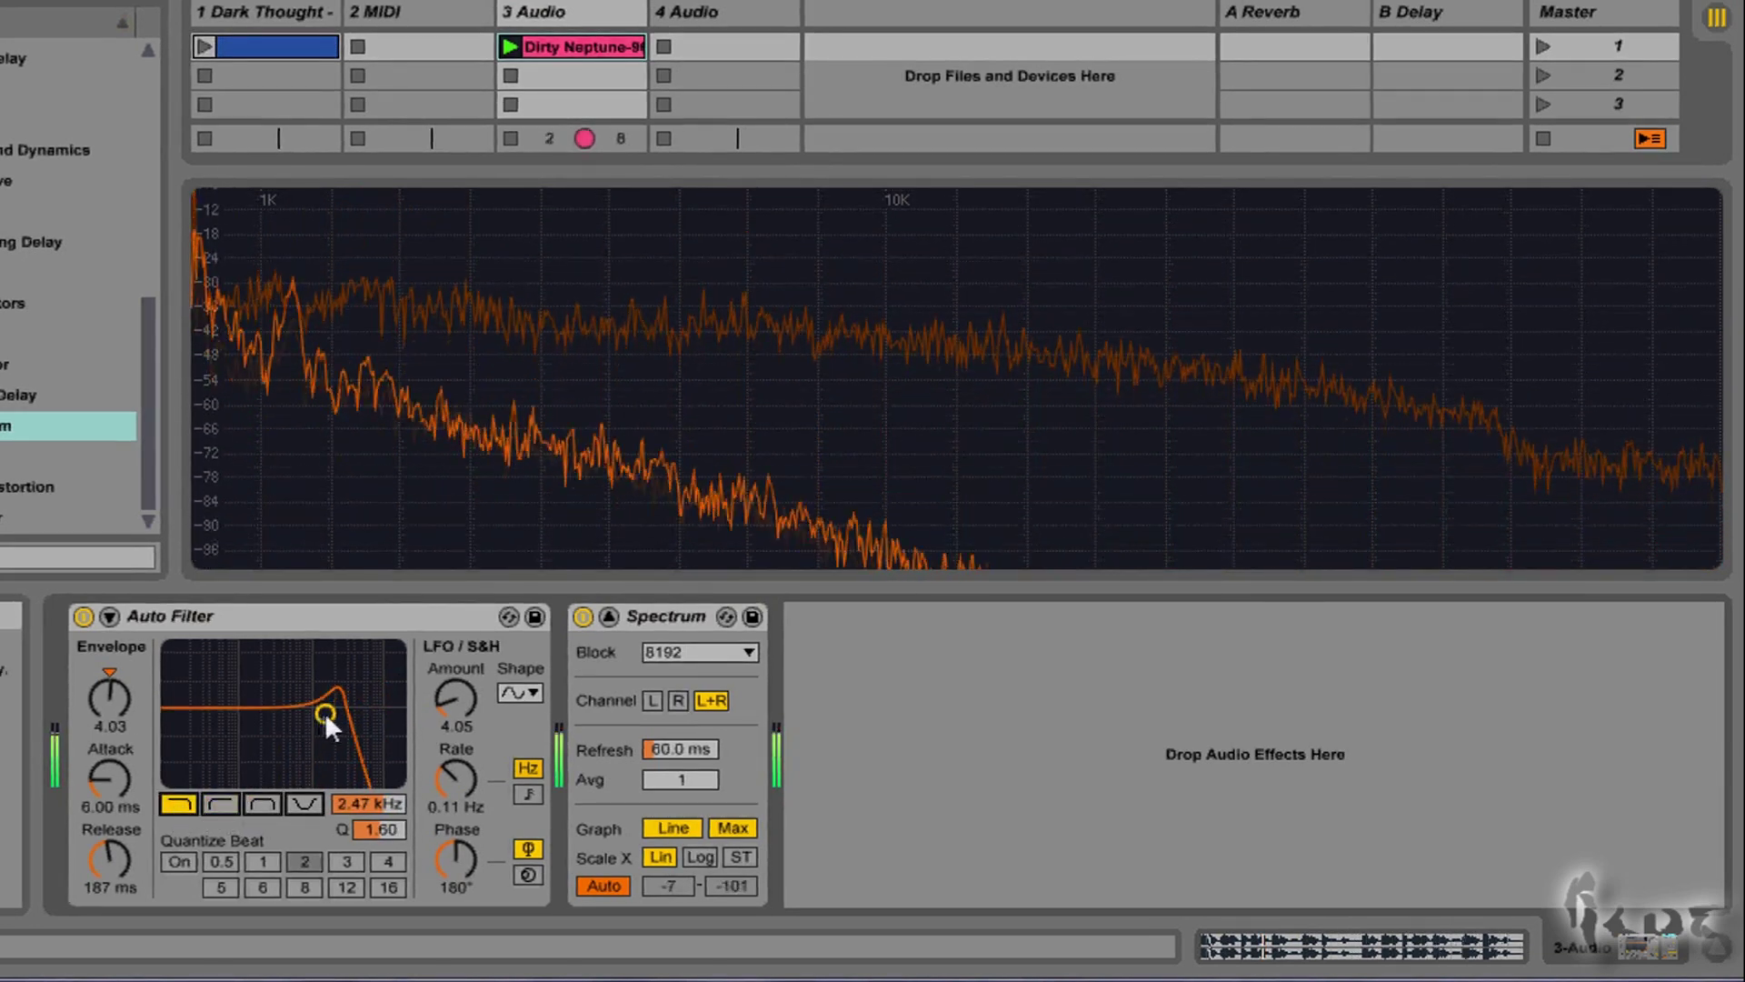
left_click_drag(325, 712, 336, 742)
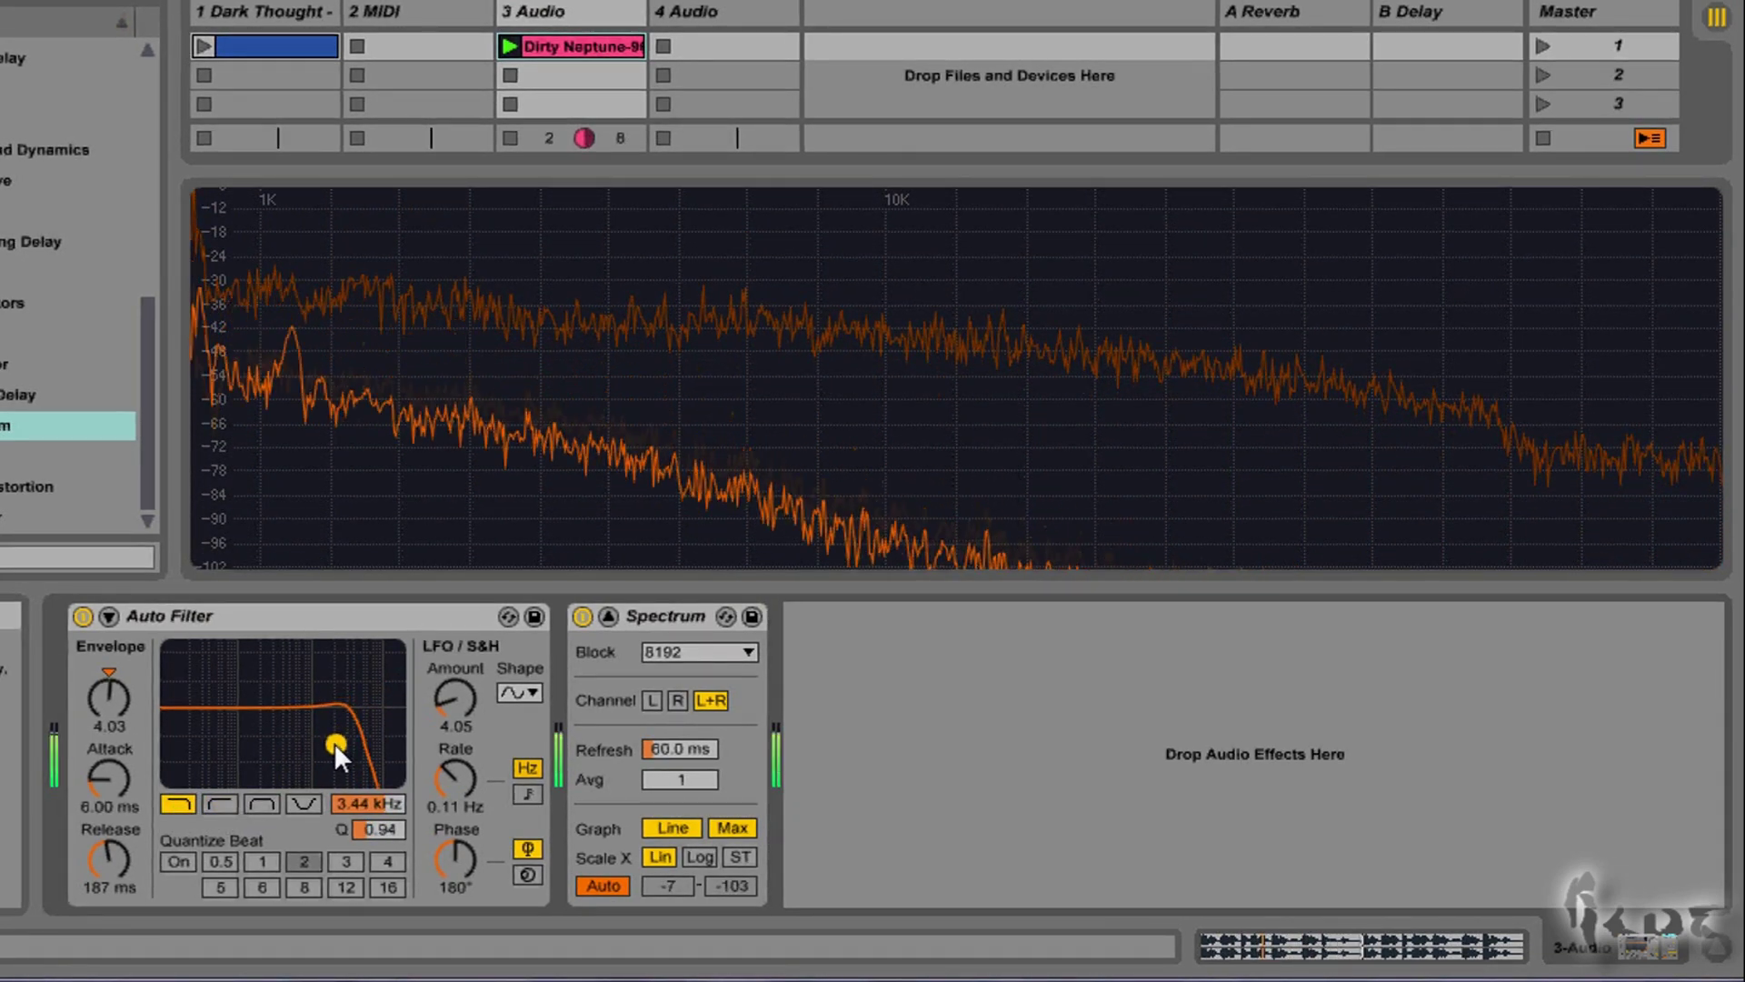
left_click(682, 828)
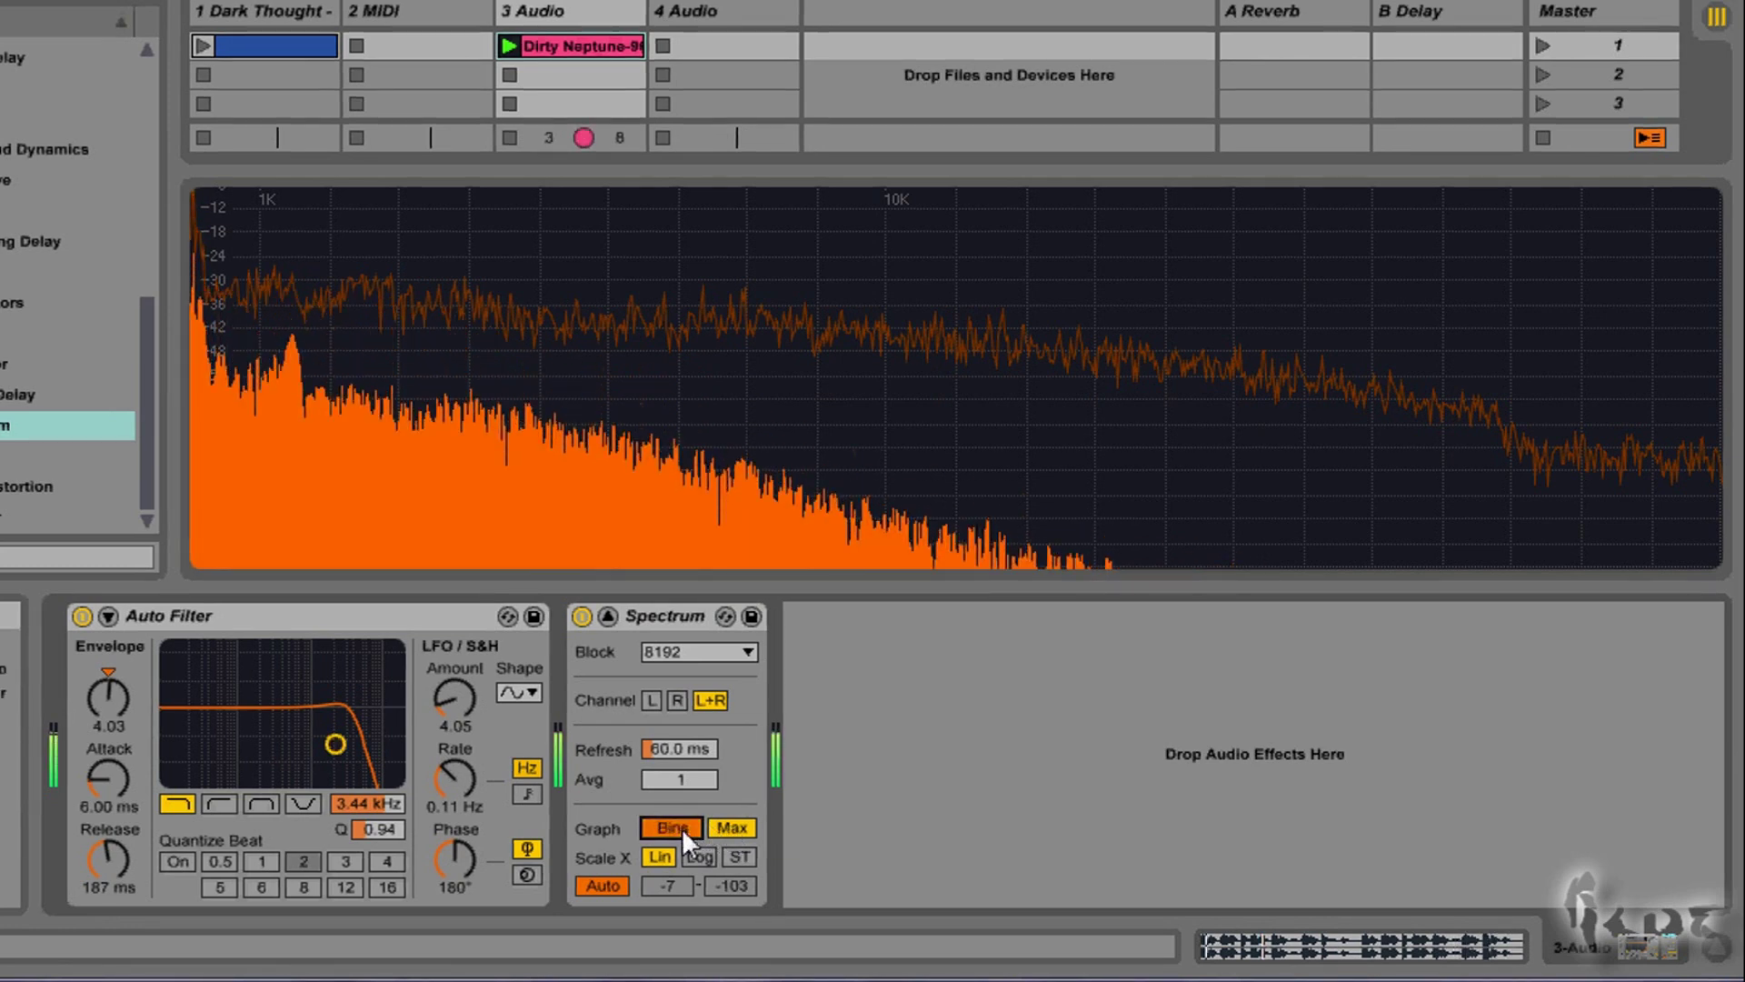
left_click(683, 830)
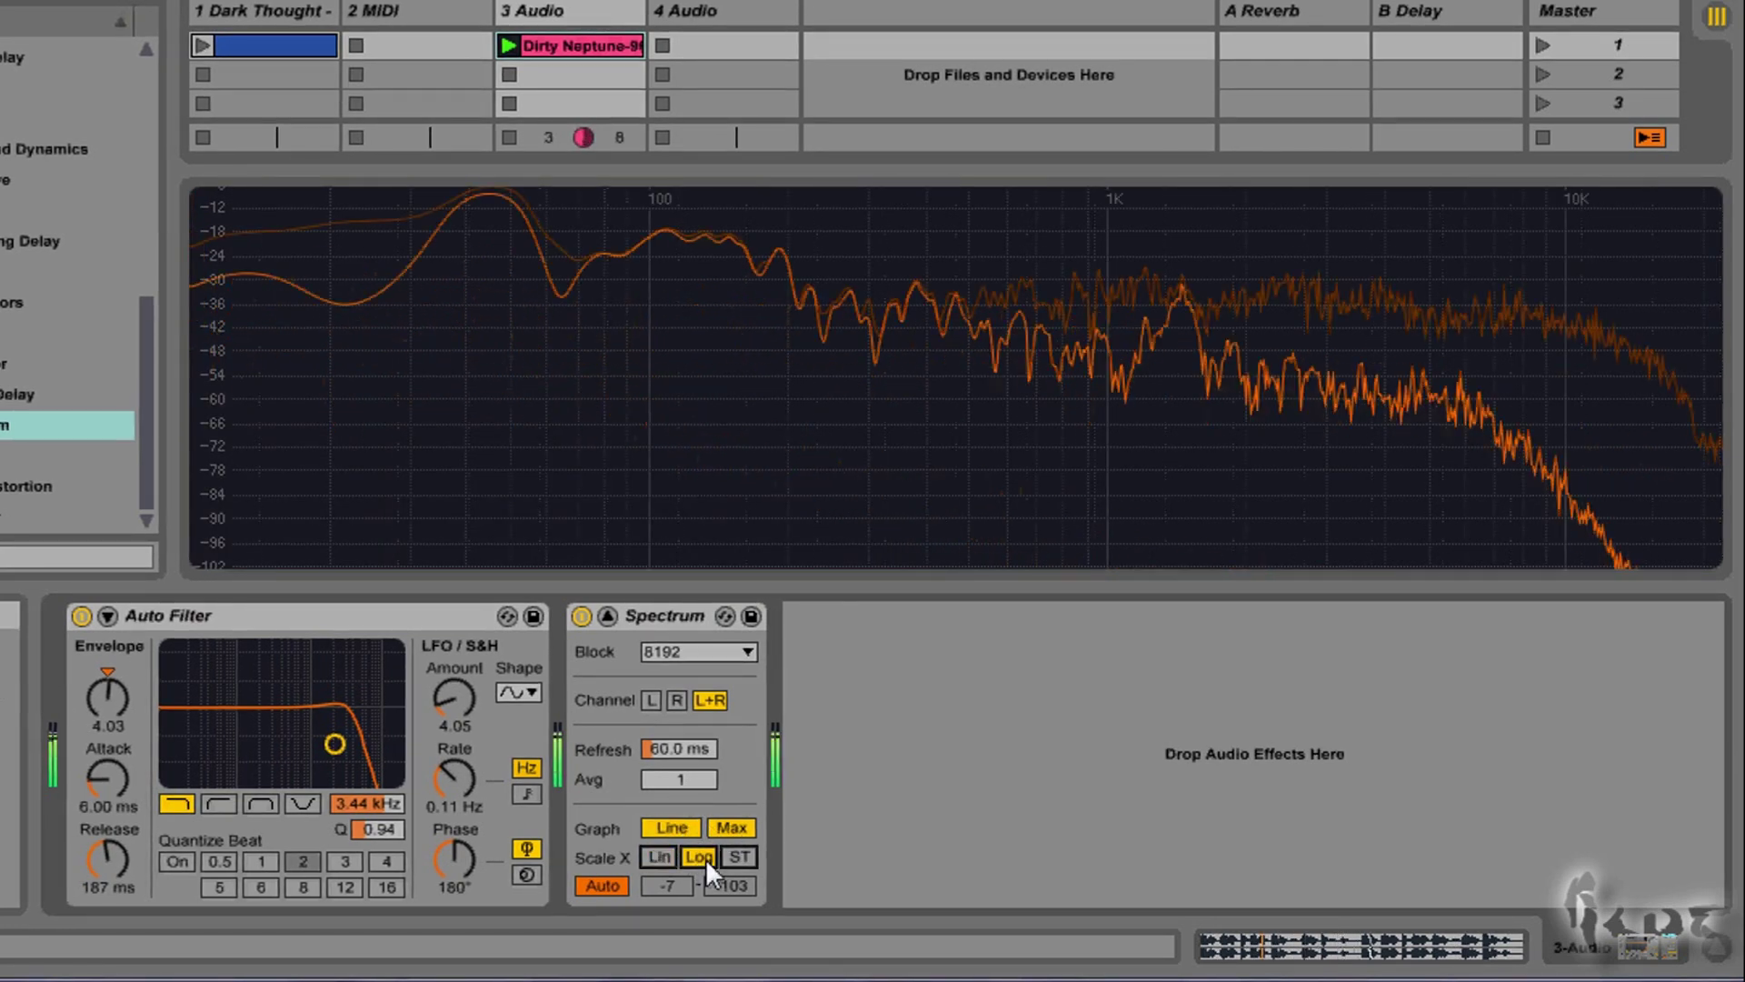
left_click(678, 831)
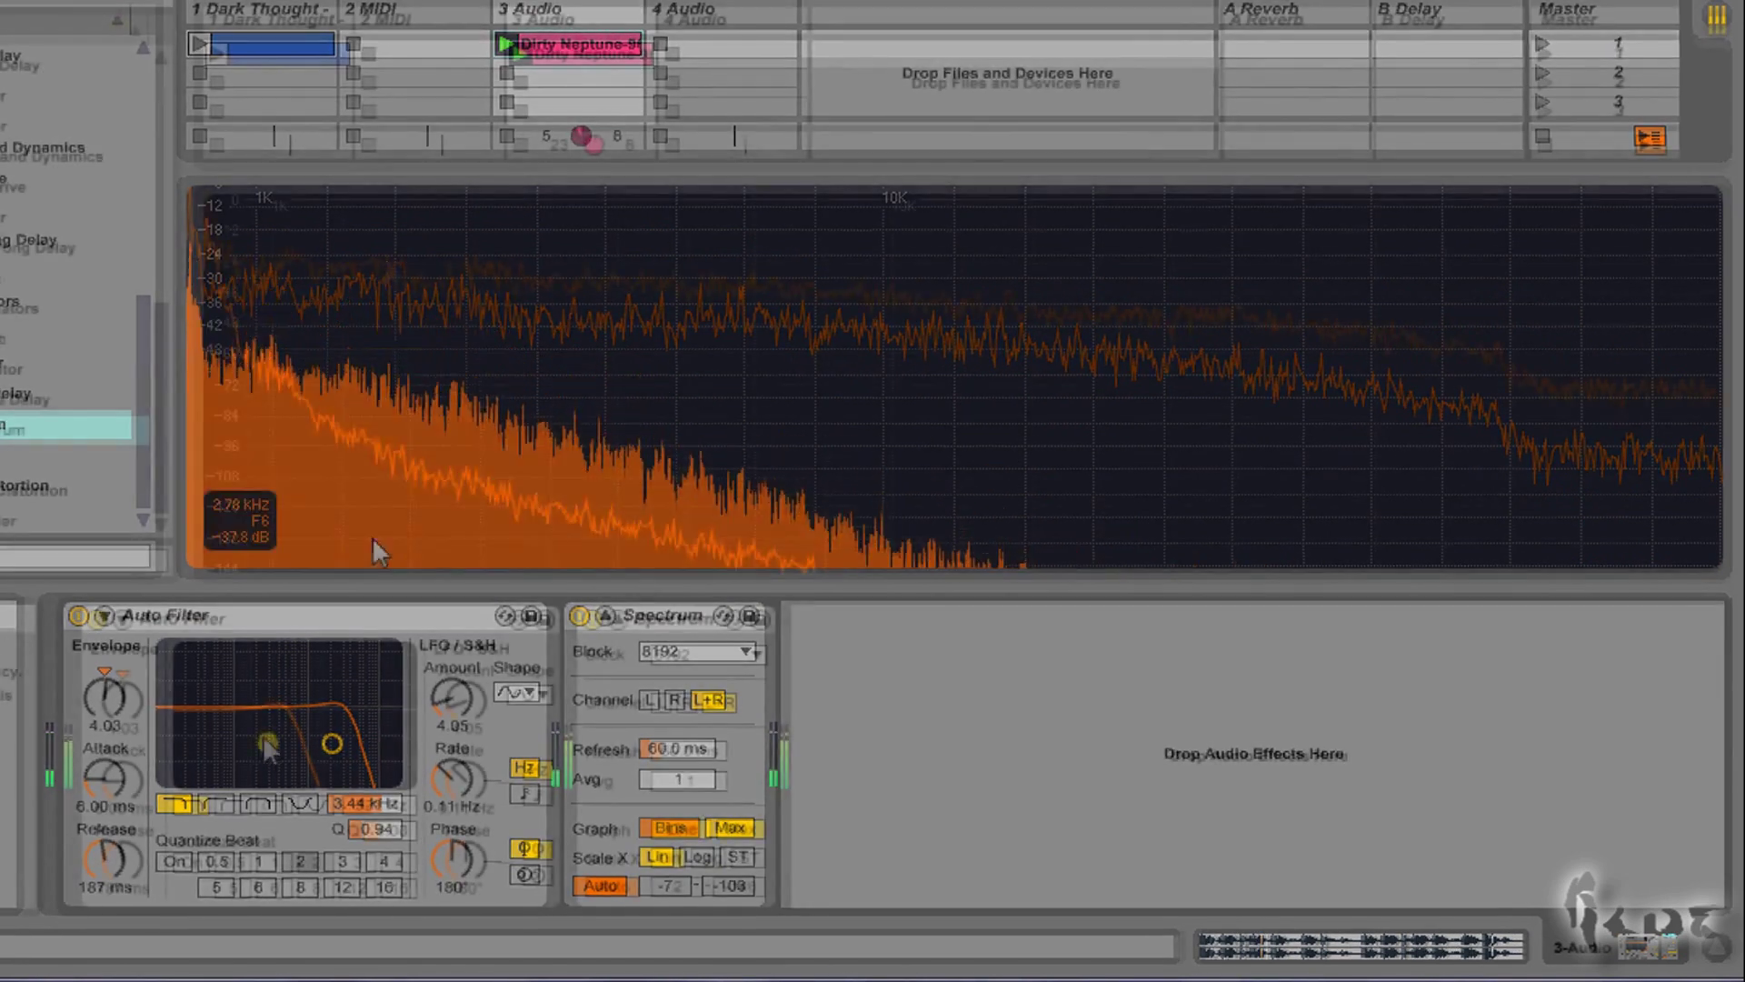
Sweep the high-pass to 6.08 kHz, then switch to band-pass and lower it below 1 kHz.
mouse_move(263, 738)
left_mouse_down()
mouse_move(288, 745)
mouse_move(285, 765)
left_mouse_up()
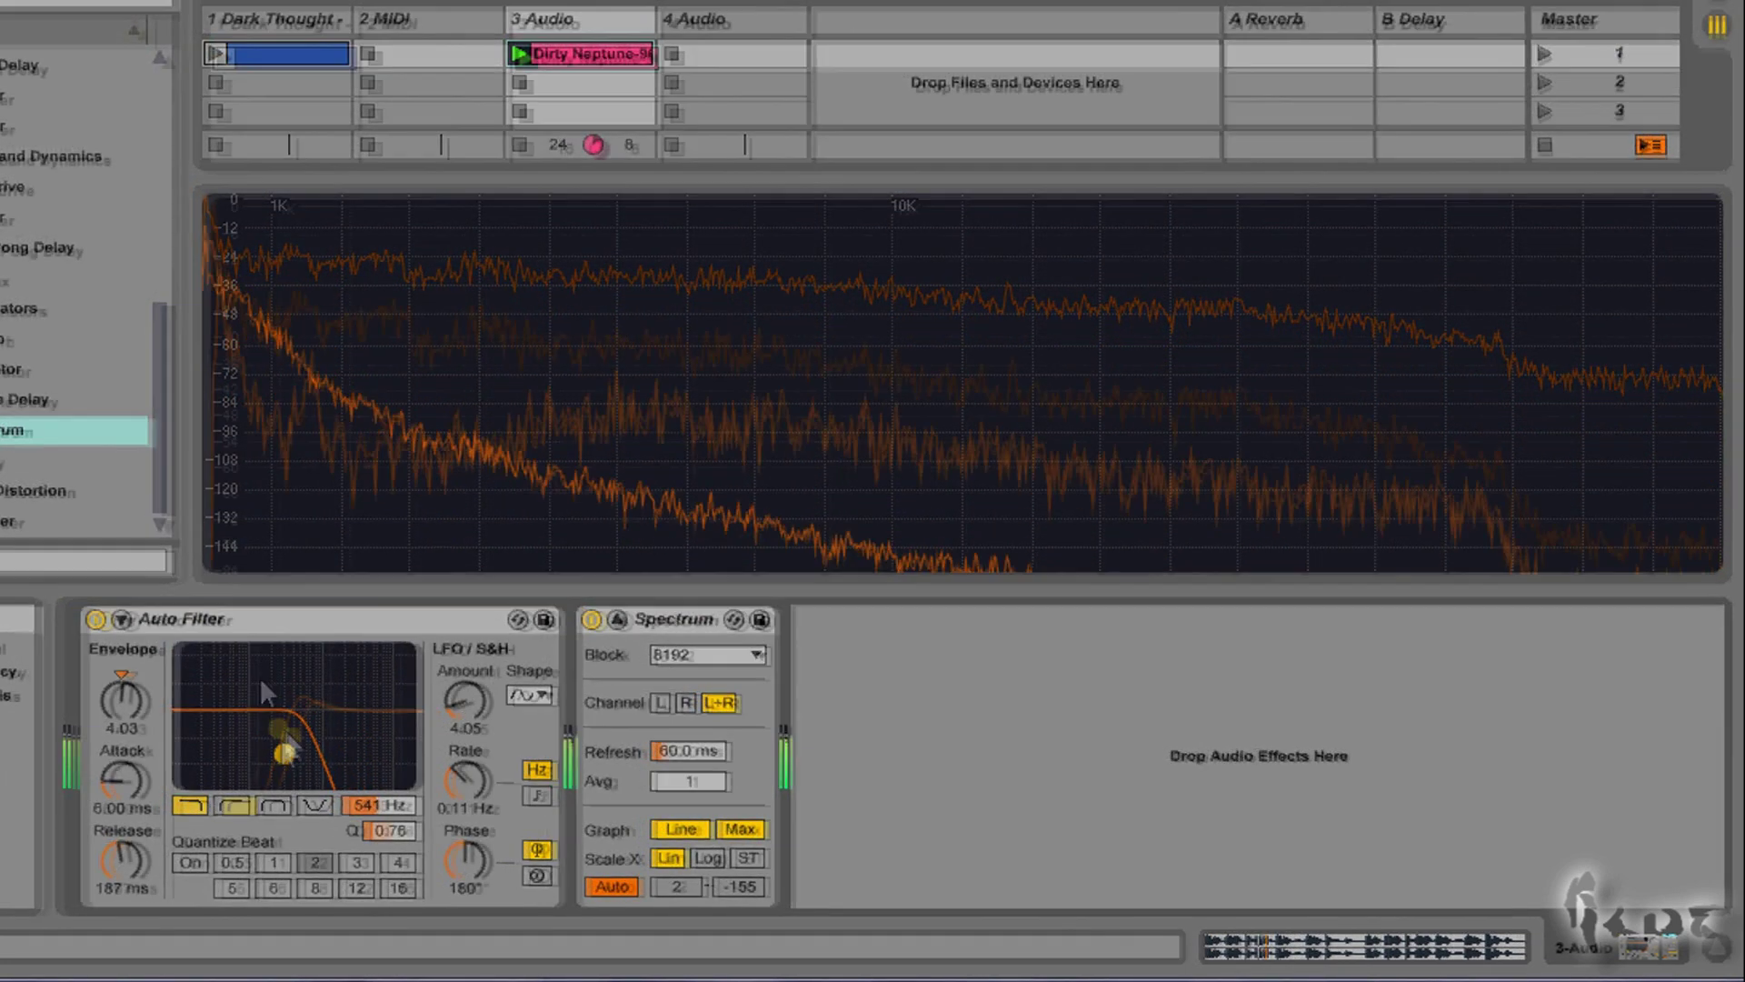
left_click_drag(339, 732, 369, 739)
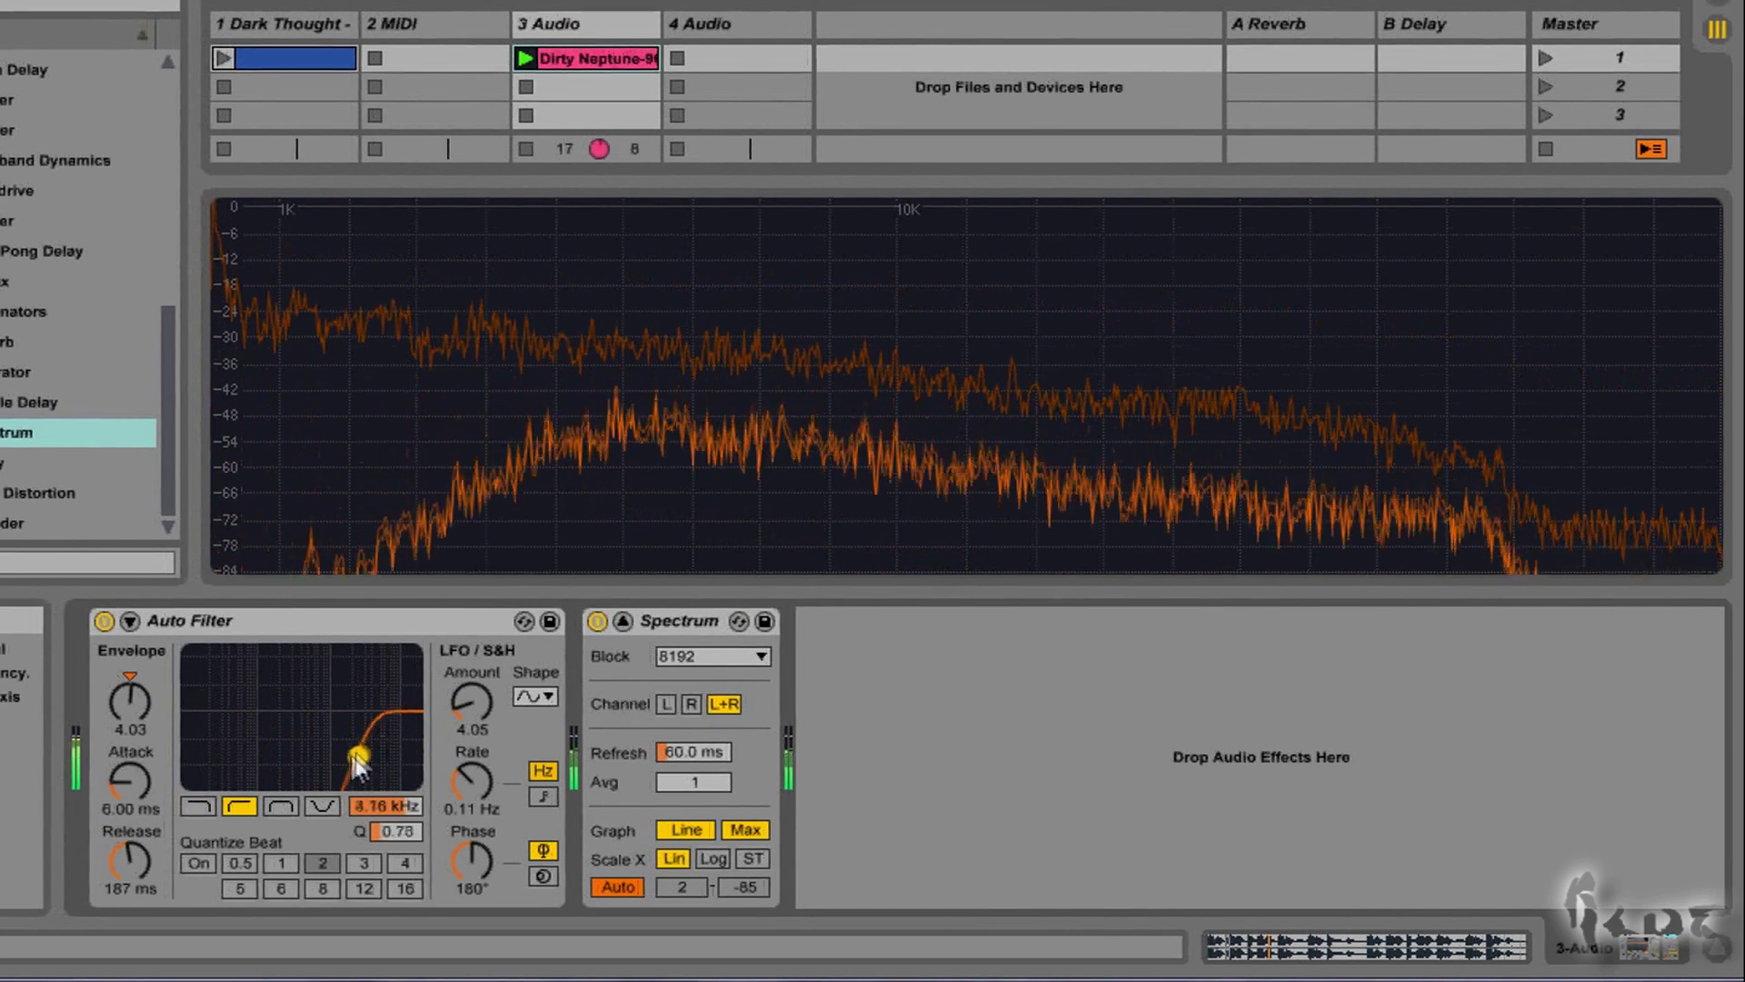
left_click(281, 805)
mouse_move(341, 763)
left_mouse_down()
mouse_move(308, 724)
mouse_move(306, 760)
mouse_move(319, 687)
left_mouse_up()
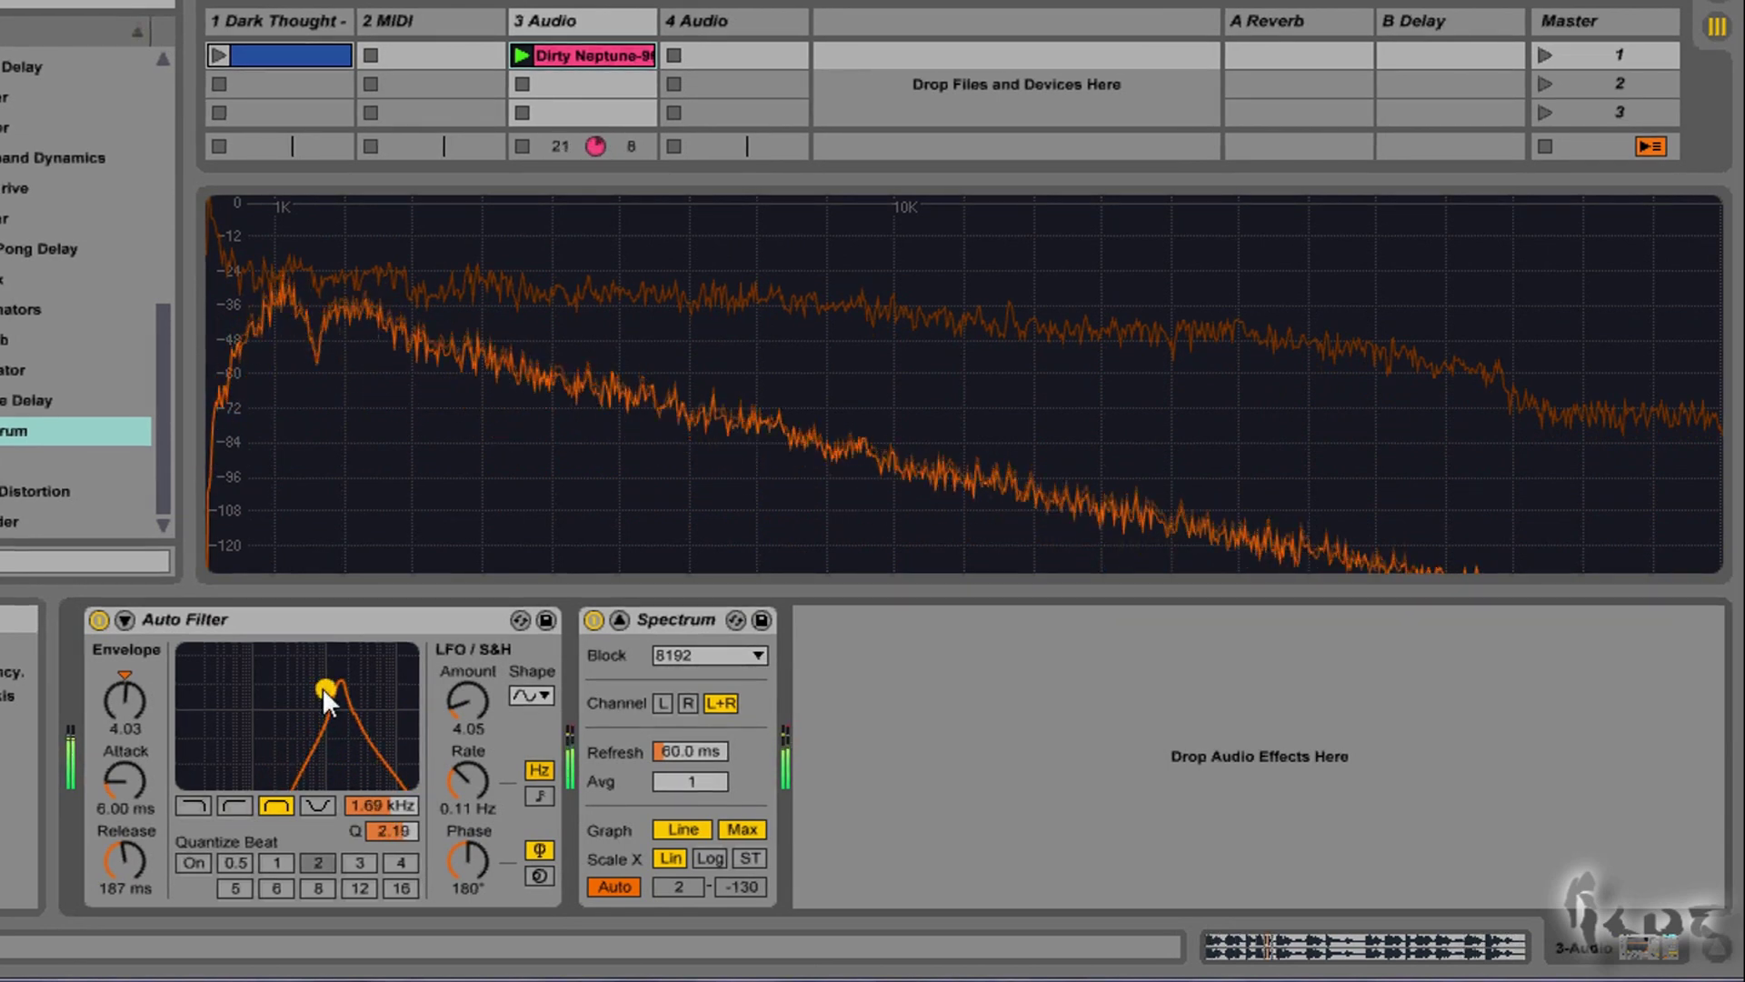
left_click_drag(320, 687, 302, 766)
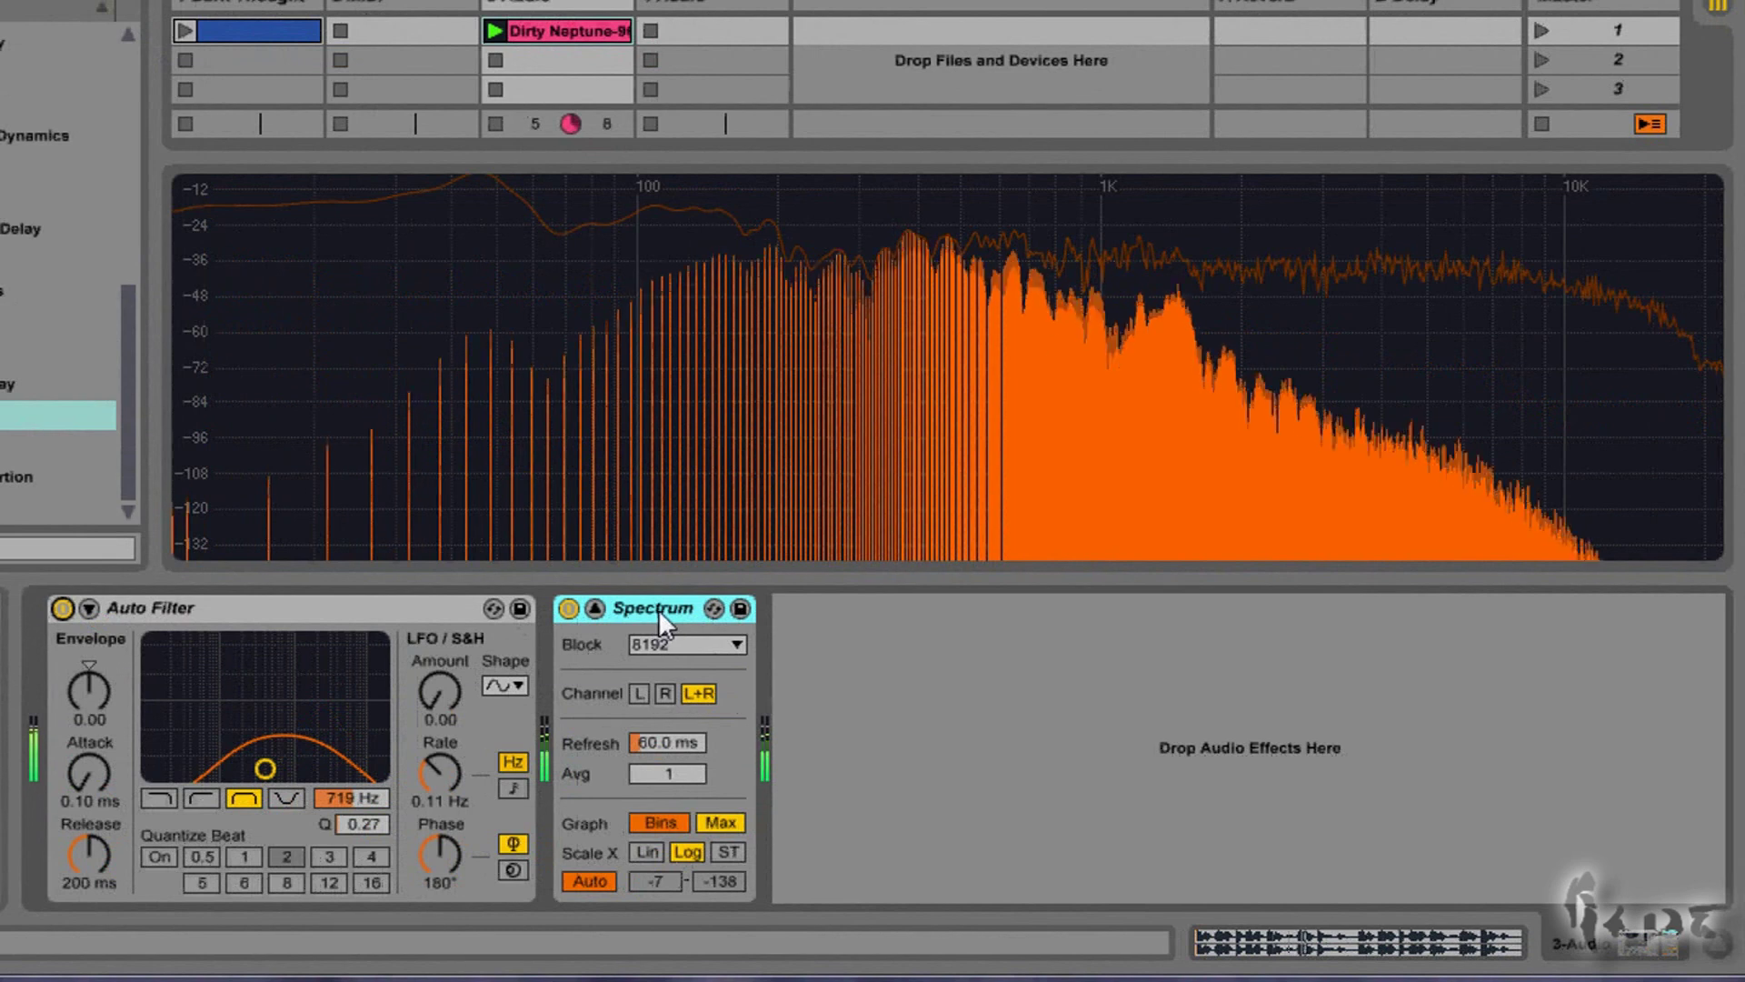
Move Spectrum ahead of Auto Filter, bypass and re-enable Auto Filter, then drag it out of the chain.
left_click(206, 623)
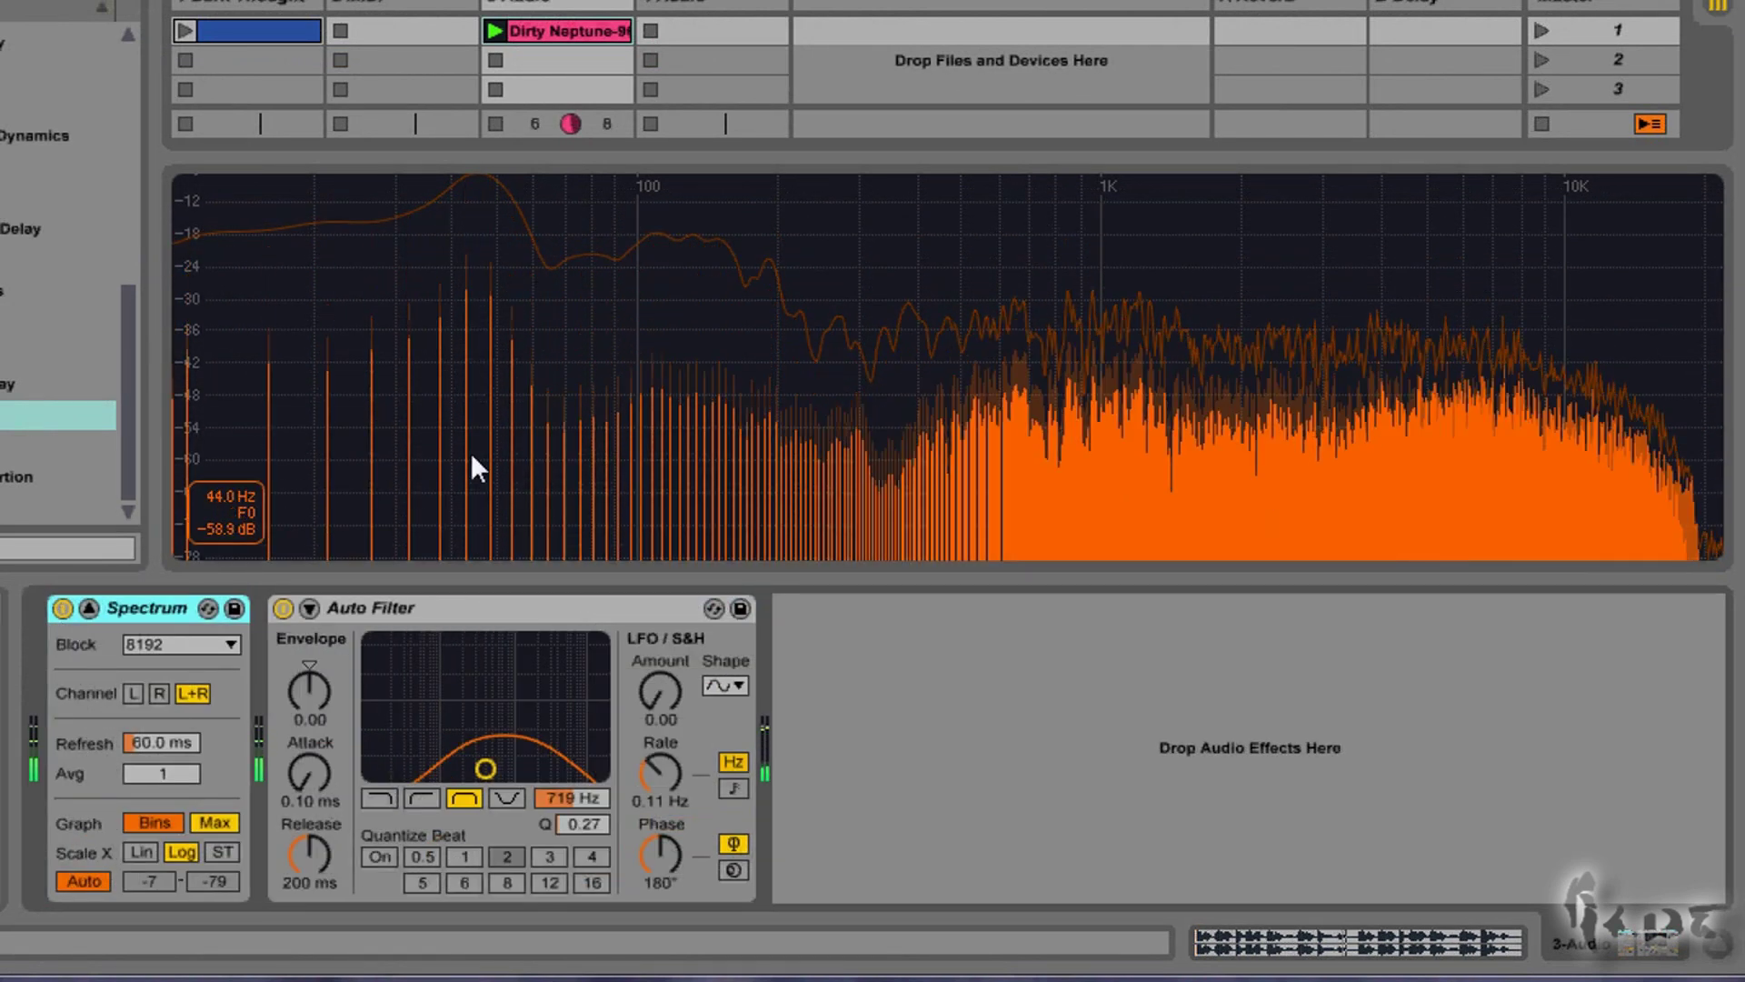
left_click(282, 606)
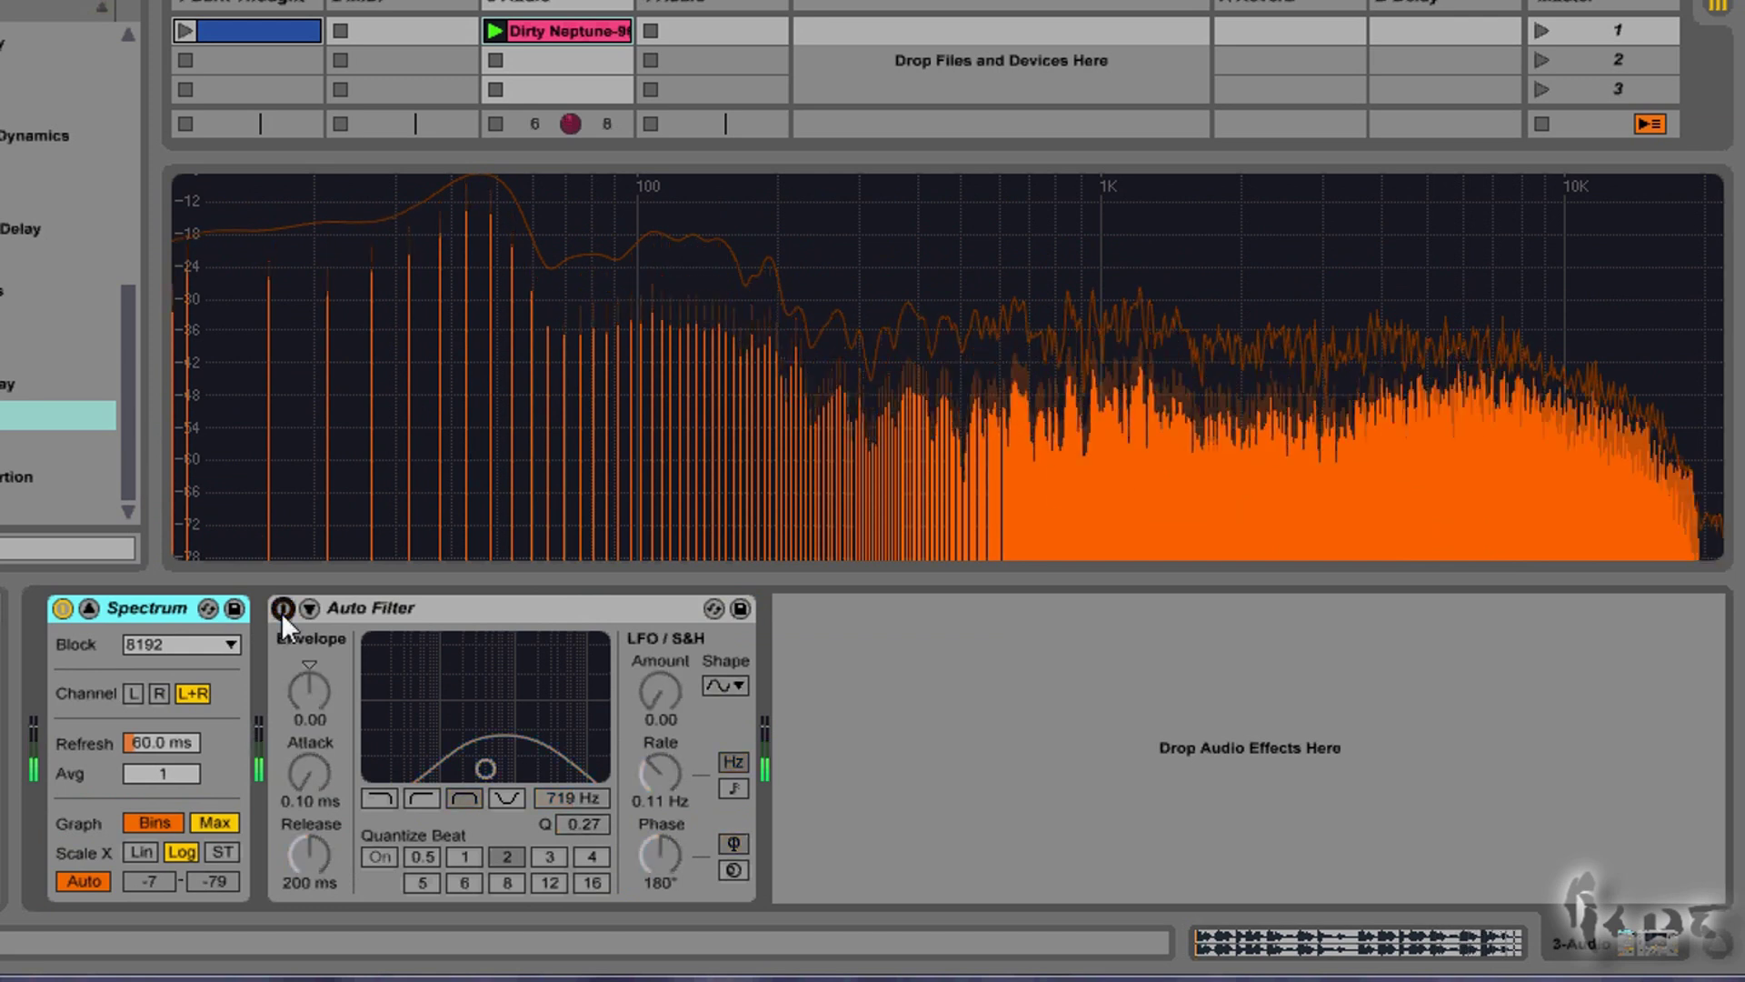
left_click(282, 608)
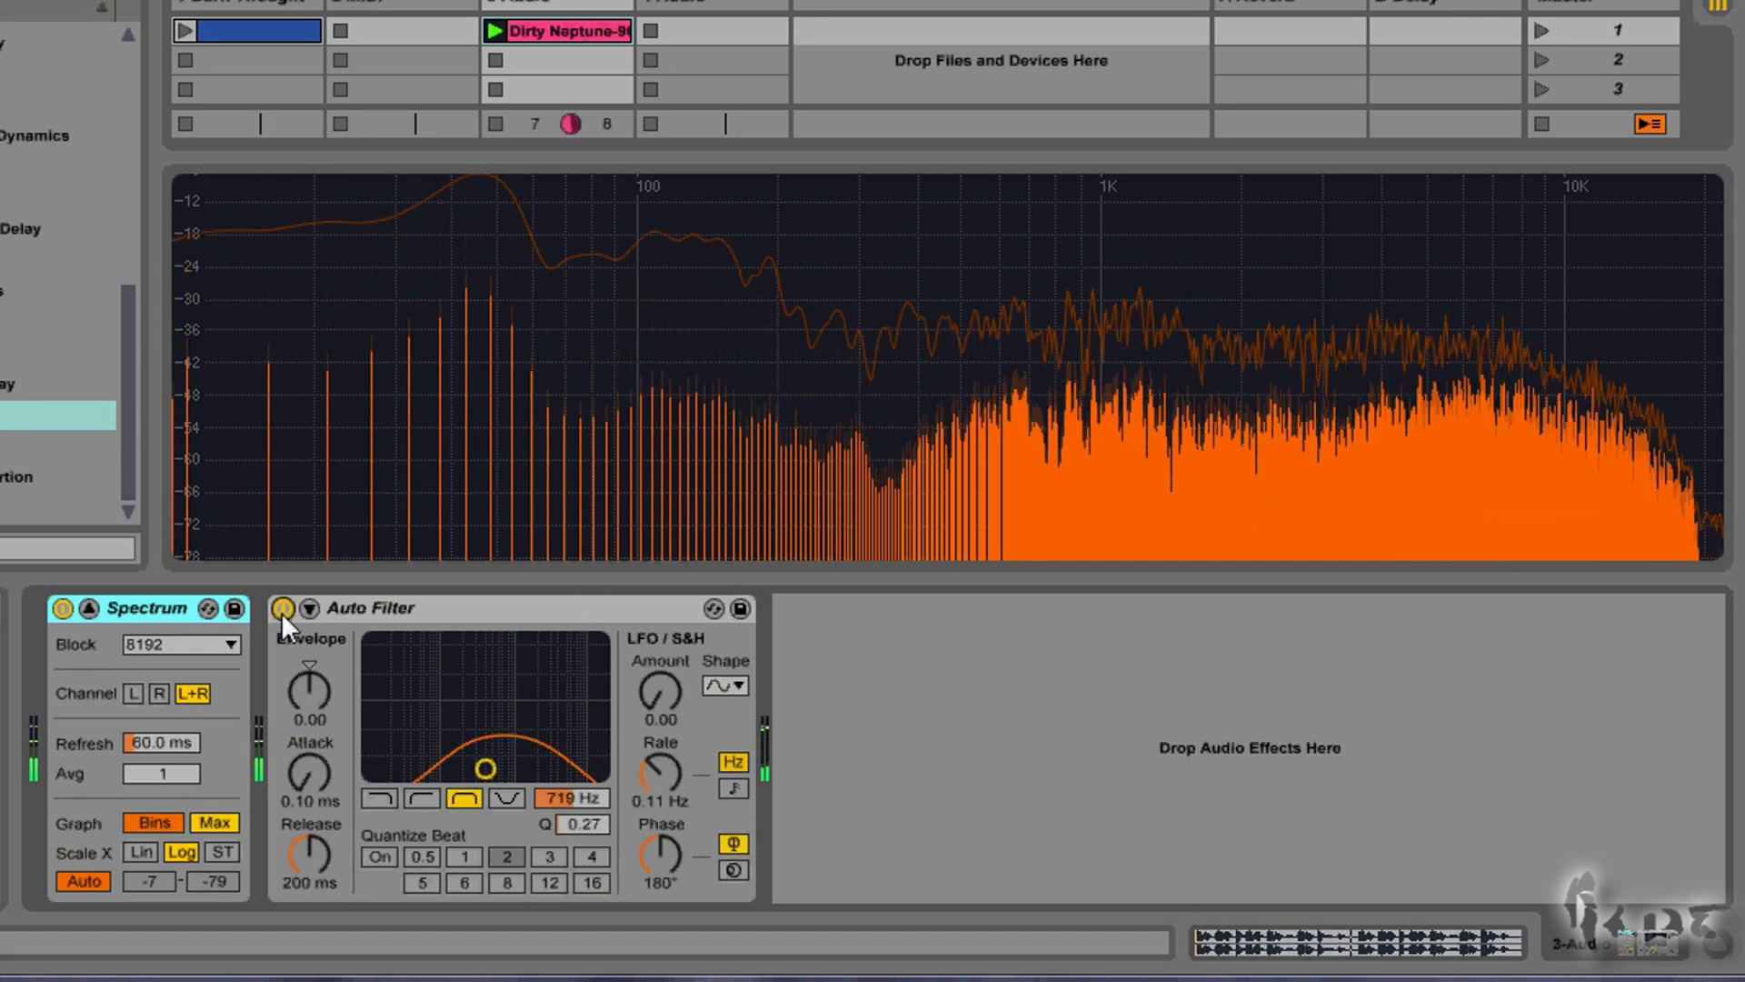
mouse_move(393, 609)
left_mouse_down()
mouse_move(698, 631)
mouse_move(697, 616)
left_mouse_up()
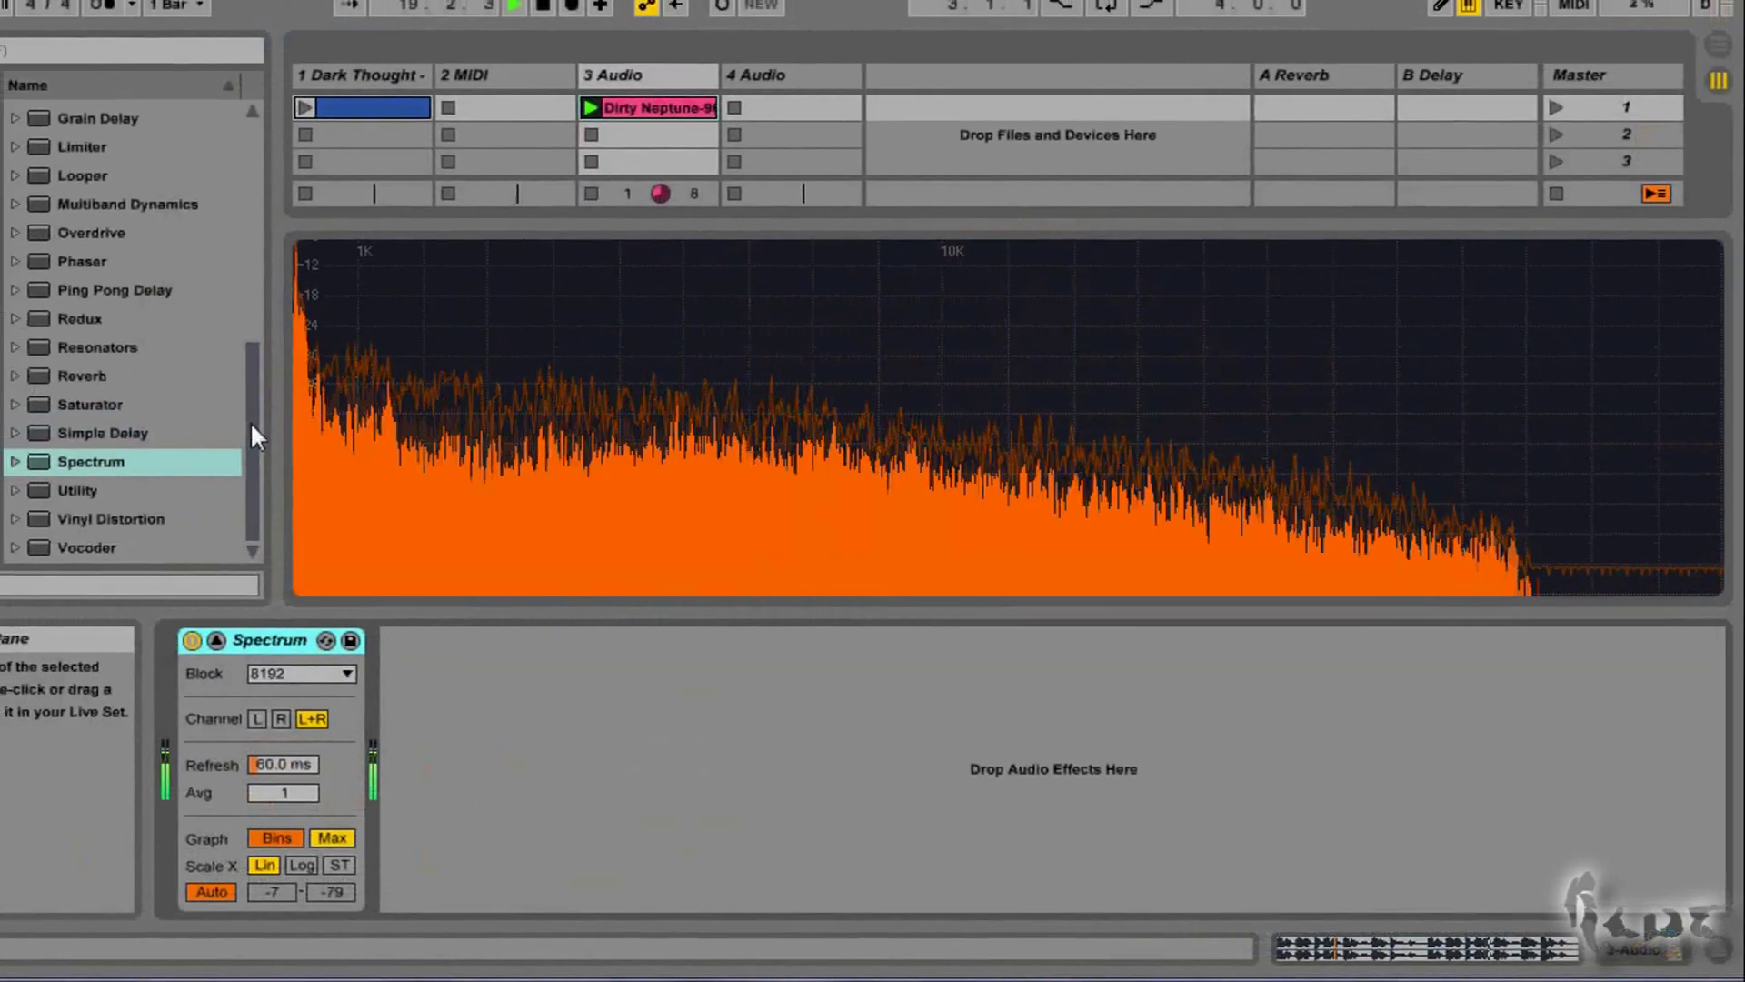
left_click_drag(249, 420, 257, 213)
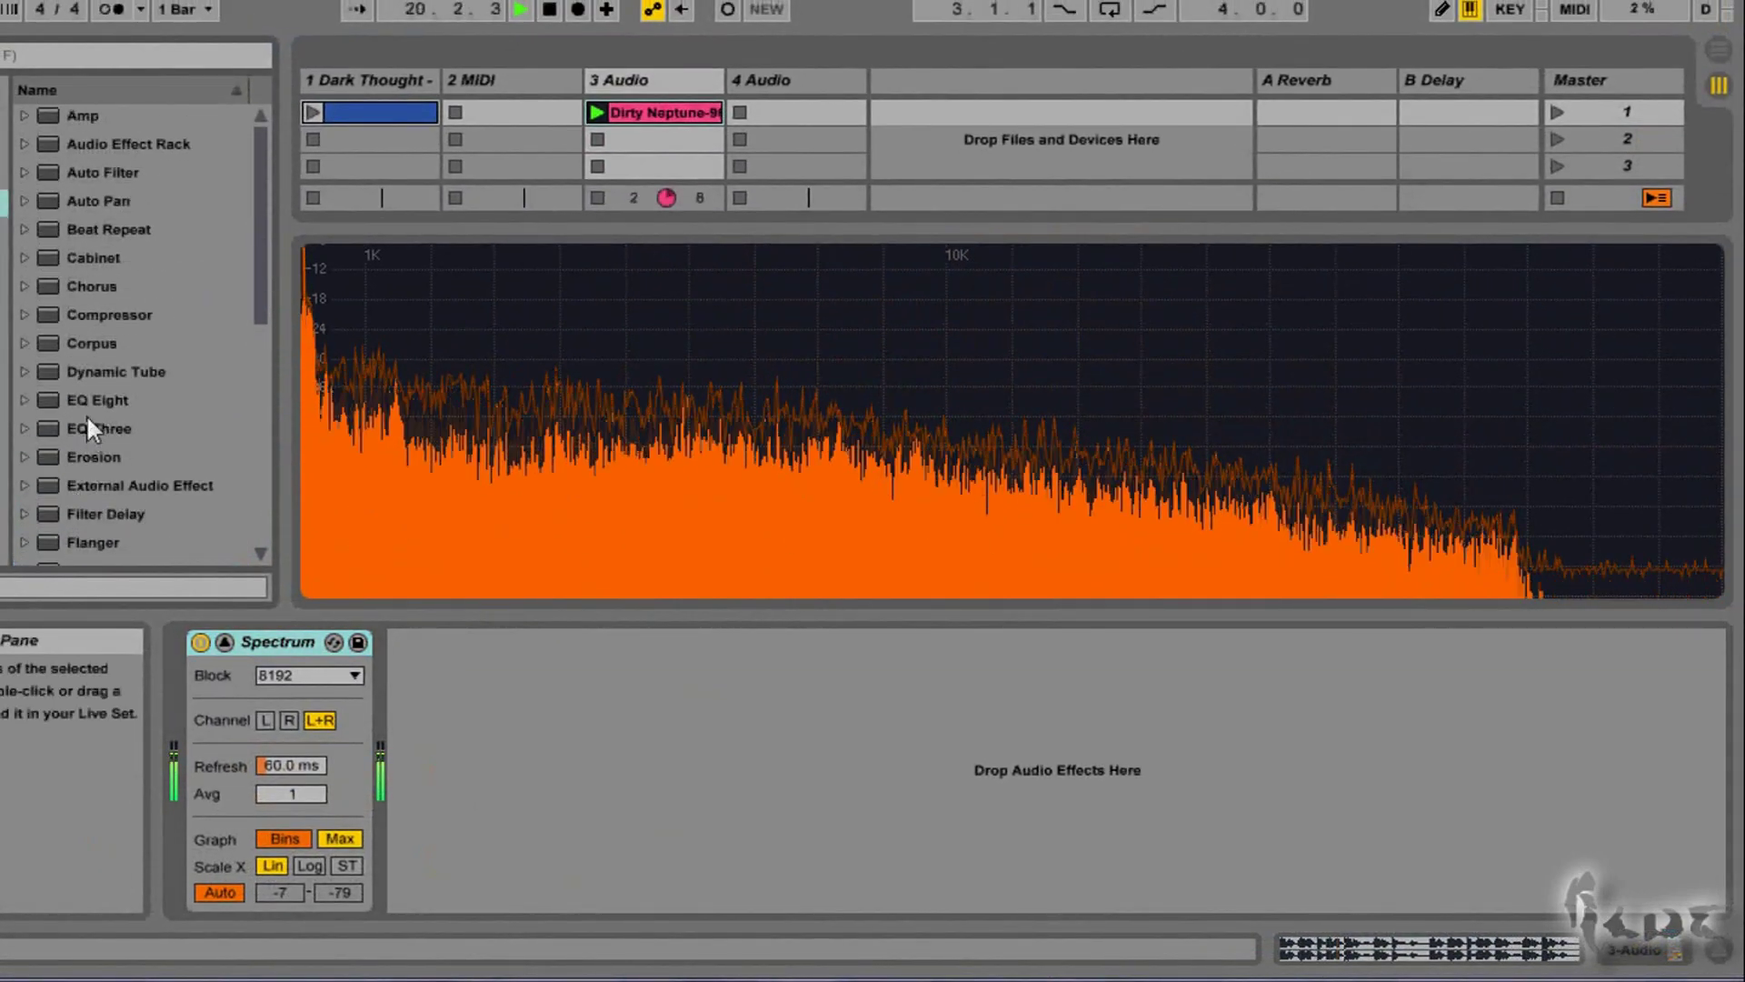
Add EQ Eight, boost bands 3–5, then move band 3 to 74.5 Hz and band 4 to 335 Hz.
left_click_drag(98, 400, 182, 710)
left_click_drag(368, 755, 371, 700)
left_click_drag(501, 754, 555, 673)
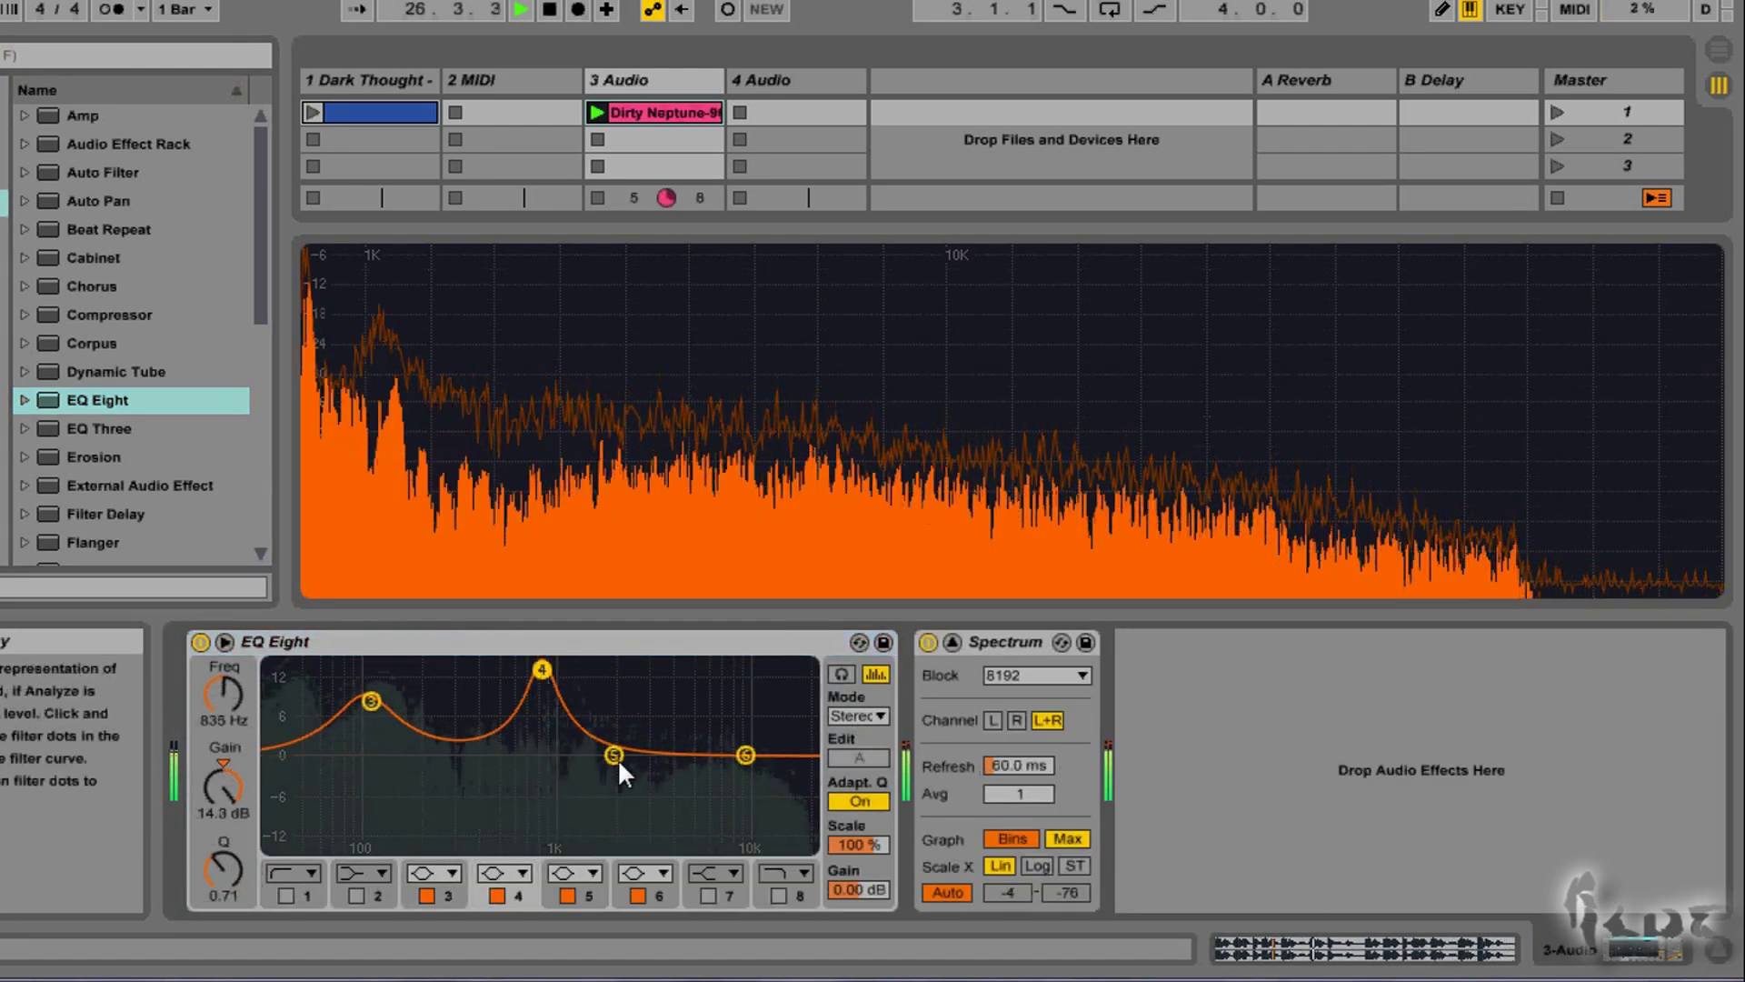
mouse_move(614, 753)
left_mouse_down()
mouse_move(690, 673)
mouse_move(685, 689)
left_mouse_up()
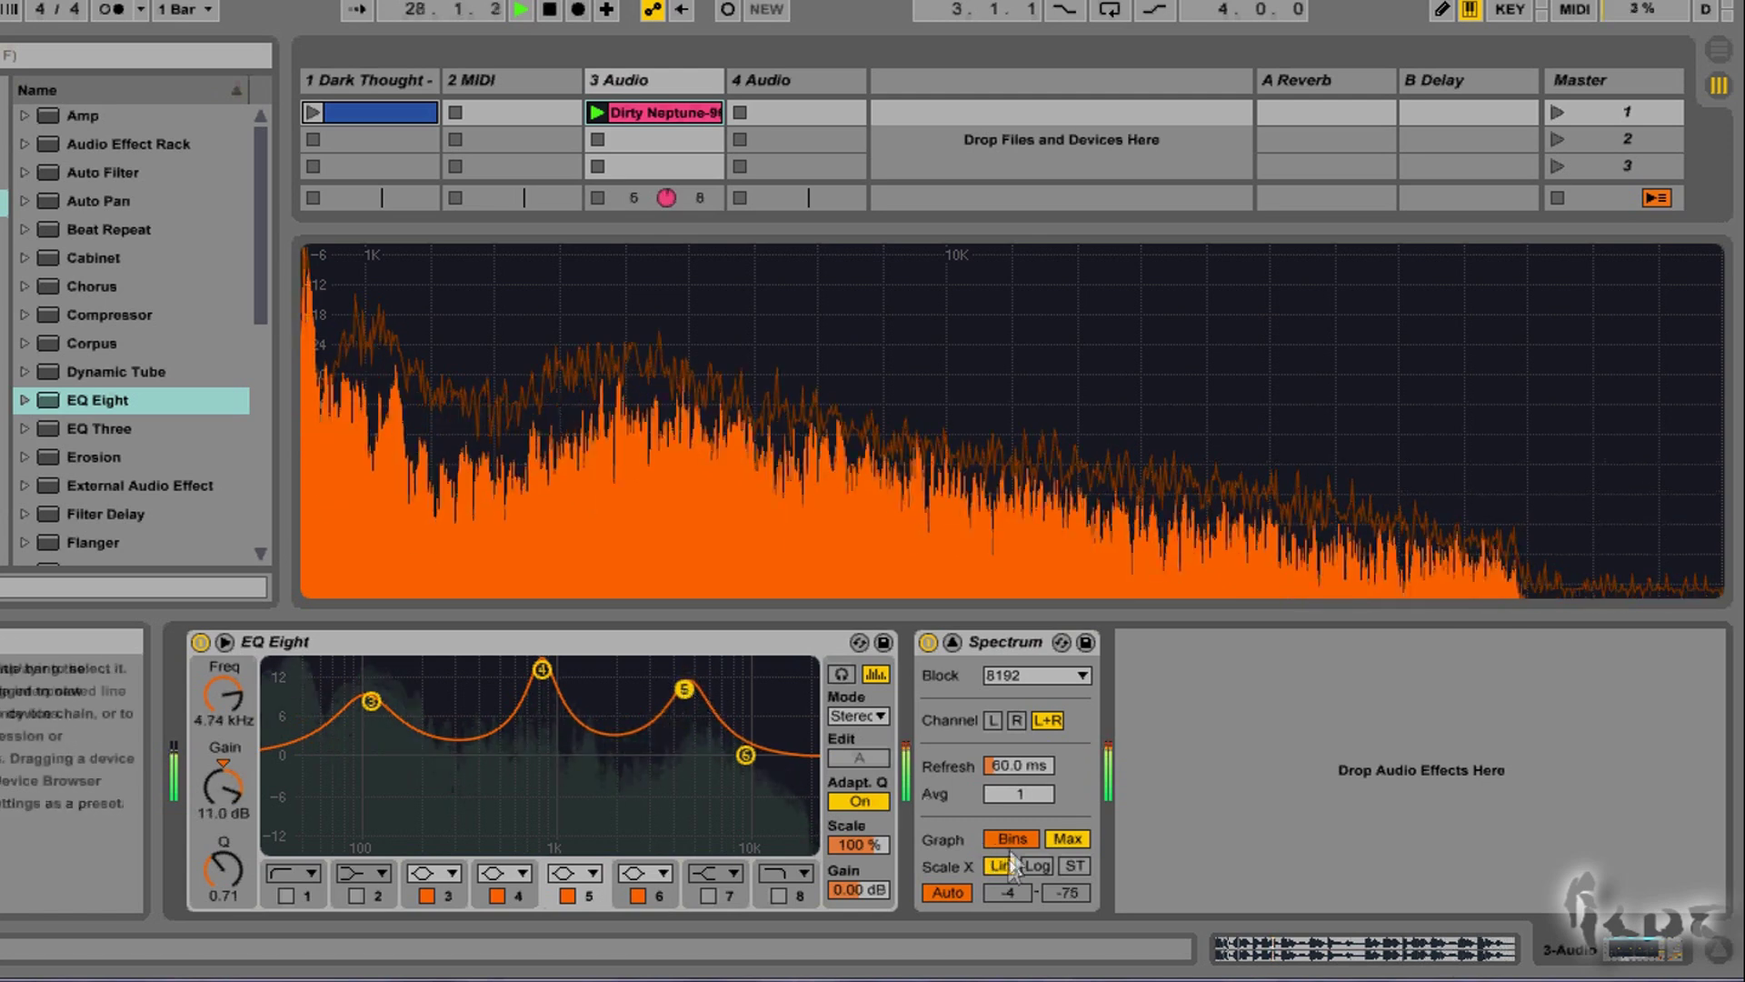
left_click(1039, 865)
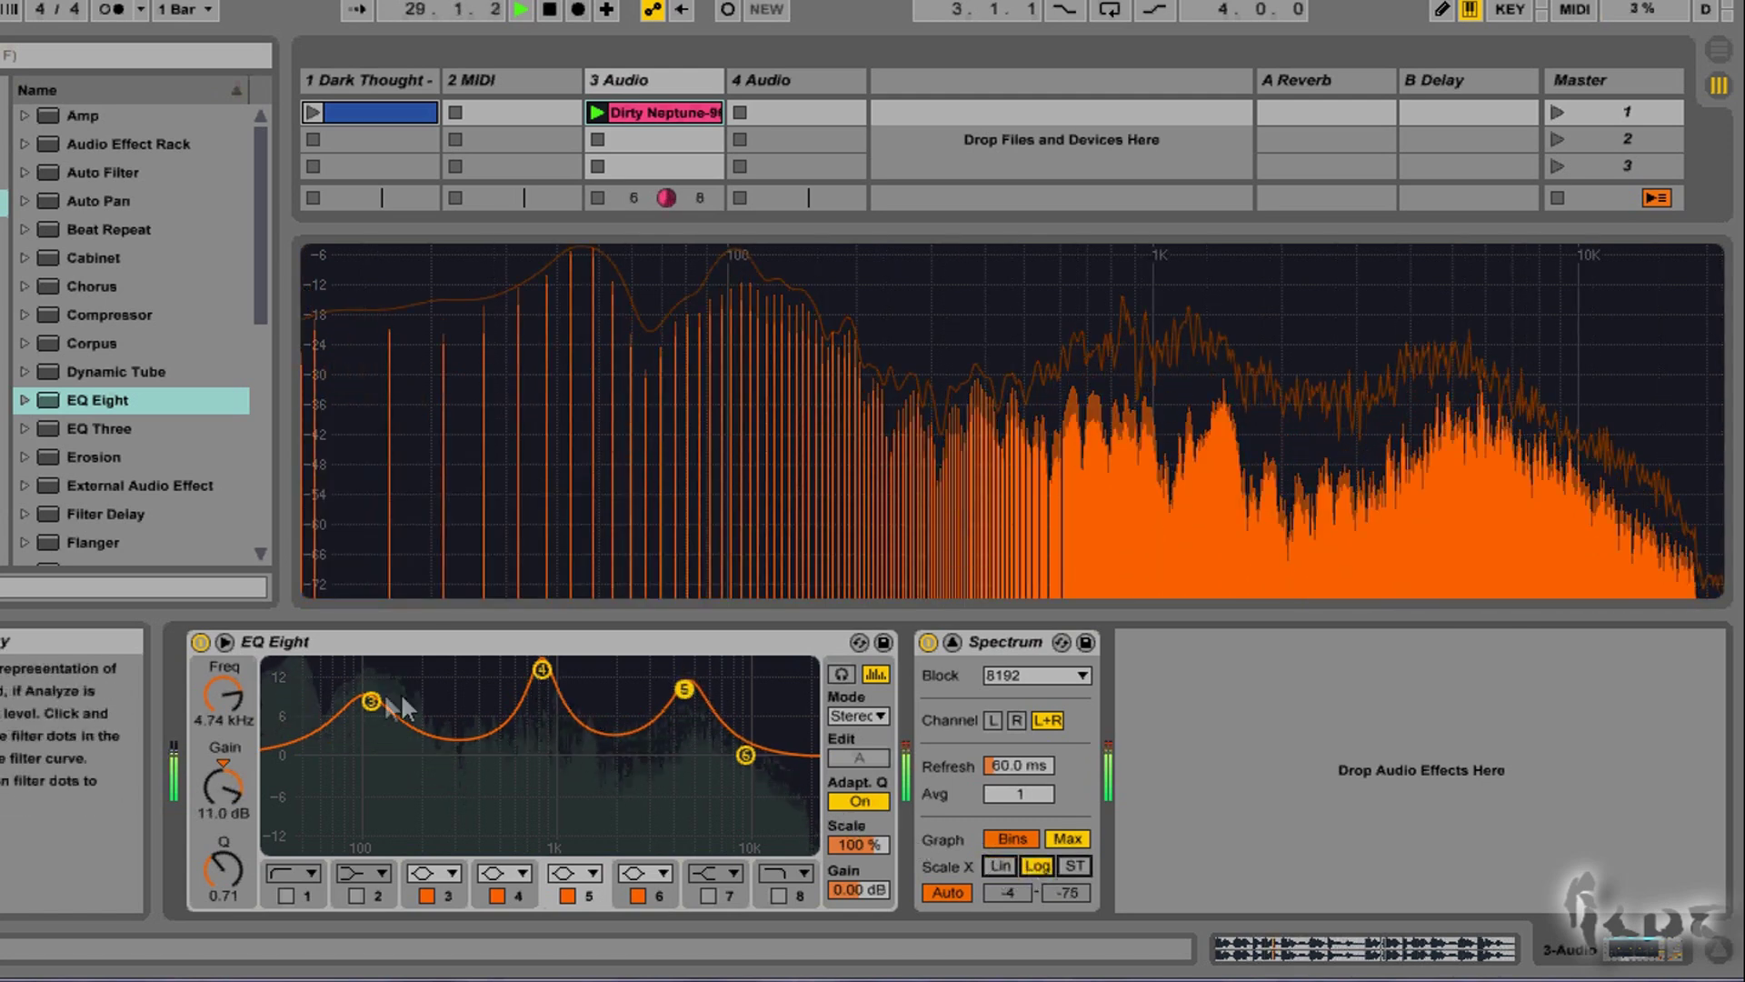
left_click_drag(371, 701, 343, 749)
left_click_drag(541, 669, 466, 696)
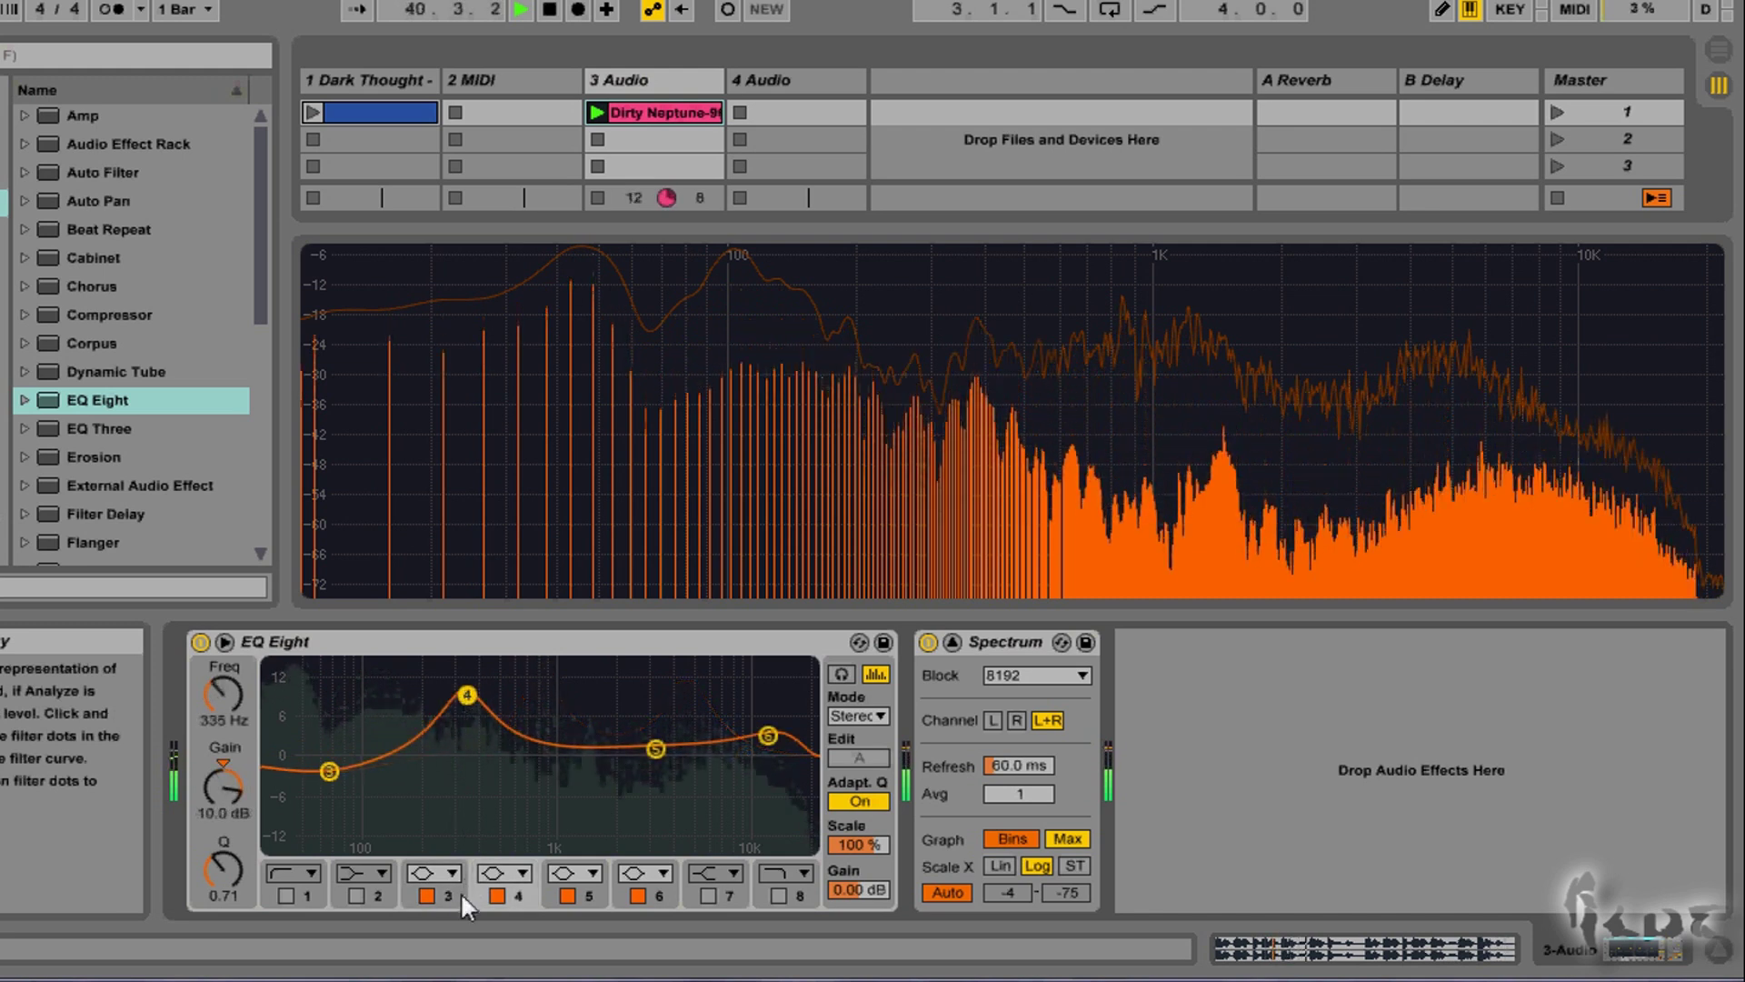
Make bands 4 and 5 notches, placing band 5 at 1.34 kHz and band 4 at 440 Hz.
left_click(520, 868)
left_click(504, 791)
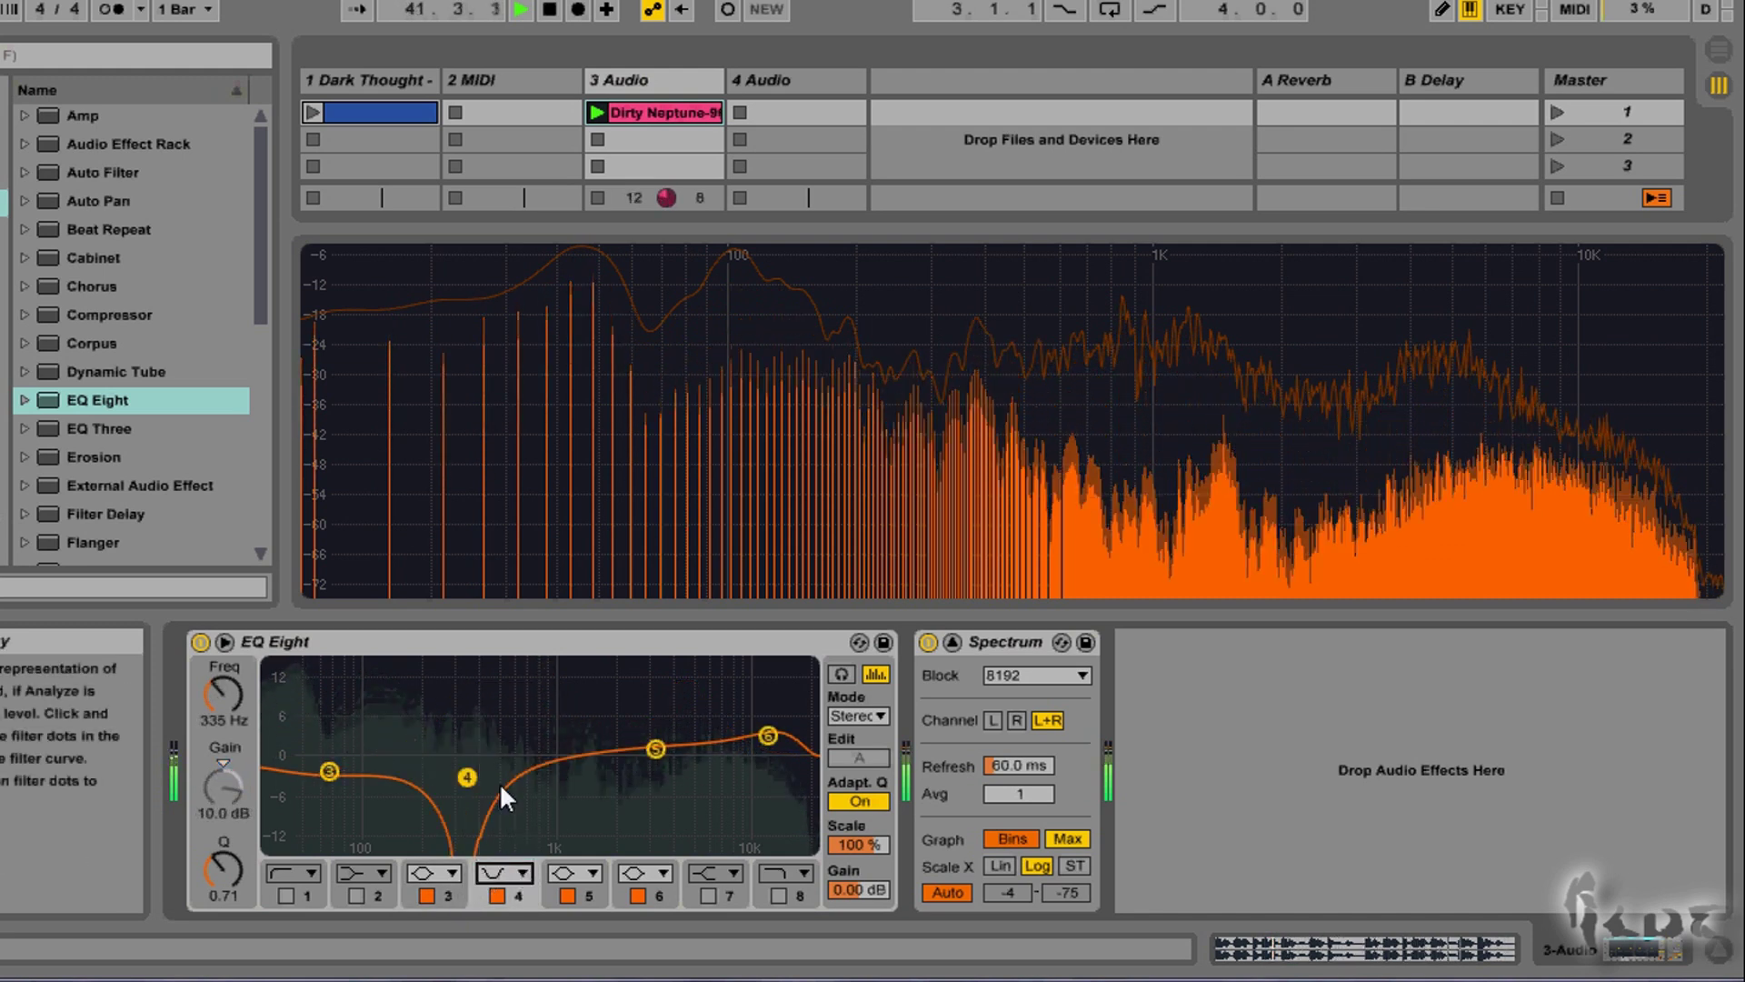
left_click_drag(465, 779, 664, 785)
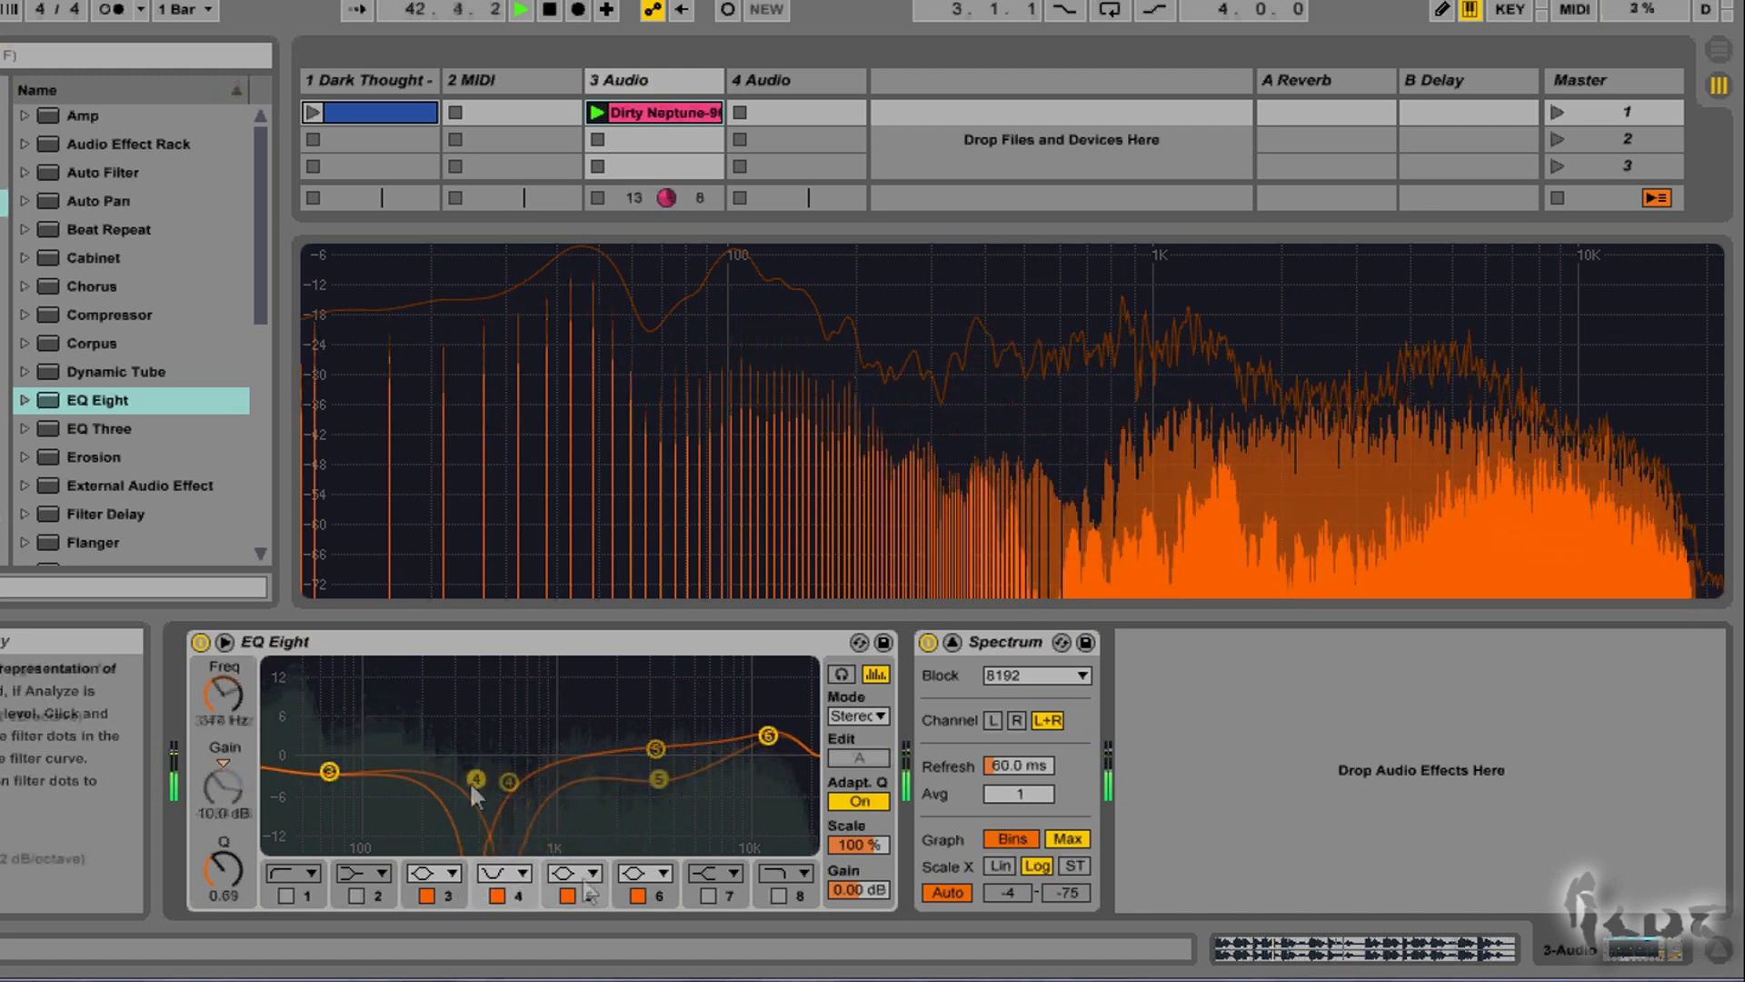
left_click(590, 873)
left_click(585, 782)
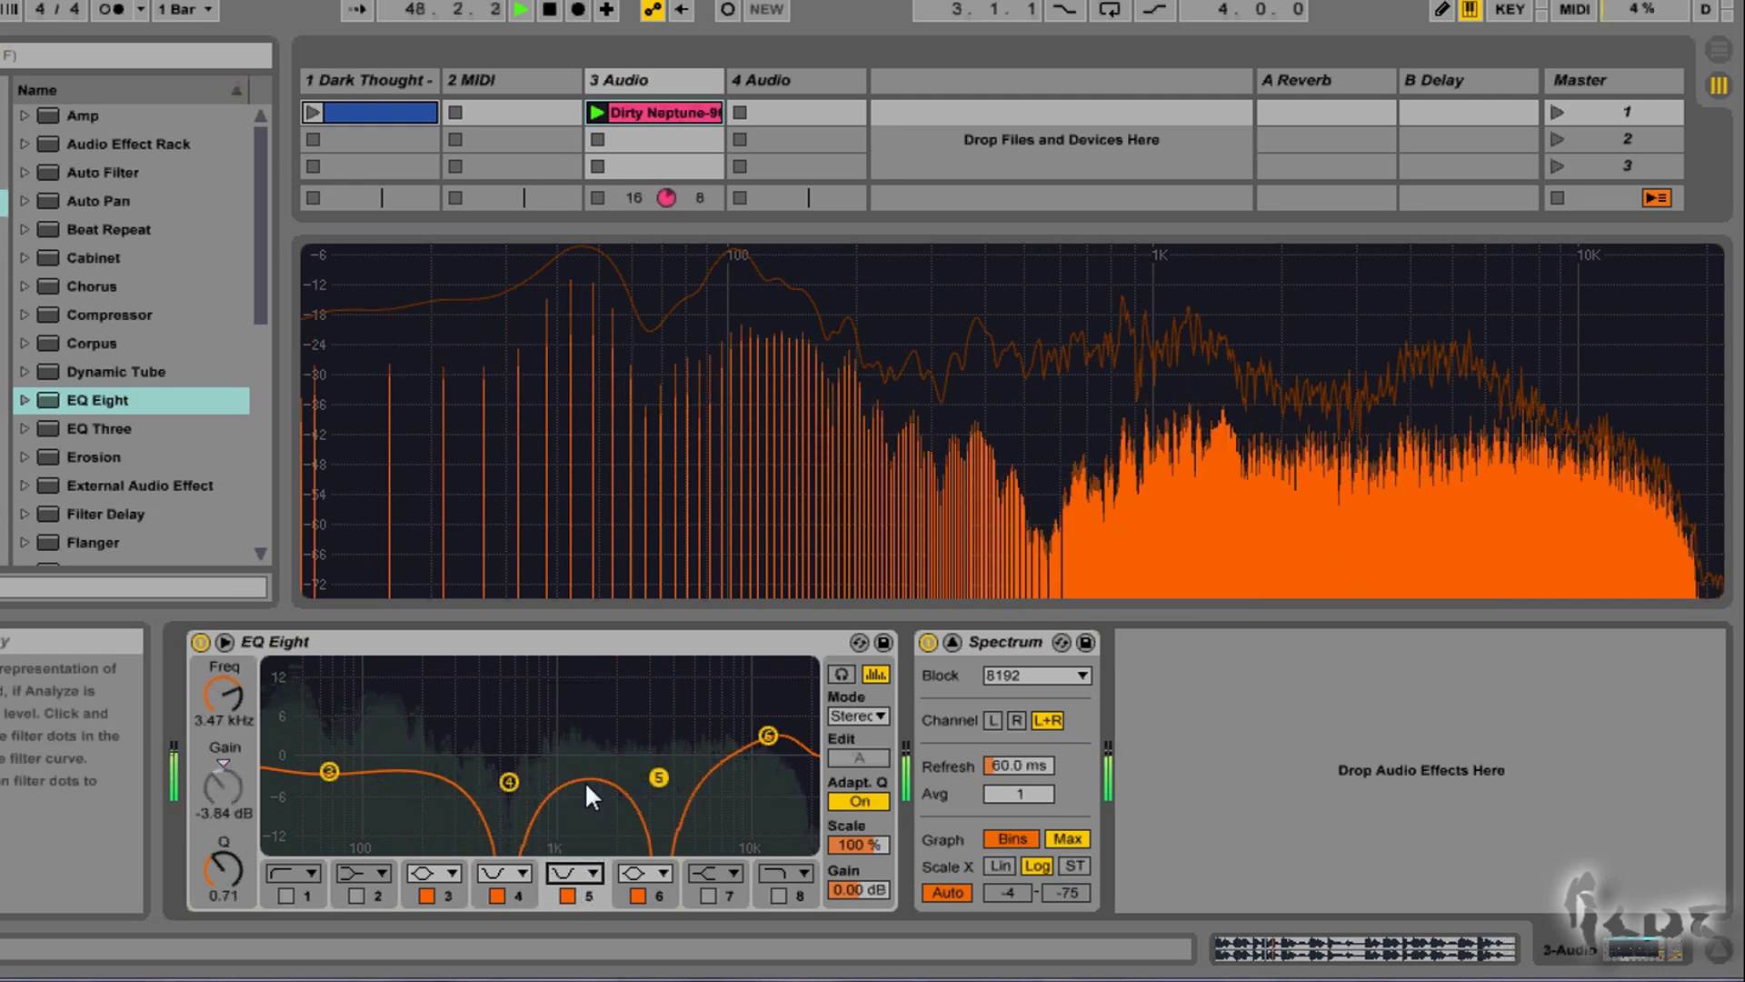
left_click_drag(658, 778, 581, 848)
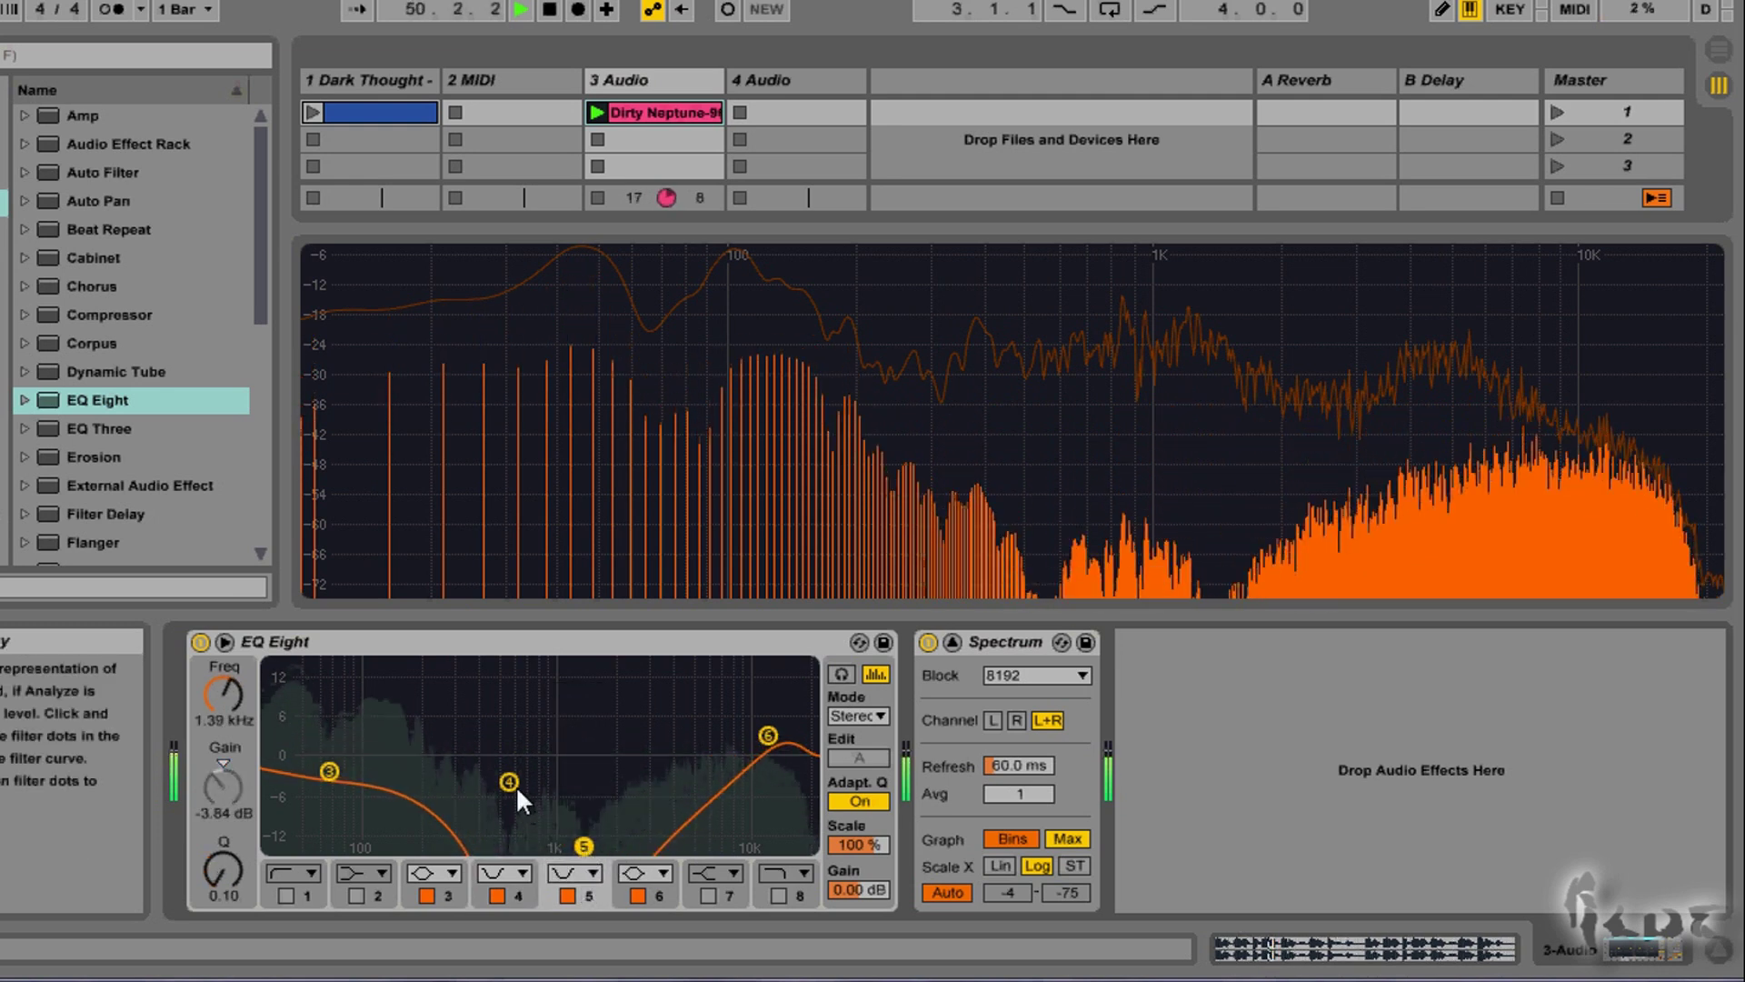
left_click_drag(509, 781, 479, 844)
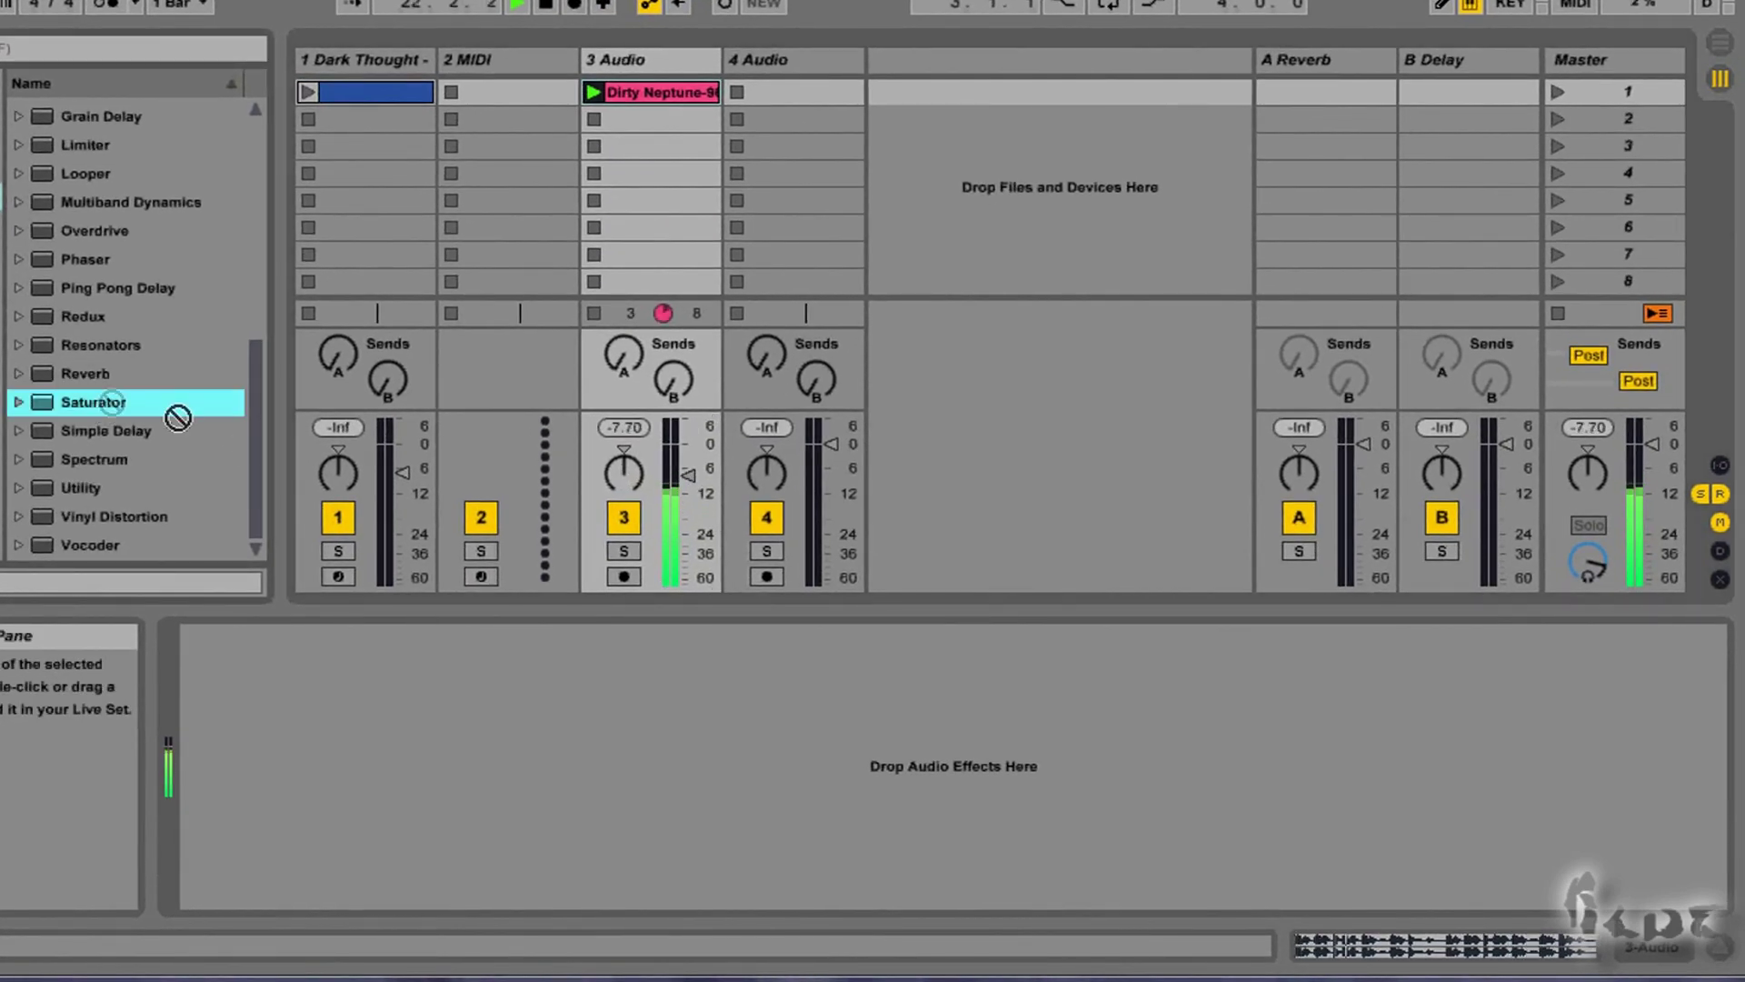
Add Saturator and try Medium Curve, Hard Curve, then Analog Clip, lowering track 3's volume.
left_click_drag(189, 401, 391, 751)
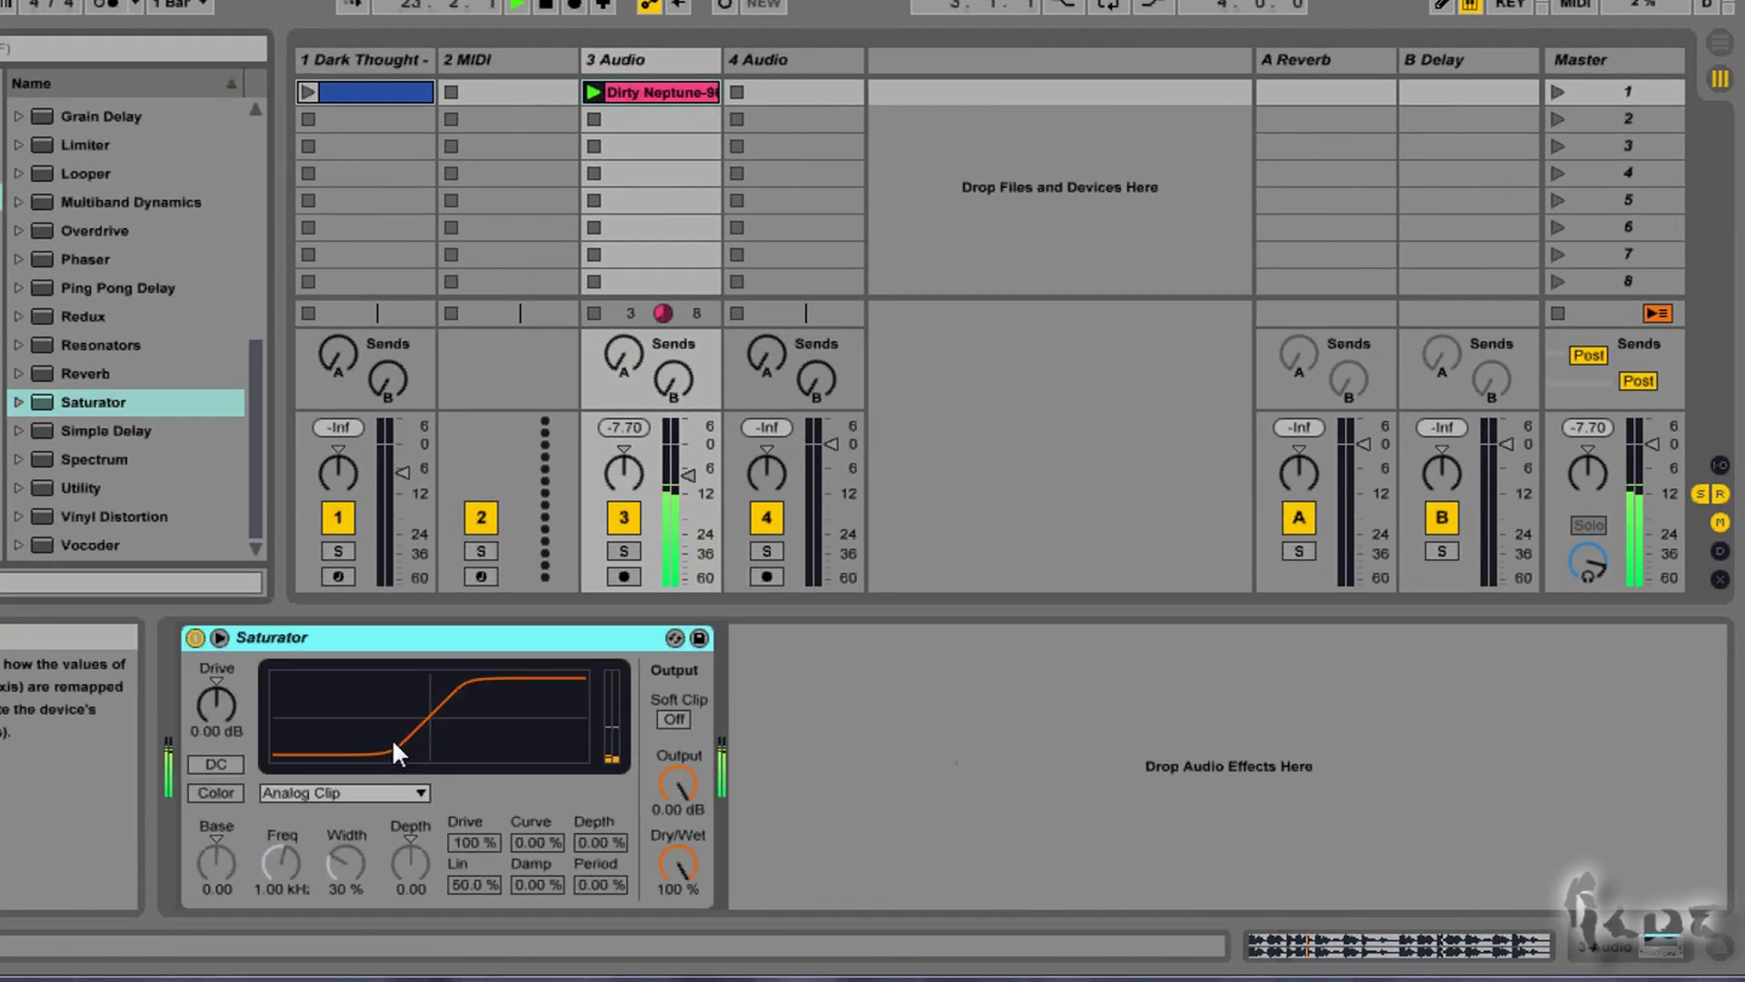
left_click(420, 789)
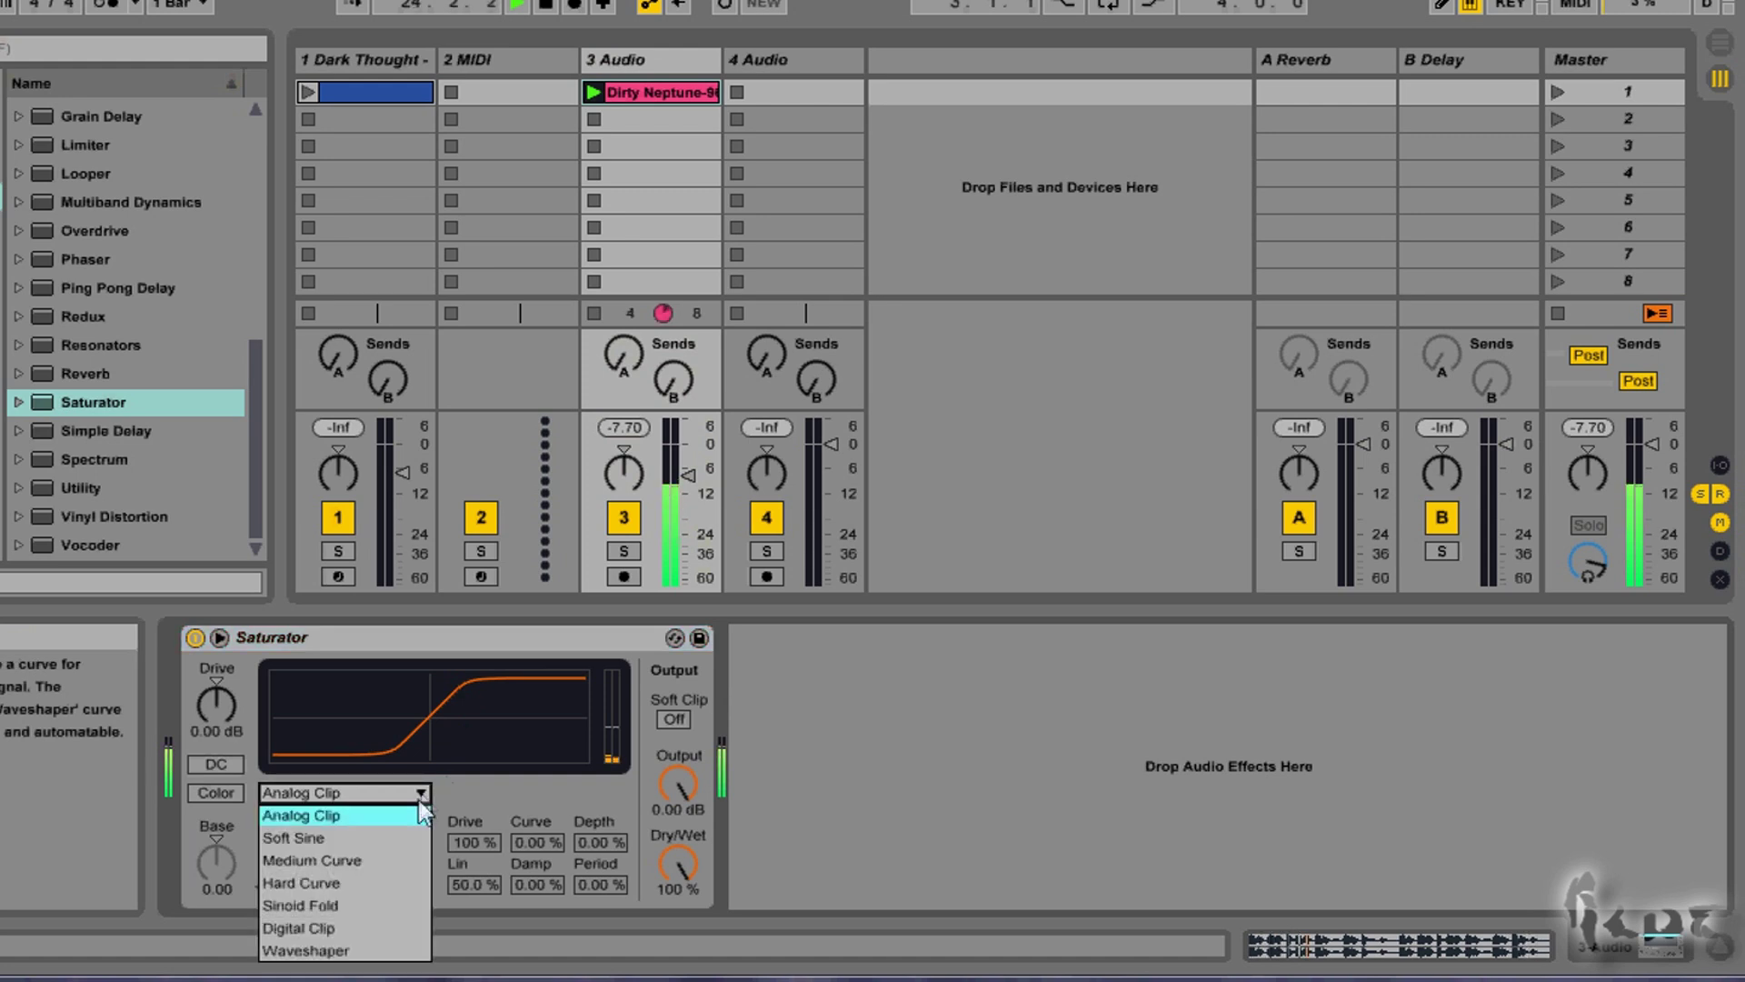
left_click(368, 858)
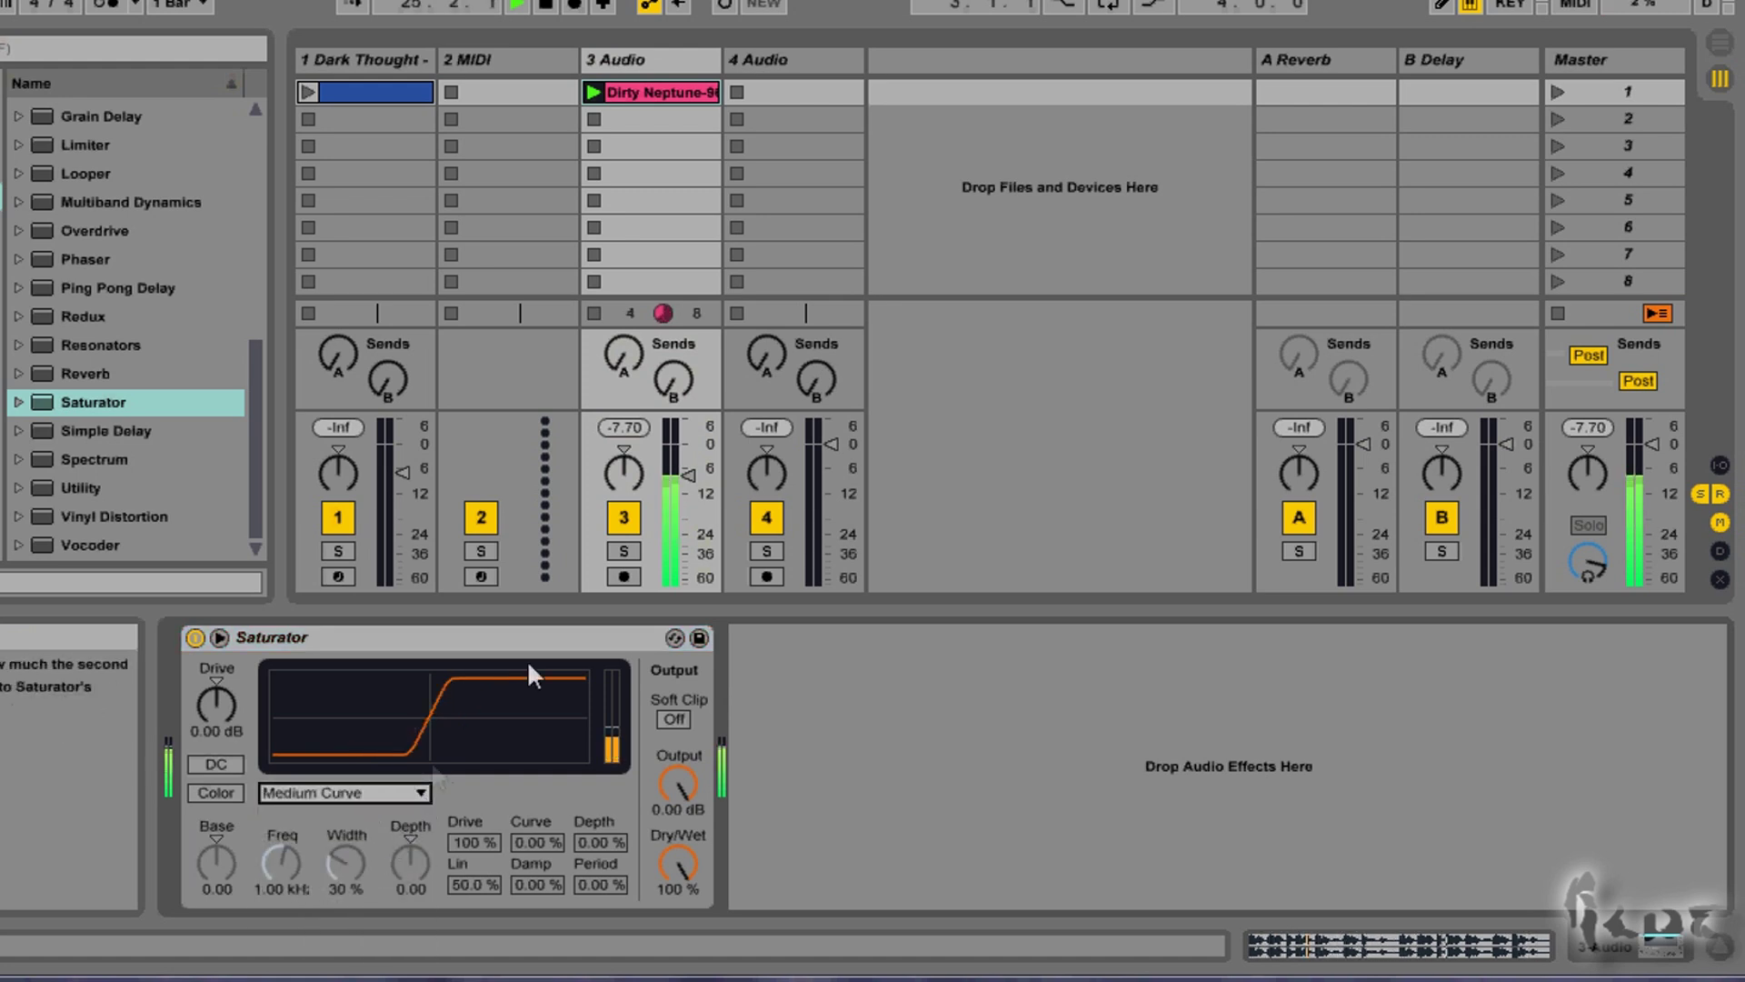
left_click(694, 477)
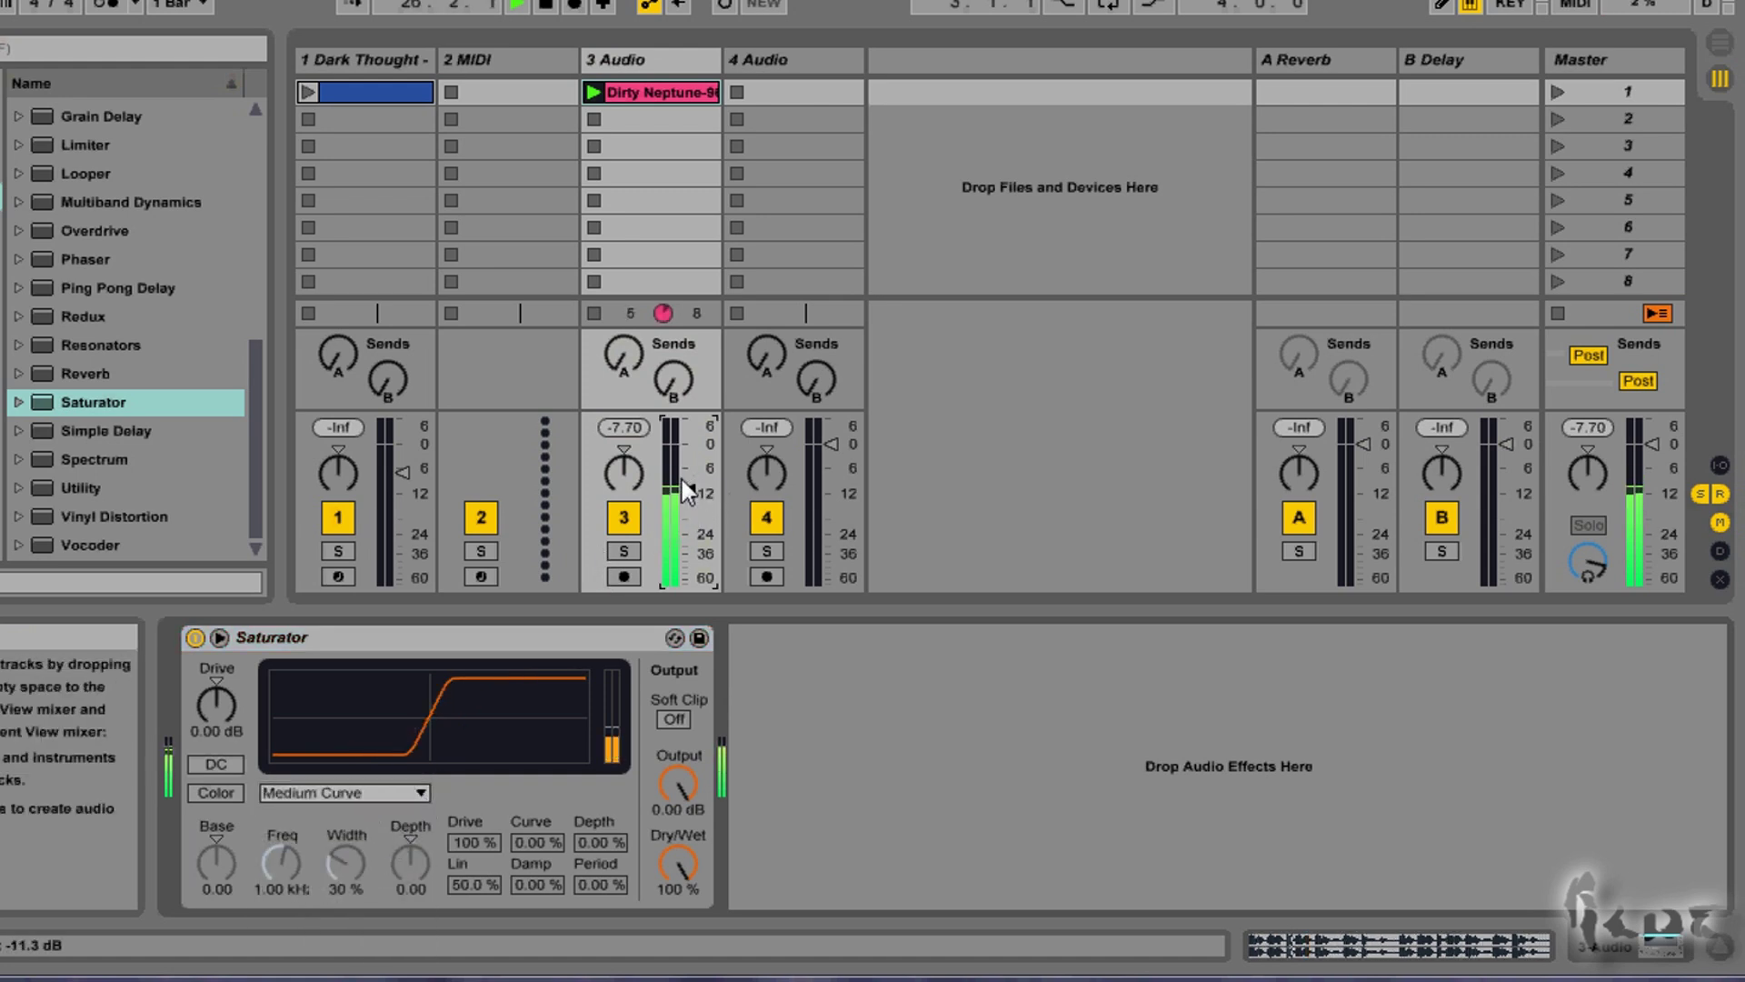
left_click(420, 793)
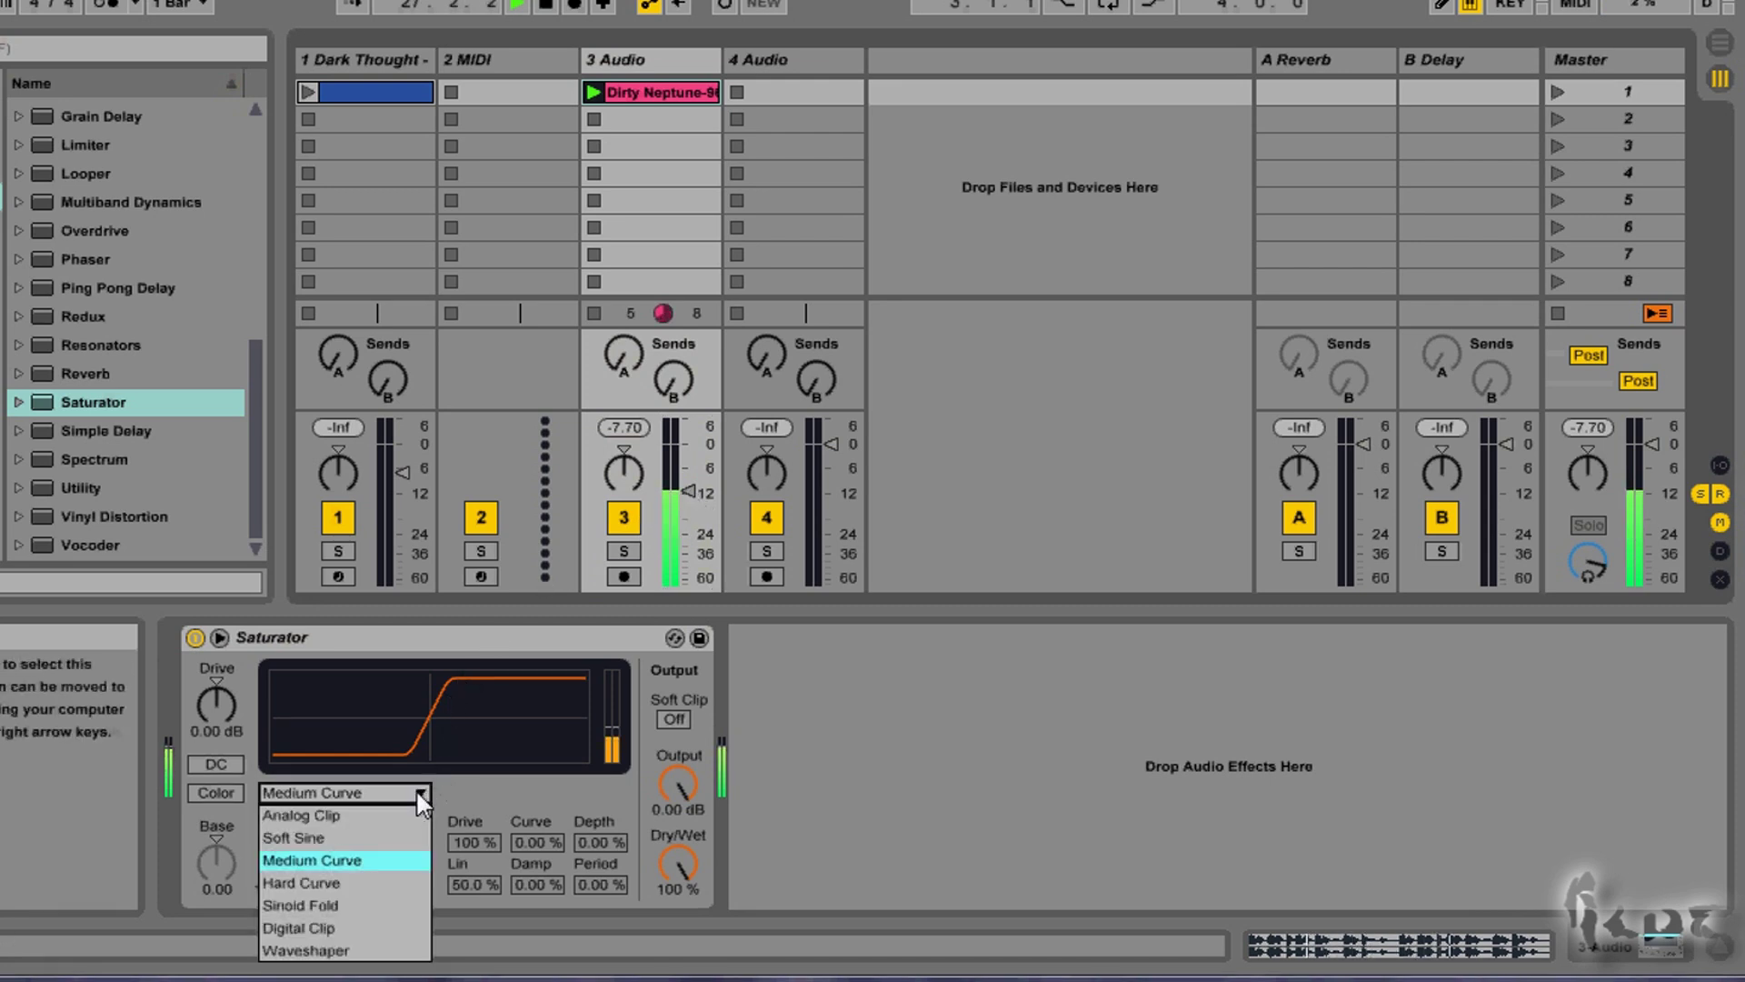
left_click(377, 882)
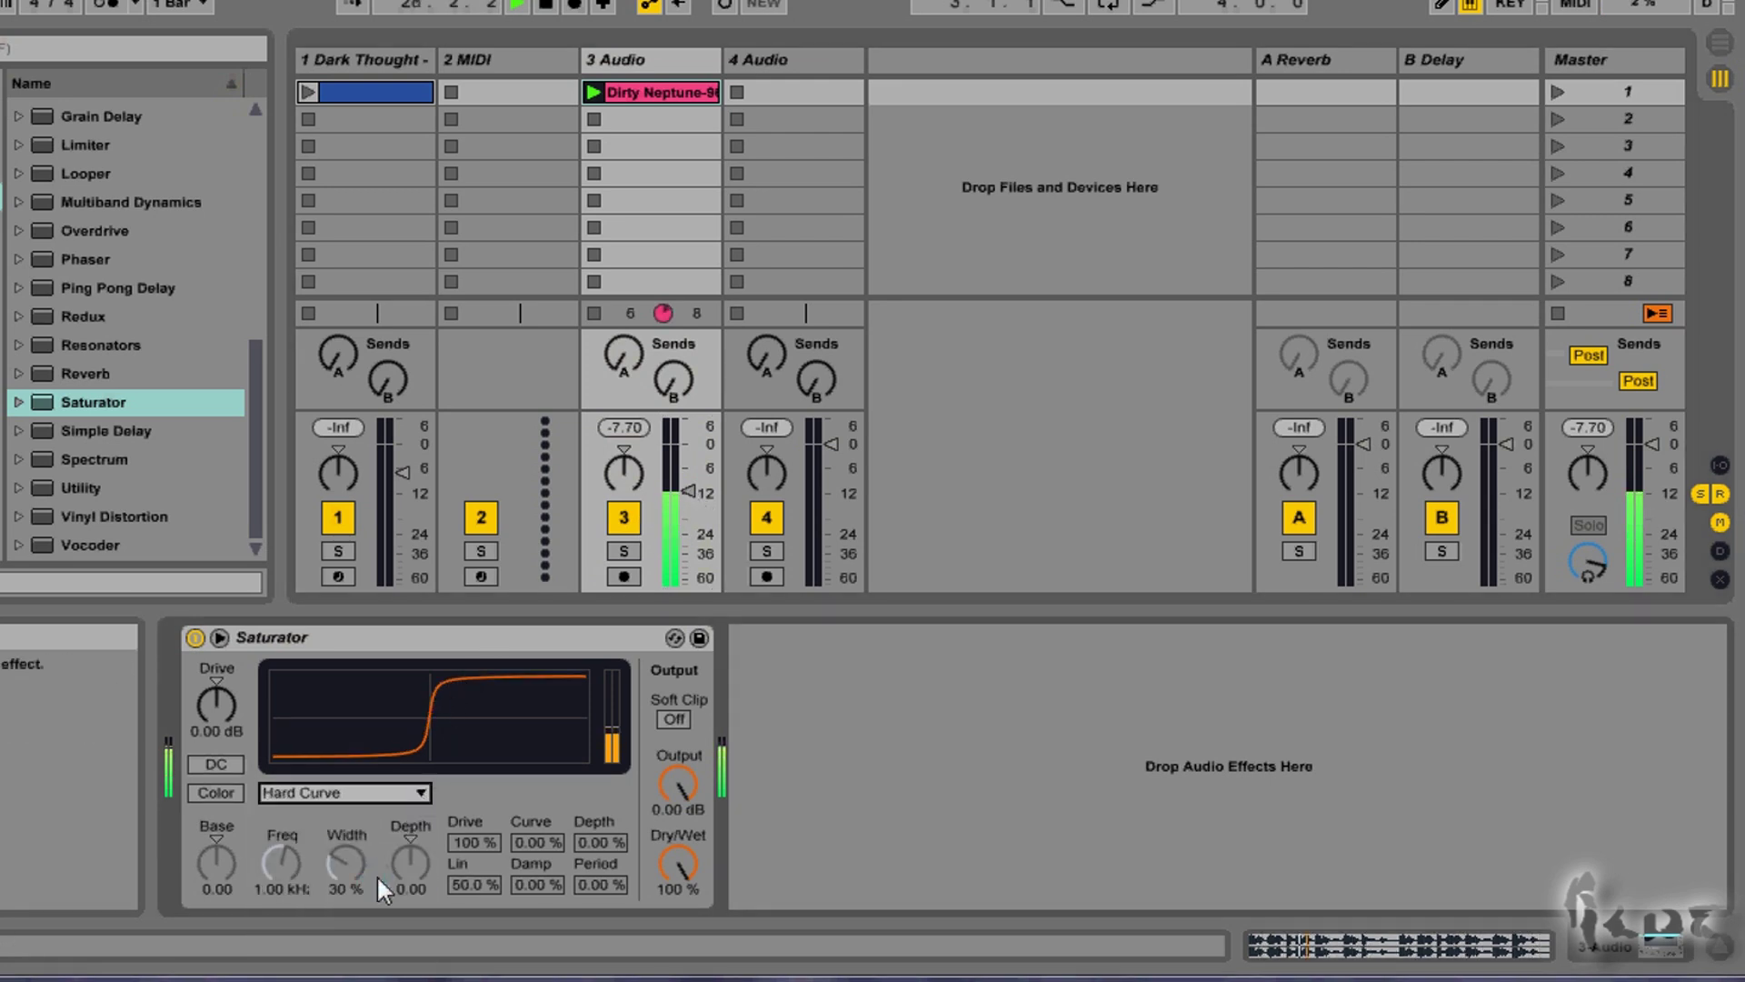
left_click(406, 793)
left_click(374, 816)
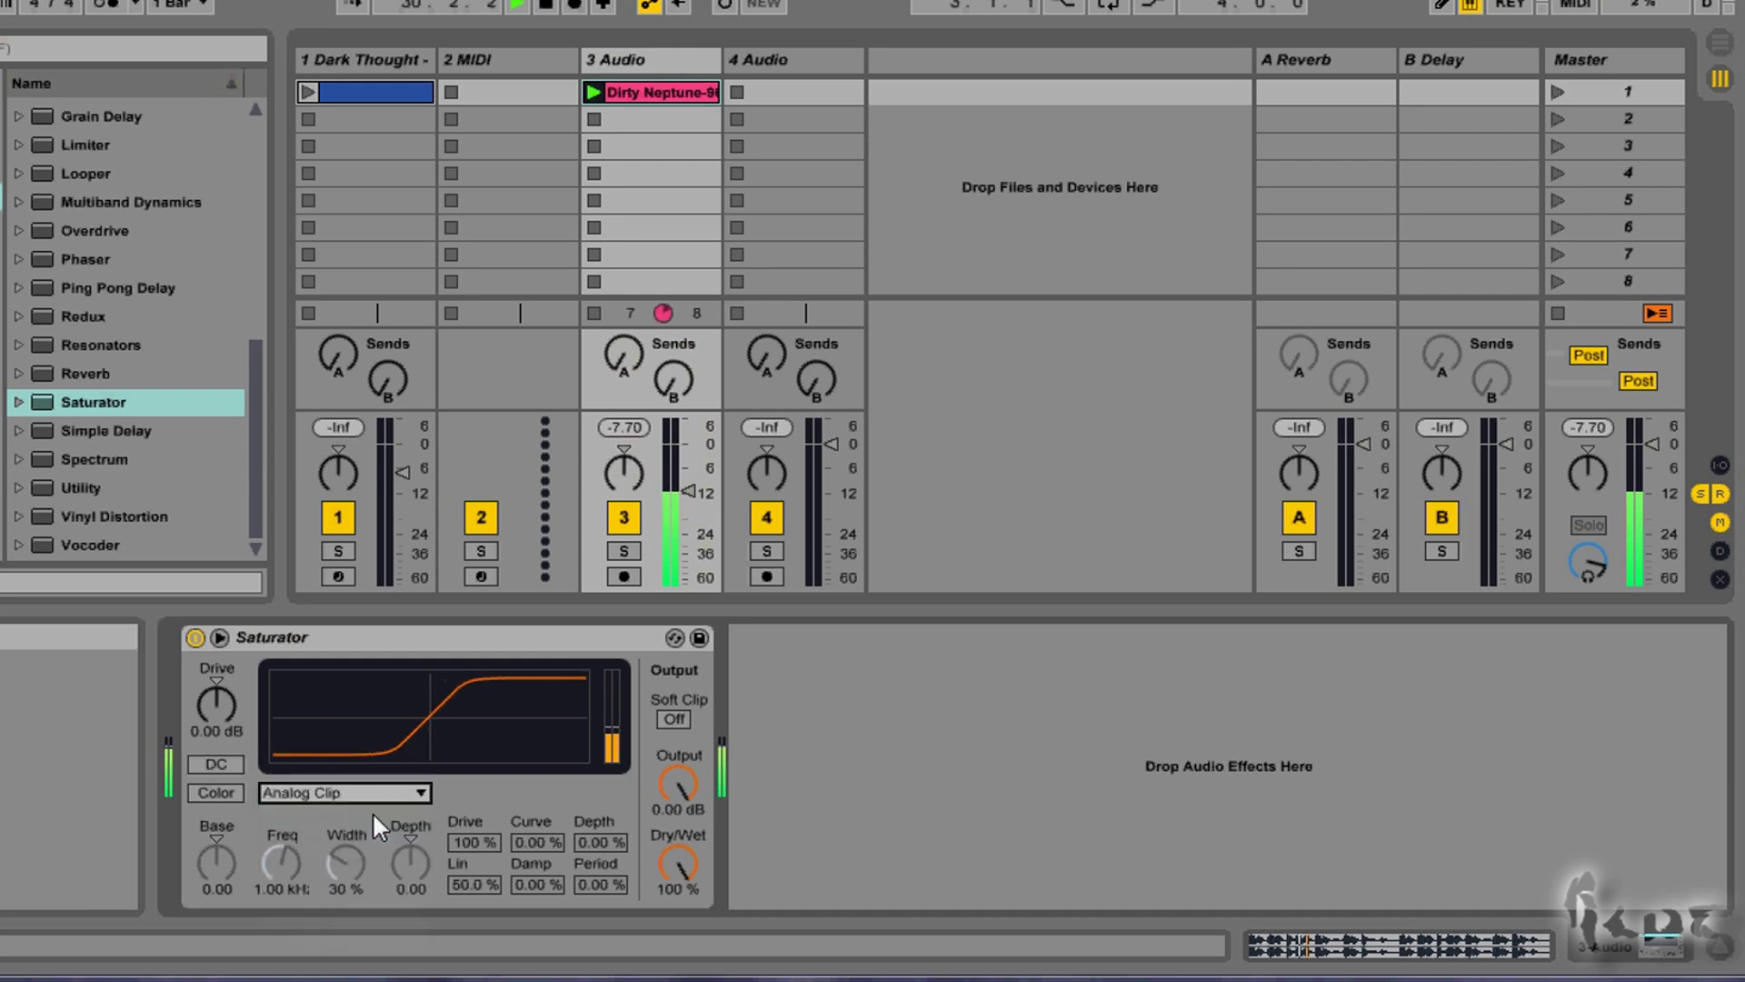
Enable Saturator's Color and adjust Base, frequency to 961 Hz, width, and depth to 2.67.
left_click(219, 790)
left_click_drag(216, 853, 217, 852)
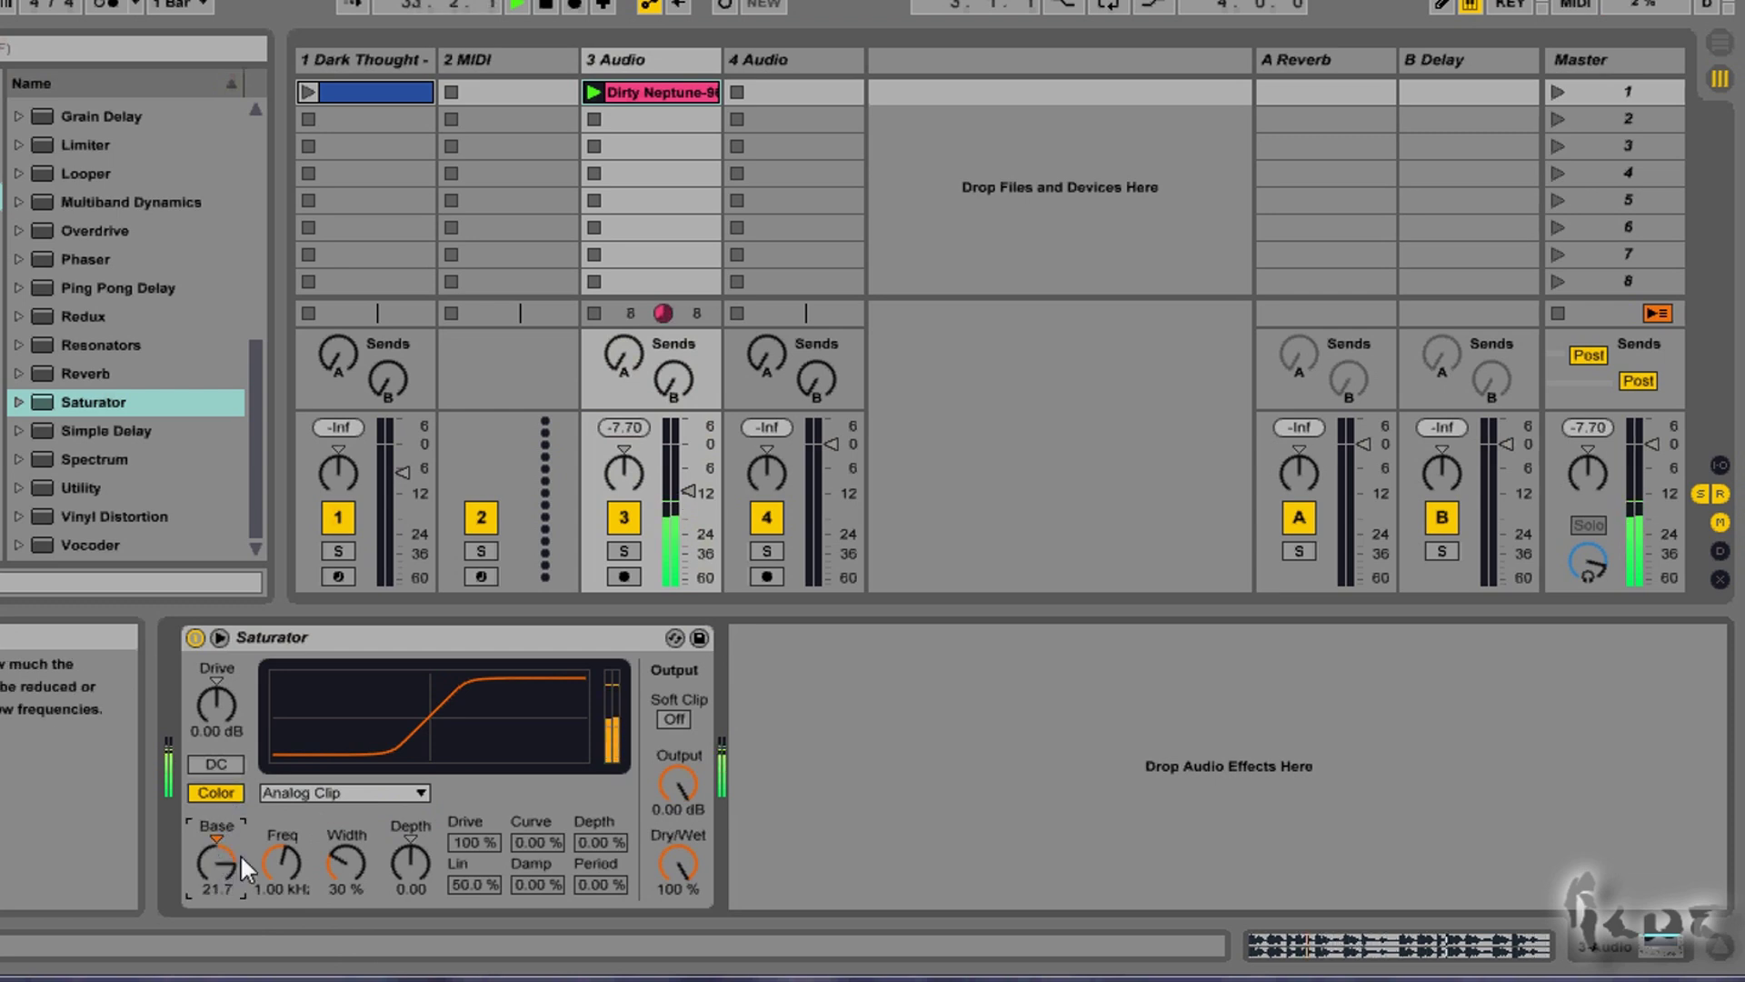
left_click_drag(282, 857, 282, 859)
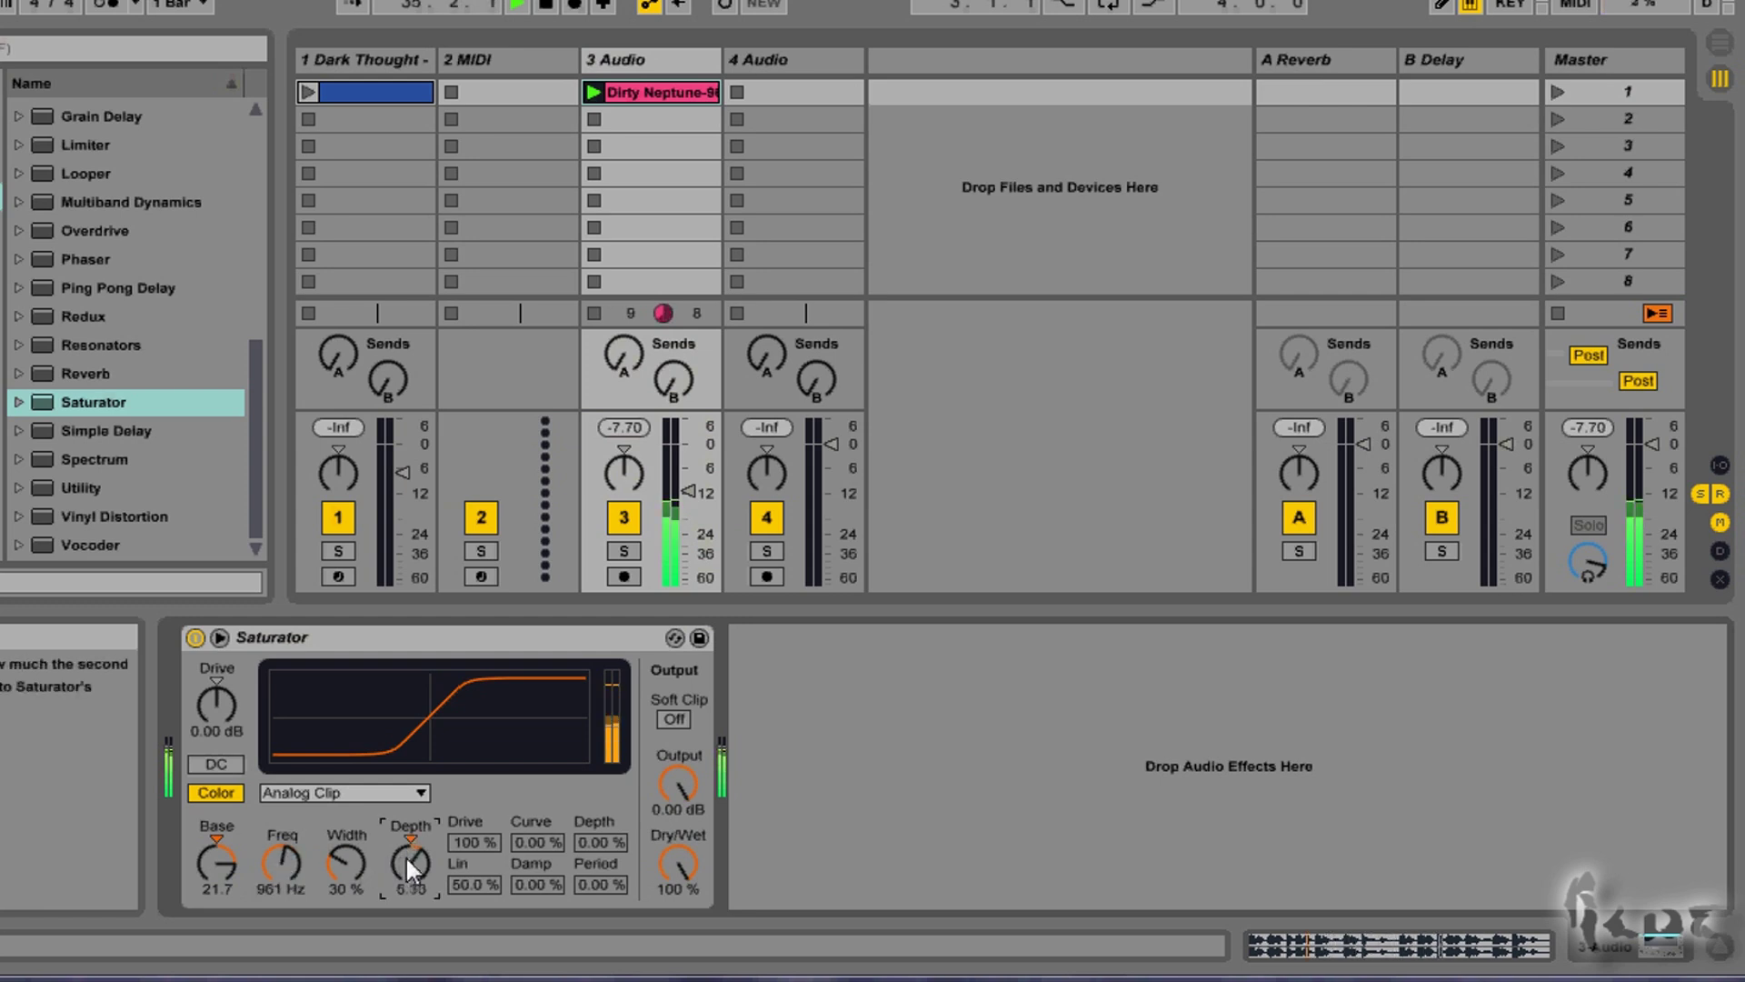
mouse_move(405, 855)
left_mouse_down()
mouse_move(344, 857)
mouse_move(419, 863)
left_mouse_up()
left_click(343, 859)
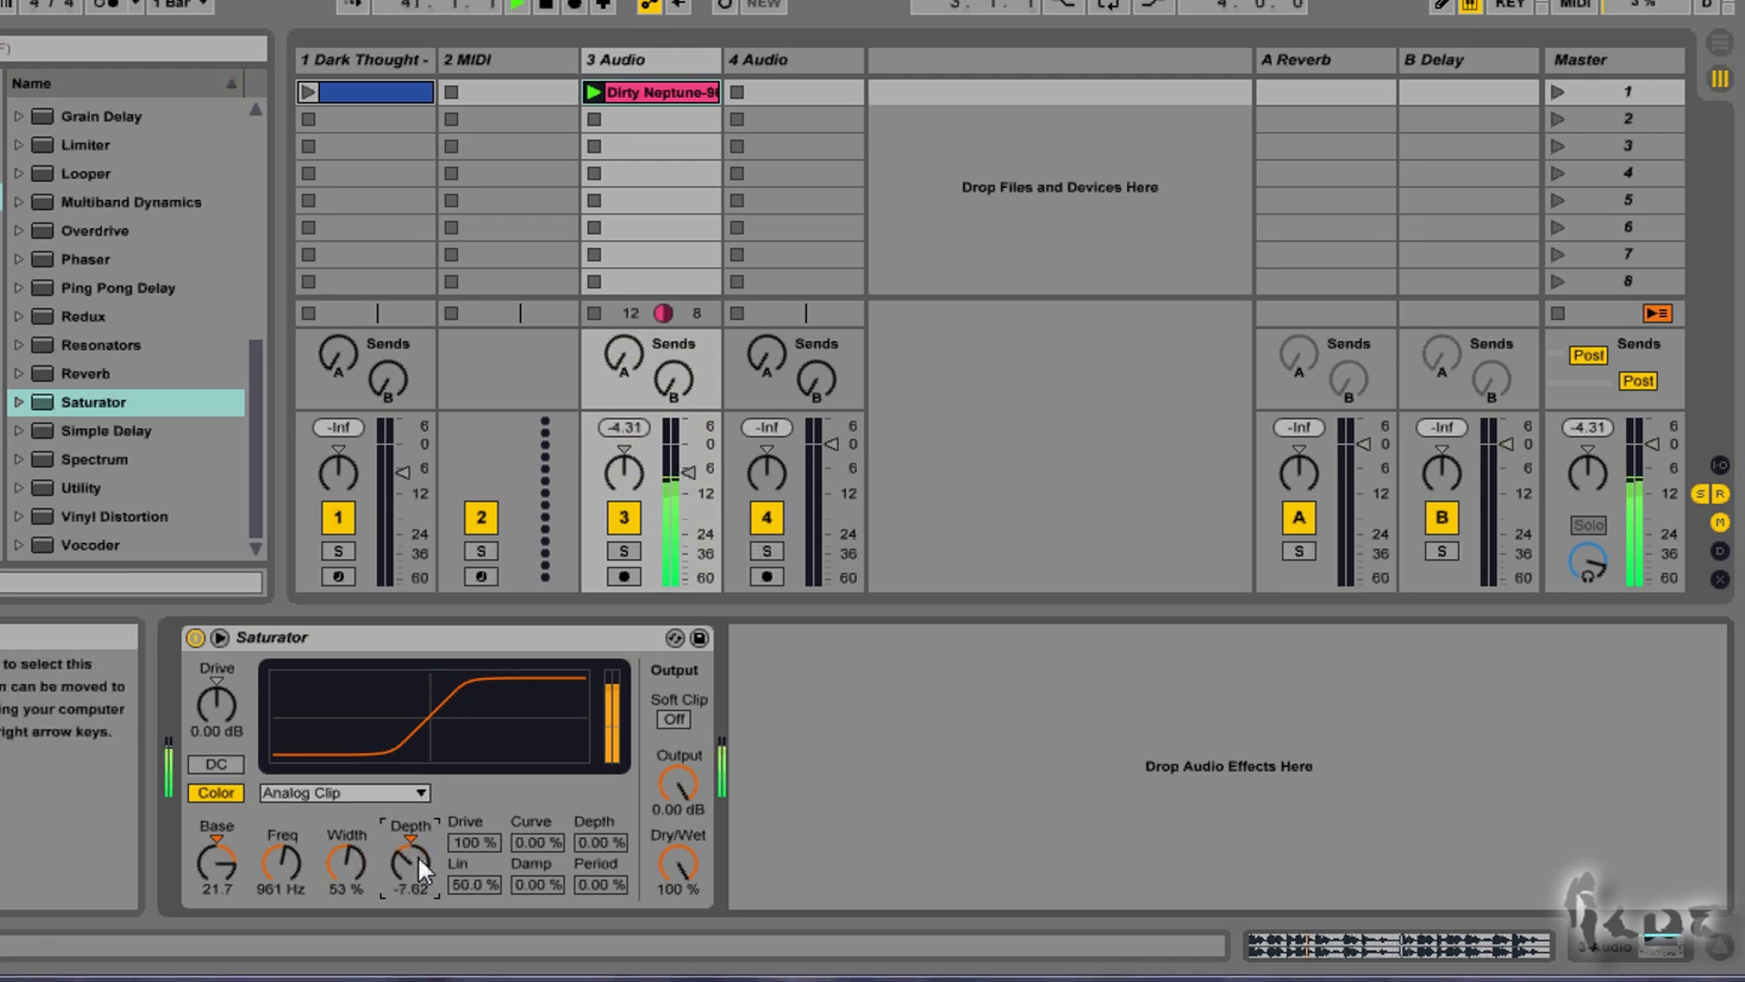
left_click_drag(417, 854, 417, 829)
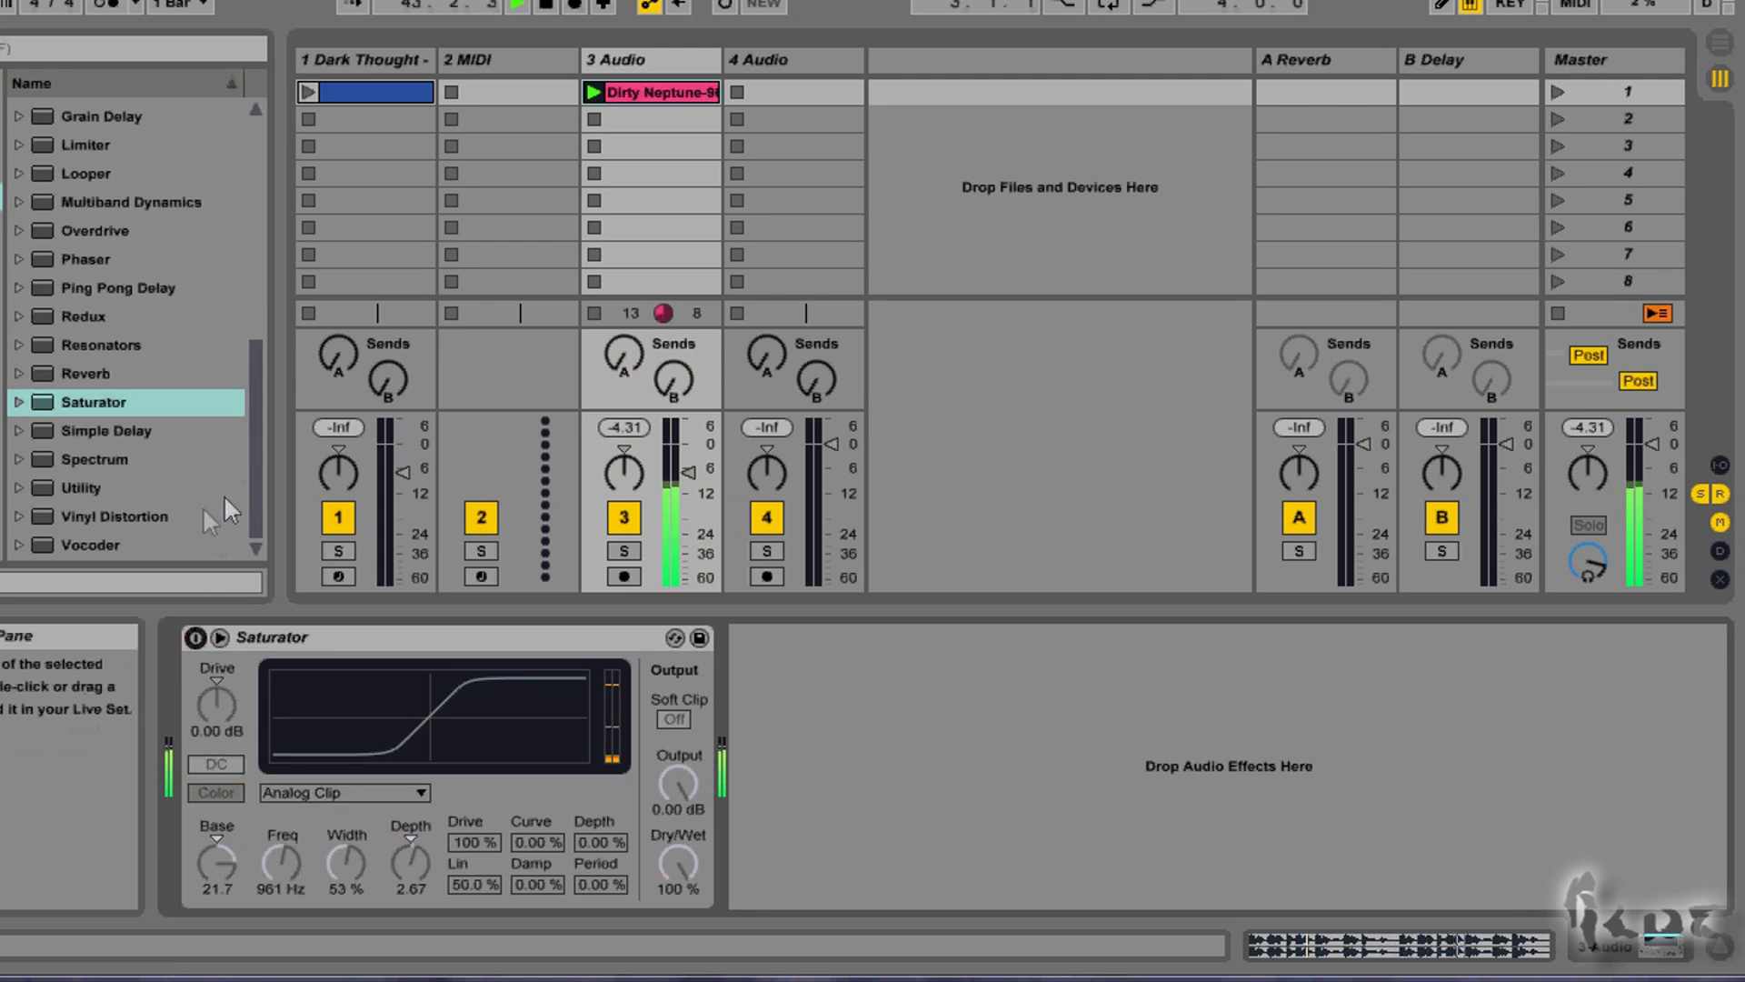
Add Vinyl Distortion after Saturator and shift its pinch down to 309 Hz.
left_click(143, 516)
mouse_move(144, 517)
left_mouse_down()
mouse_move(781, 723)
mouse_move(949, 695)
mouse_move(951, 710)
left_mouse_up()
left_click_drag(947, 865, 820, 826)
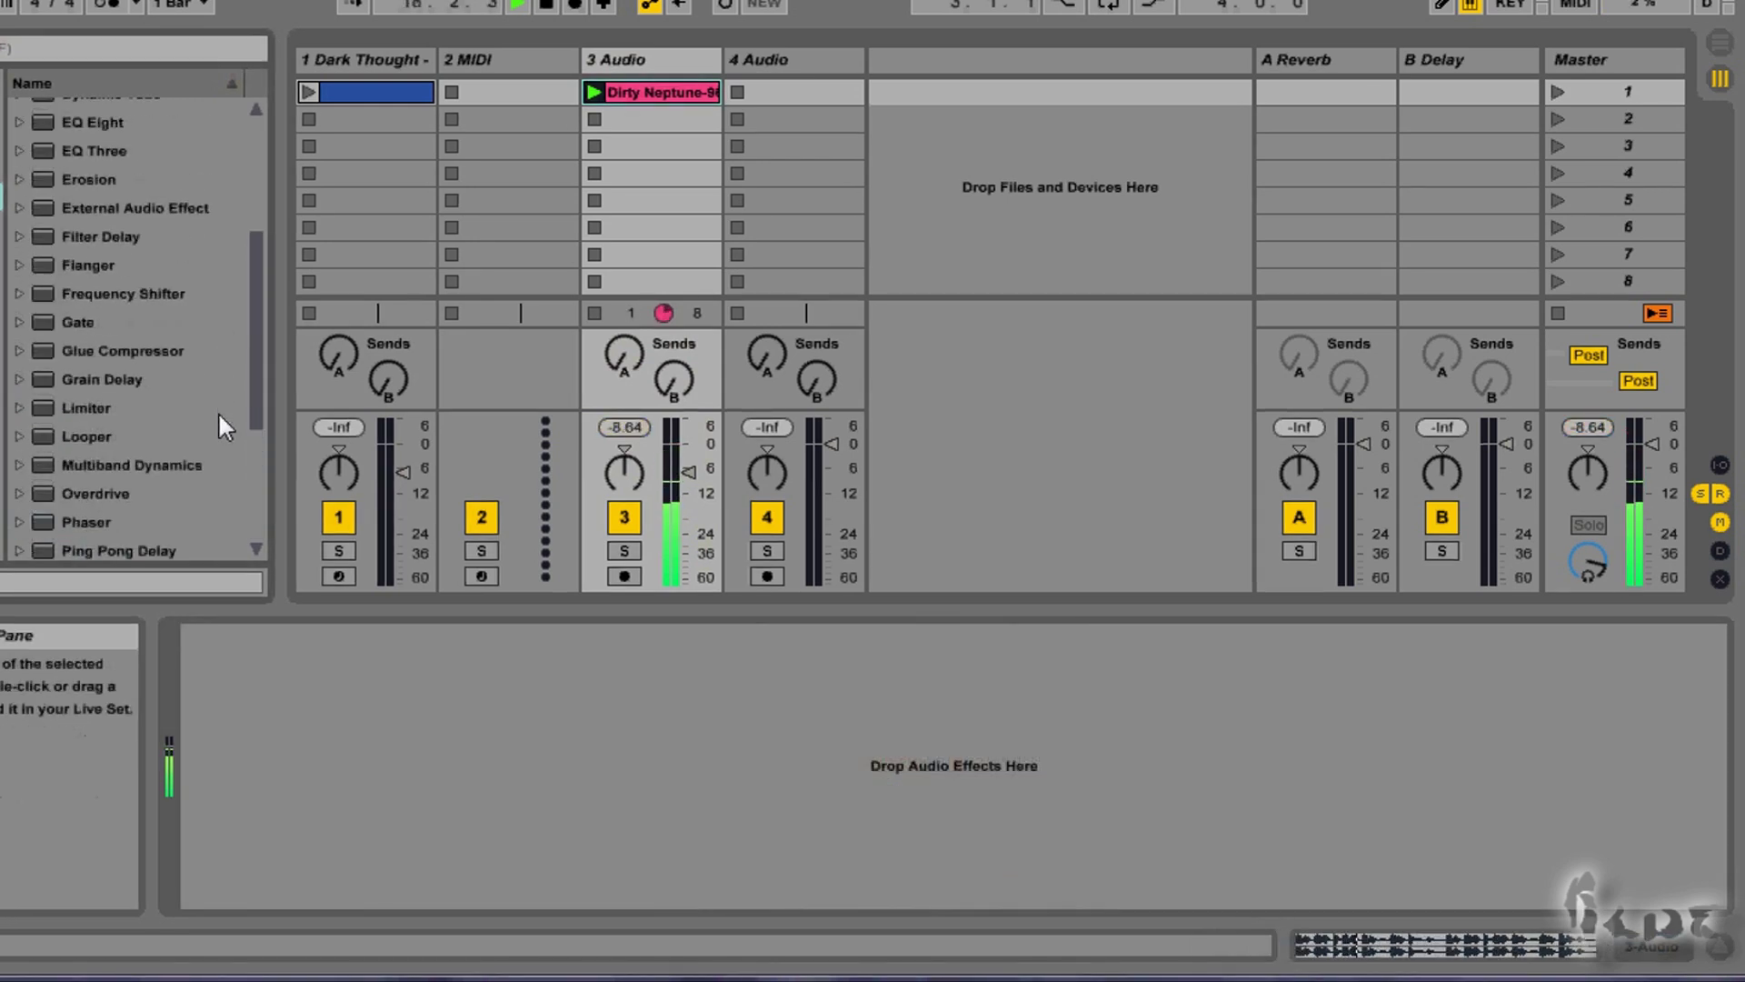
Load Flanger onto track 3, drop its feedback to 0.80 and raise the Hi Pass cutoff.
left_click(100, 236)
left_click_drag(88, 265, 399, 774)
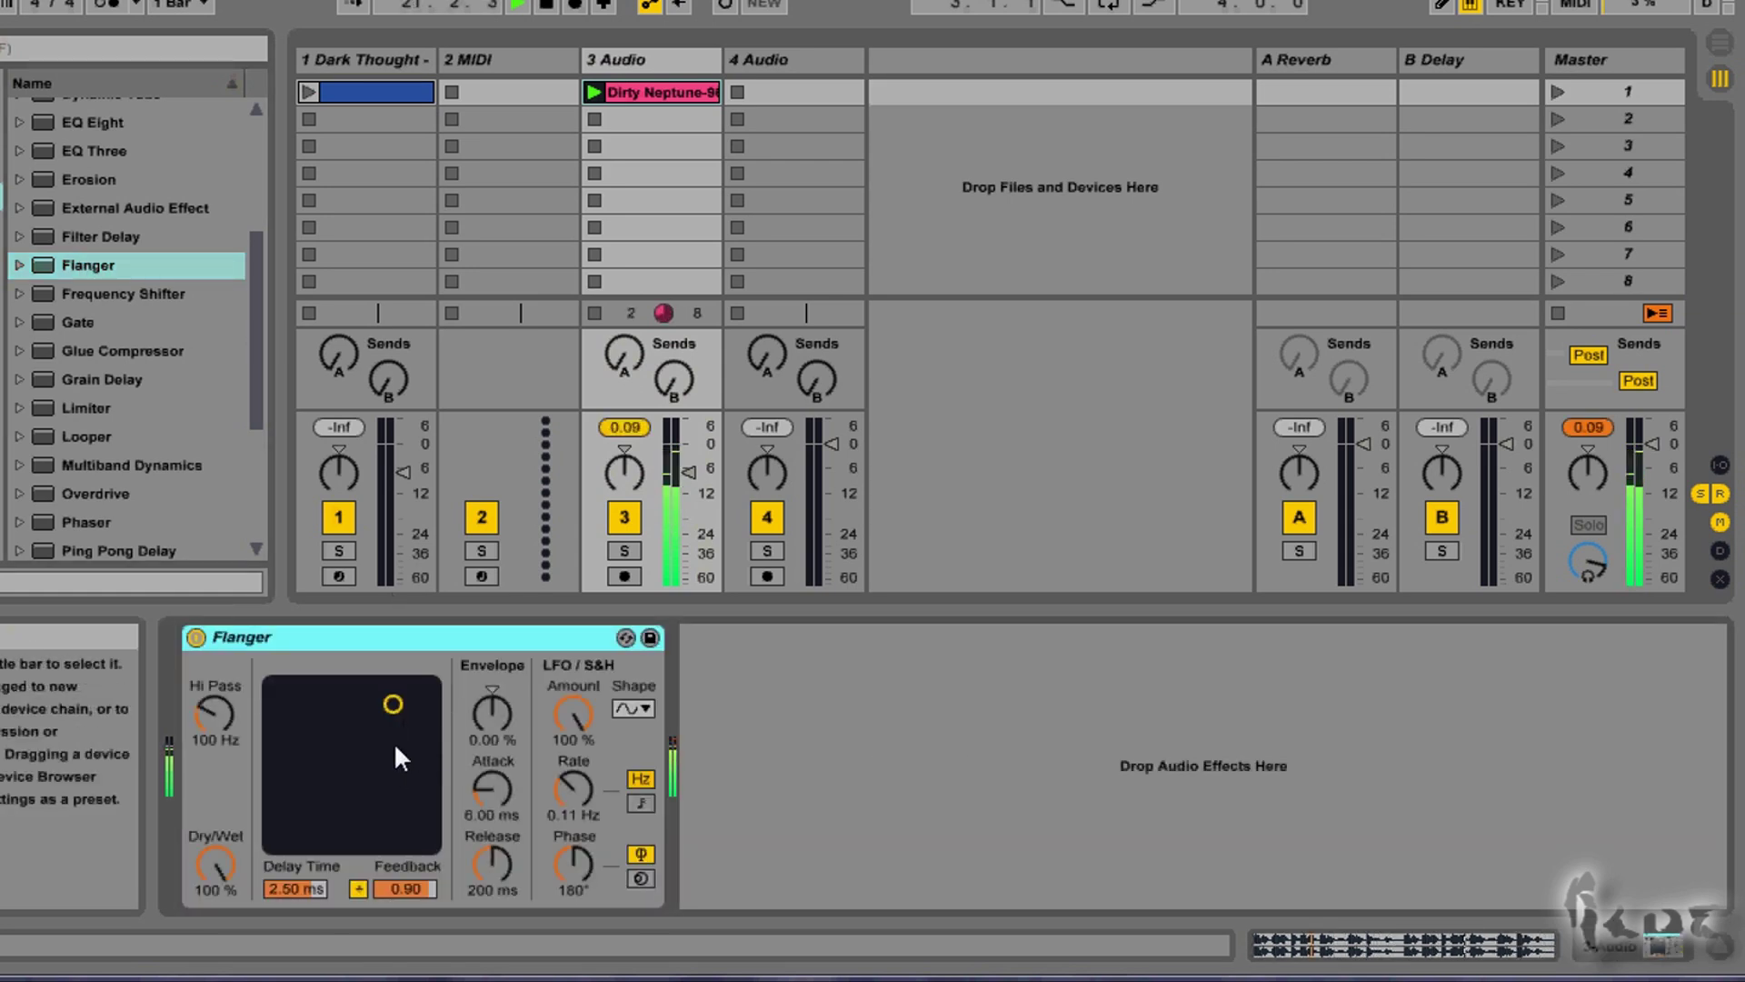
left_click_drag(389, 699, 389, 719)
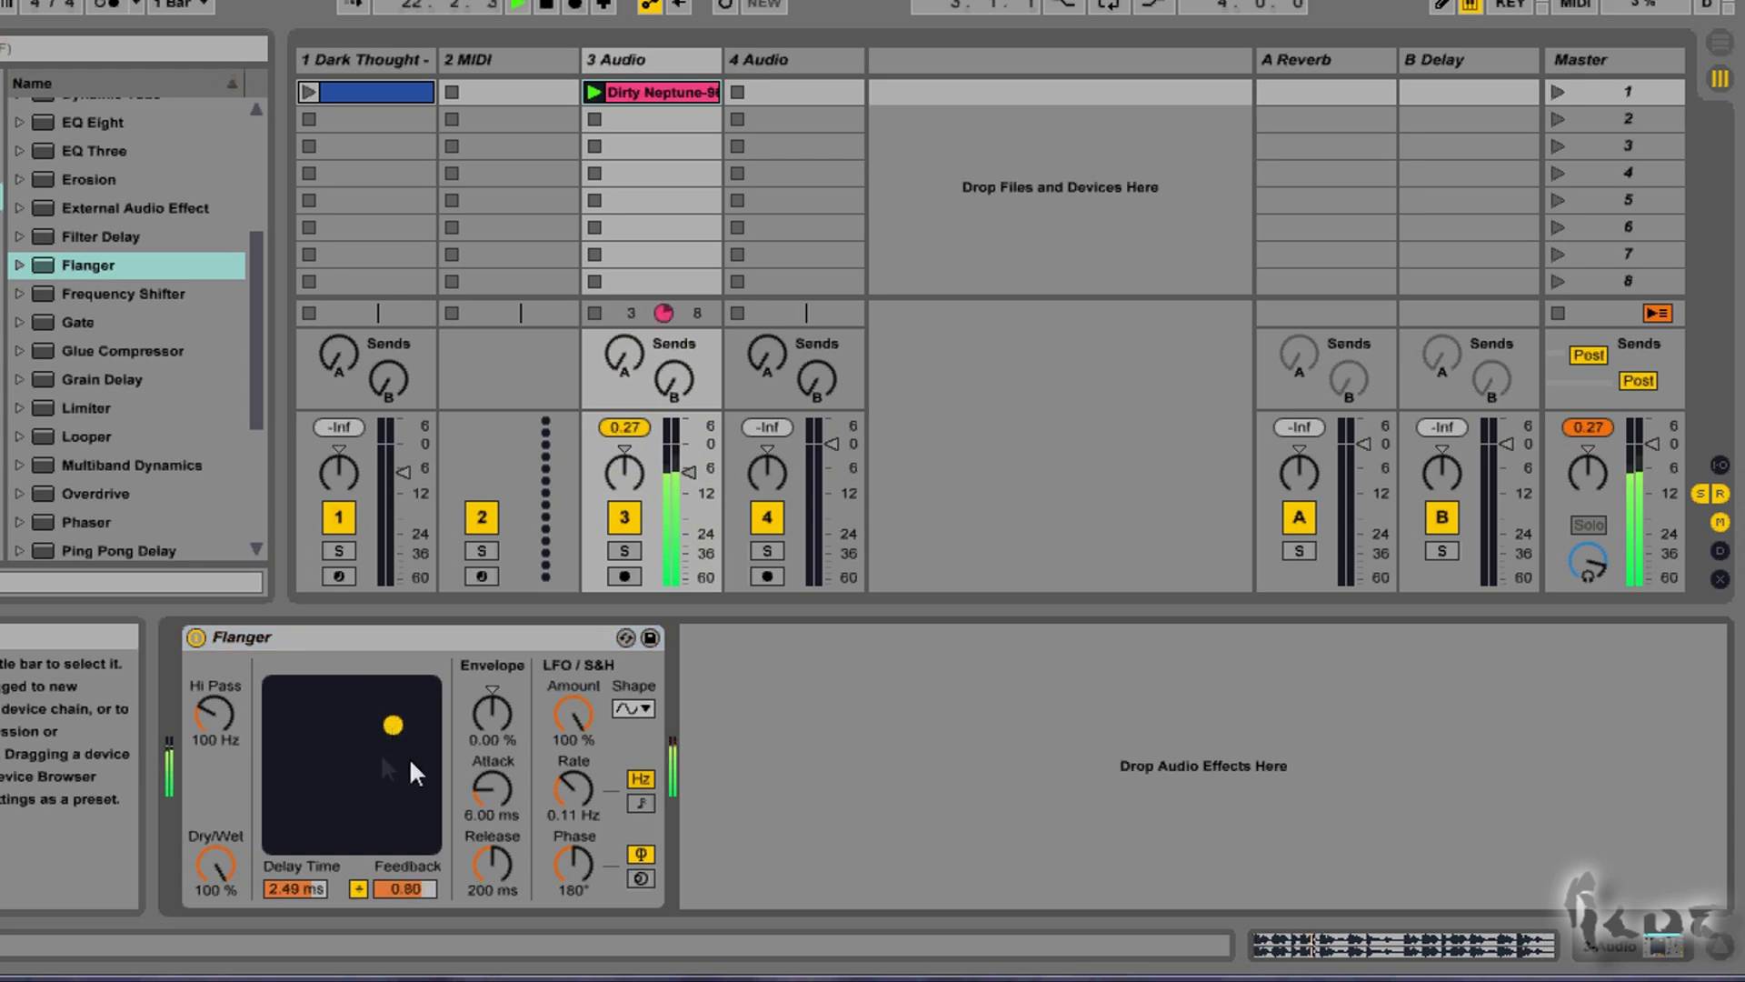
left_click_drag(204, 711, 202, 708)
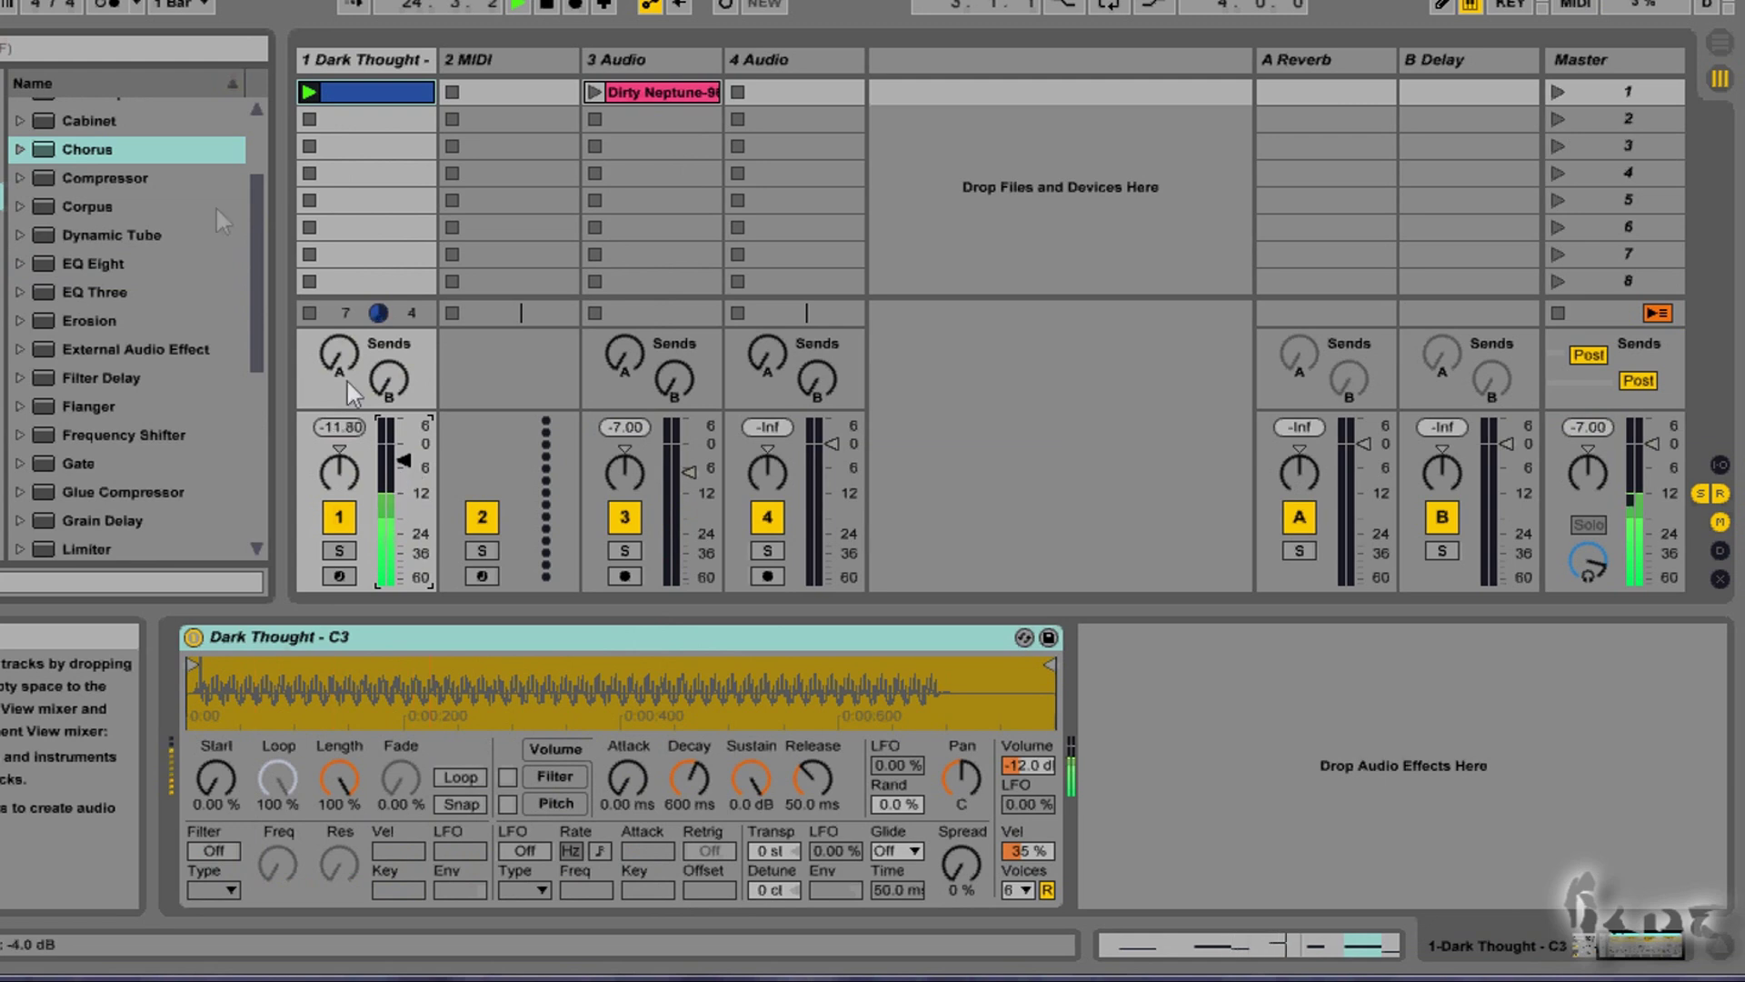
Add Chorus to Dark Thought and sweep its modulation from fast and shallow to deep and slow.
left_click_drag(96, 153, 1215, 686)
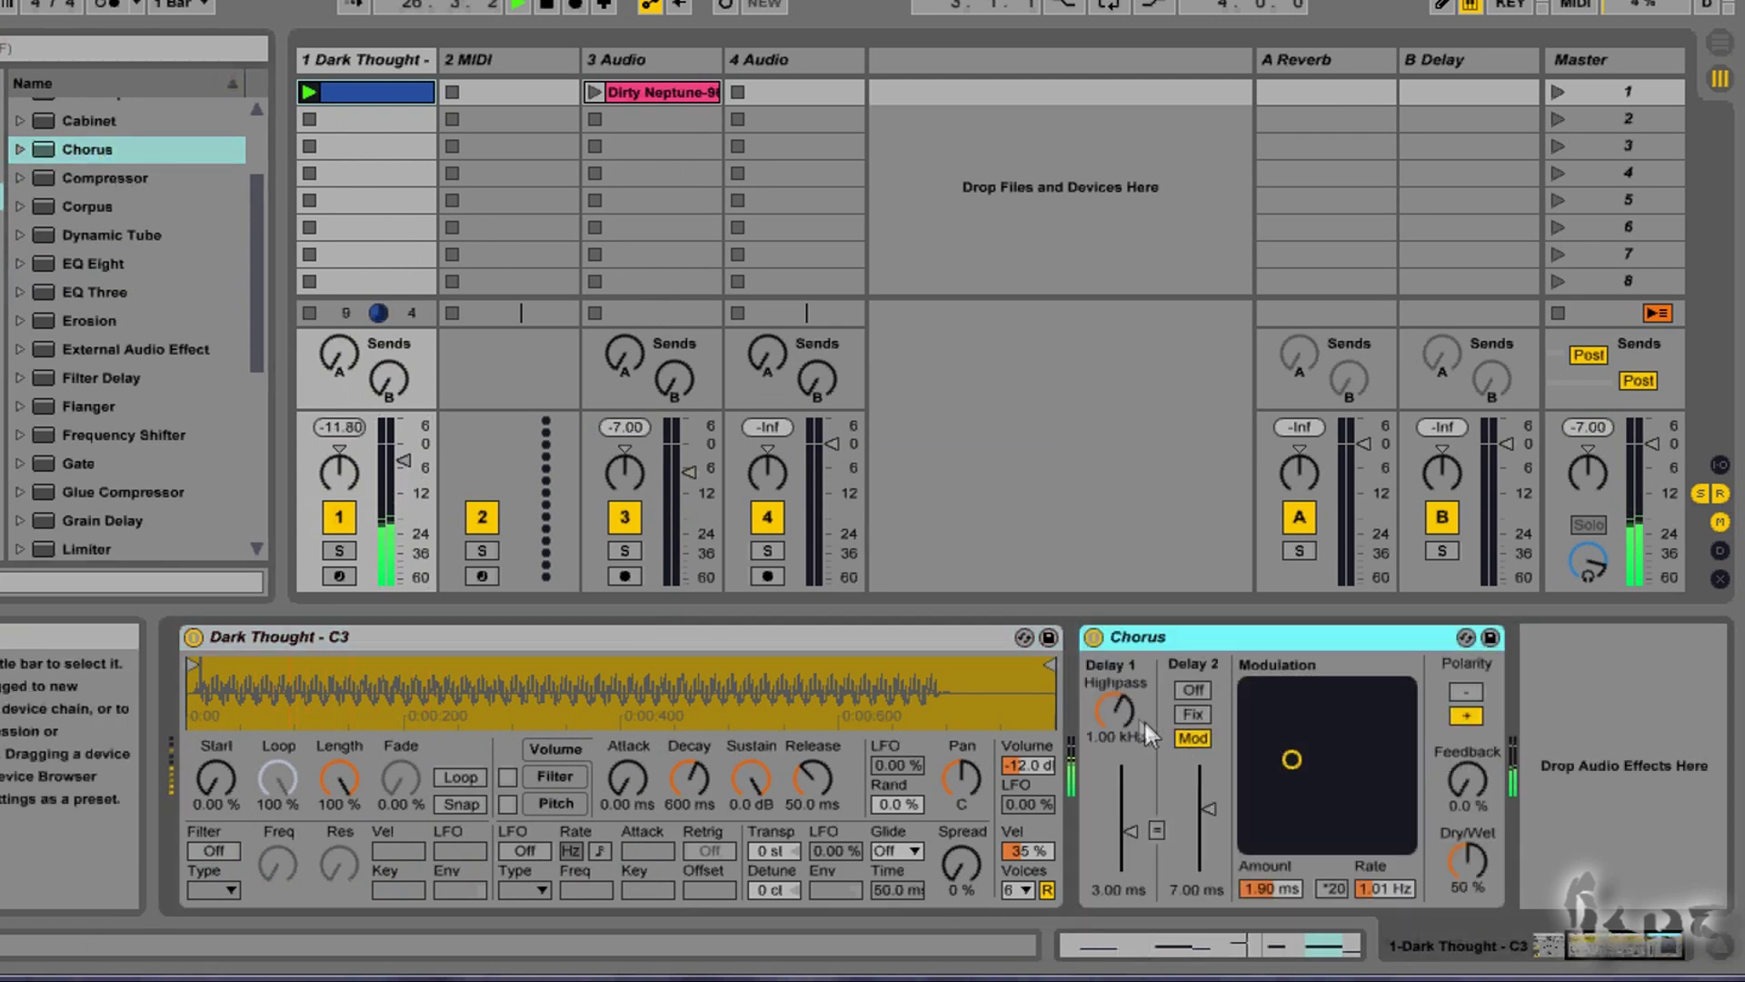
left_click_drag(1286, 759, 1310, 759)
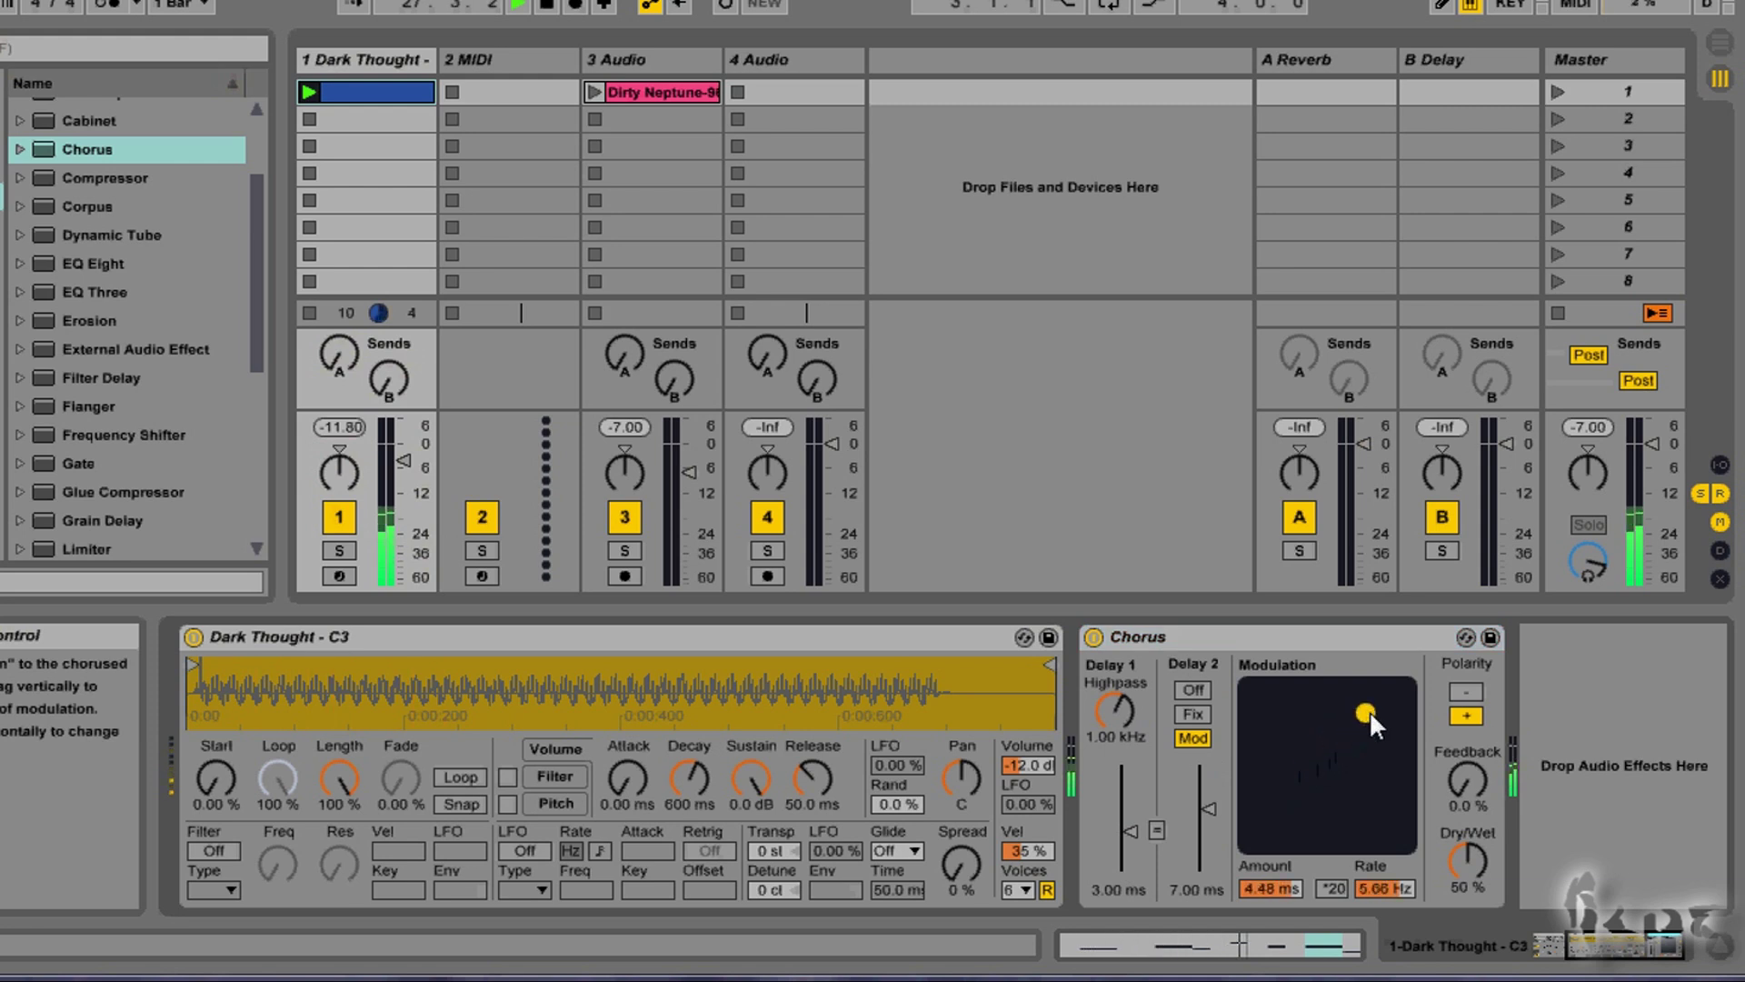
left_click_drag(1354, 721, 1380, 840)
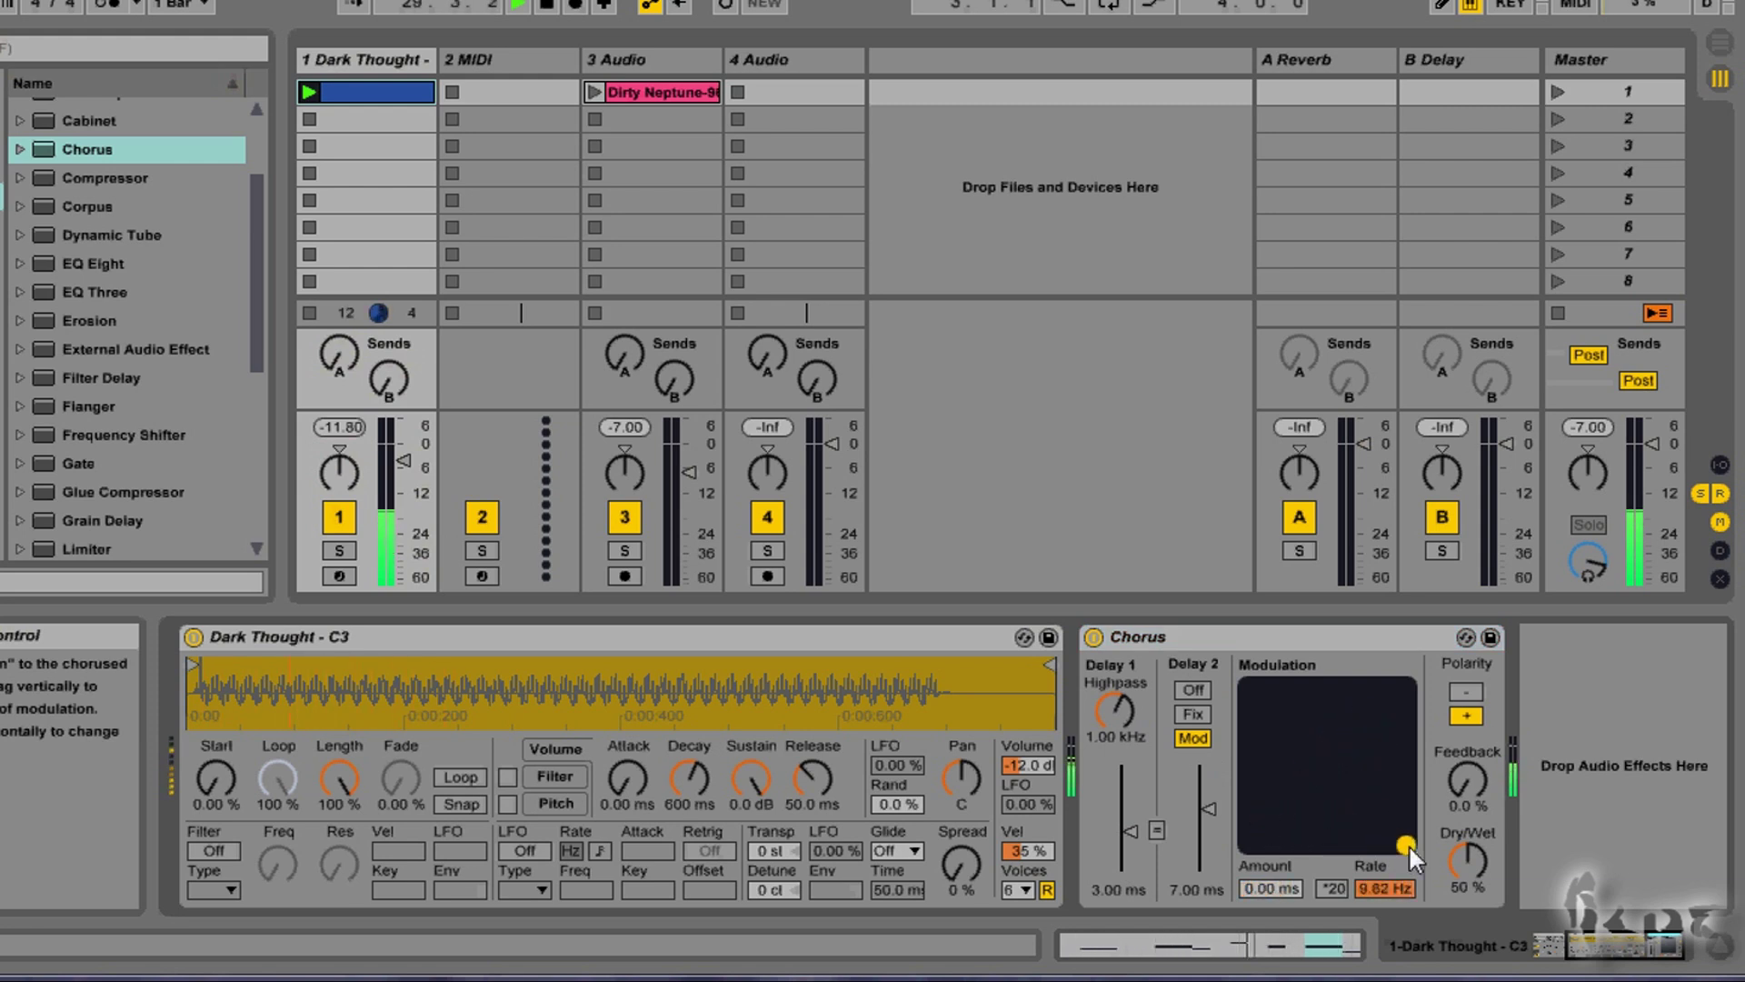
mouse_move(1384, 849)
left_mouse_down()
mouse_move(1249, 697)
mouse_move(1262, 763)
left_mouse_up()
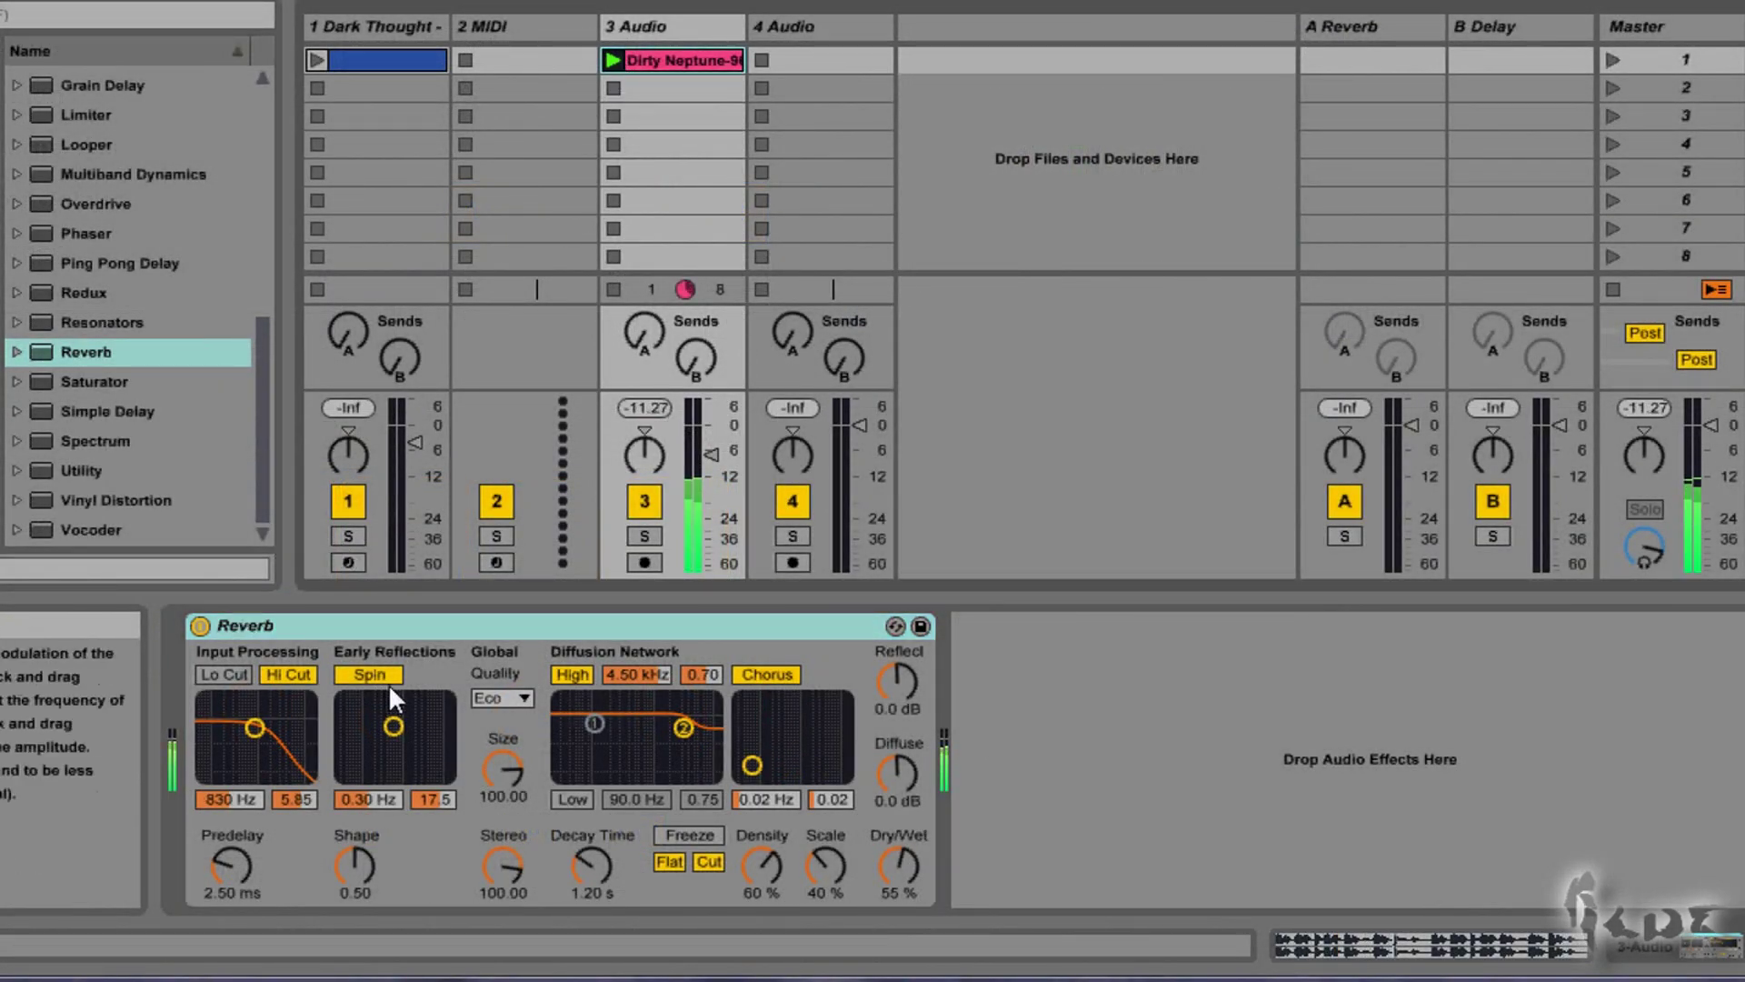
Move the Reverb input filter up to 4.32 kHz, slow the diffusion modulation, and turn Lo Cut off.
left_click_drag(255, 726, 285, 730)
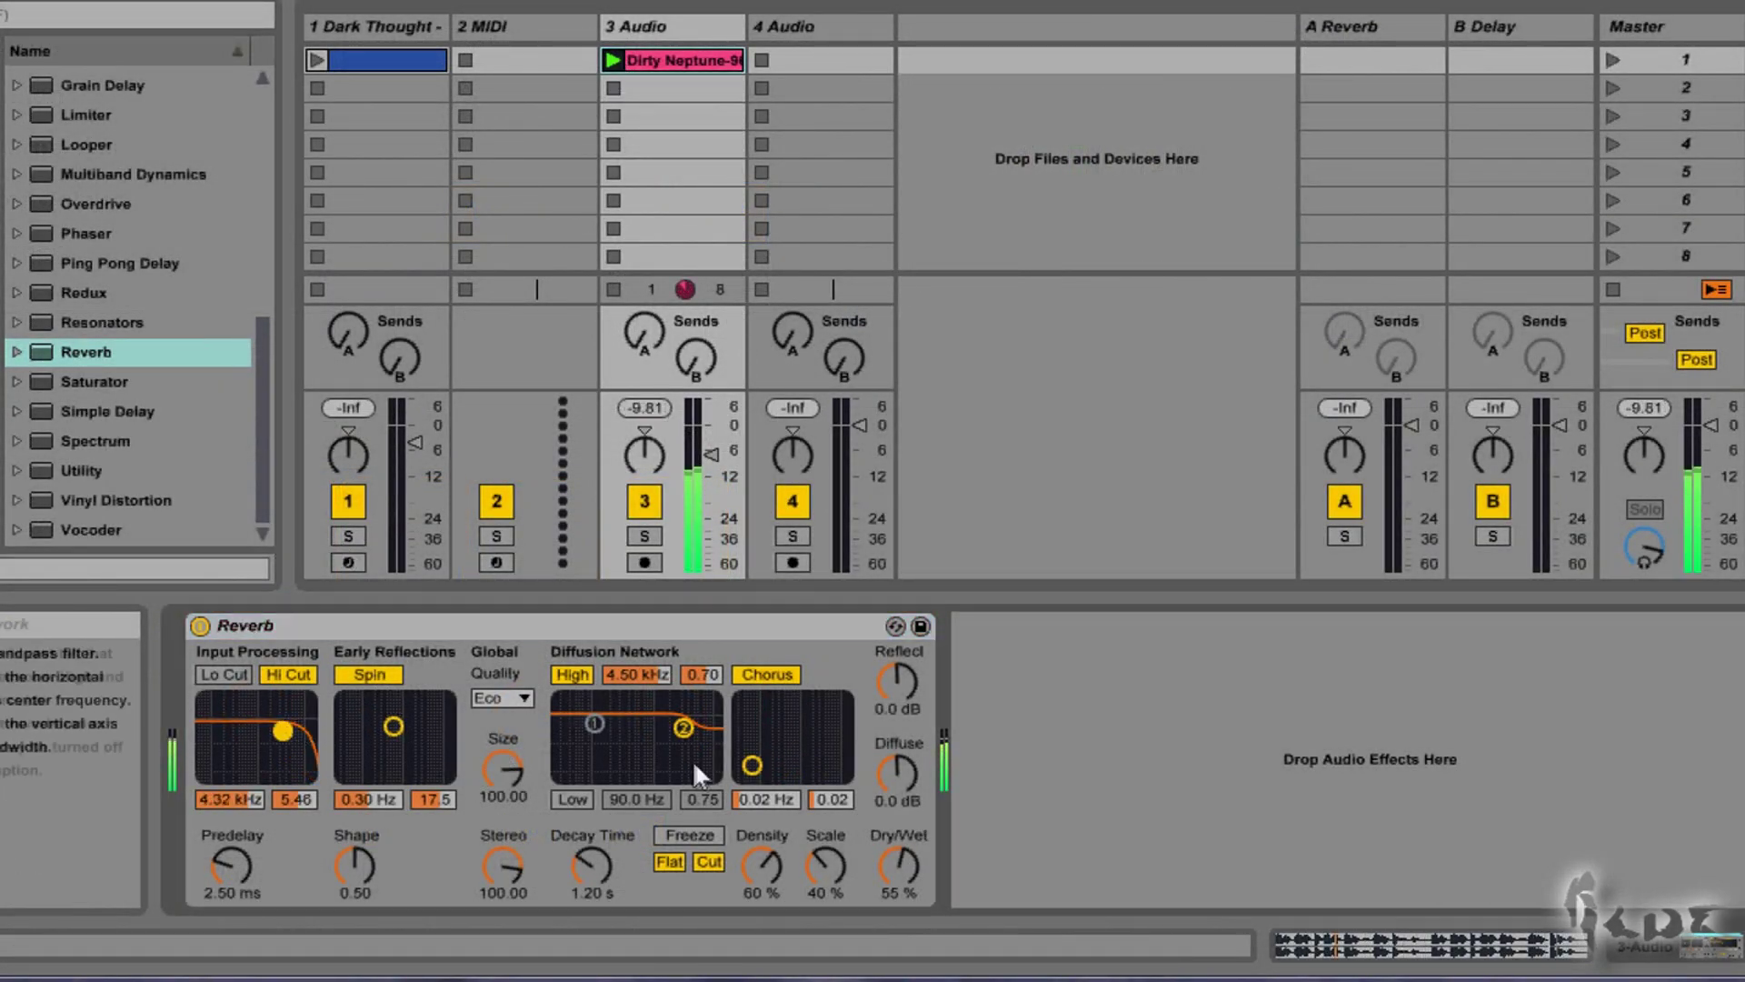
left_click_drag(838, 714, 758, 768)
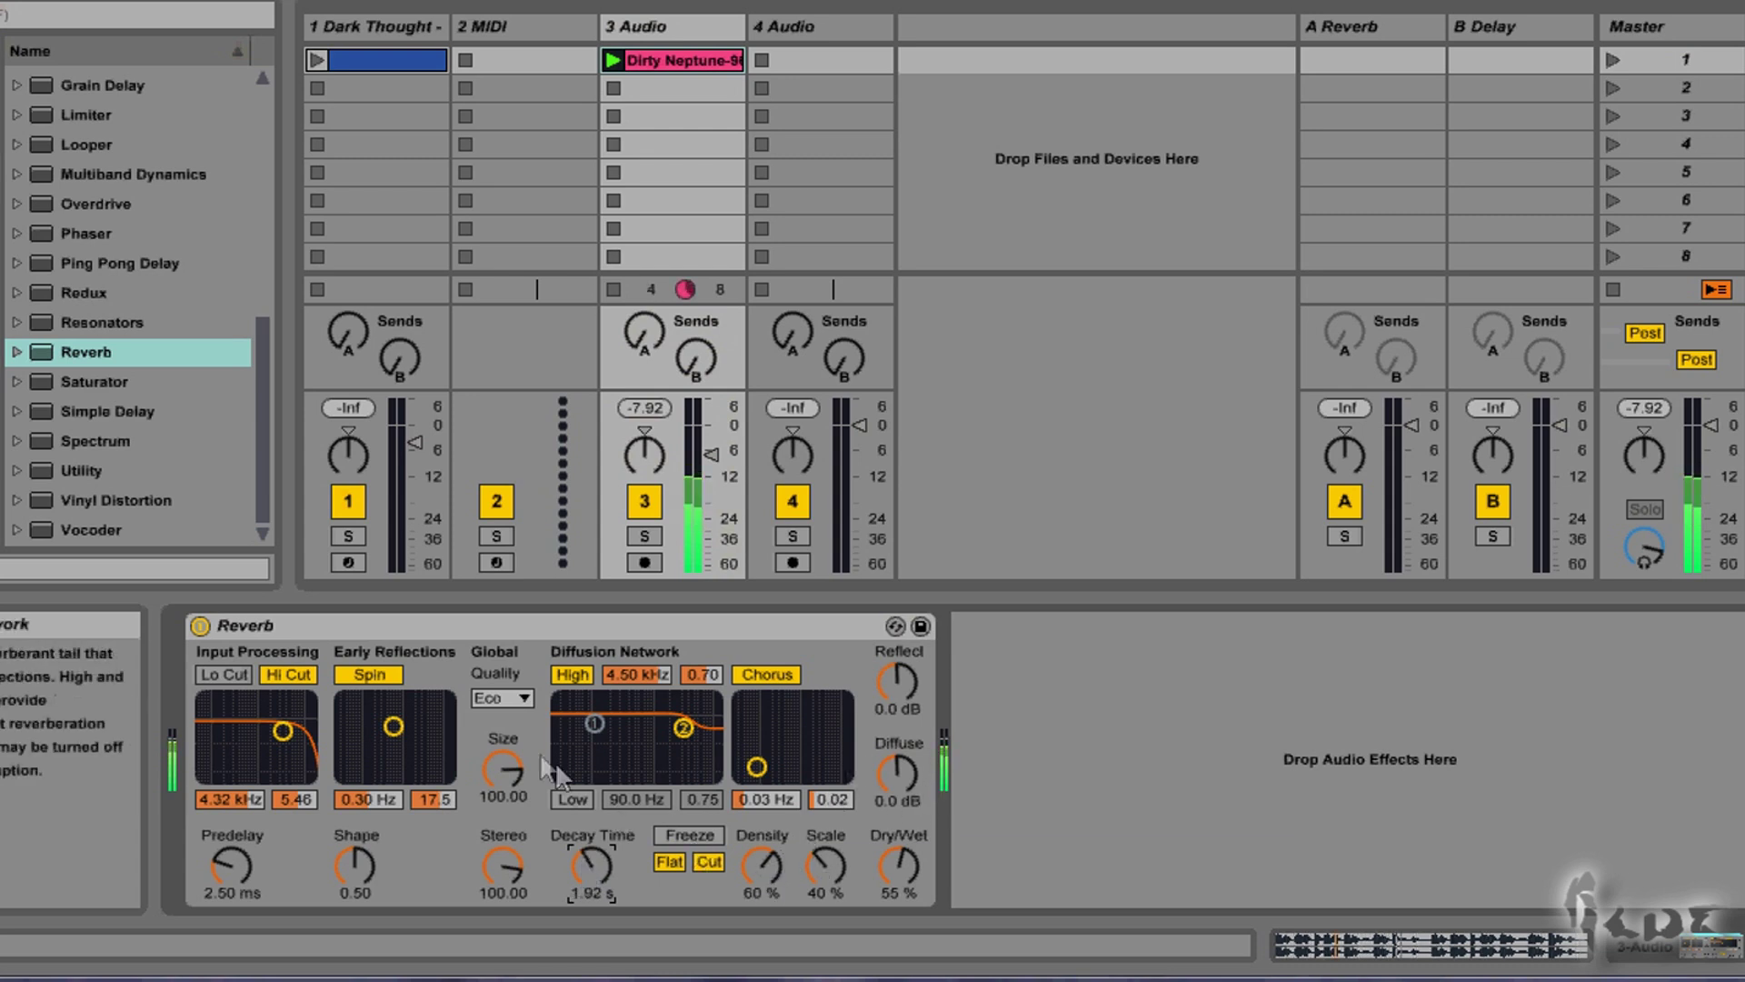
left_click(232, 671)
left_click(233, 673)
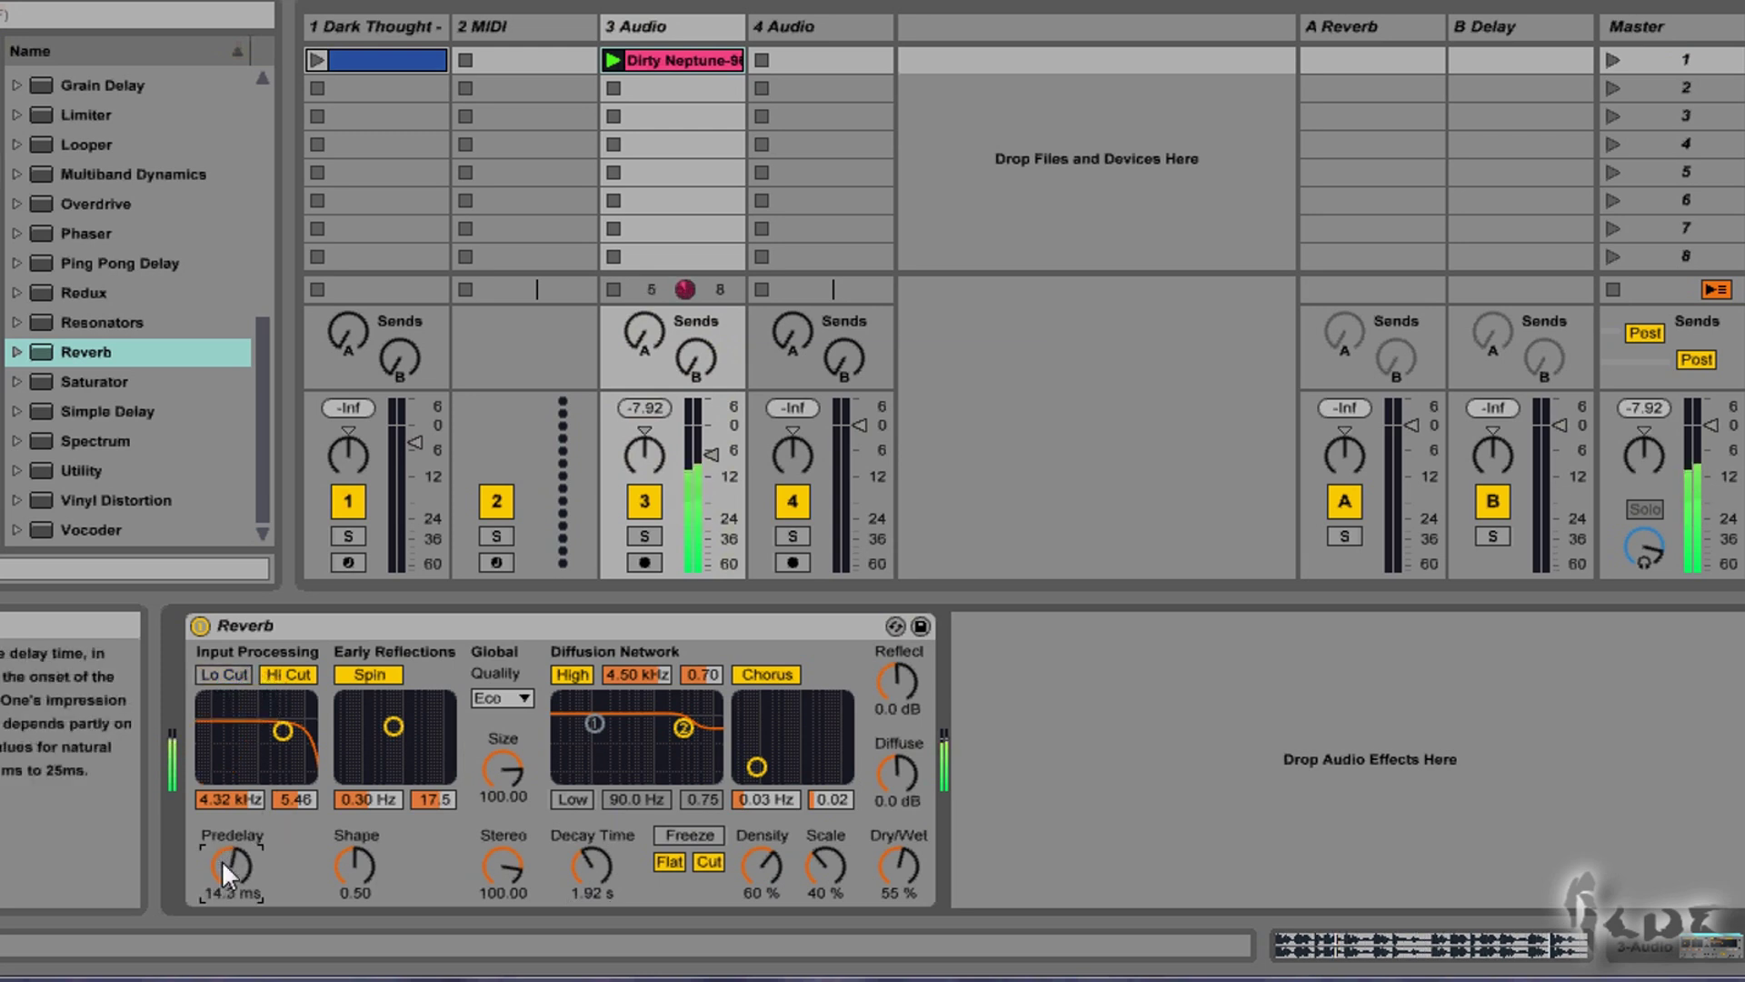
scroll(221, 861, "up", 3)
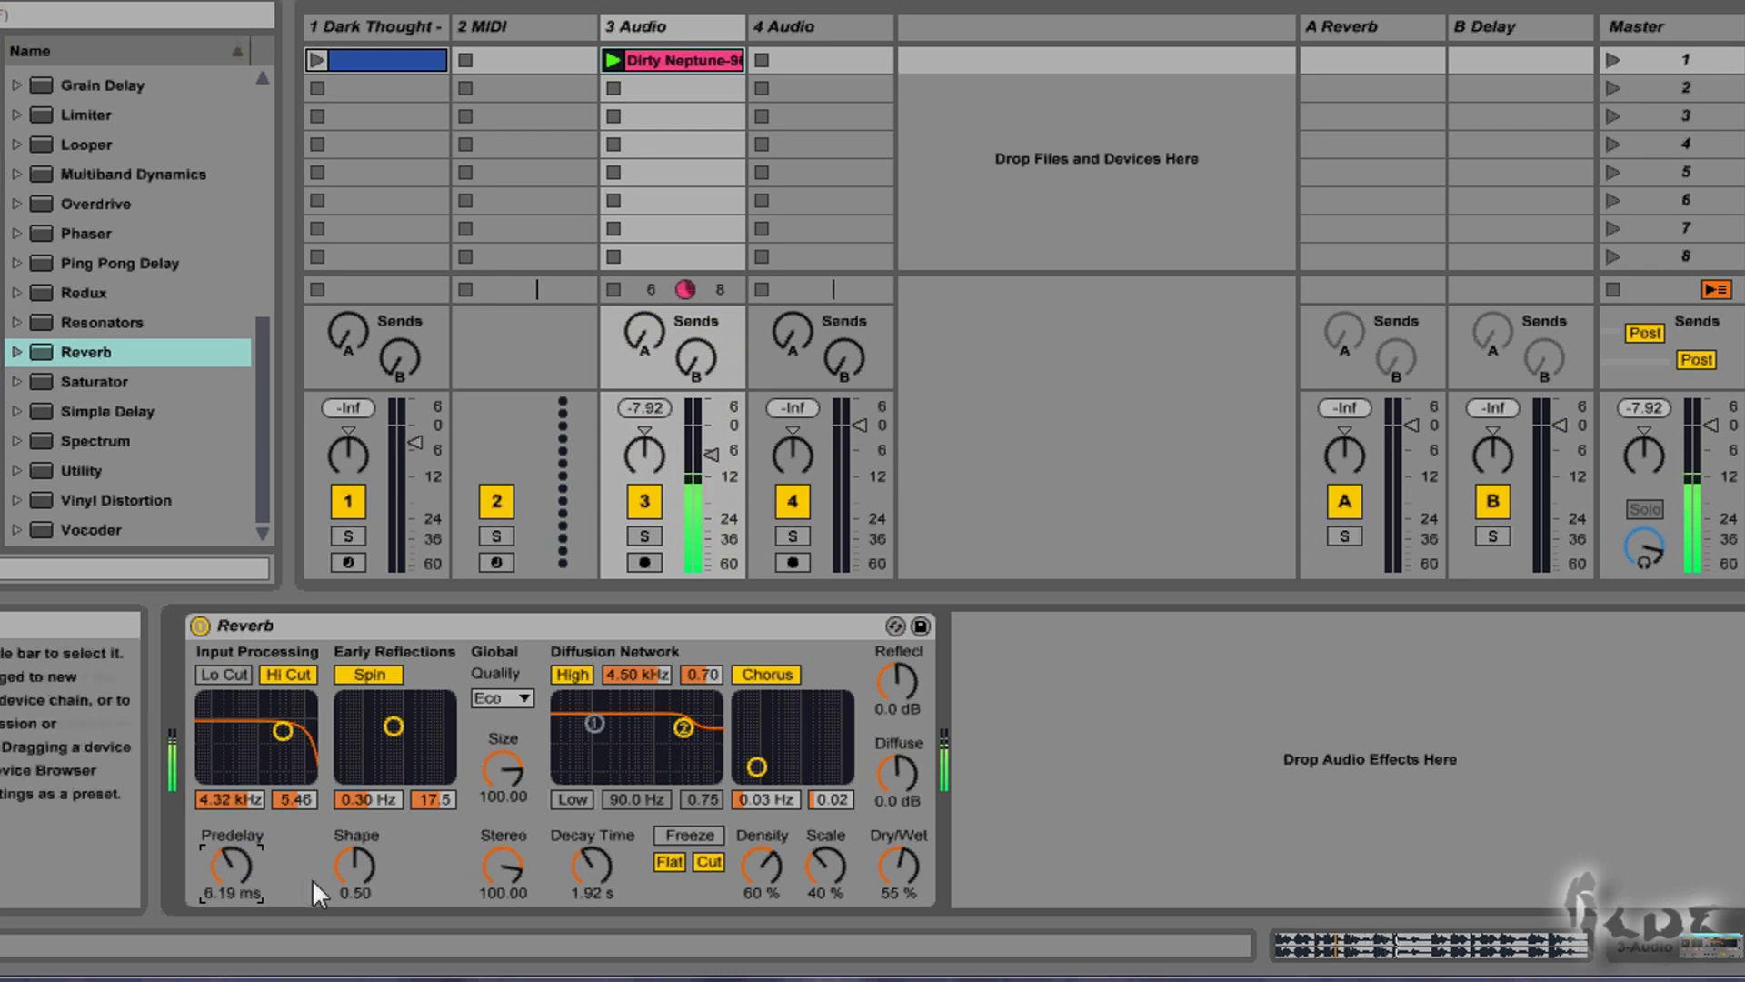
scroll(357, 859, "up", 2)
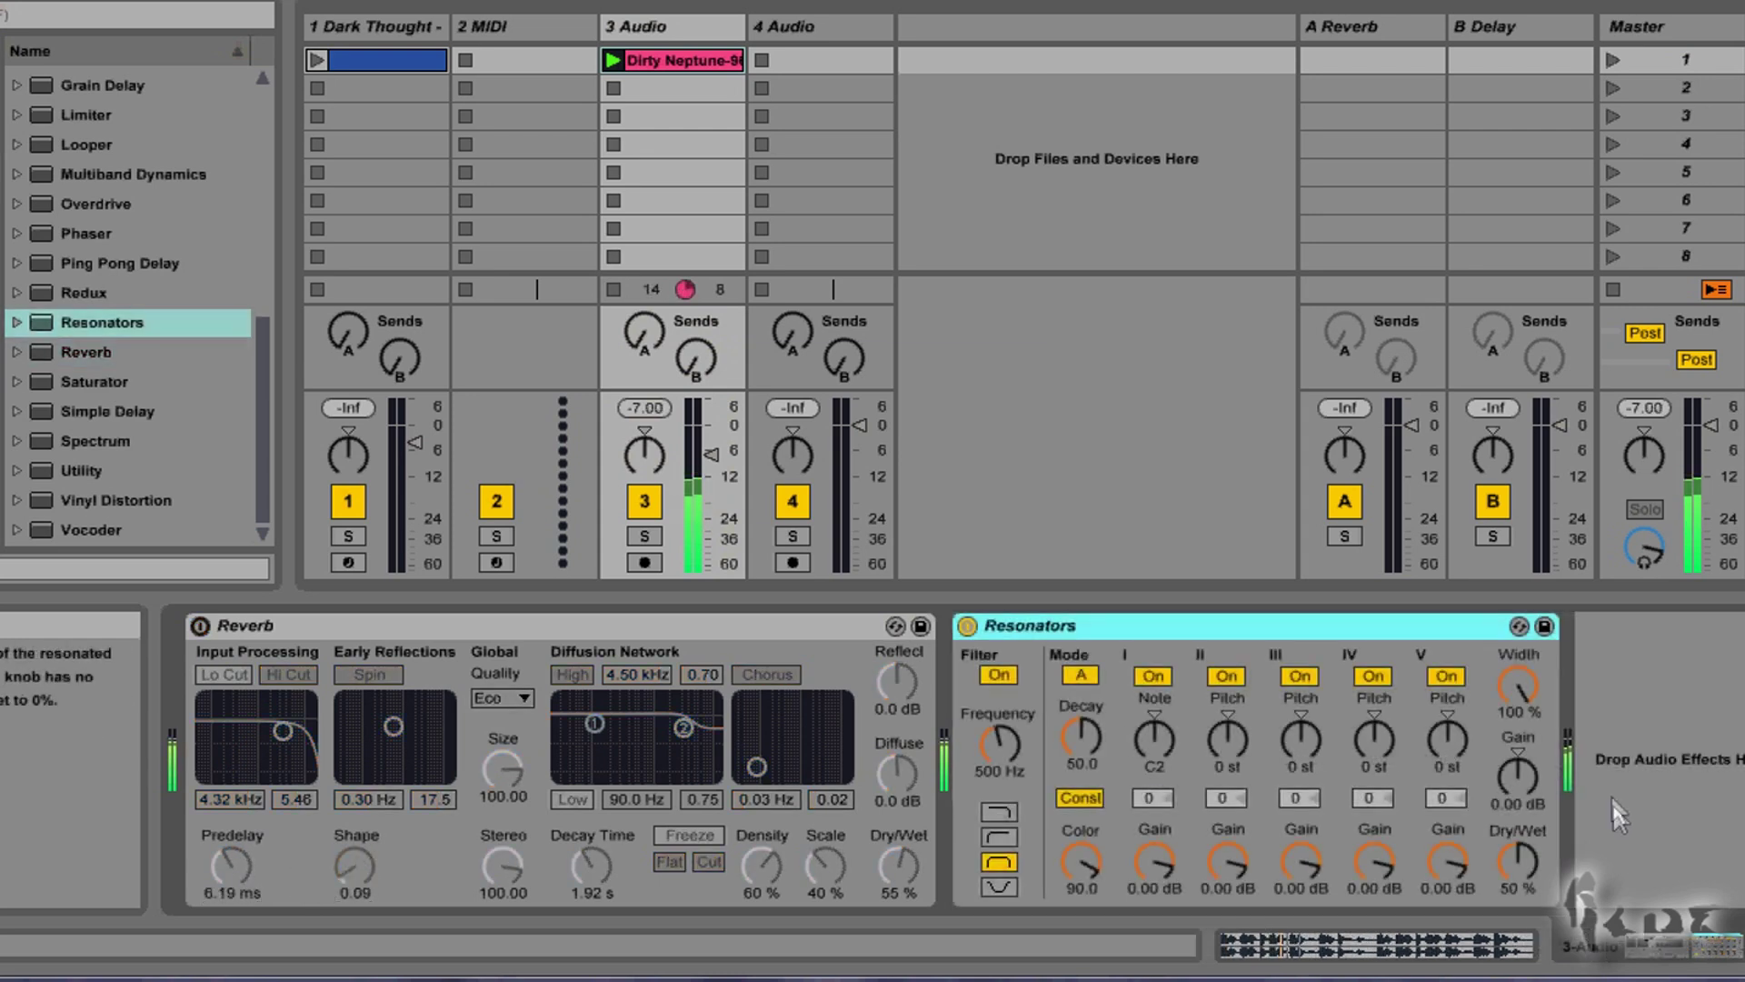
scroll(1525, 850, "up", 2)
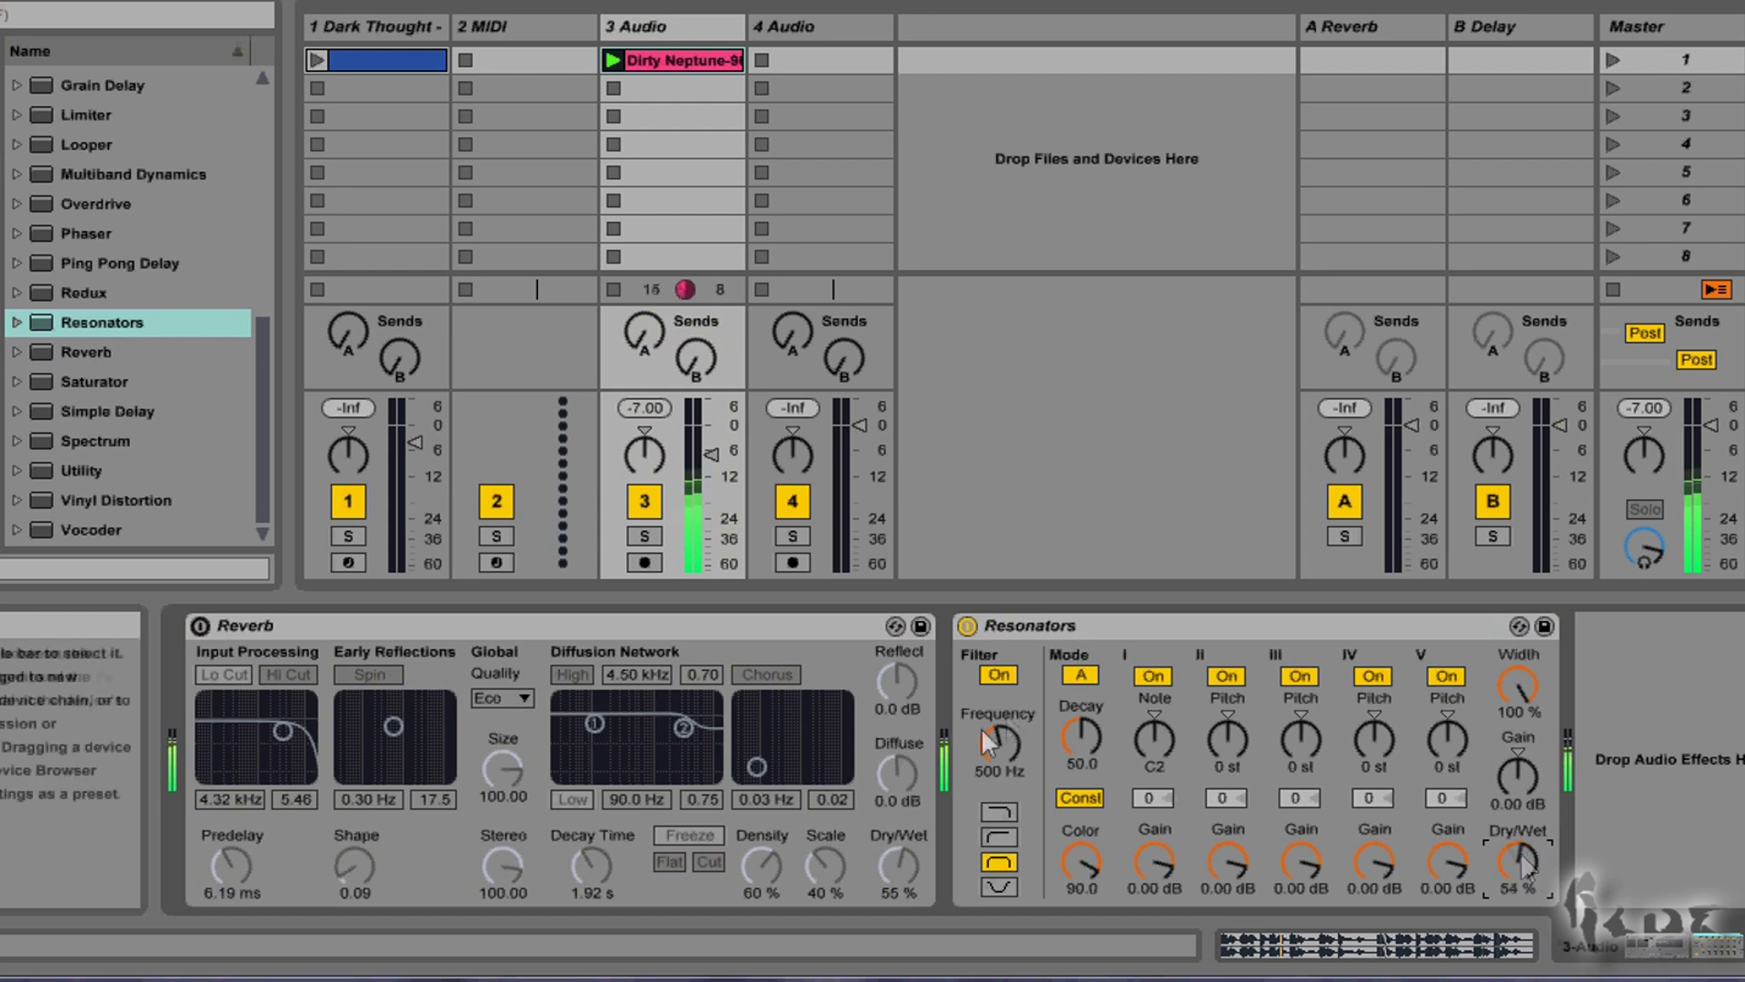
scroll(994, 739, "up", 5)
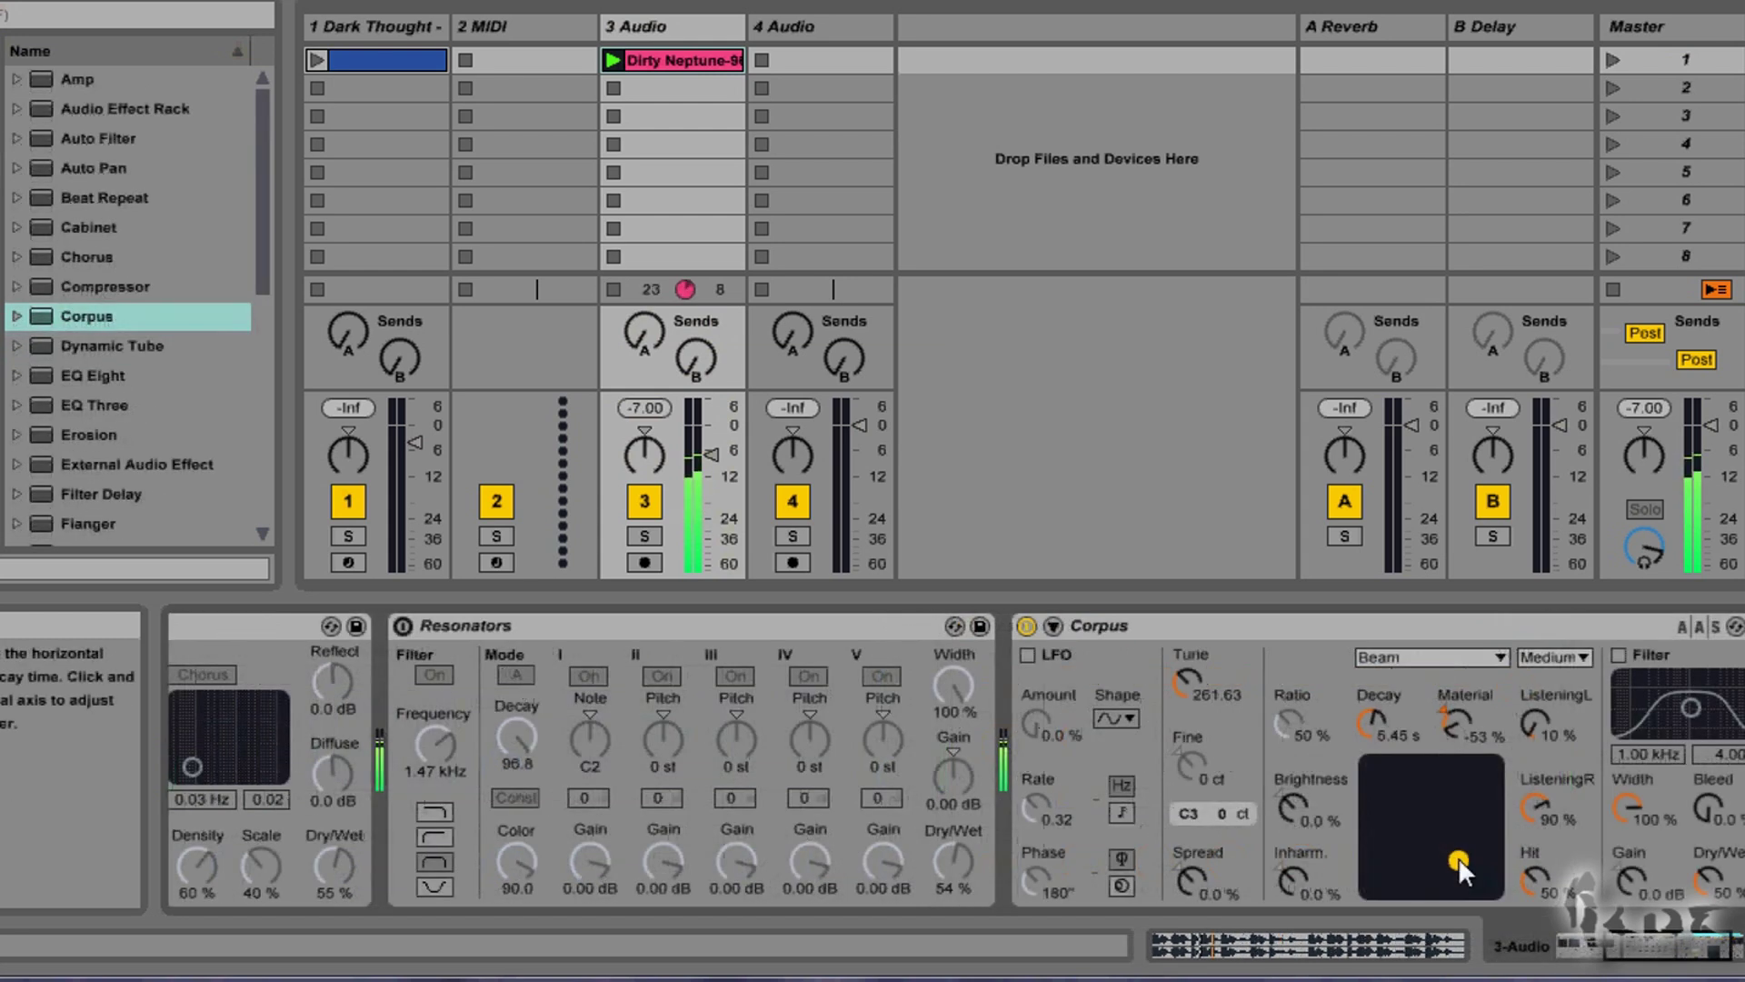
scroll(1187, 679, "down", 3)
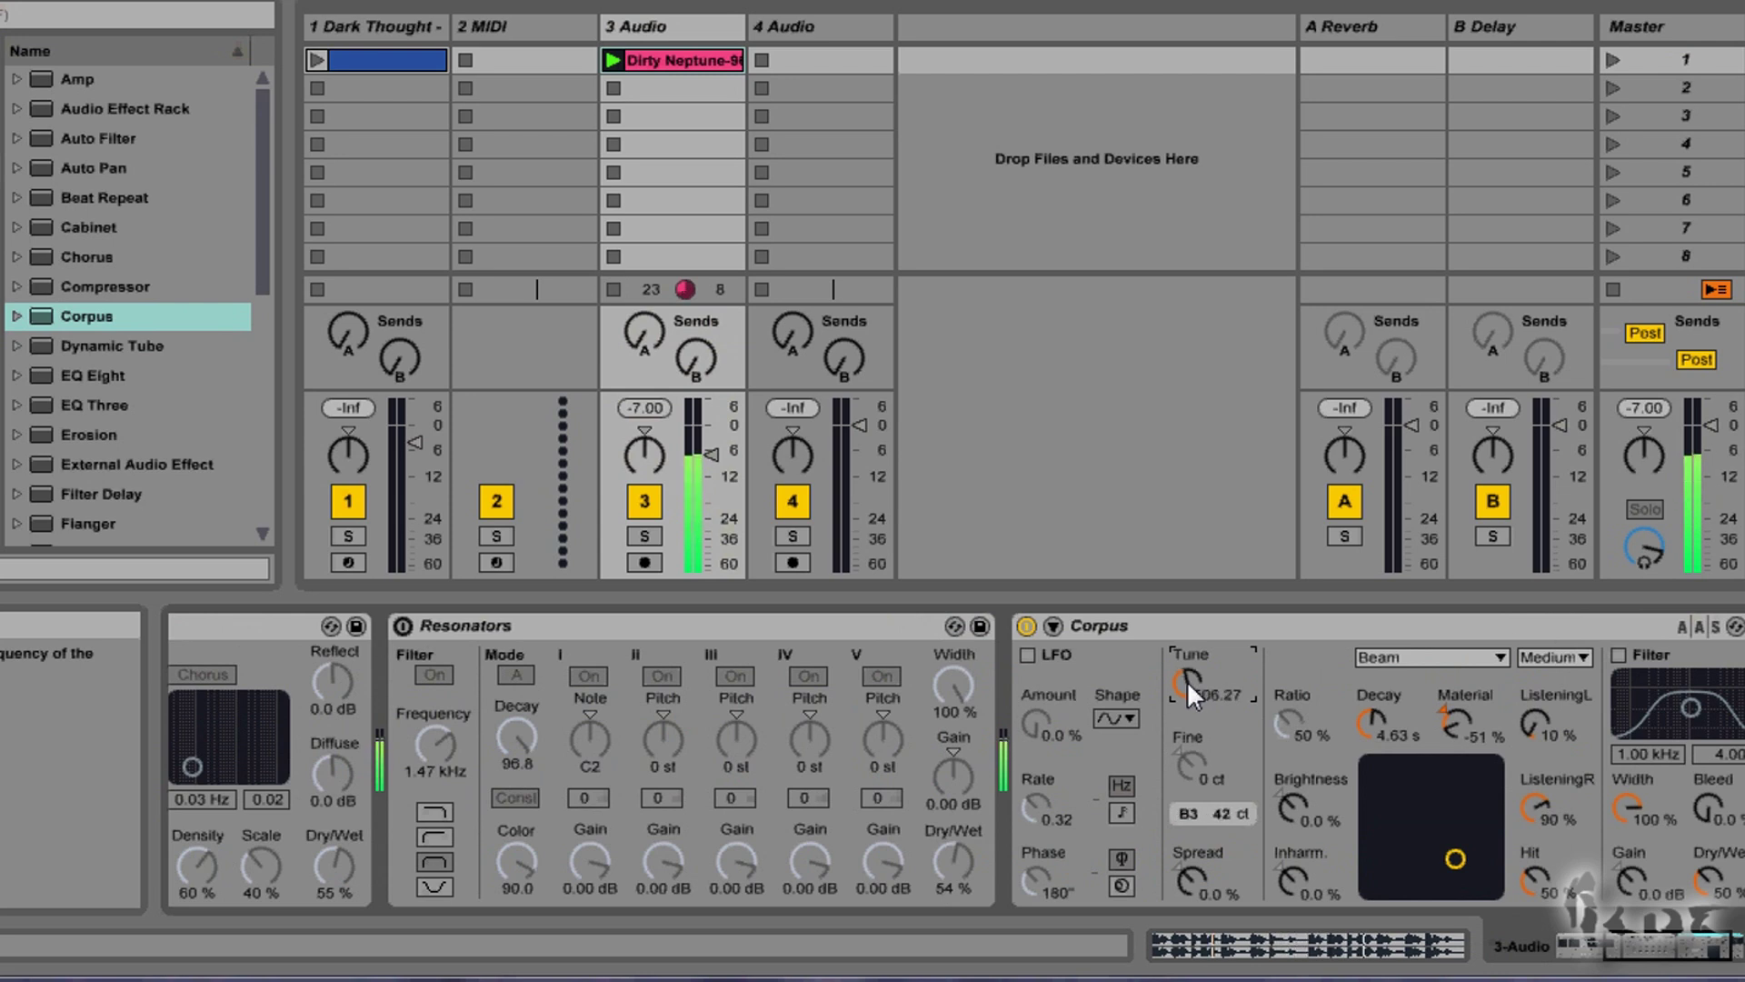
scroll(1187, 681, "down", 2)
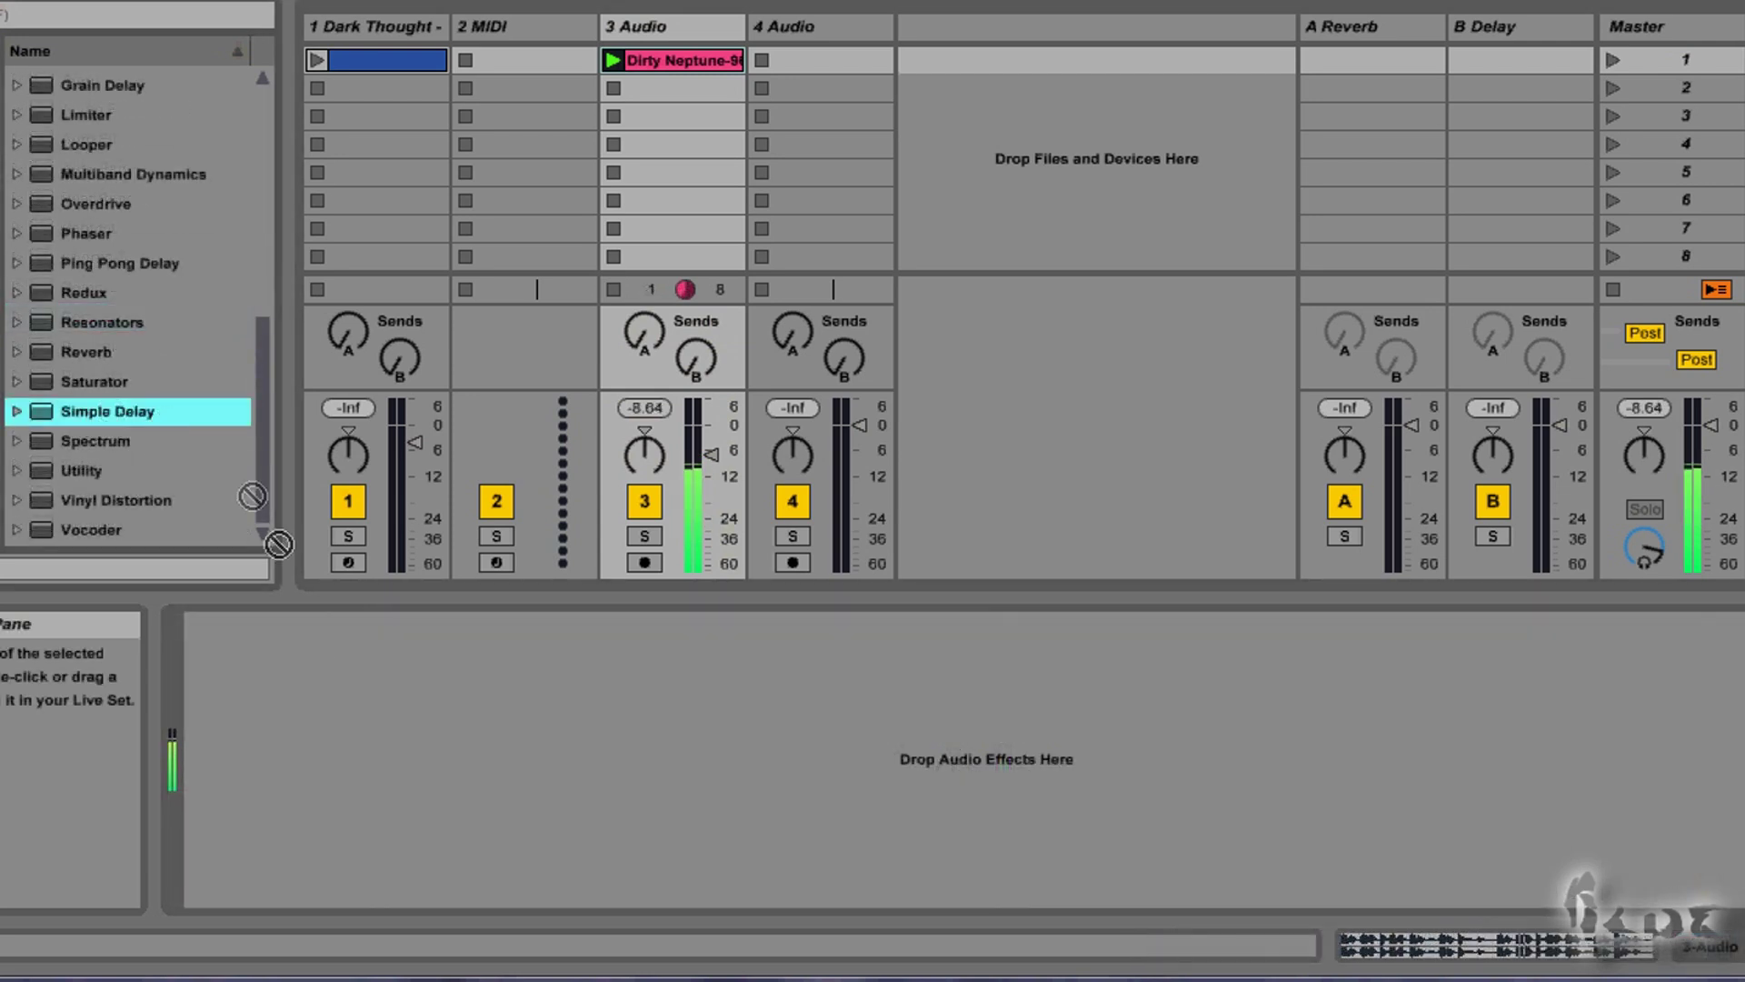
Add Simple Delay, try it fully wet, settle near half wet, and add some feedback.
left_click_drag(278, 543, 334, 700)
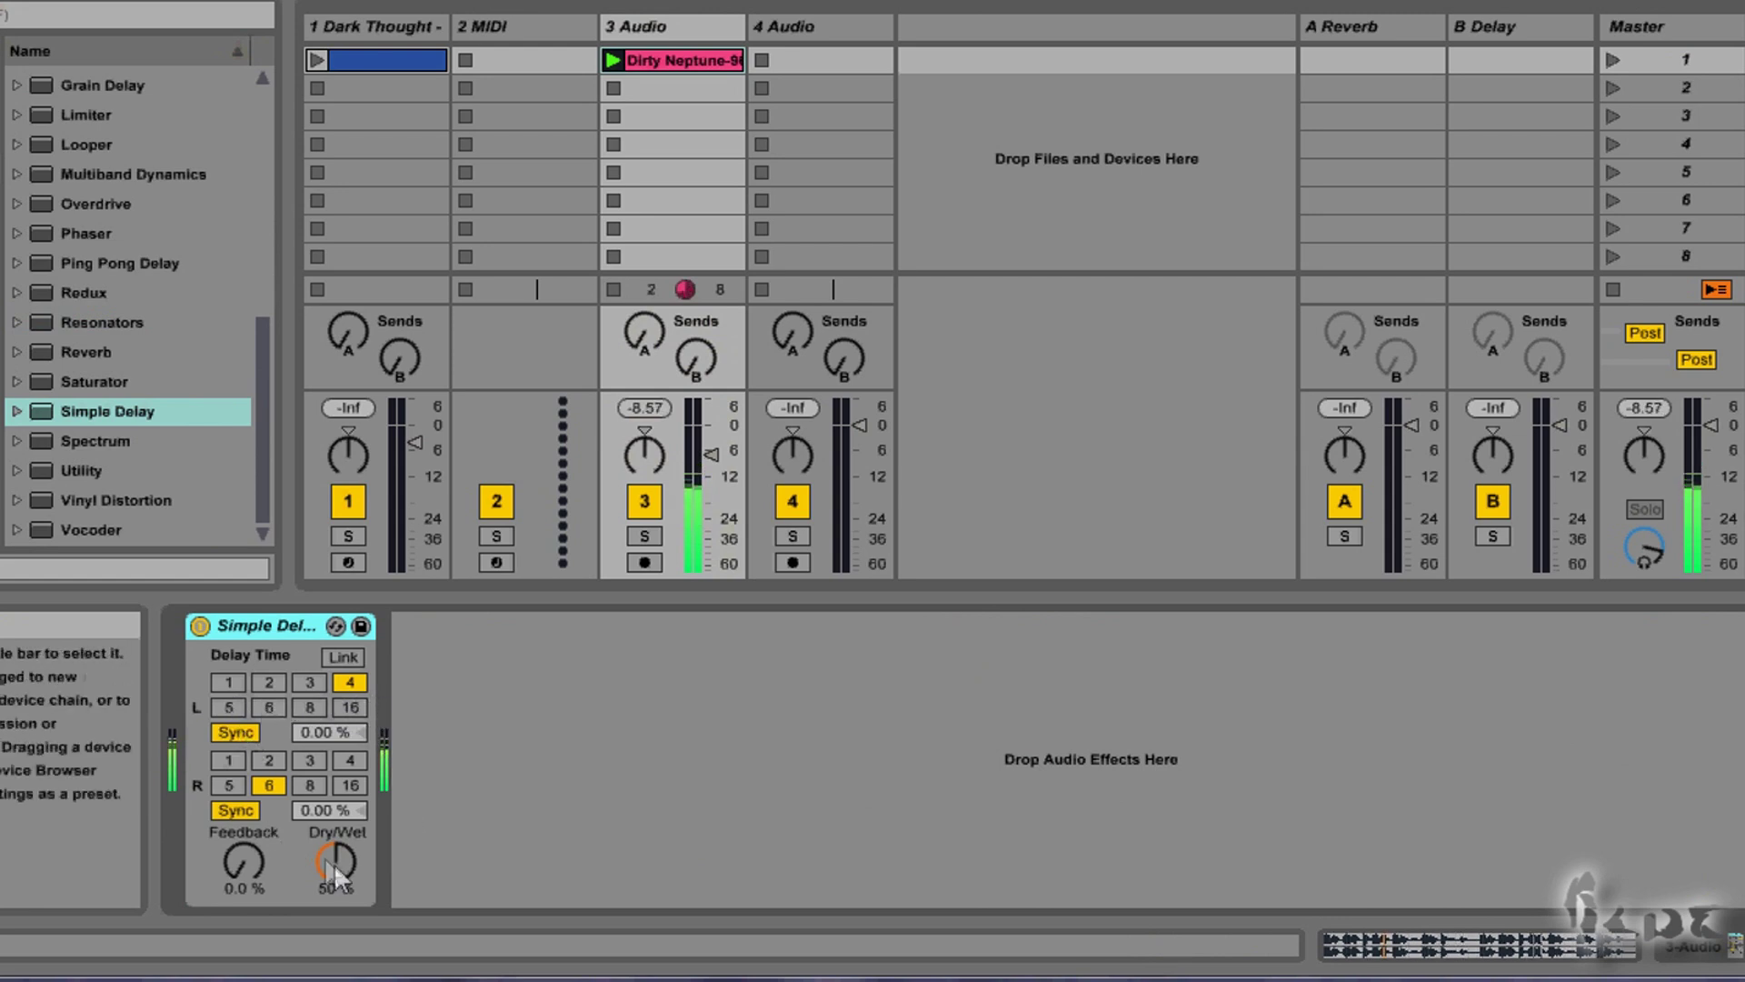
left_click_drag(333, 863, 334, 795)
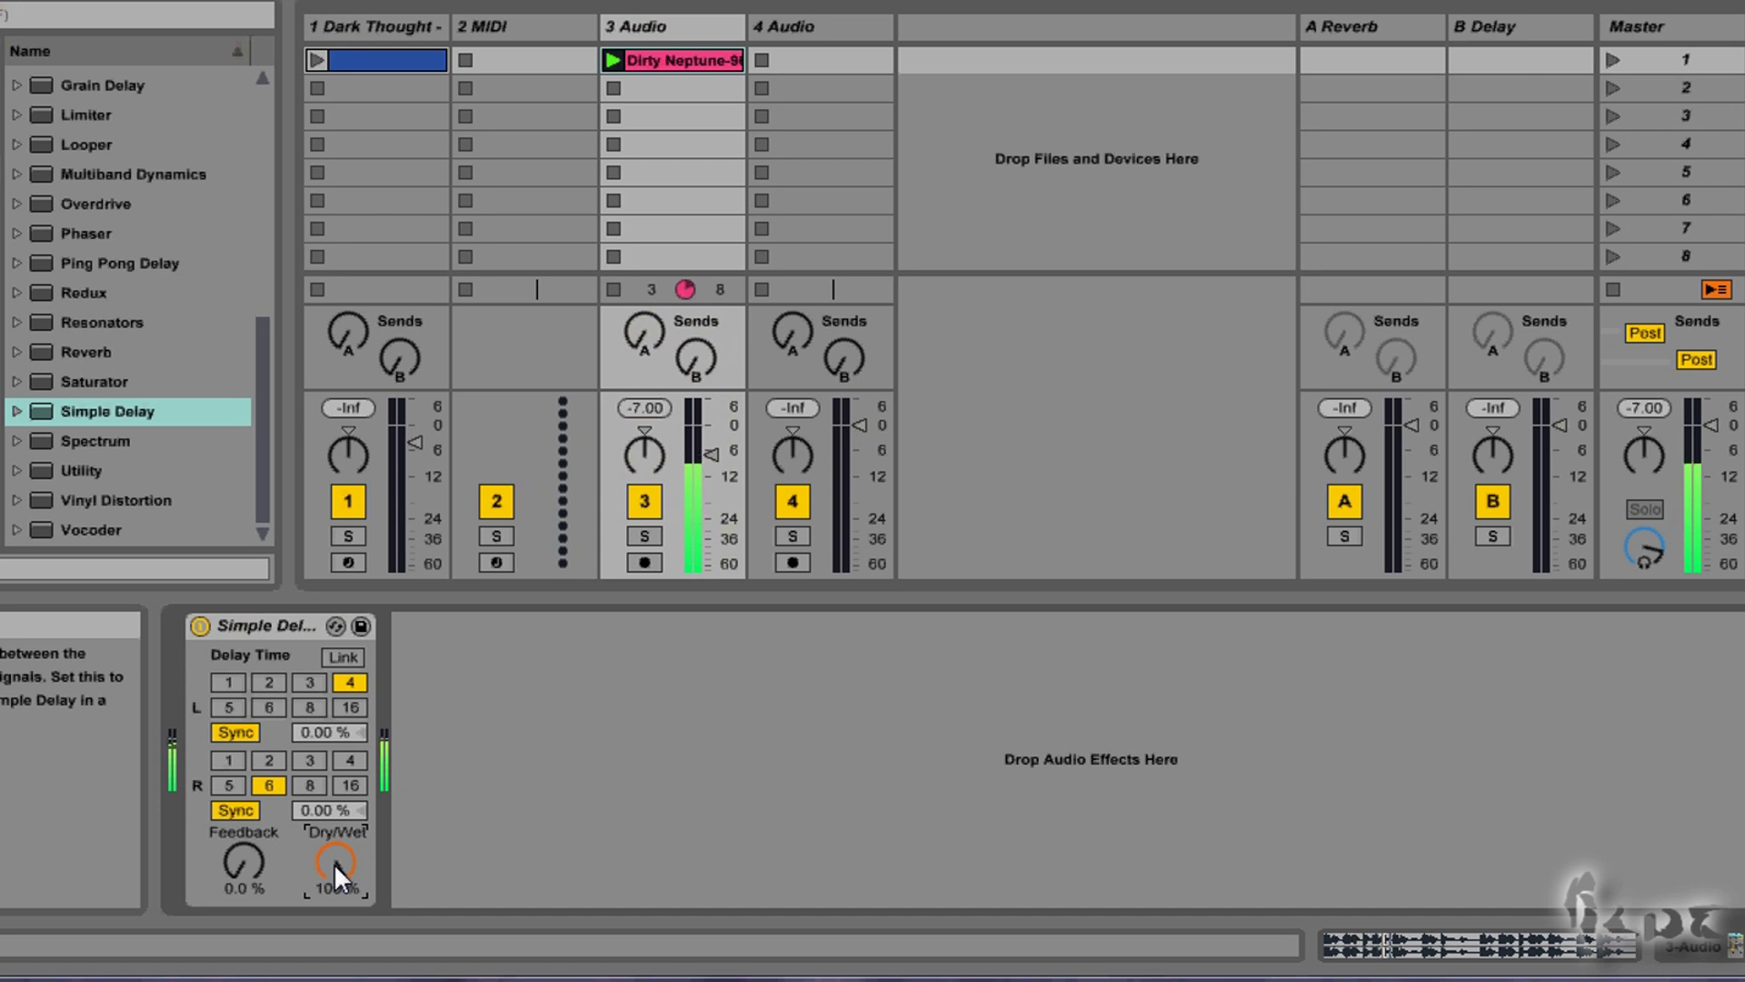
left_click_drag(333, 864, 333, 931)
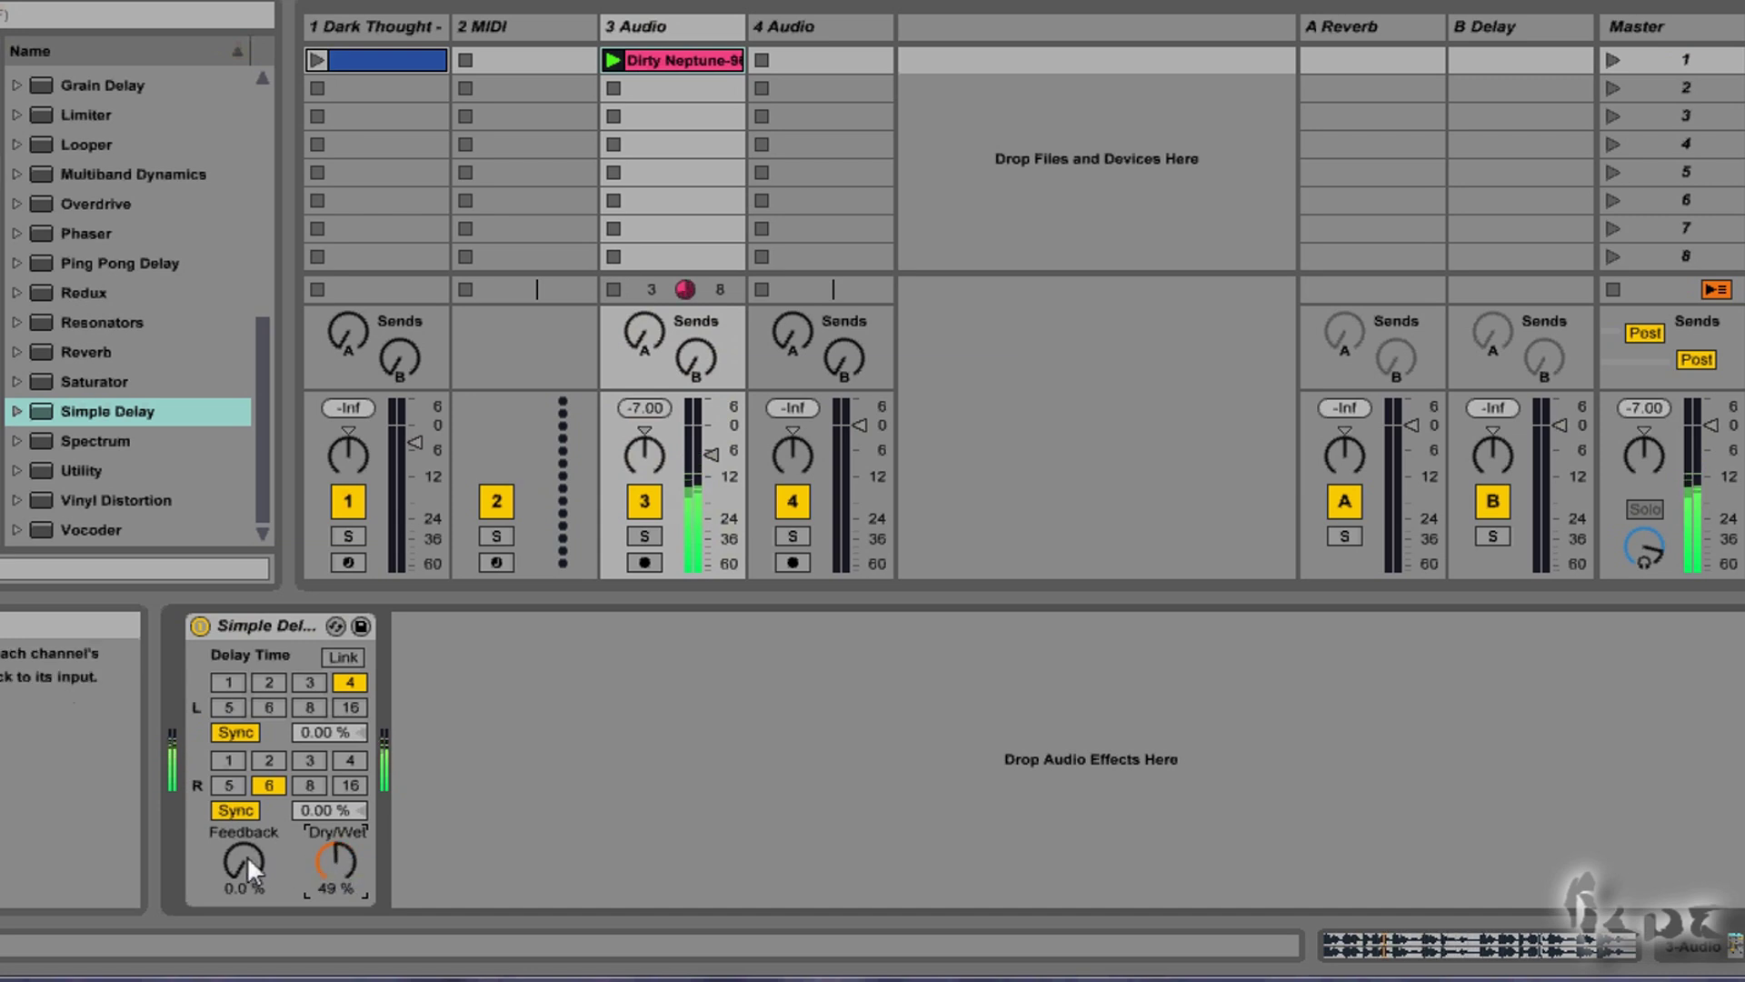
left_click_drag(246, 856, 247, 818)
scroll(136, 342, "up", 2)
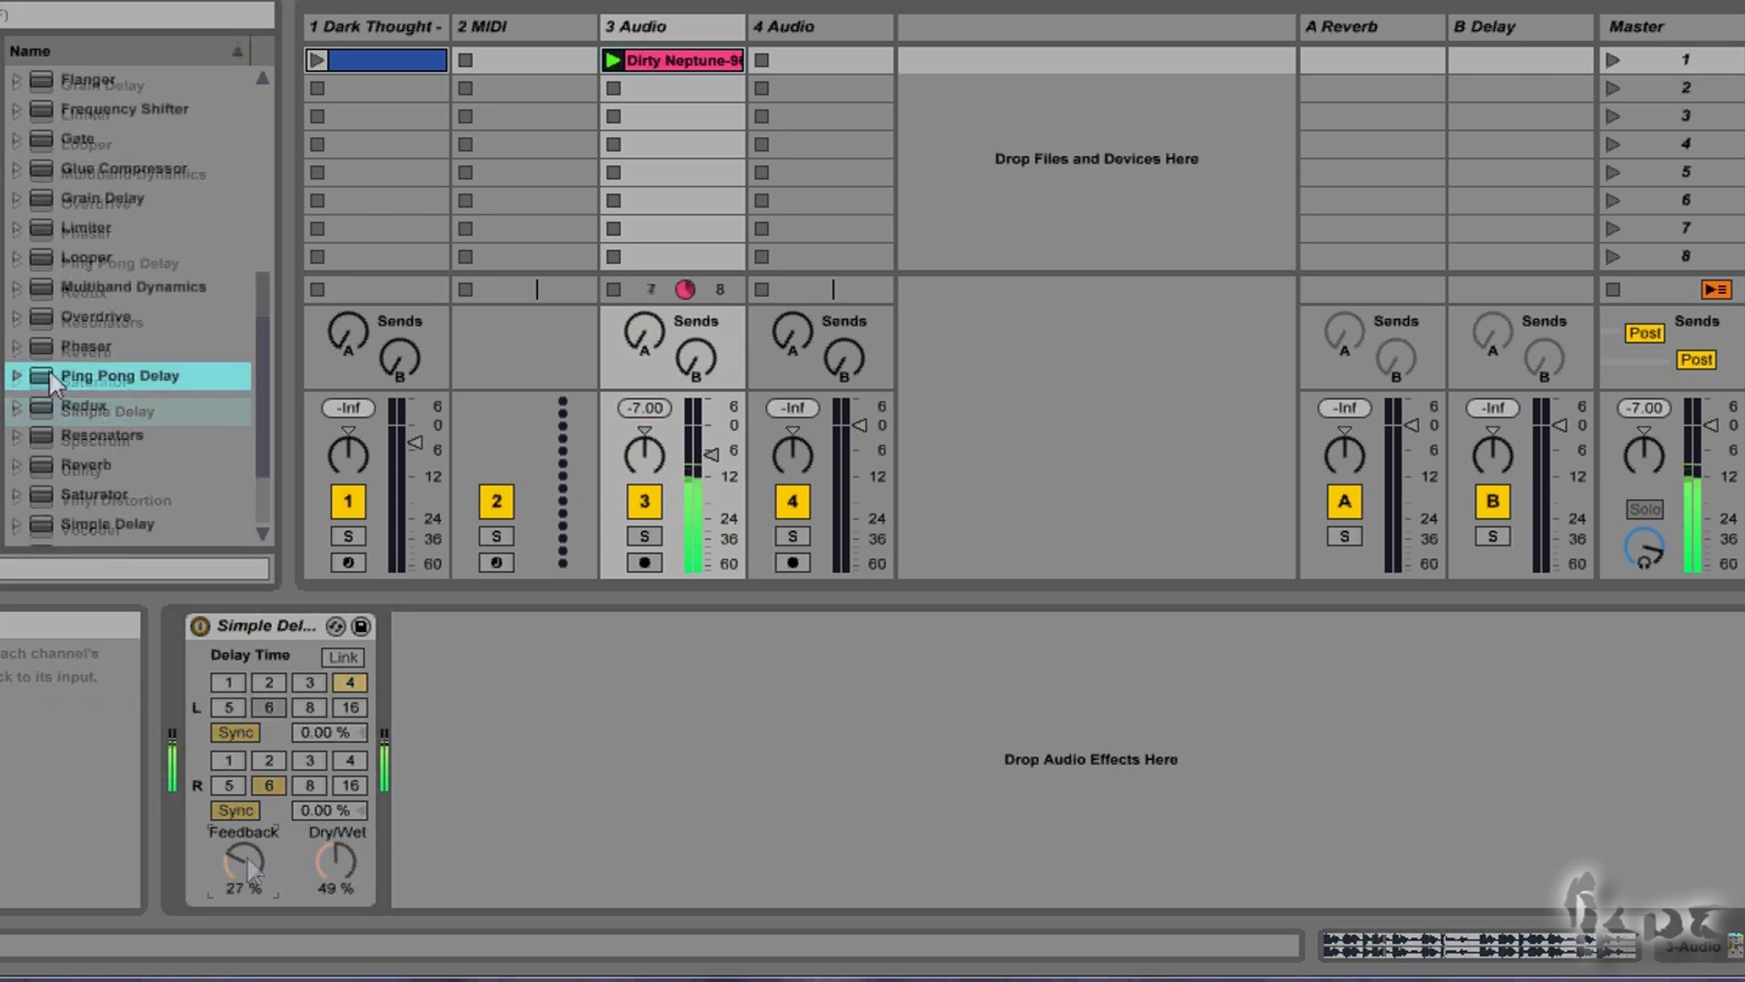
left_click_drag(48, 371, 186, 390)
Add Ping Pong Delay with its filter swept to 79.9 Hz, then raise Grain Delay's frequency and pitch.
left_click_drag(470, 747, 516, 758)
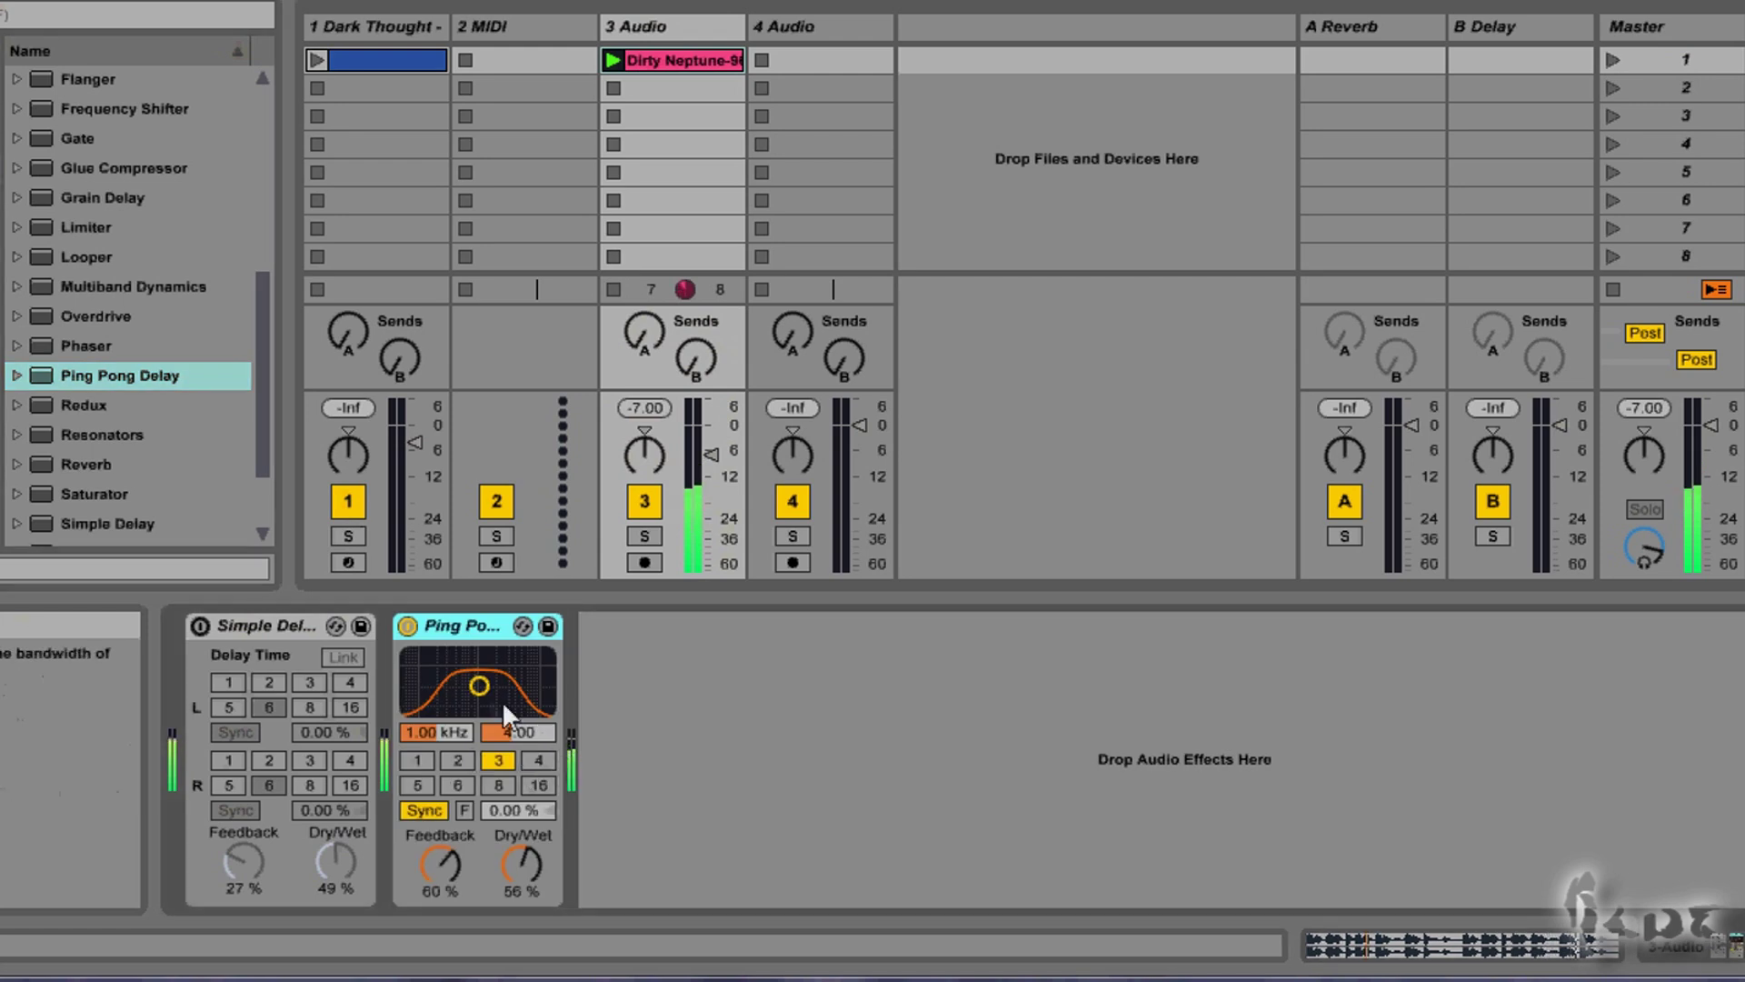
left_click_drag(508, 684, 465, 684)
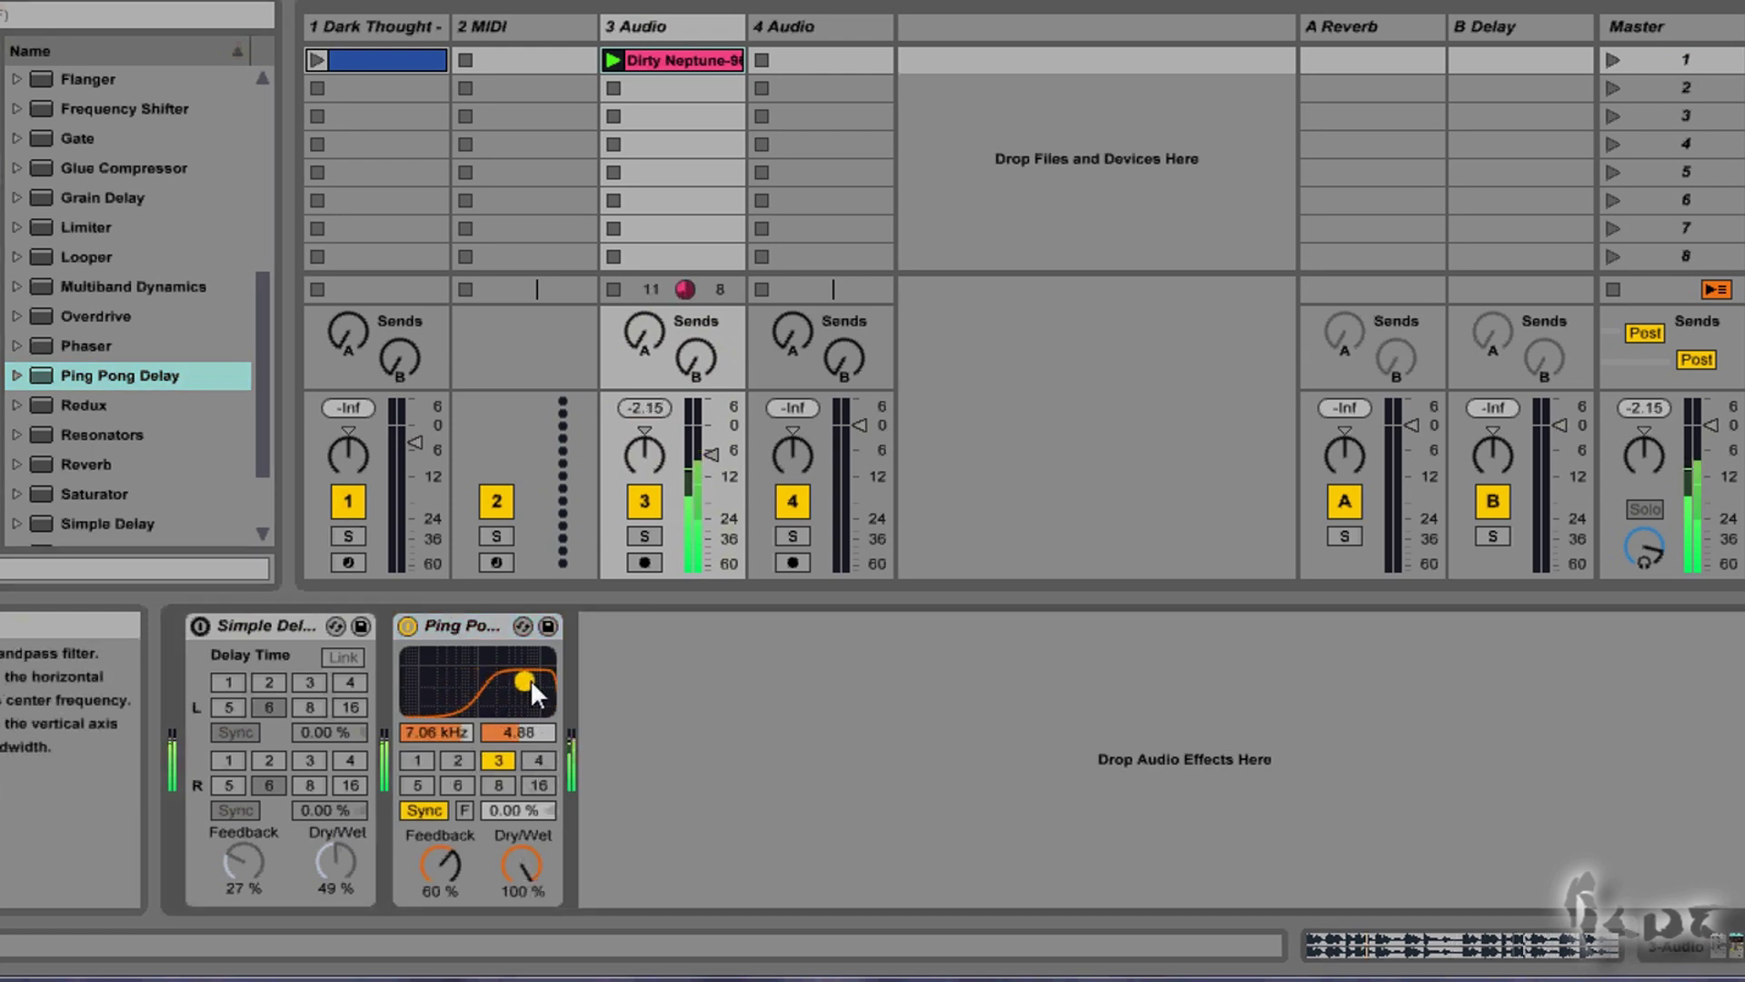
left_click_drag(462, 679, 418, 679)
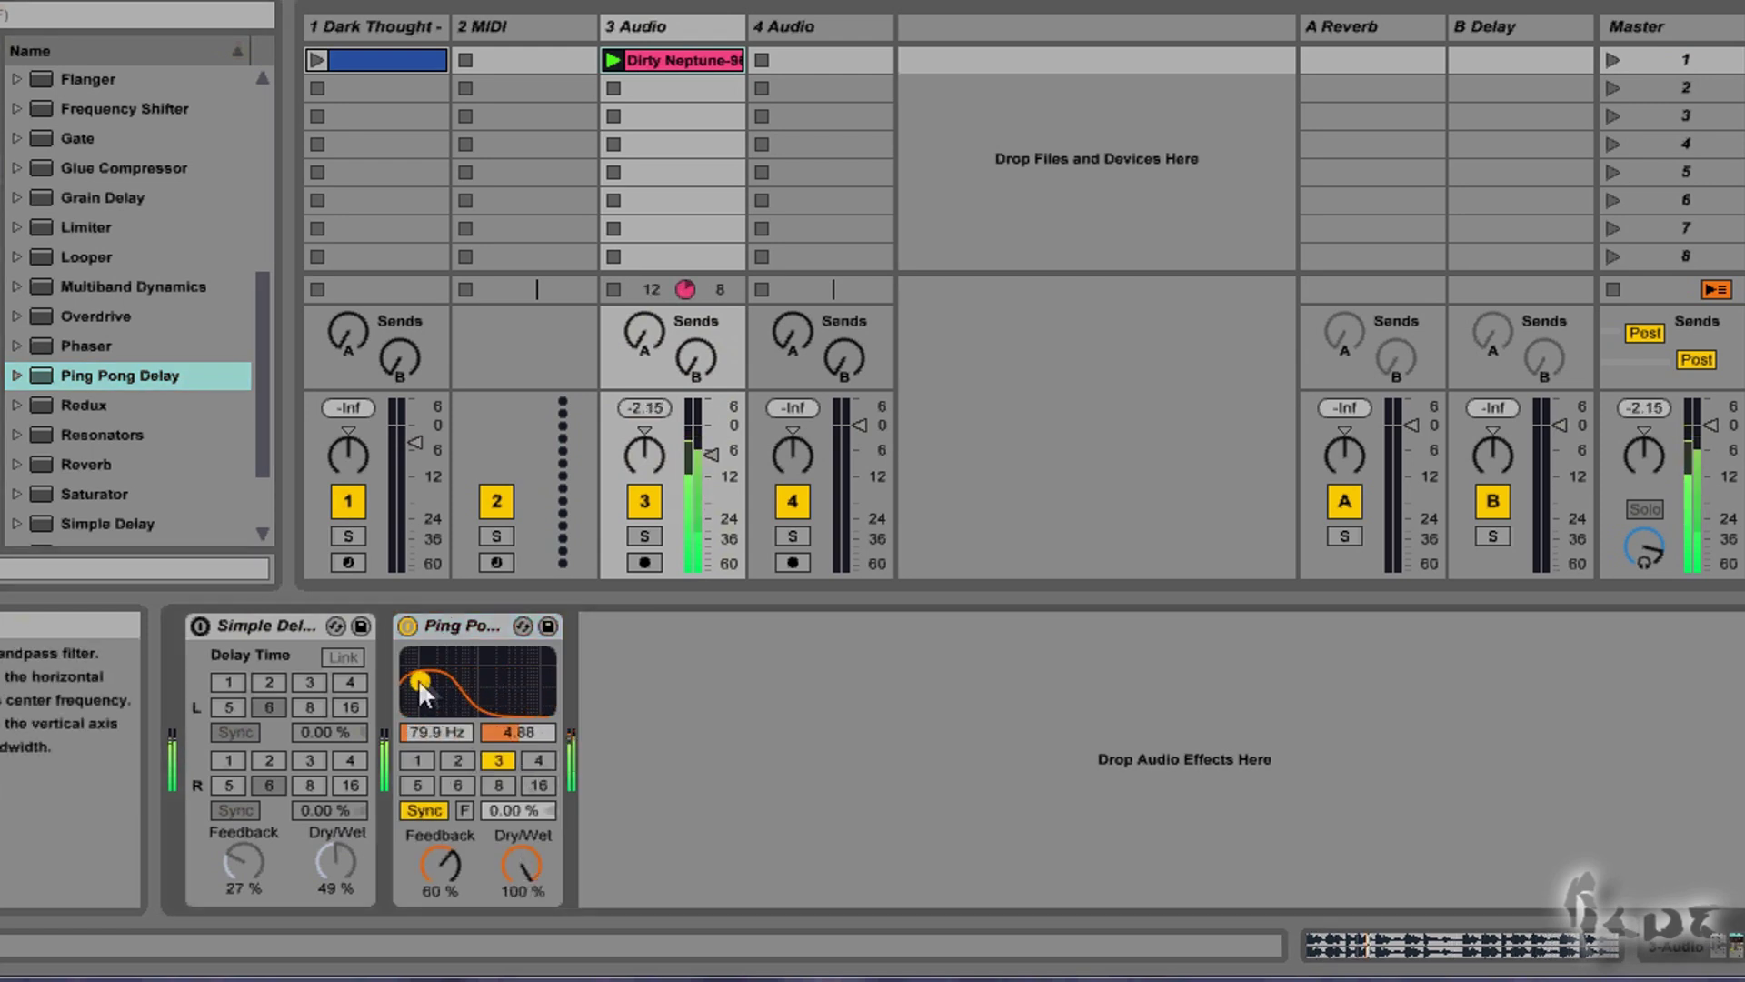
mouse_move(1064, 699)
left_mouse_down()
mouse_move(1146, 675)
mouse_move(853, 766)
left_mouse_up()
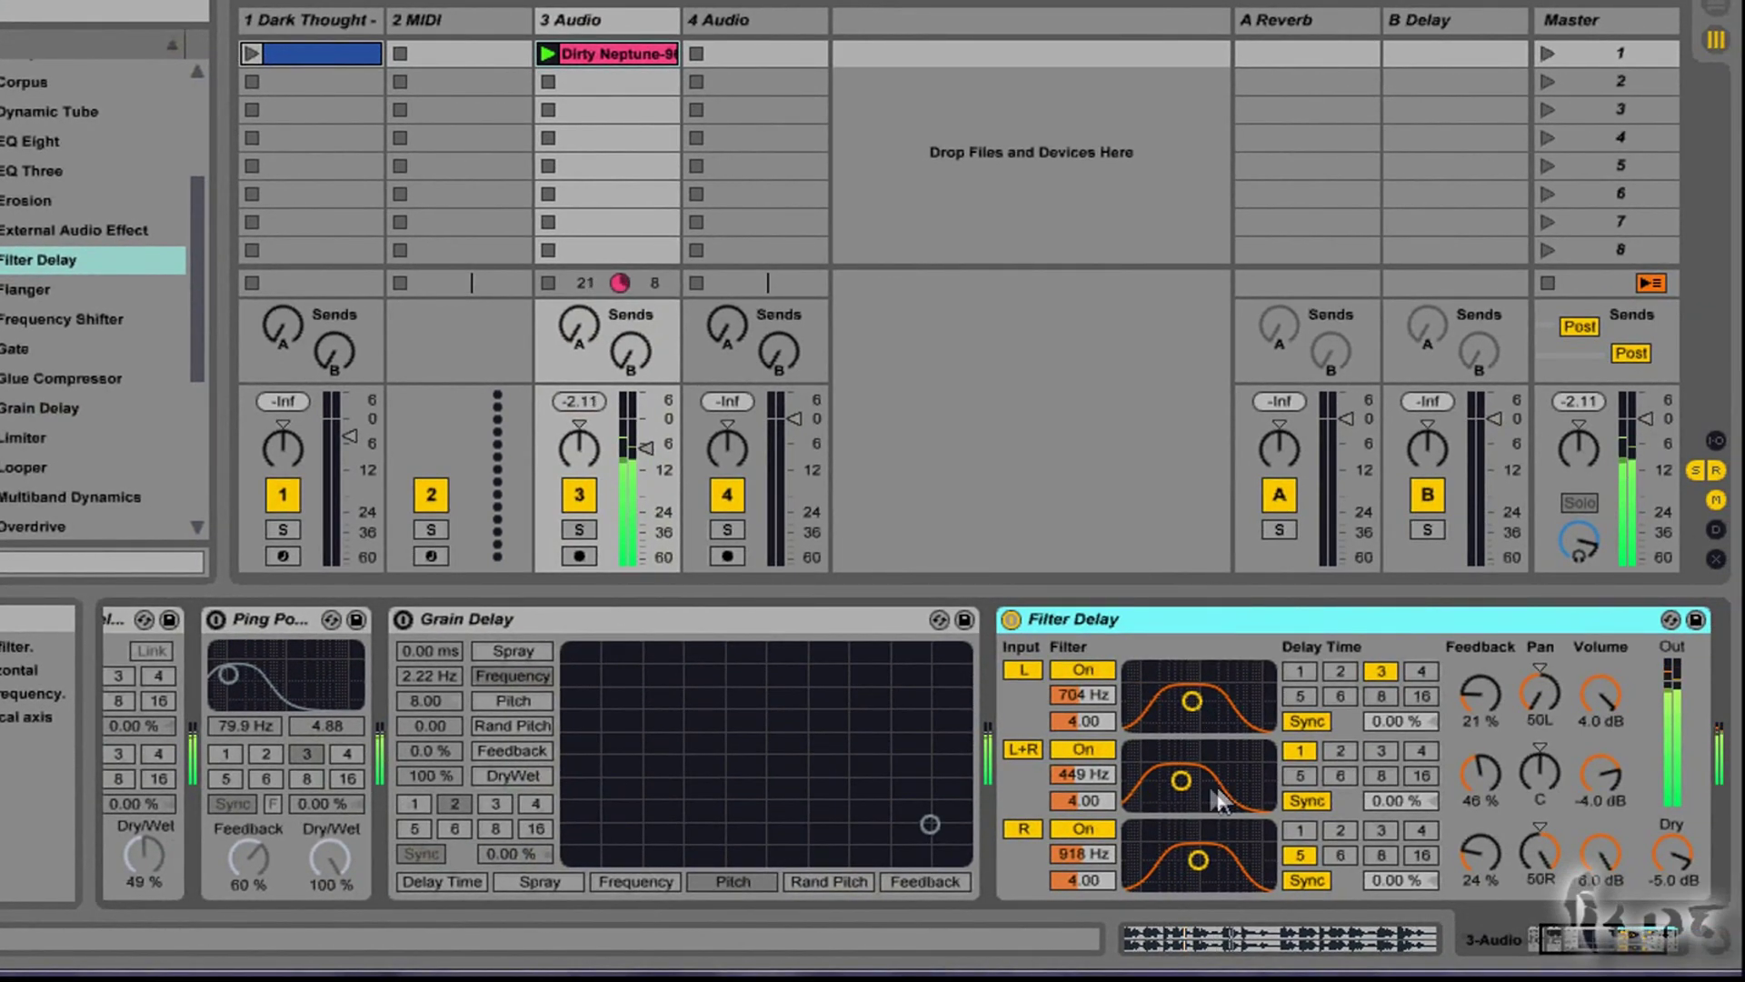
Push Filter Delay's L+R band to 14.7 kHz, set Beat Repeat's grid to 1/16, and set the left delay time to 16.
left_click_drag(1185, 779, 1260, 775)
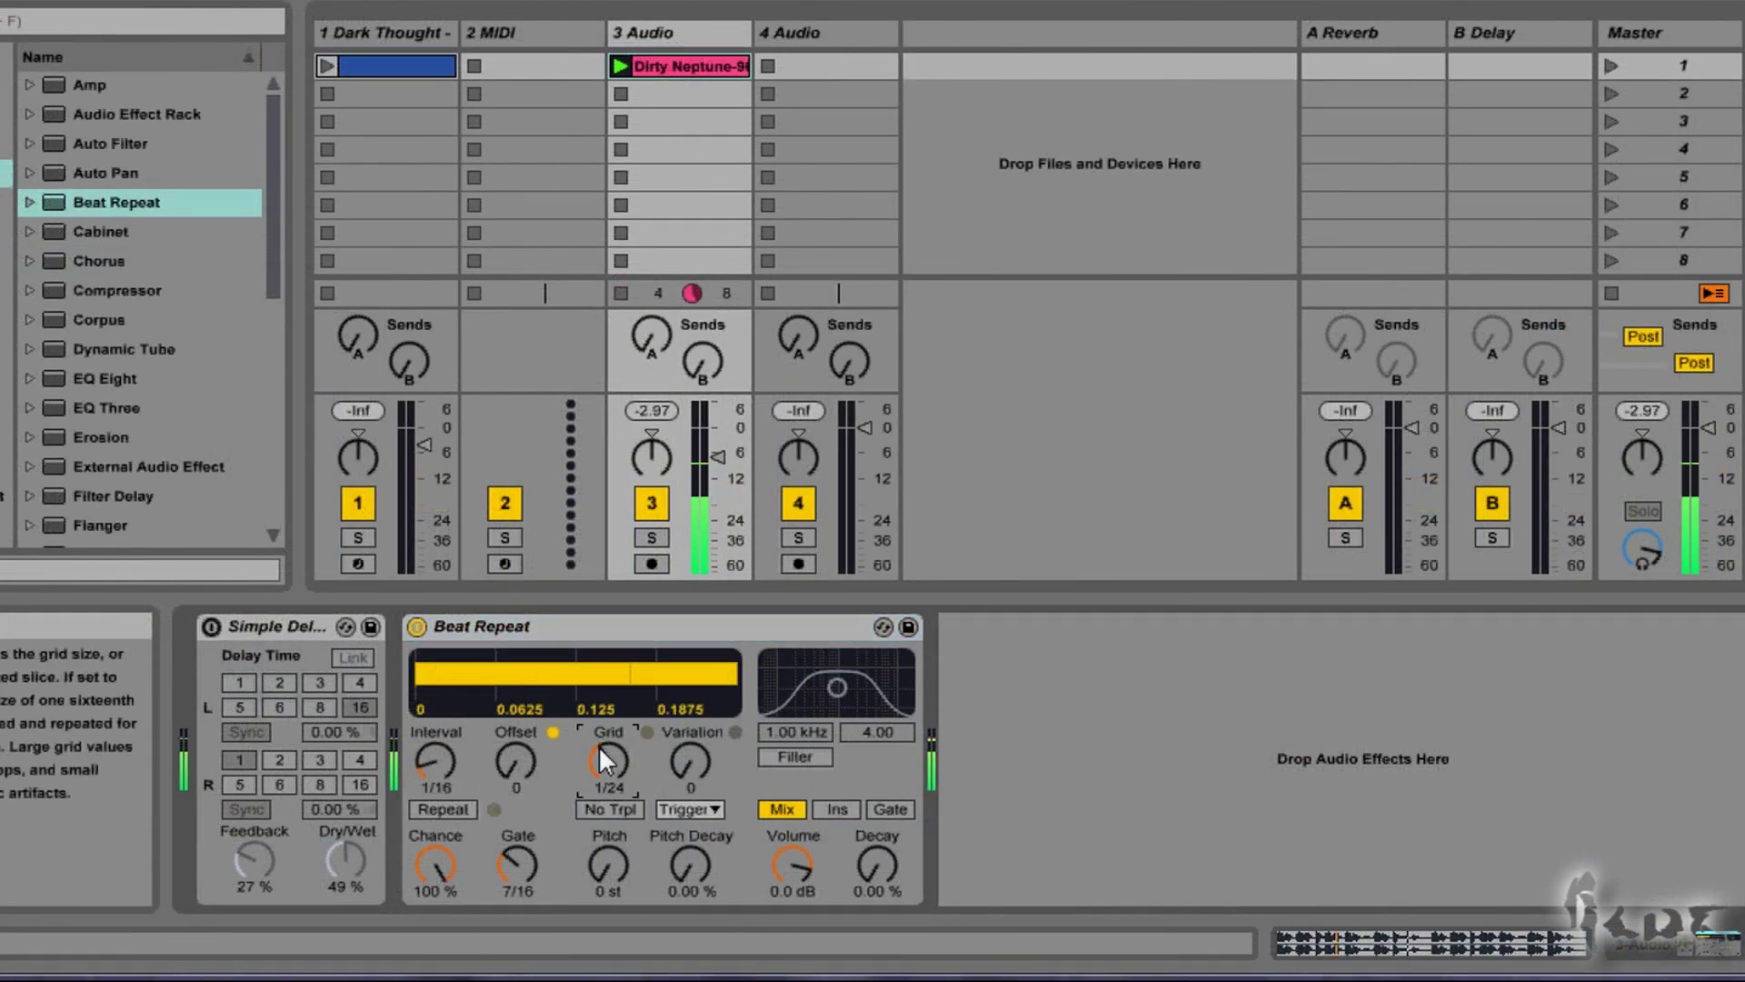
left_click_drag(599, 746, 599, 743)
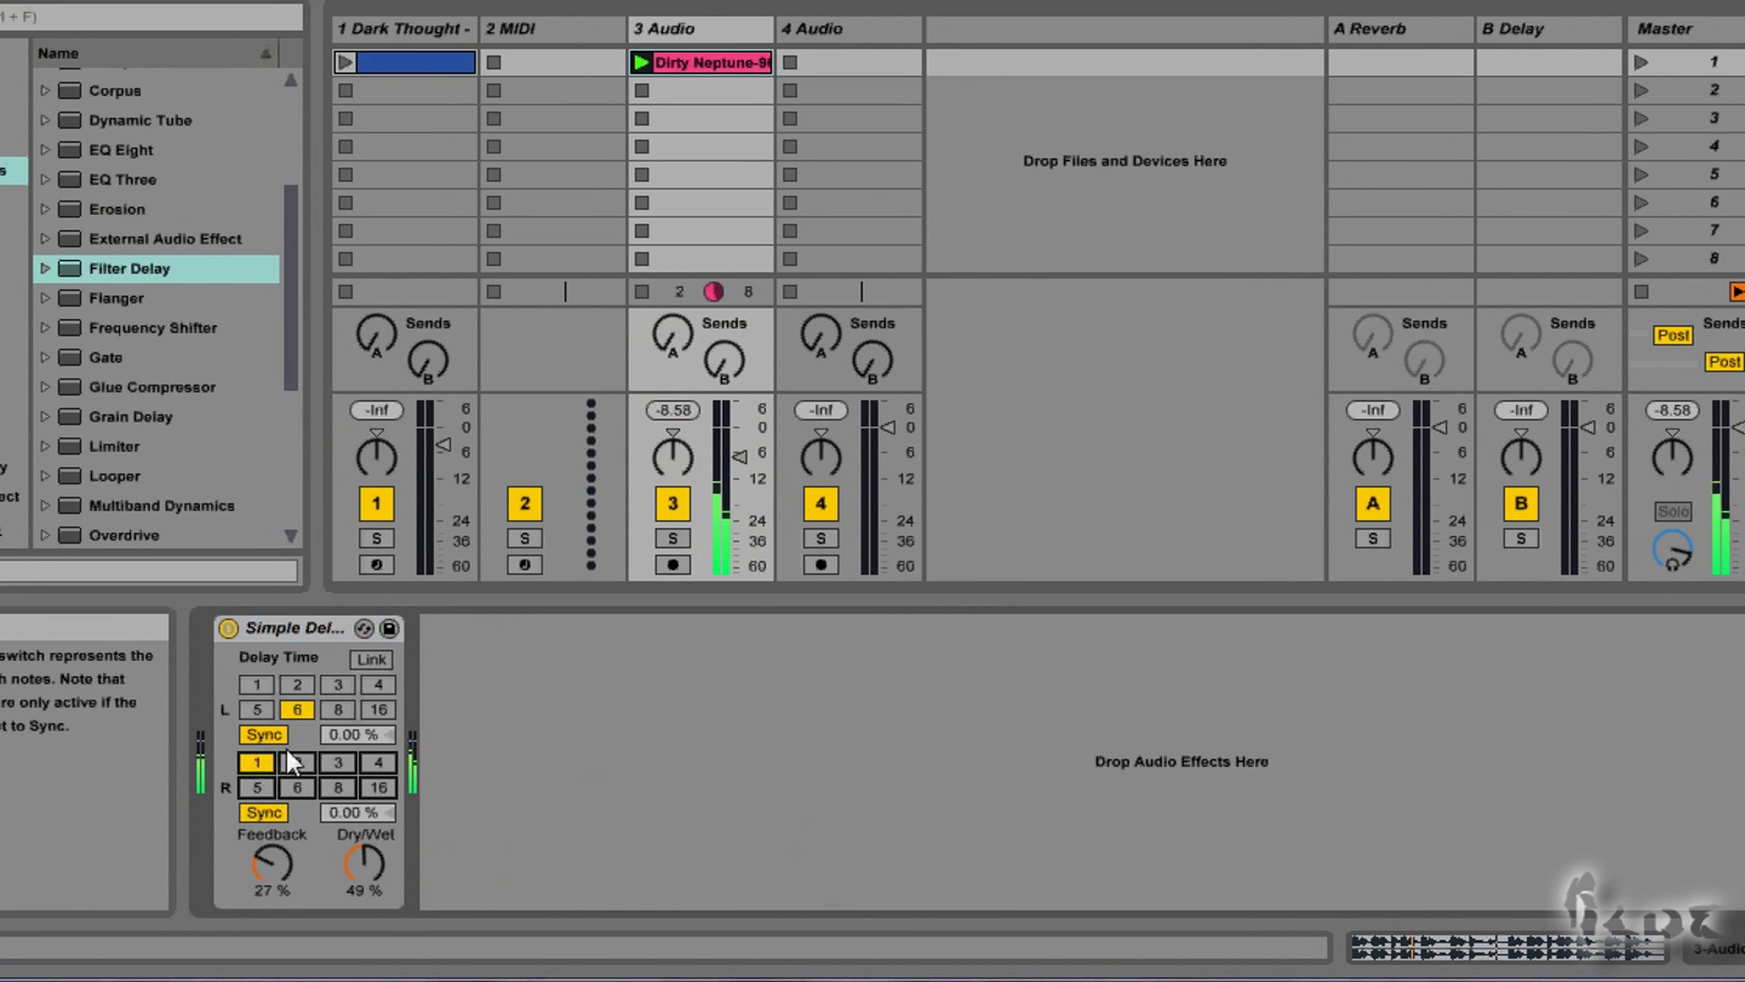
left_click(380, 710)
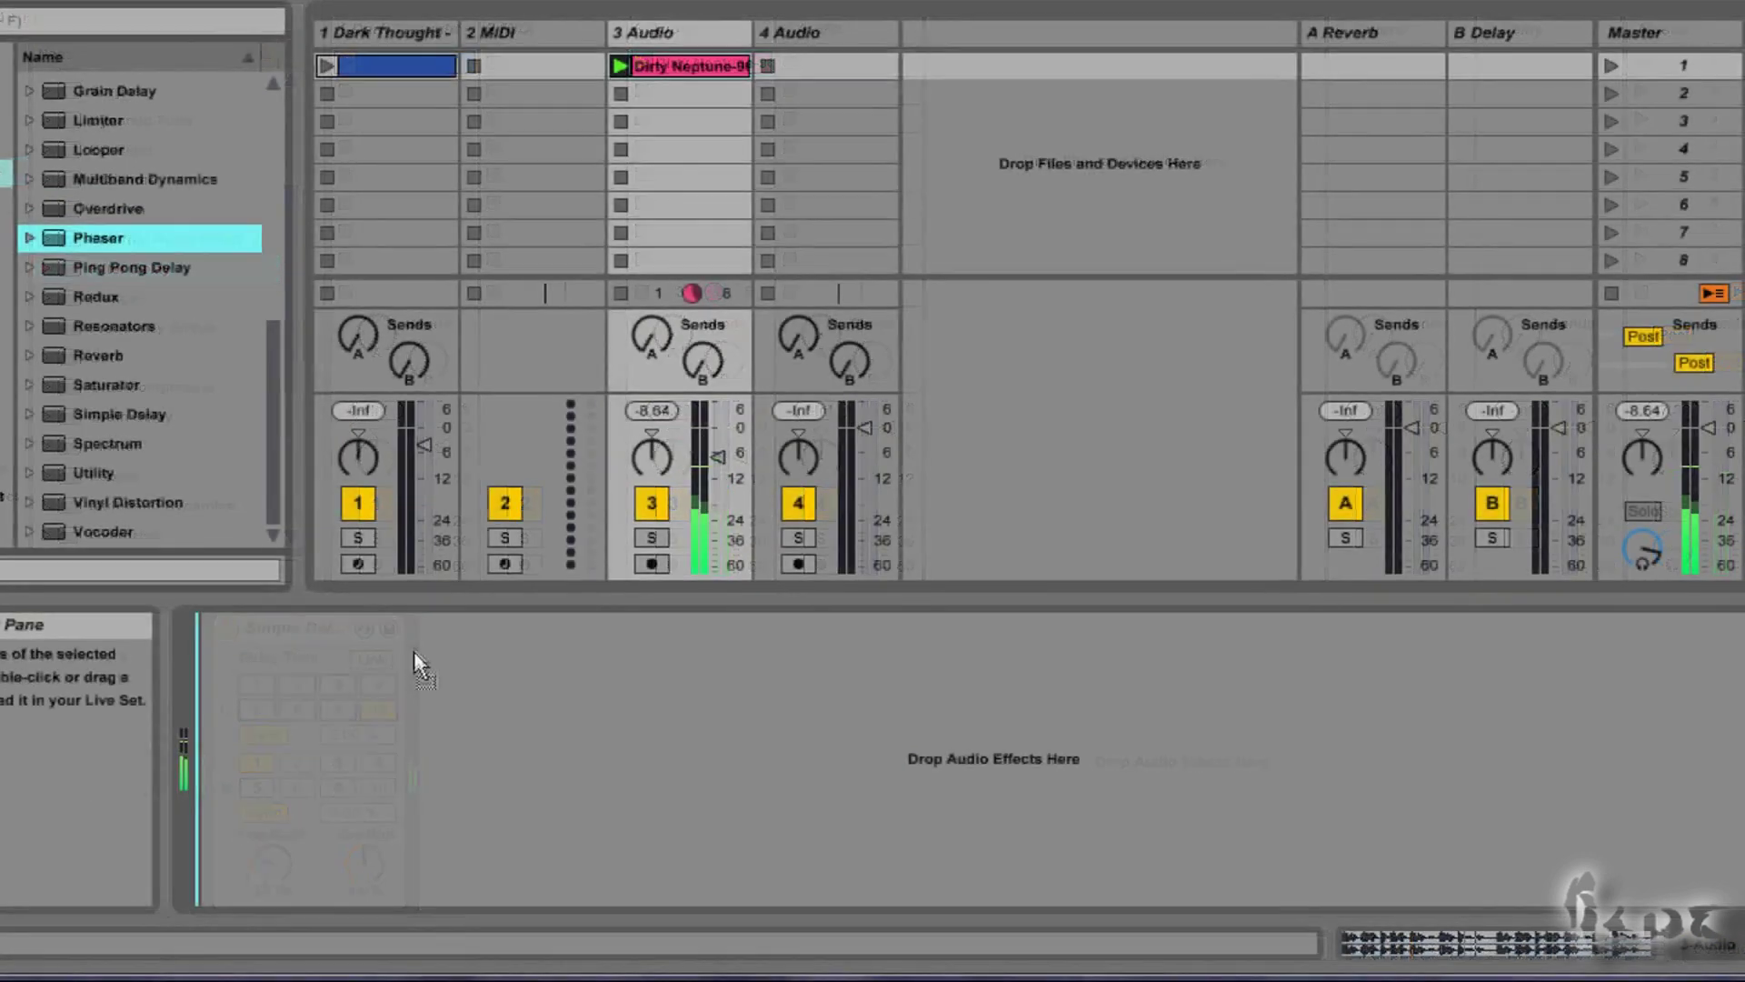
Sweep the Phaser frequency and feedback, raise Erosion's frequency and amount, then add a Limiter before Spectrum.
mouse_move(416, 840)
left_mouse_down()
mouse_move(519, 839)
mouse_move(345, 838)
mouse_move(541, 791)
left_mouse_up()
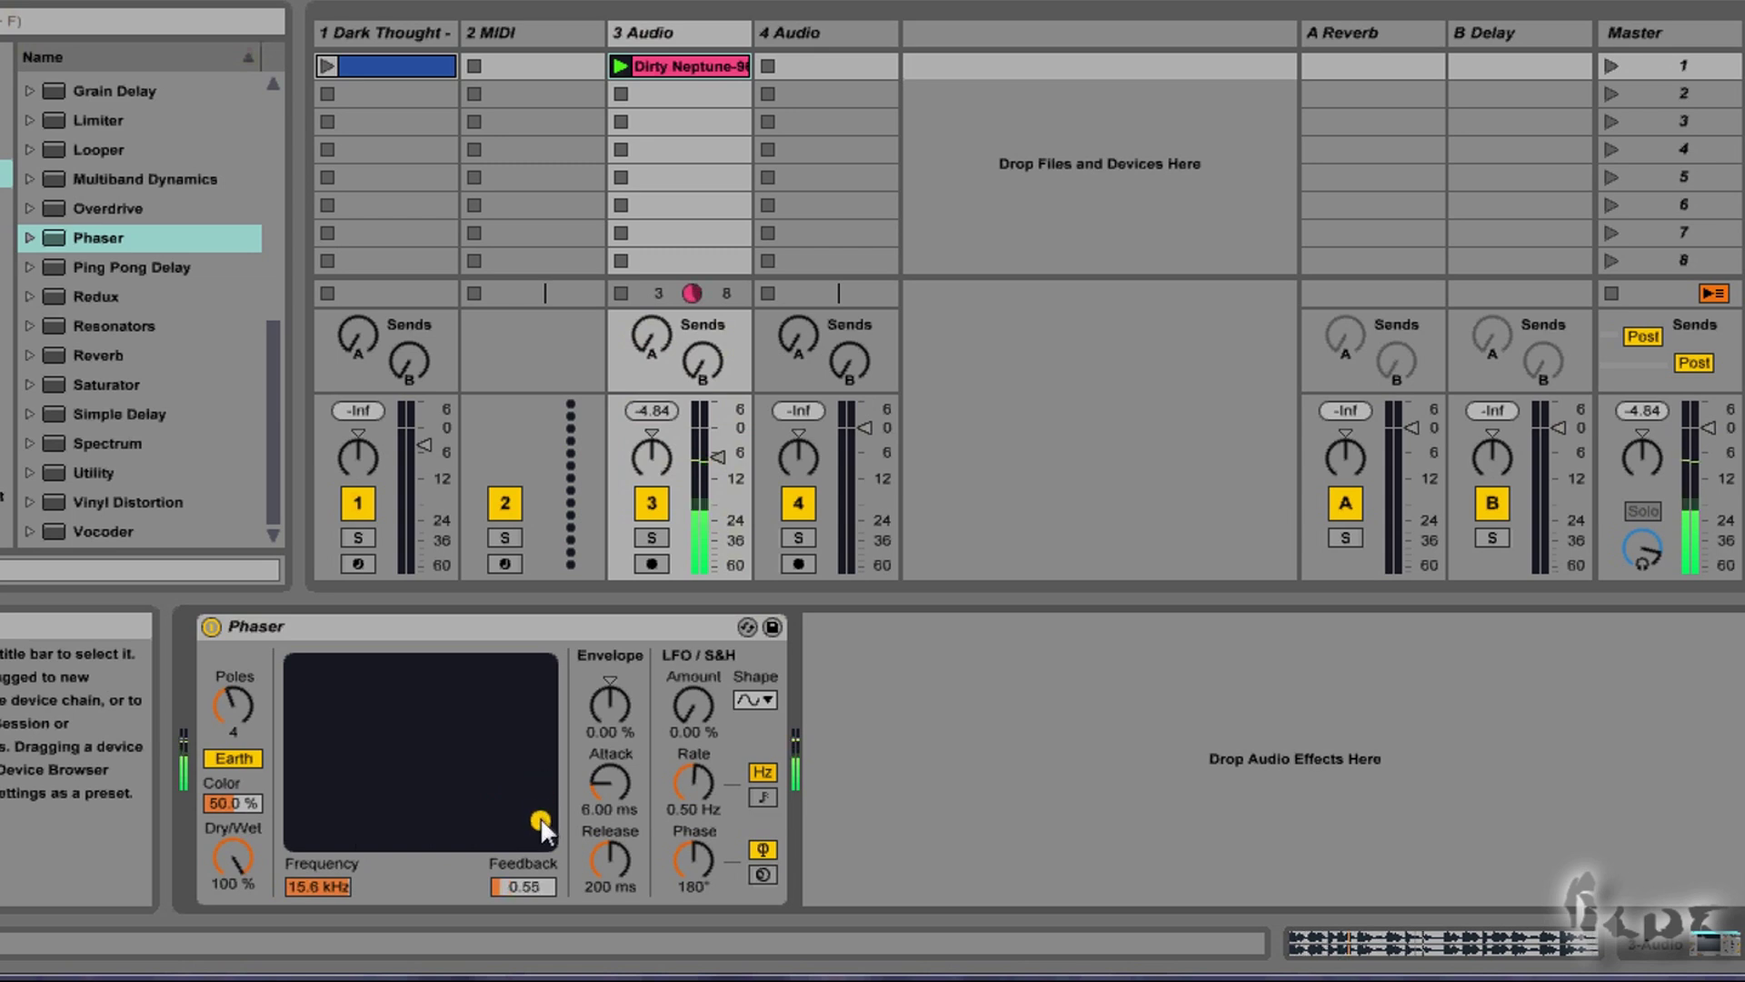
mouse_move(542, 788)
left_mouse_down()
mouse_move(537, 829)
mouse_move(541, 695)
mouse_move(463, 704)
left_mouse_up()
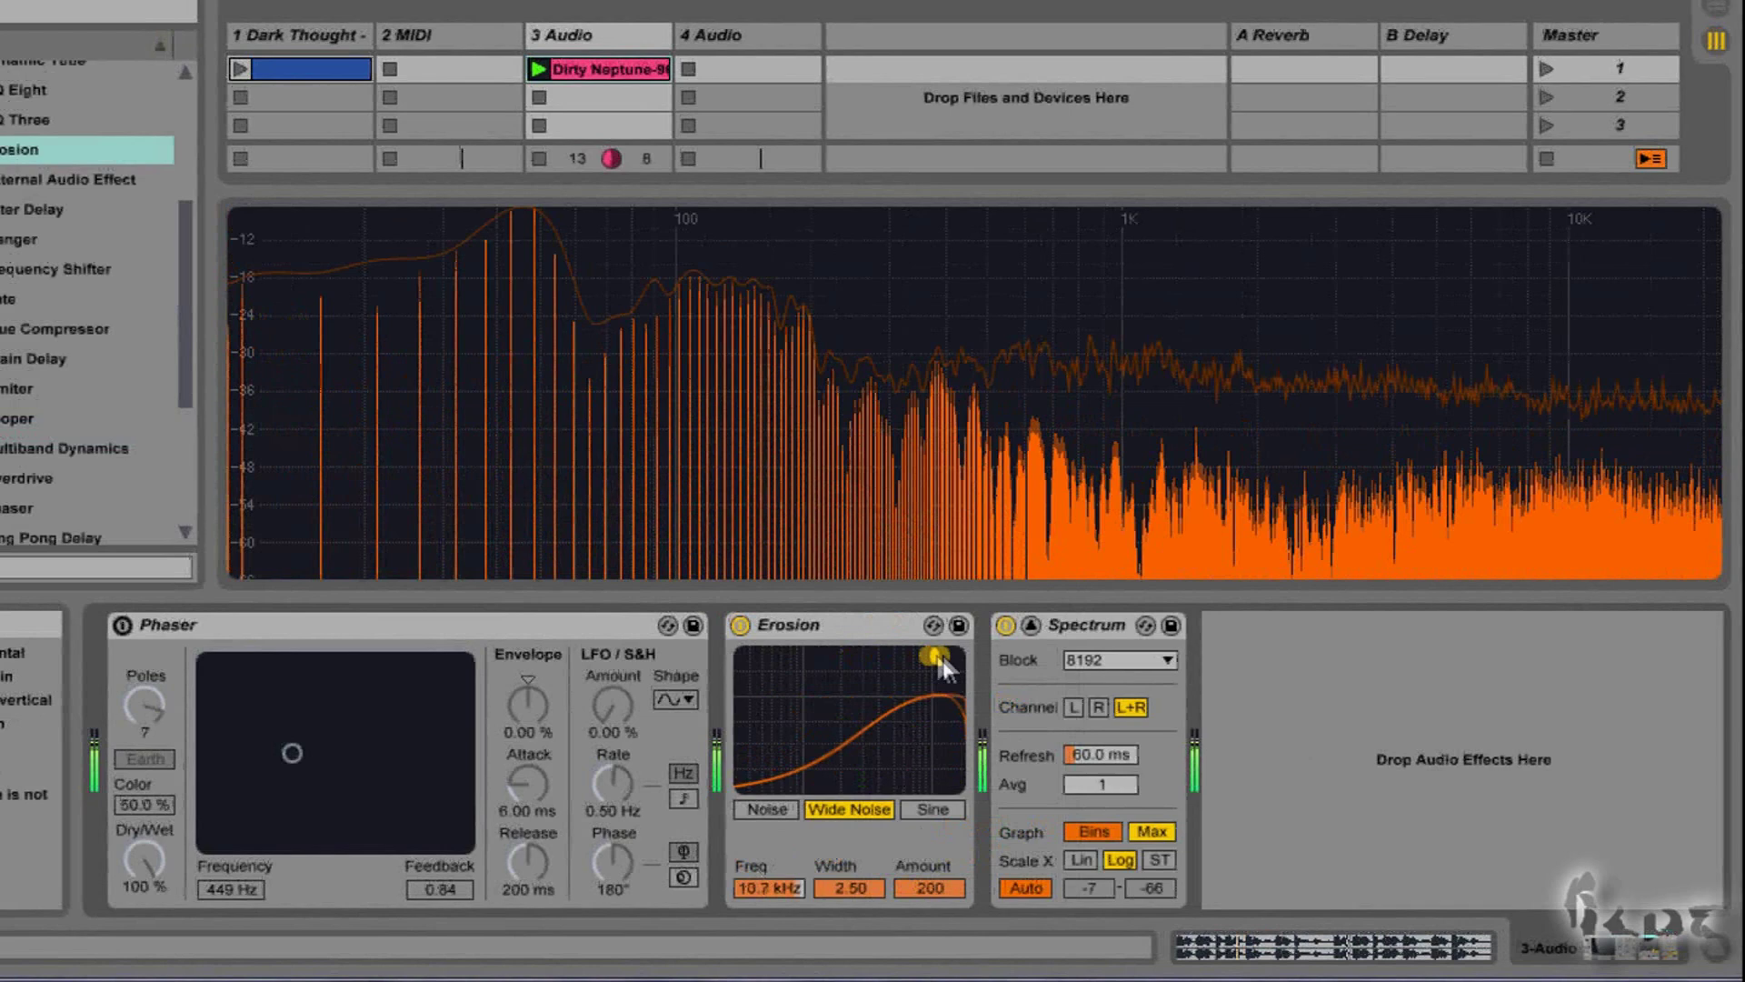
mouse_move(936, 663)
left_mouse_down()
mouse_move(956, 660)
mouse_move(944, 752)
mouse_move(943, 653)
left_mouse_up()
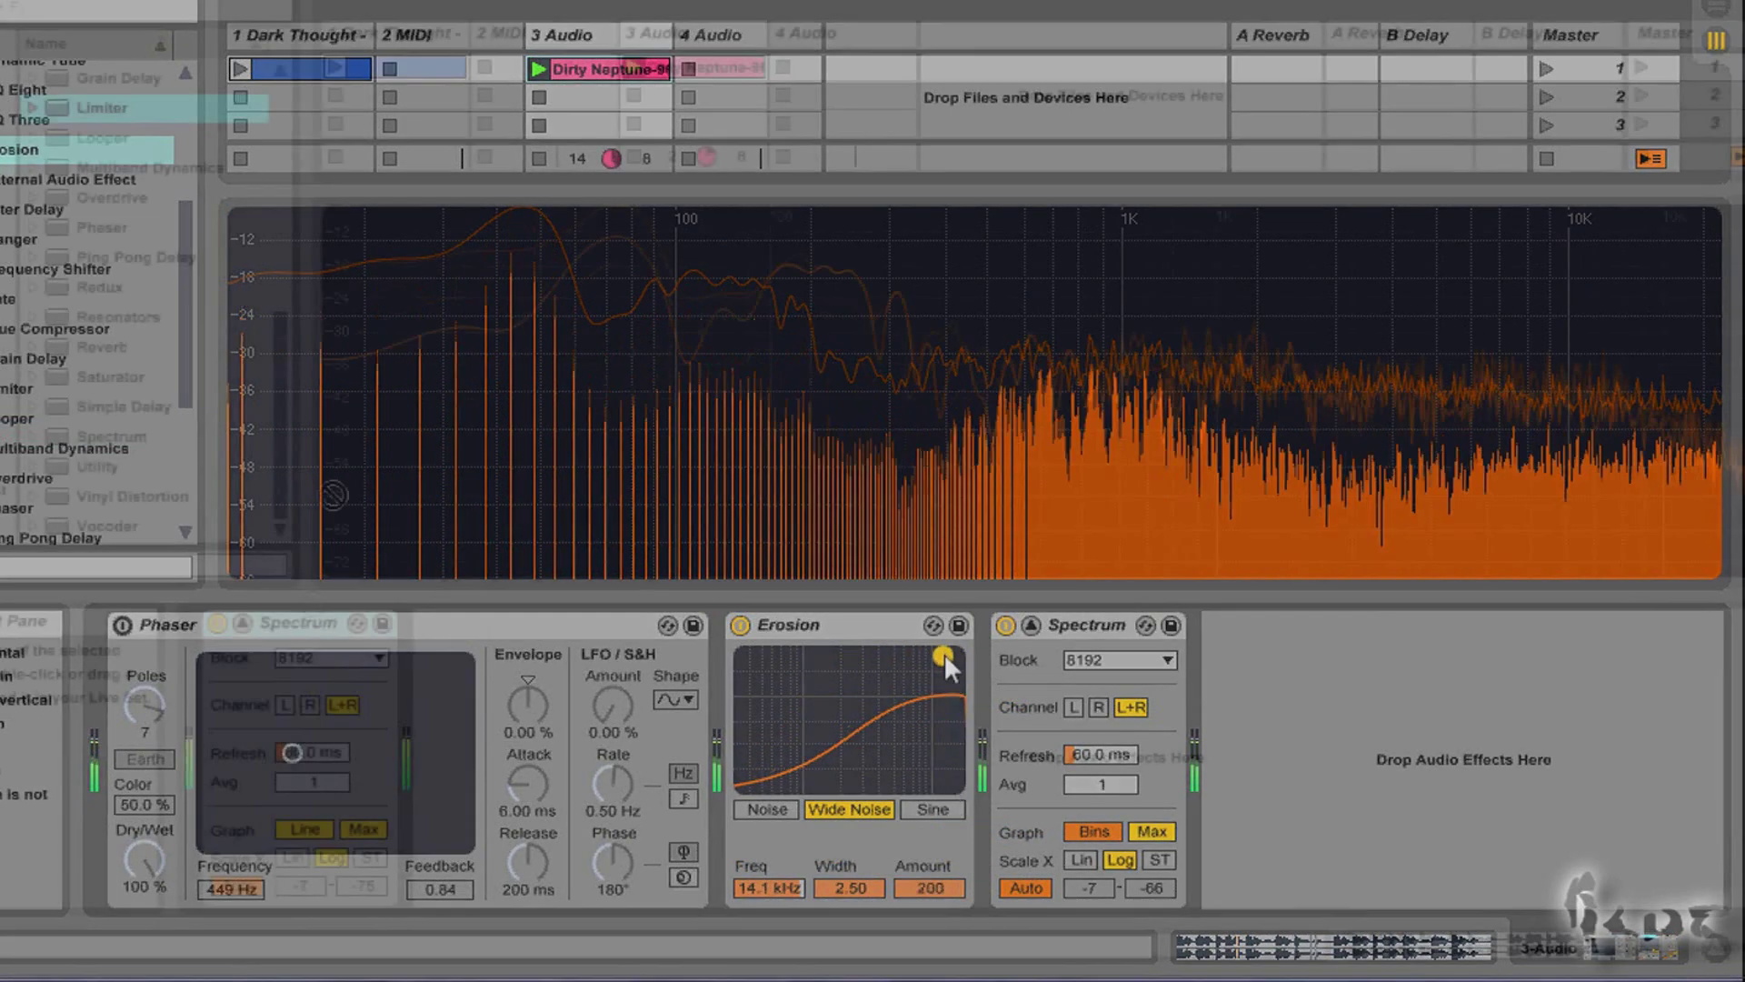
left_click_drag(100, 108, 280, 699)
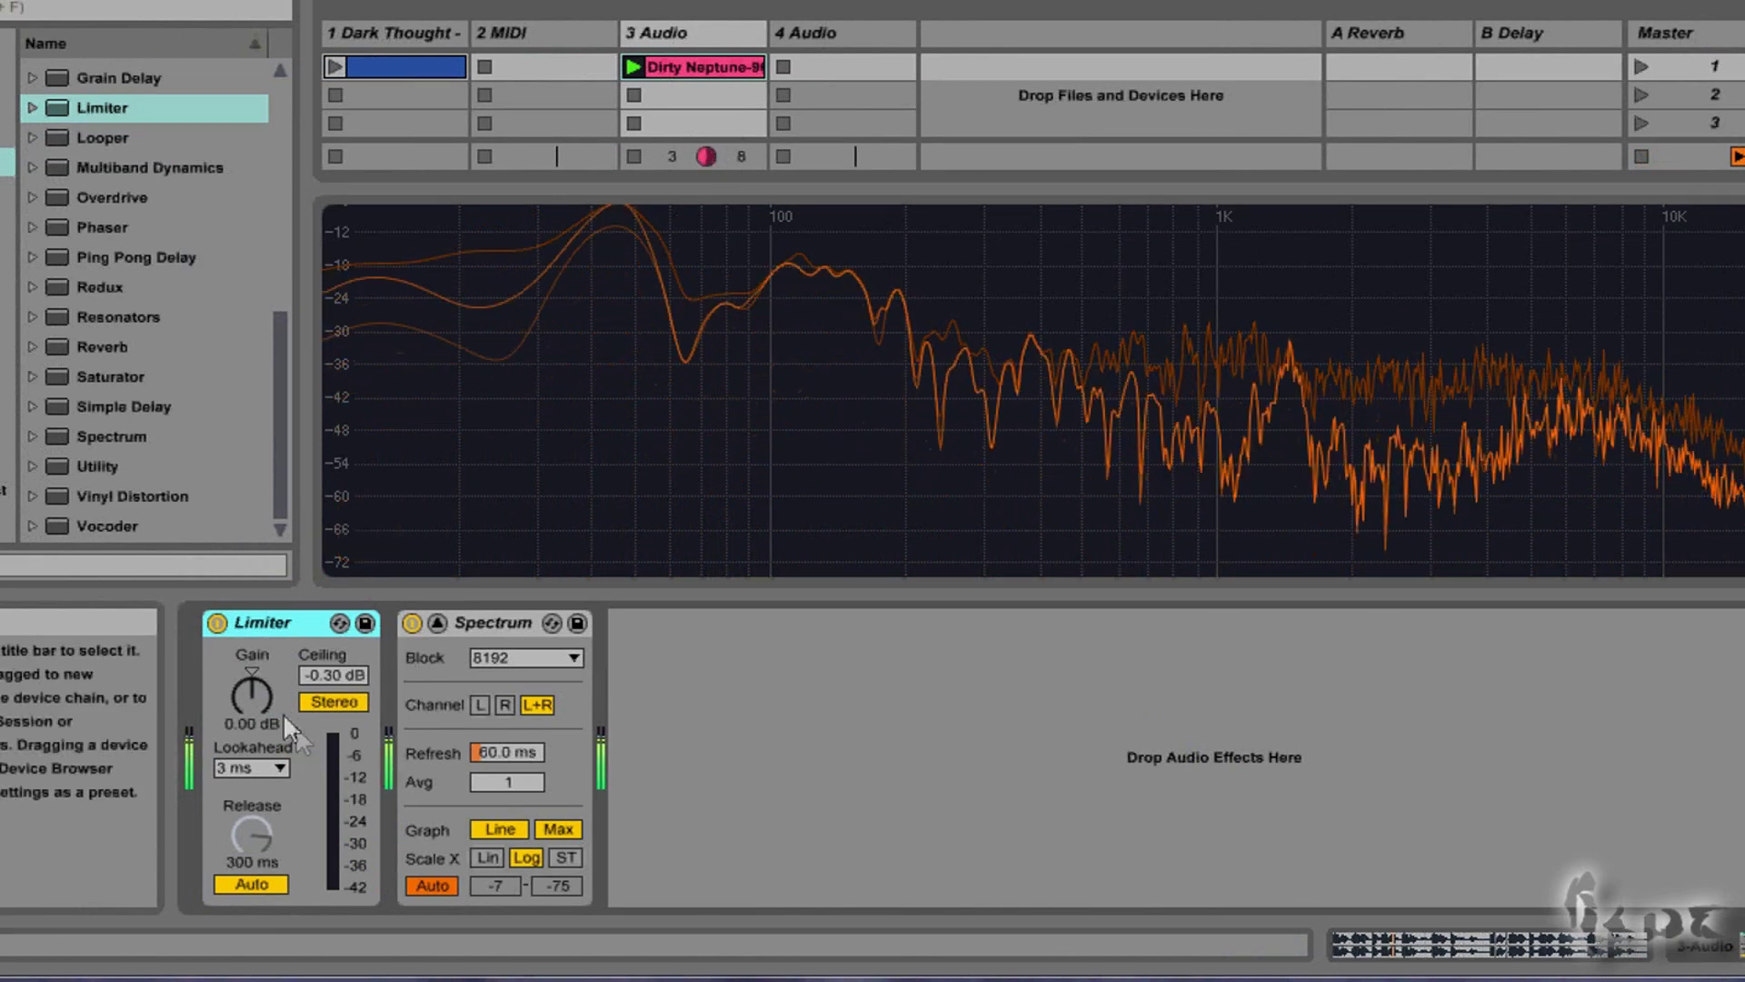
Boost Limiter gain to 16.8 dB, collapse the enlarged spectrum, and lower the ceiling to about -18 dB.
left_click_drag(244, 688, 245, 689)
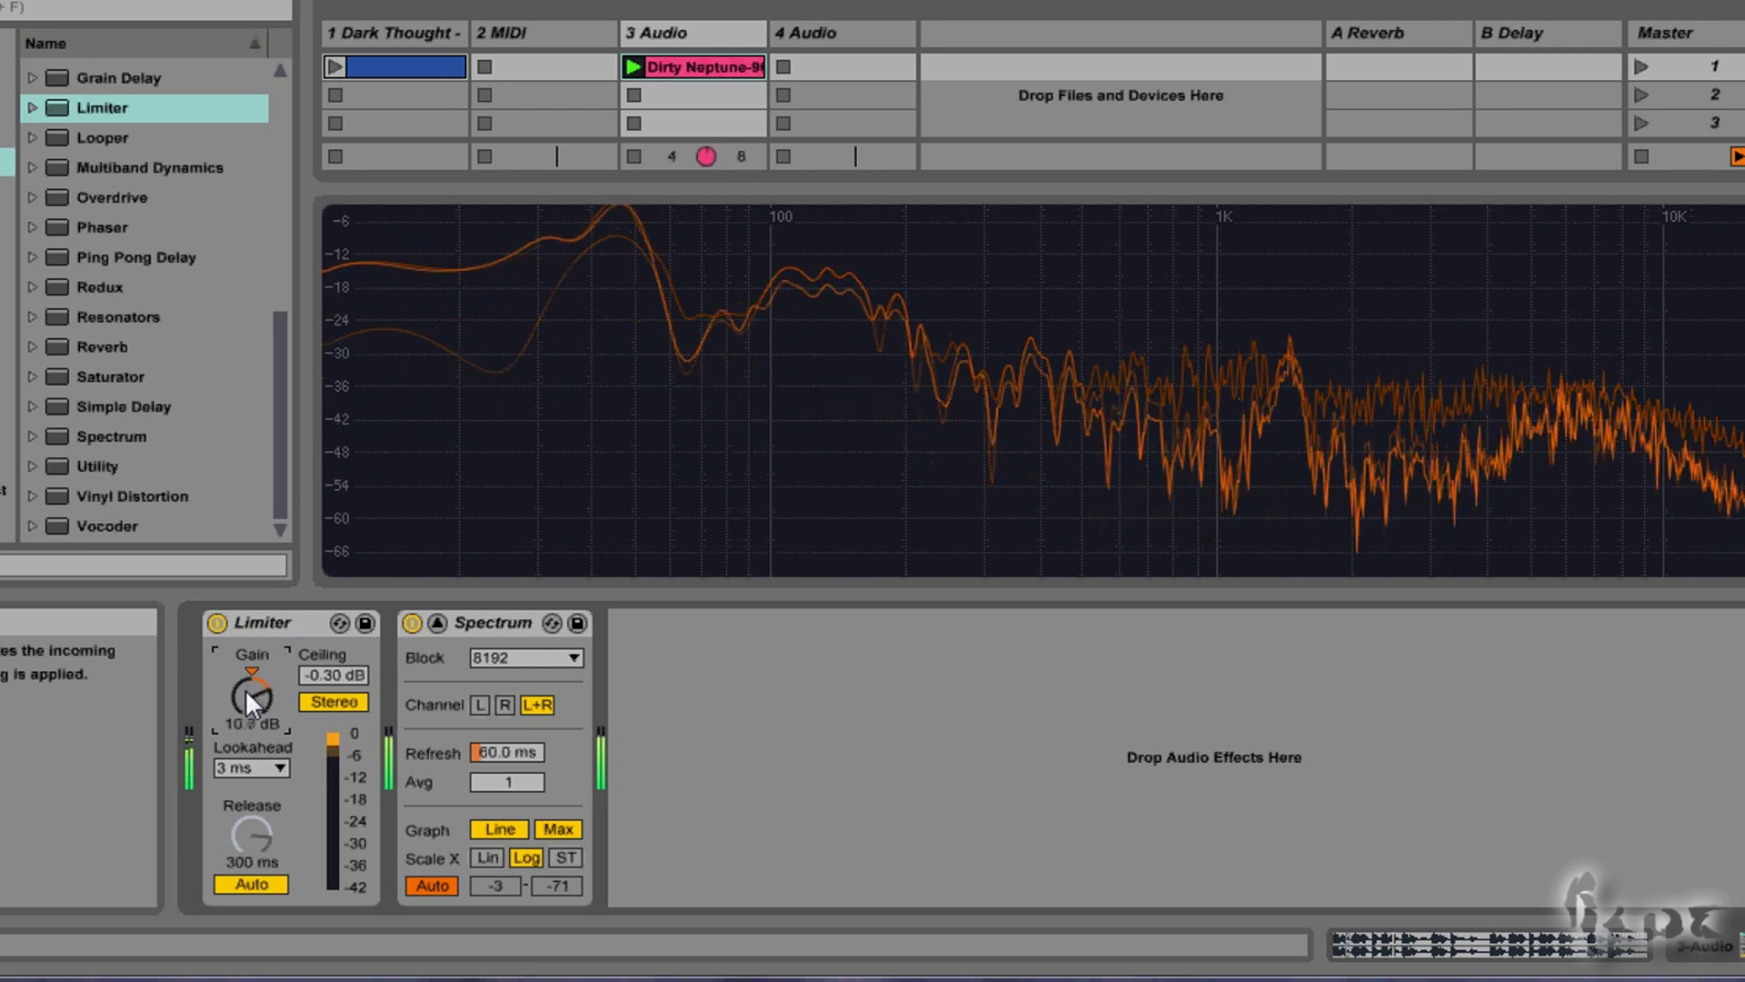
left_click_drag(246, 689, 246, 689)
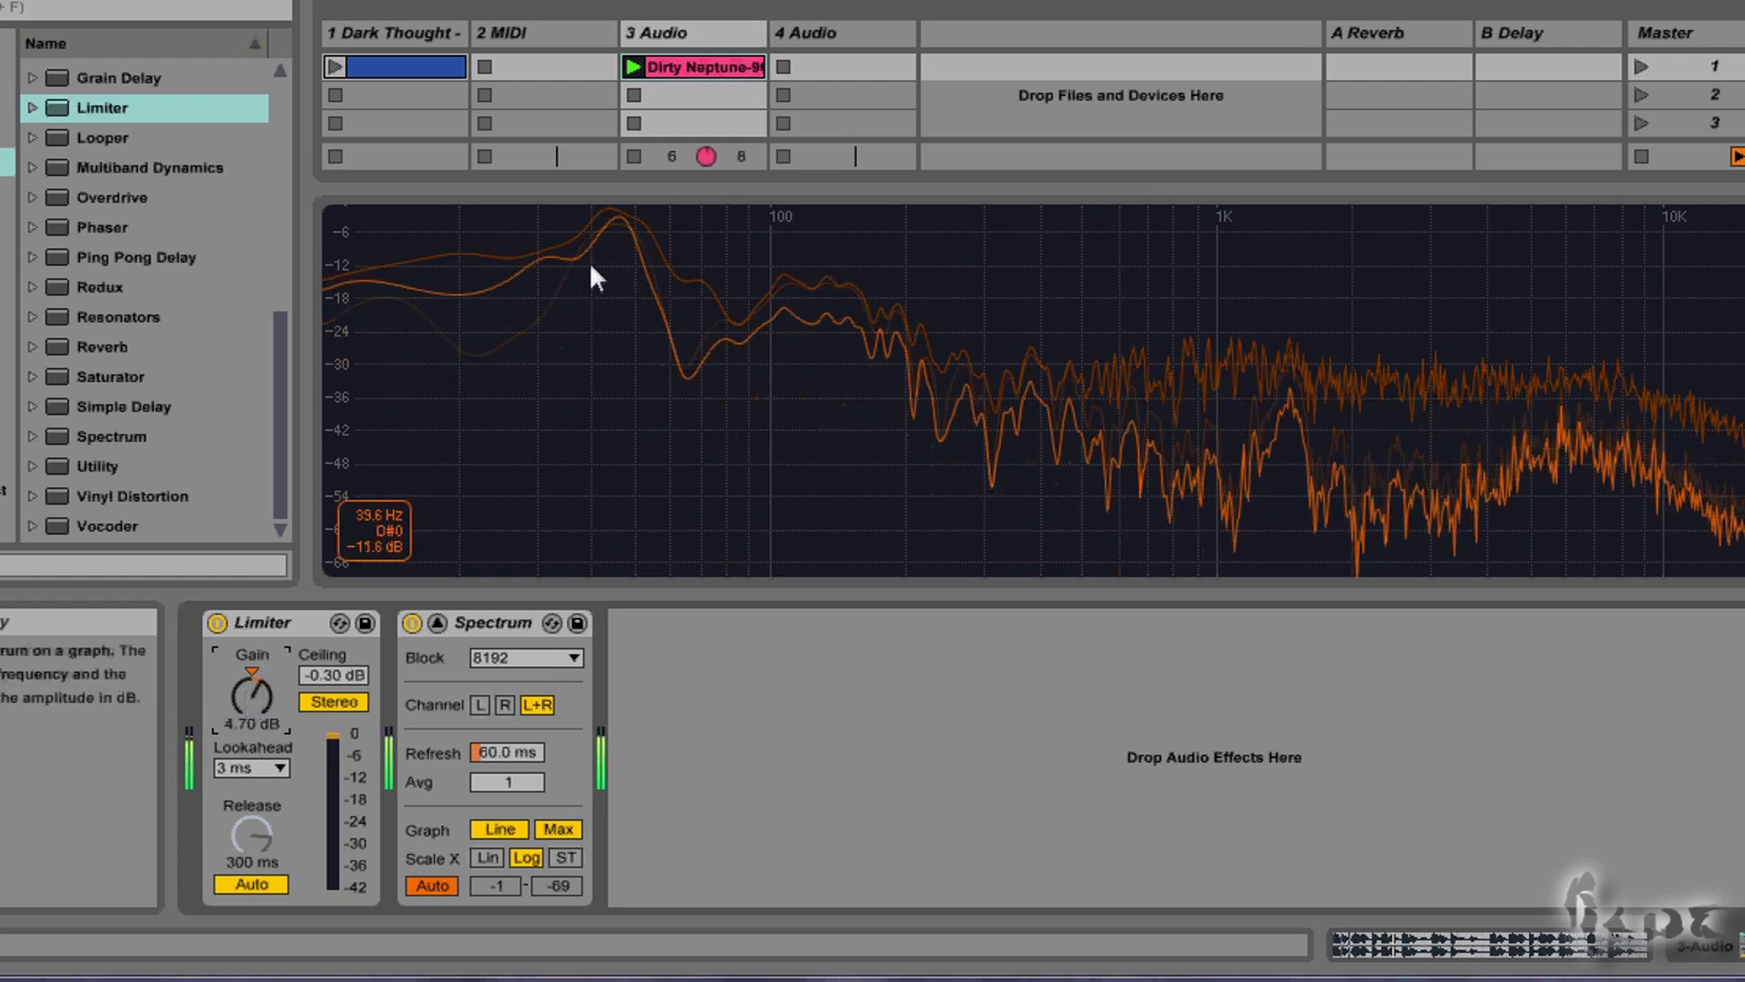
left_click(437, 623)
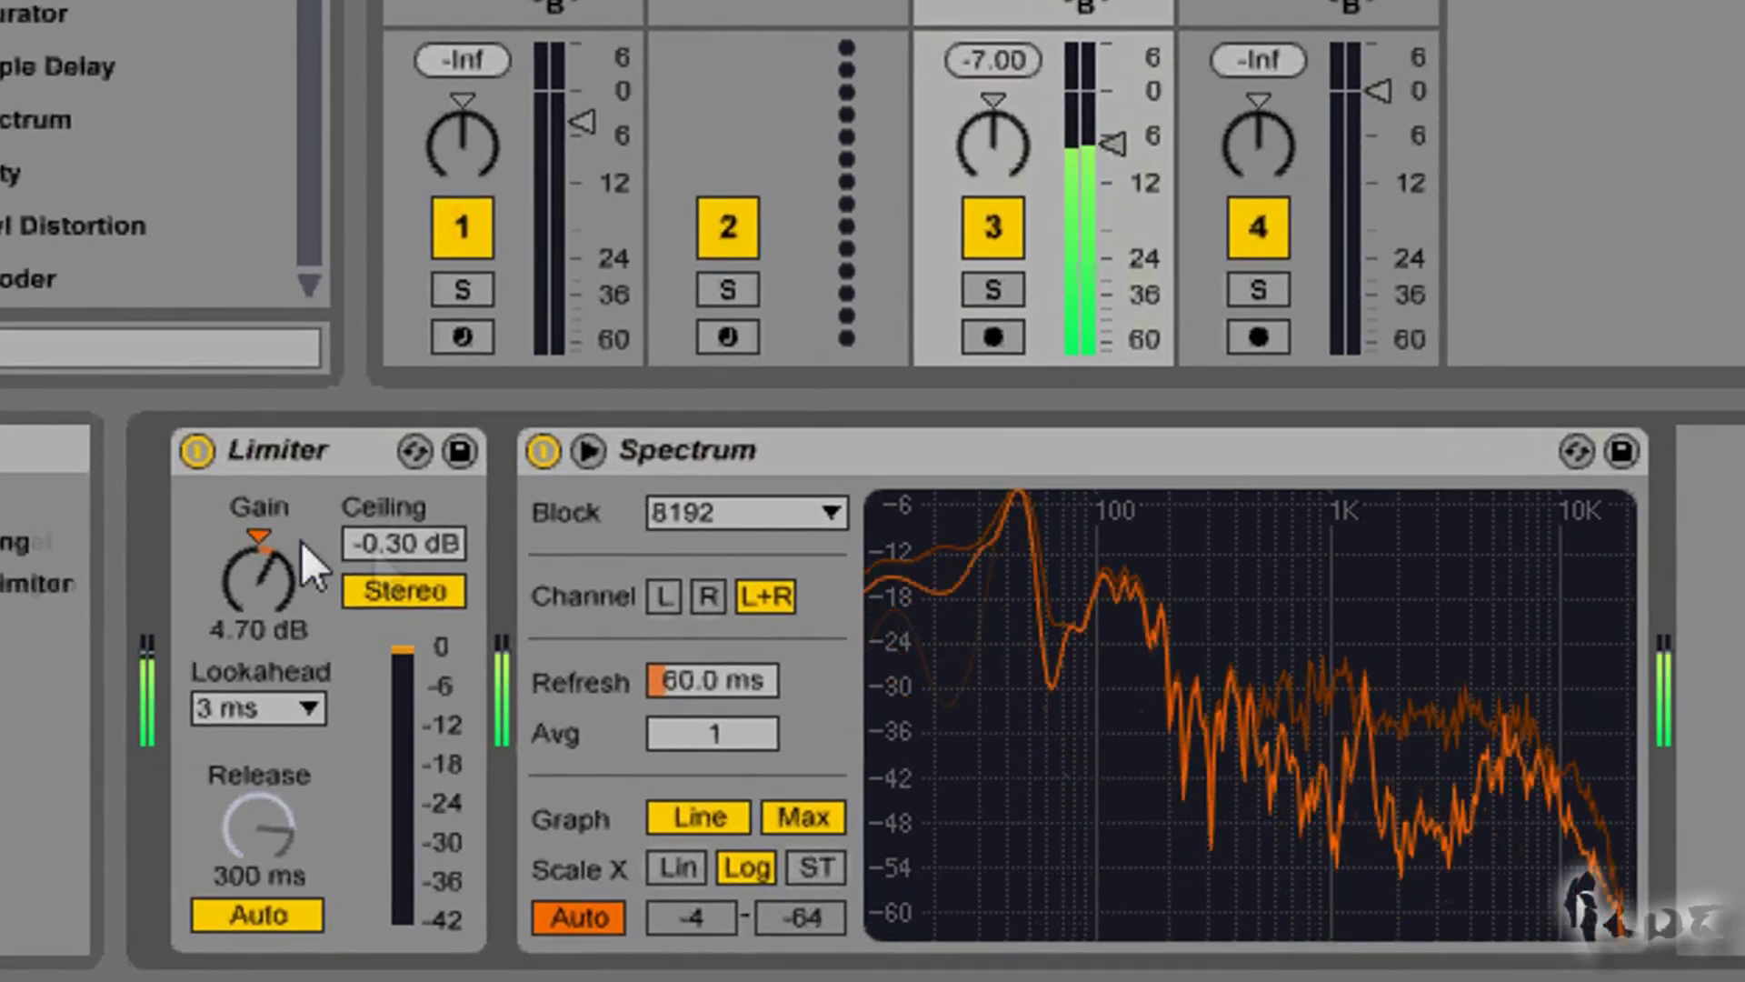
left_click_drag(401, 528, 403, 534)
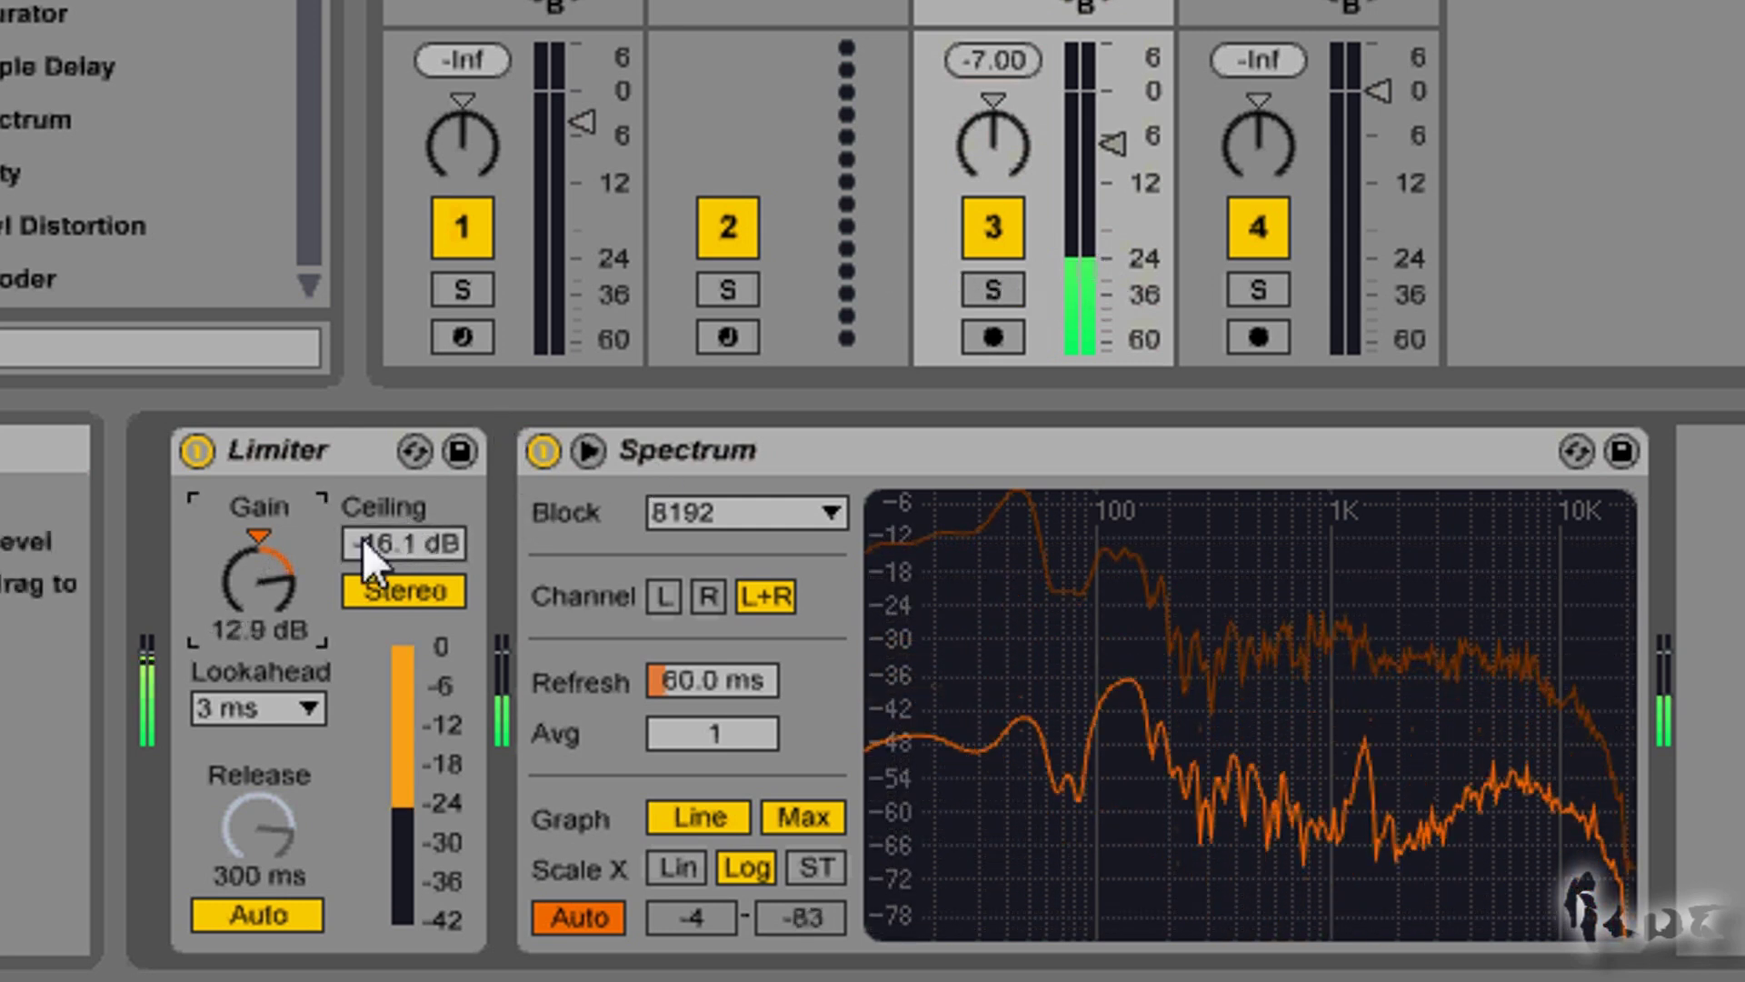
left_click_drag(410, 553, 411, 553)
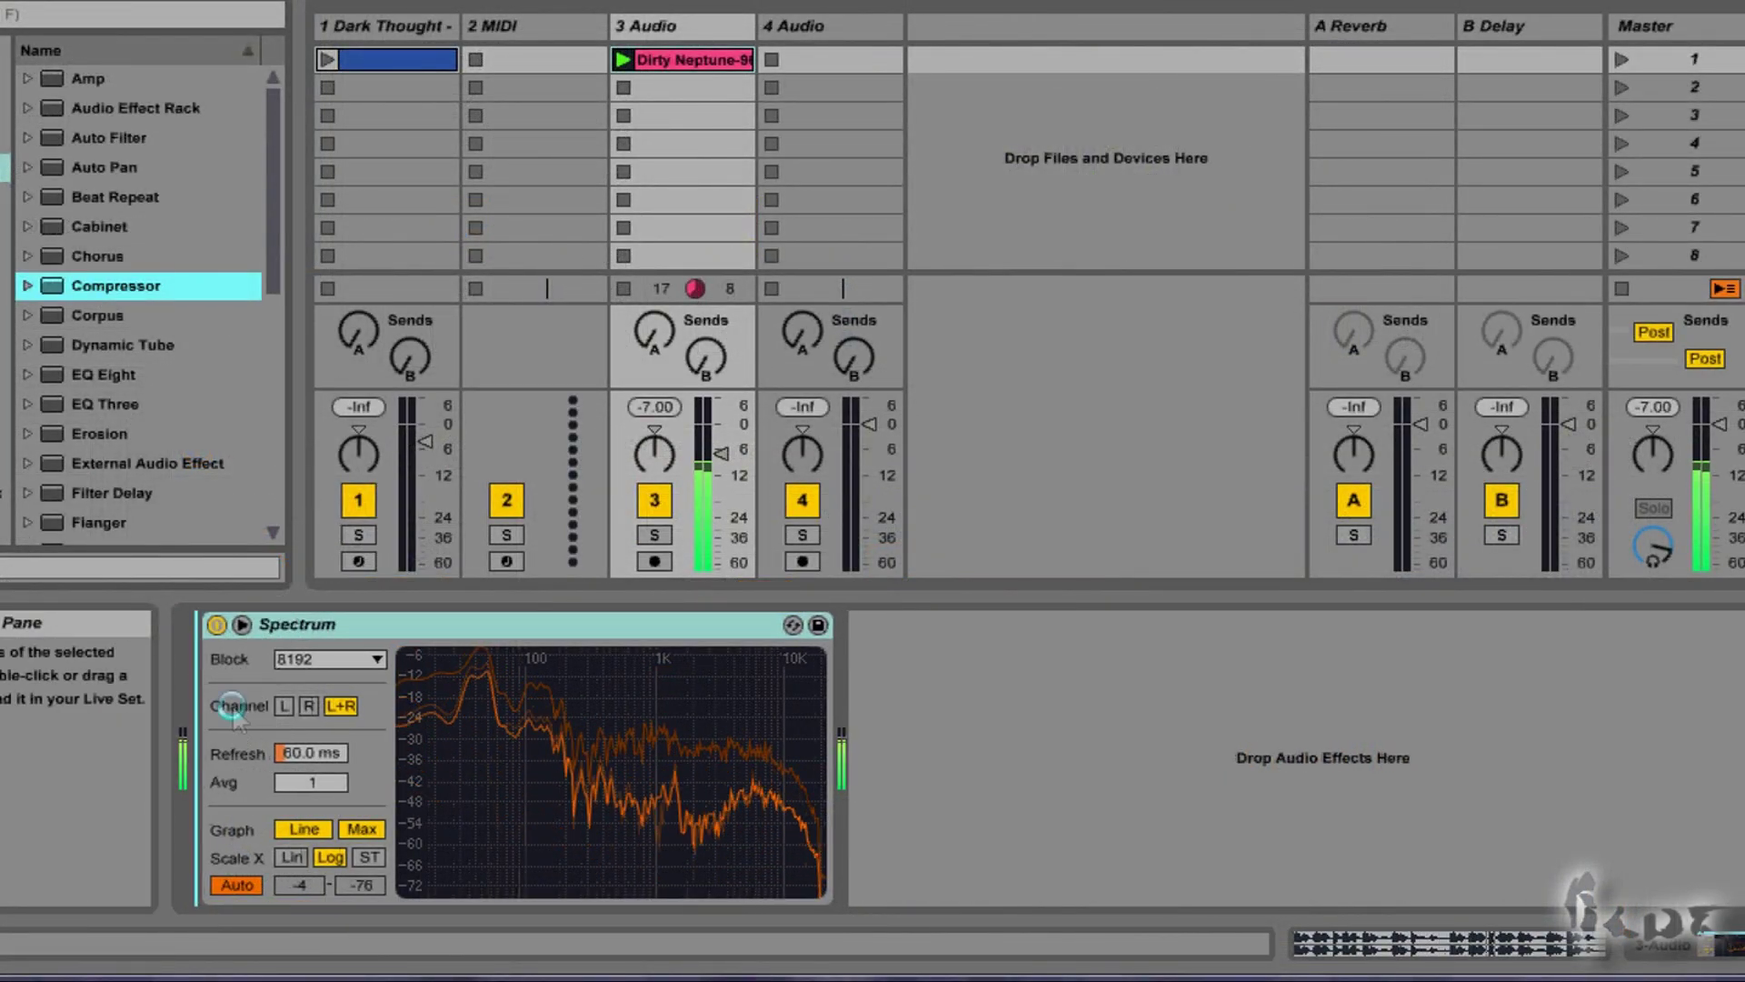
Add a Compressor before Spectrum, show its activity graph, and compress heavily with low threshold and higher ratio.
left_click_drag(134, 279, 231, 704)
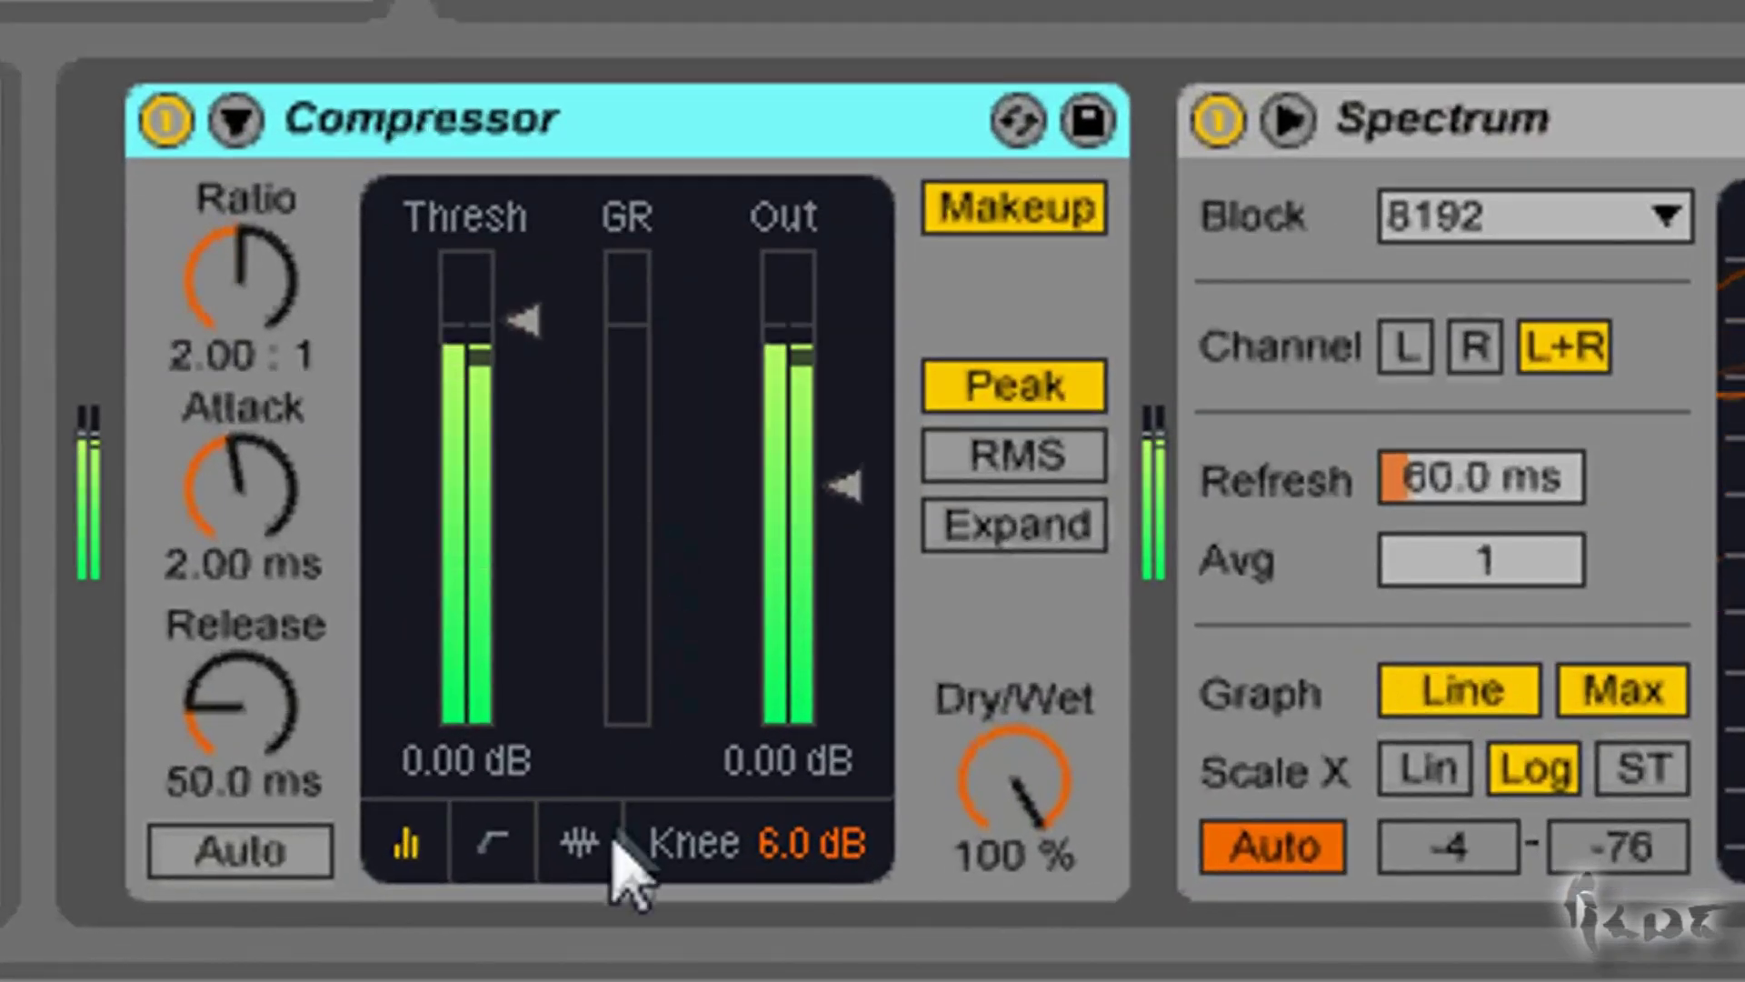
left_click(576, 858)
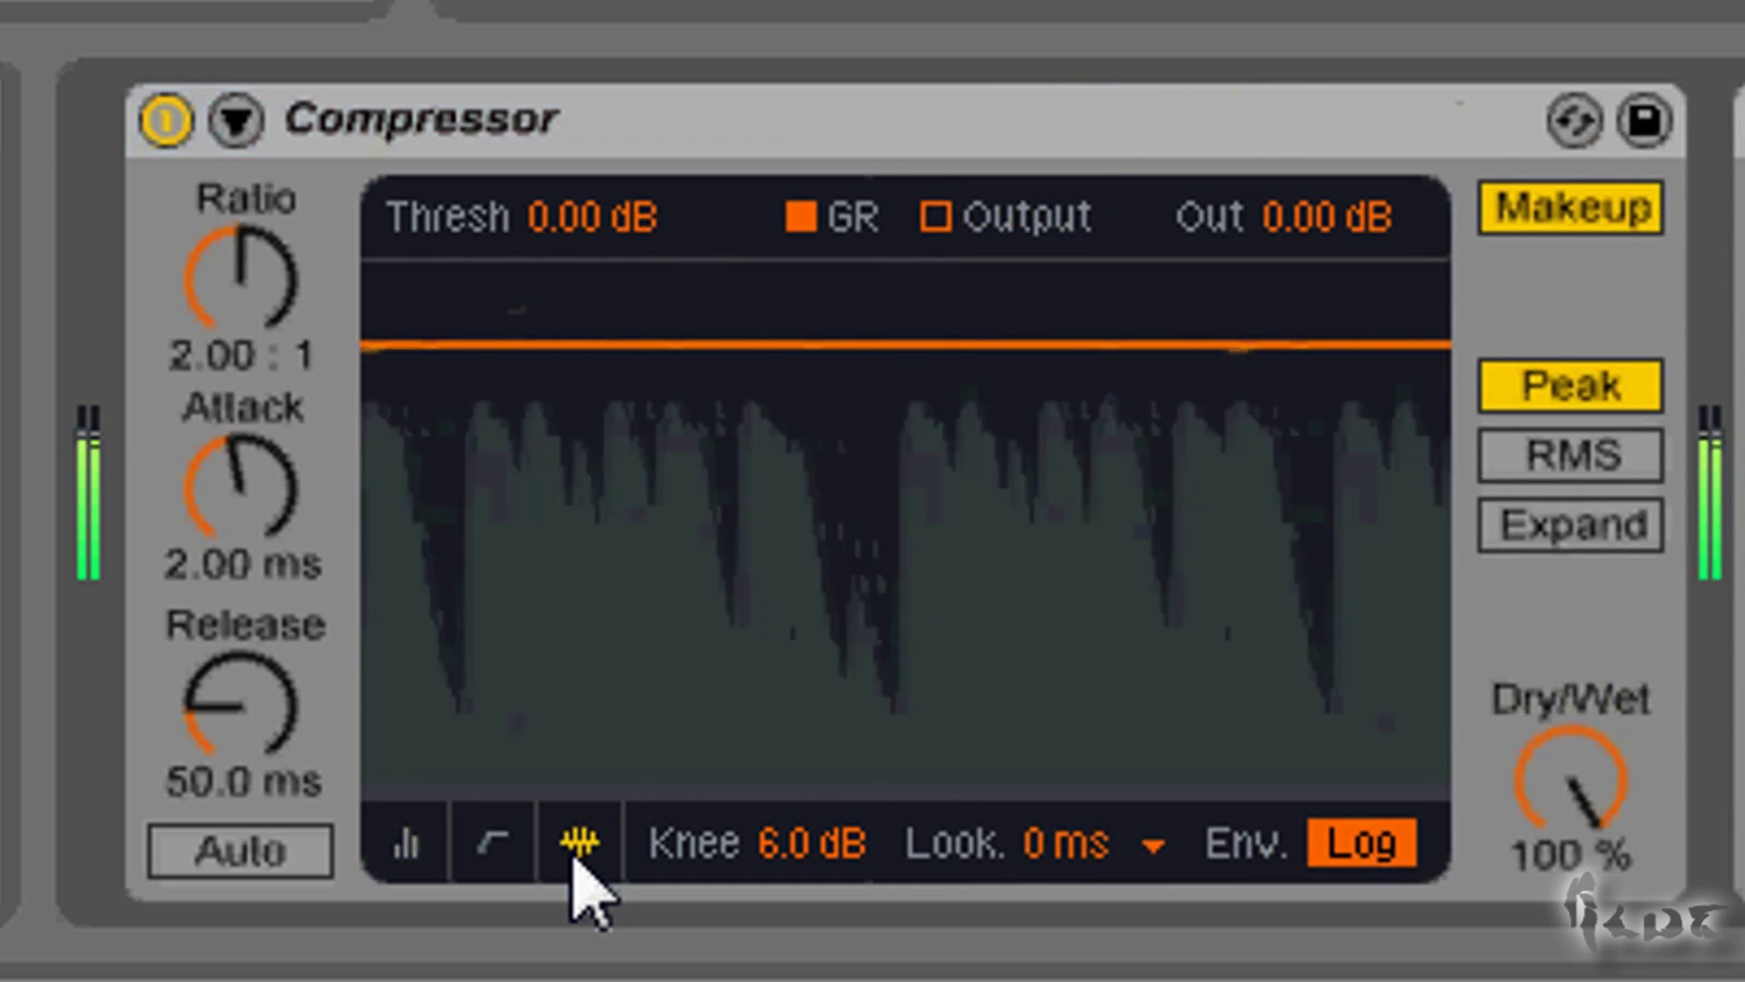
left_click(955, 218)
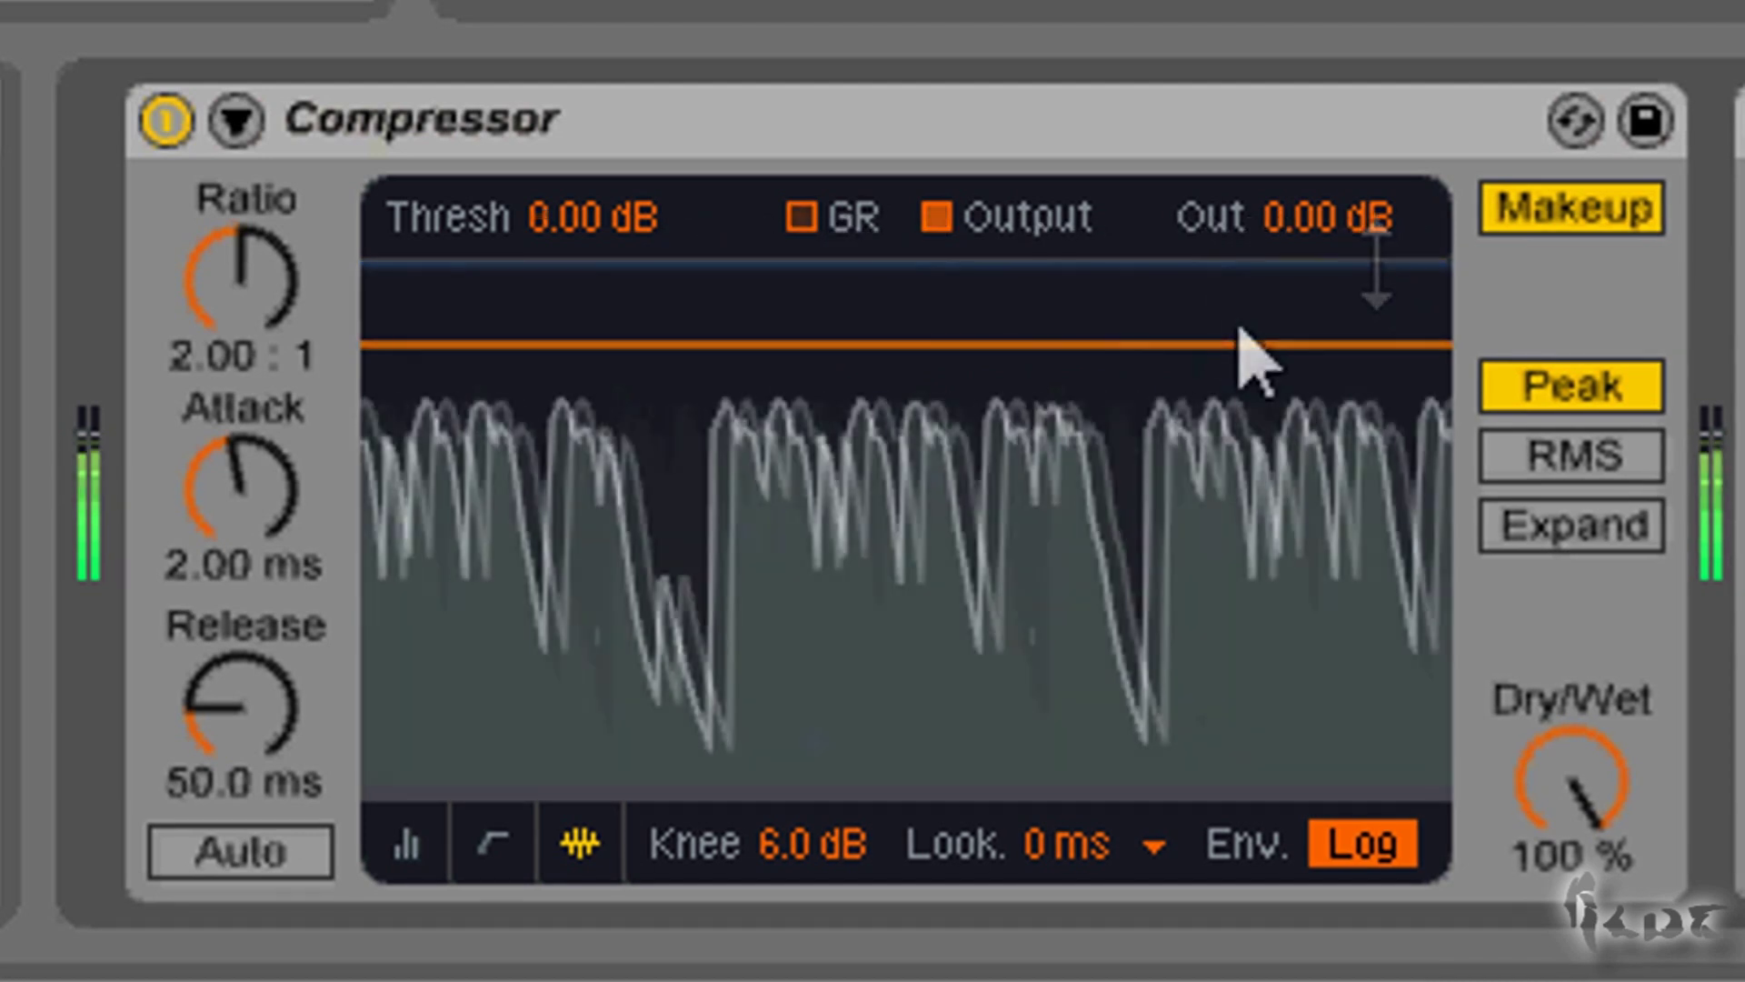
left_click_drag(1240, 341, 1237, 439)
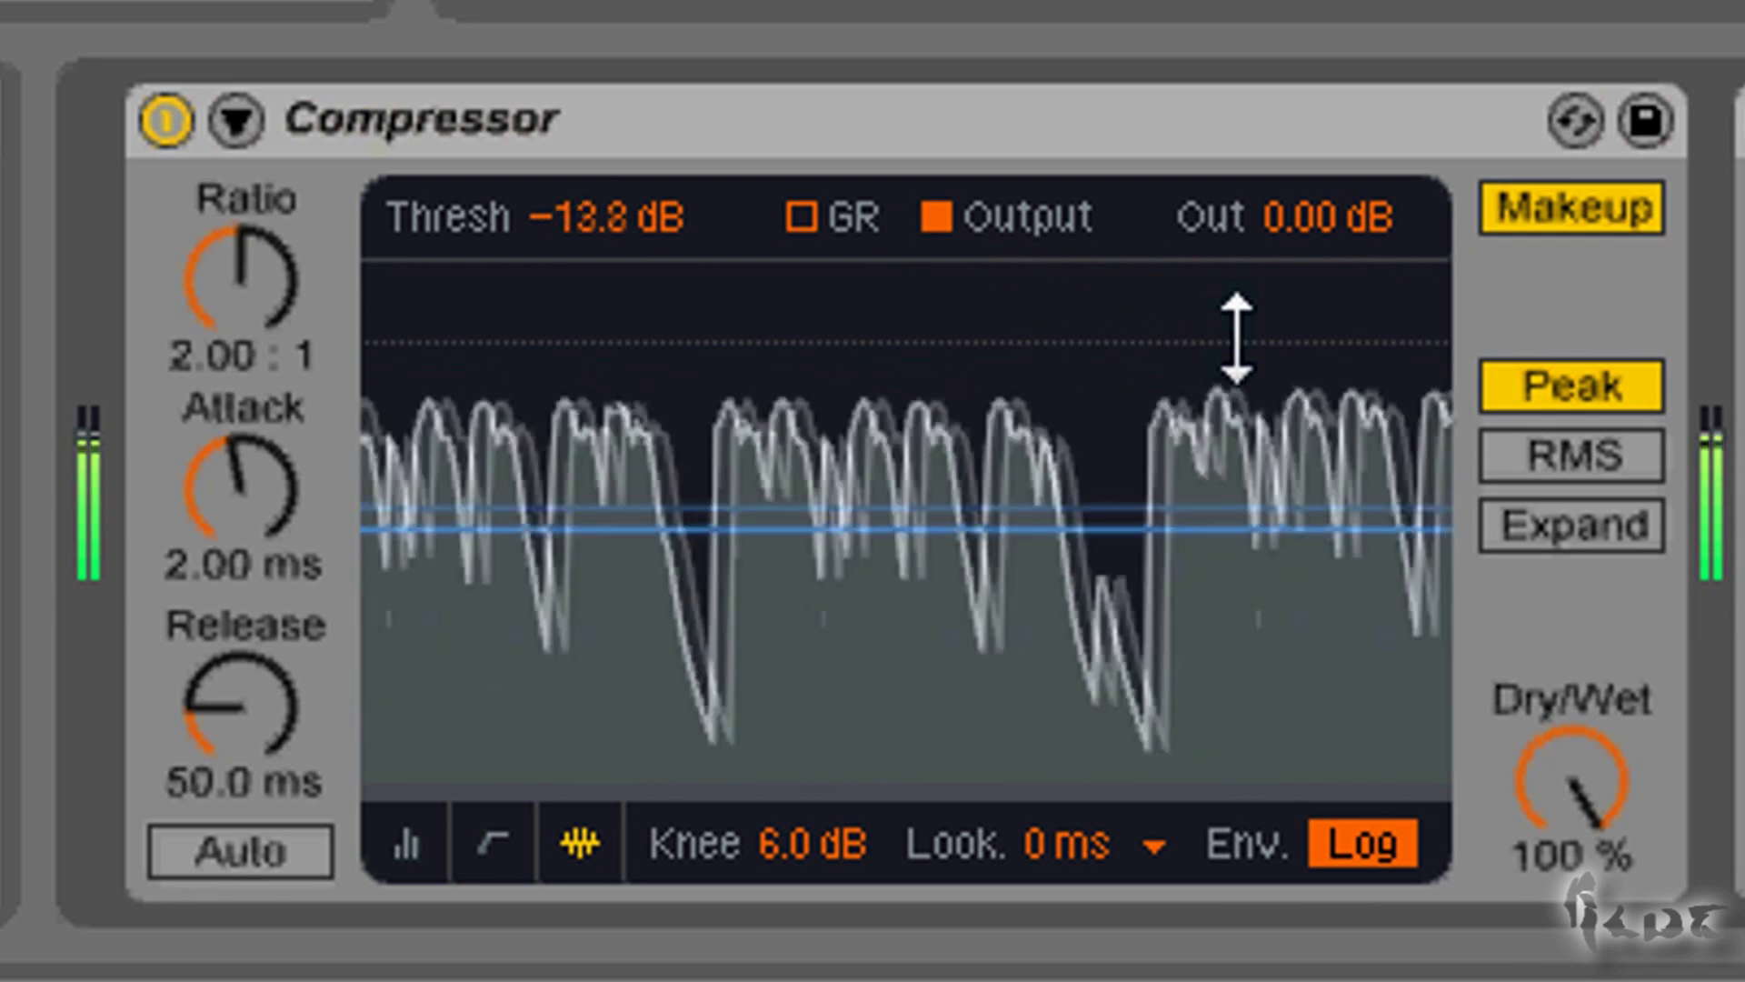
left_click_drag(1236, 342, 1236, 341)
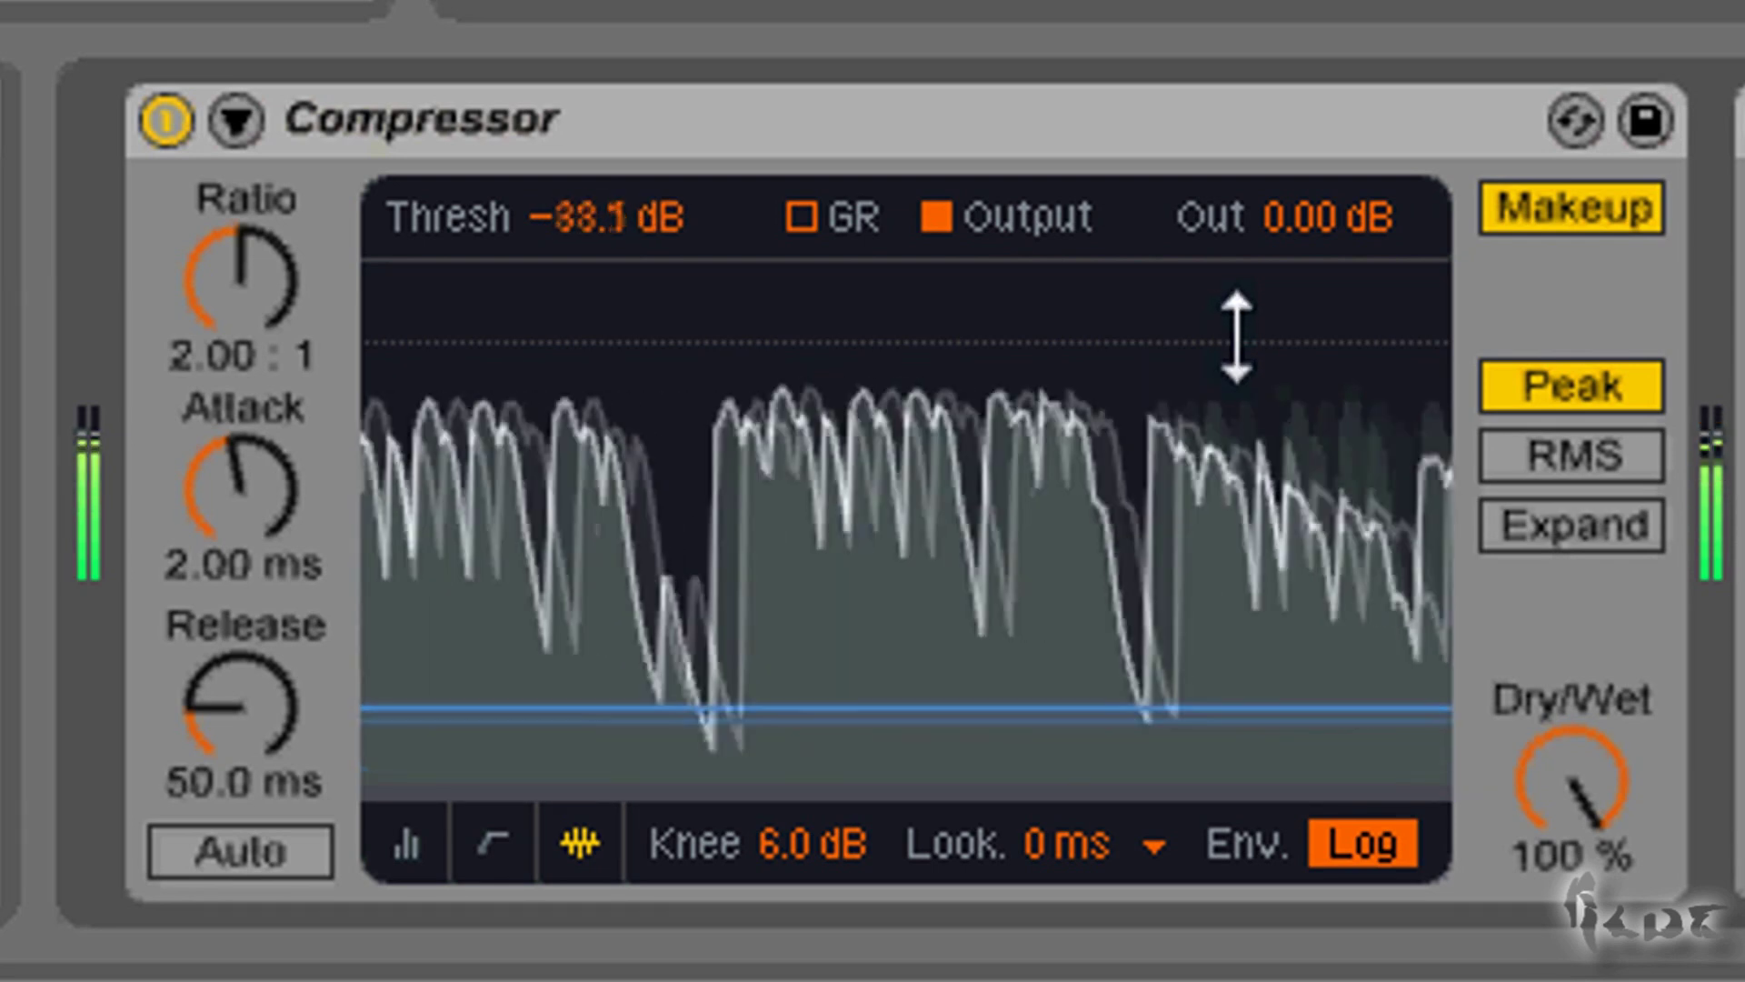
left_click_drag(238, 282, 259, 342)
Use a gentler ratio with the fastest attack, trying releases of 50 ms and 3 seconds.
left_click_drag(253, 477, 266, 506)
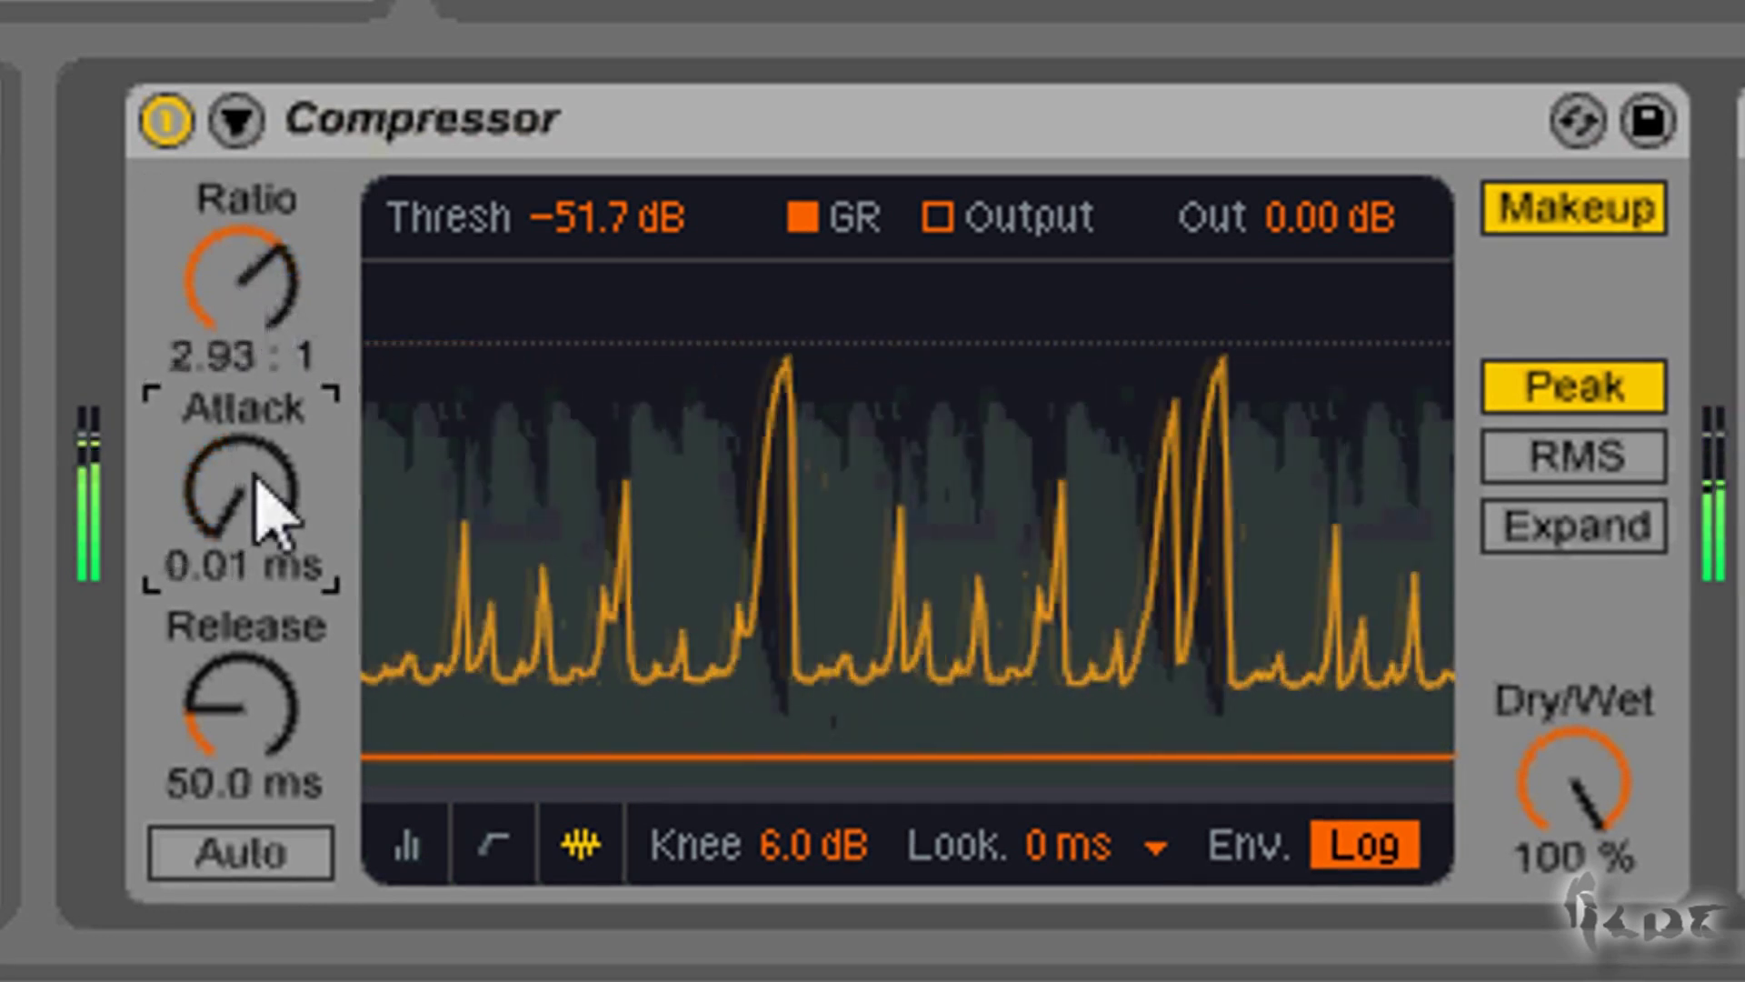
mouse_move(242, 689)
left_mouse_down()
mouse_move(242, 736)
mouse_move(227, 703)
mouse_move(245, 747)
left_mouse_up()
mouse_move(251, 494)
left_mouse_down()
mouse_move(267, 512)
mouse_move(257, 483)
mouse_move(246, 771)
mouse_move(246, 732)
left_mouse_up()
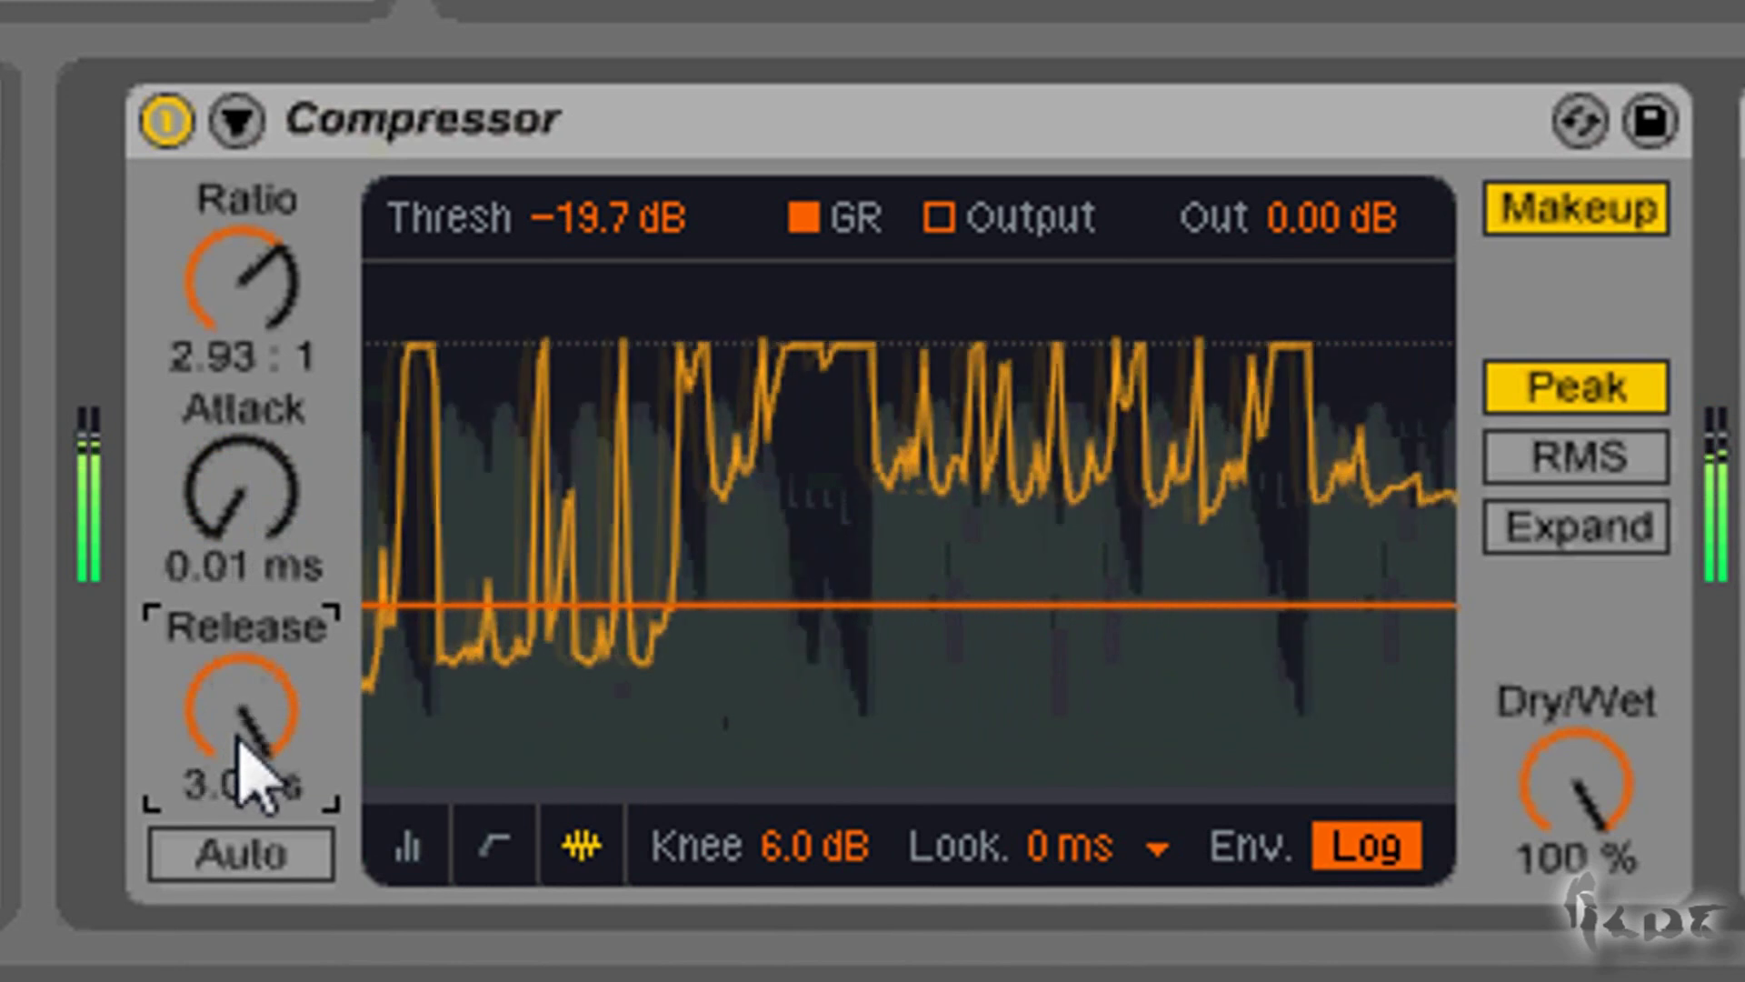
left_click_drag(1211, 595, 1213, 596)
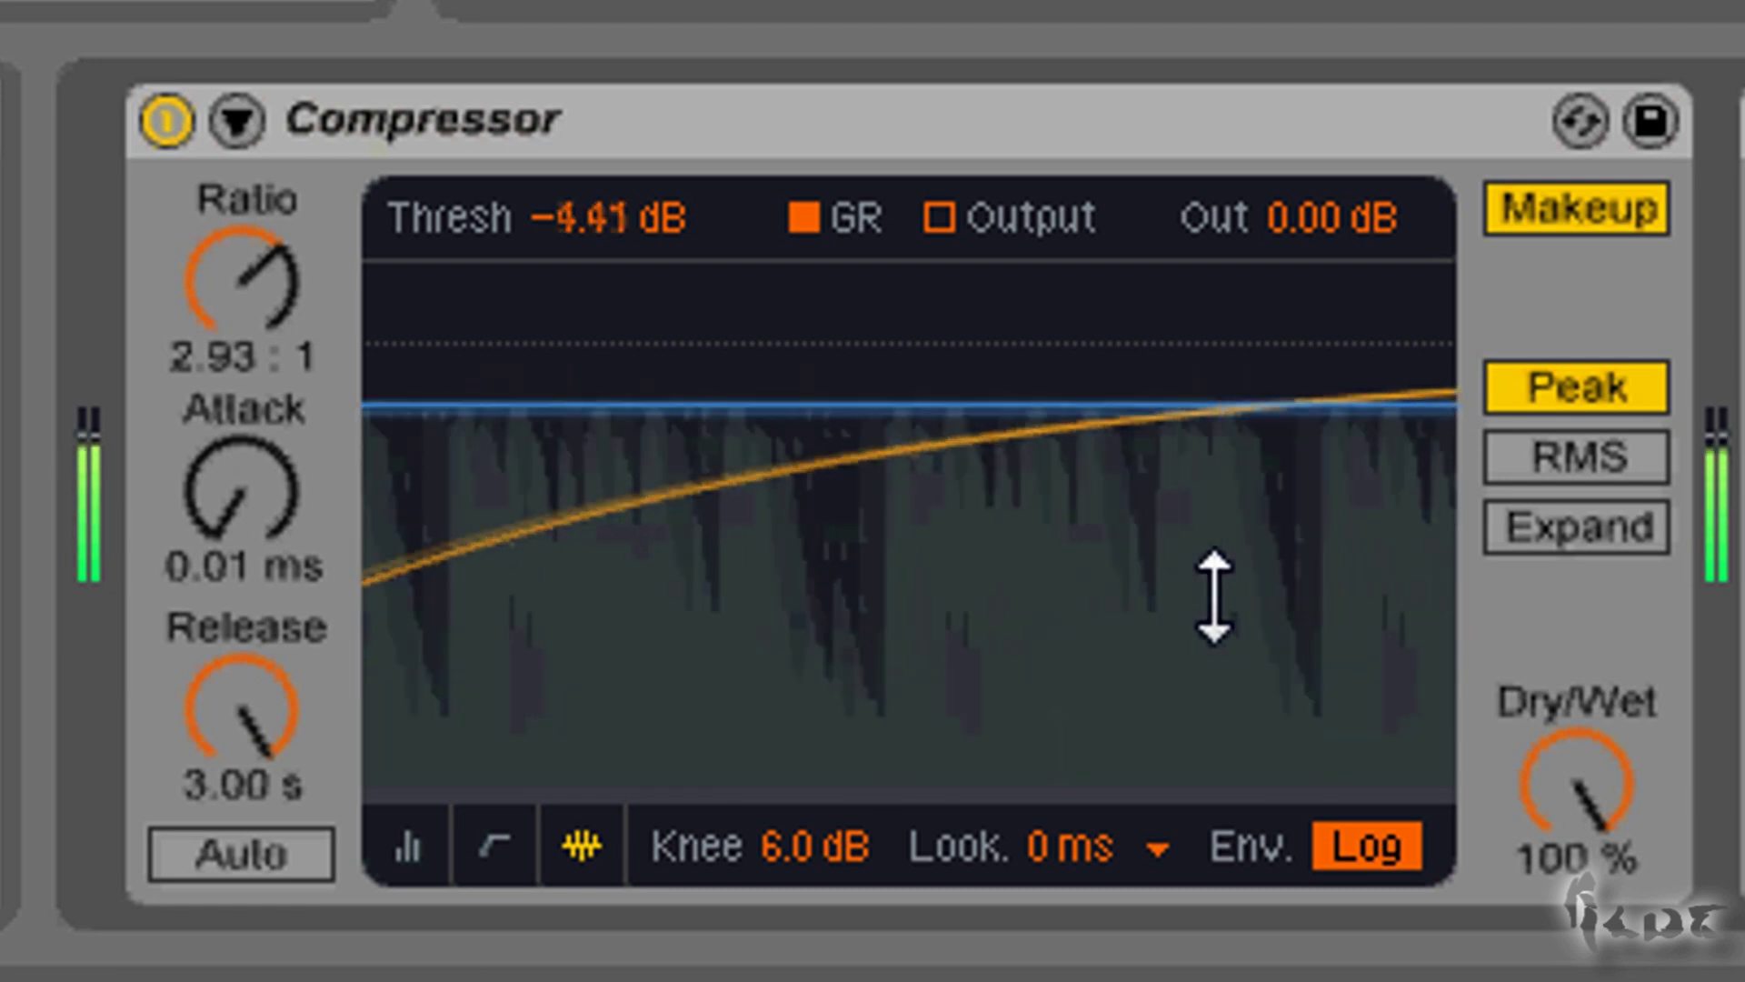
Move the threshold to about -17 dB, then switch to Expand and set its threshold near -16 dB.
left_click_drag(1059, 744, 1059, 743)
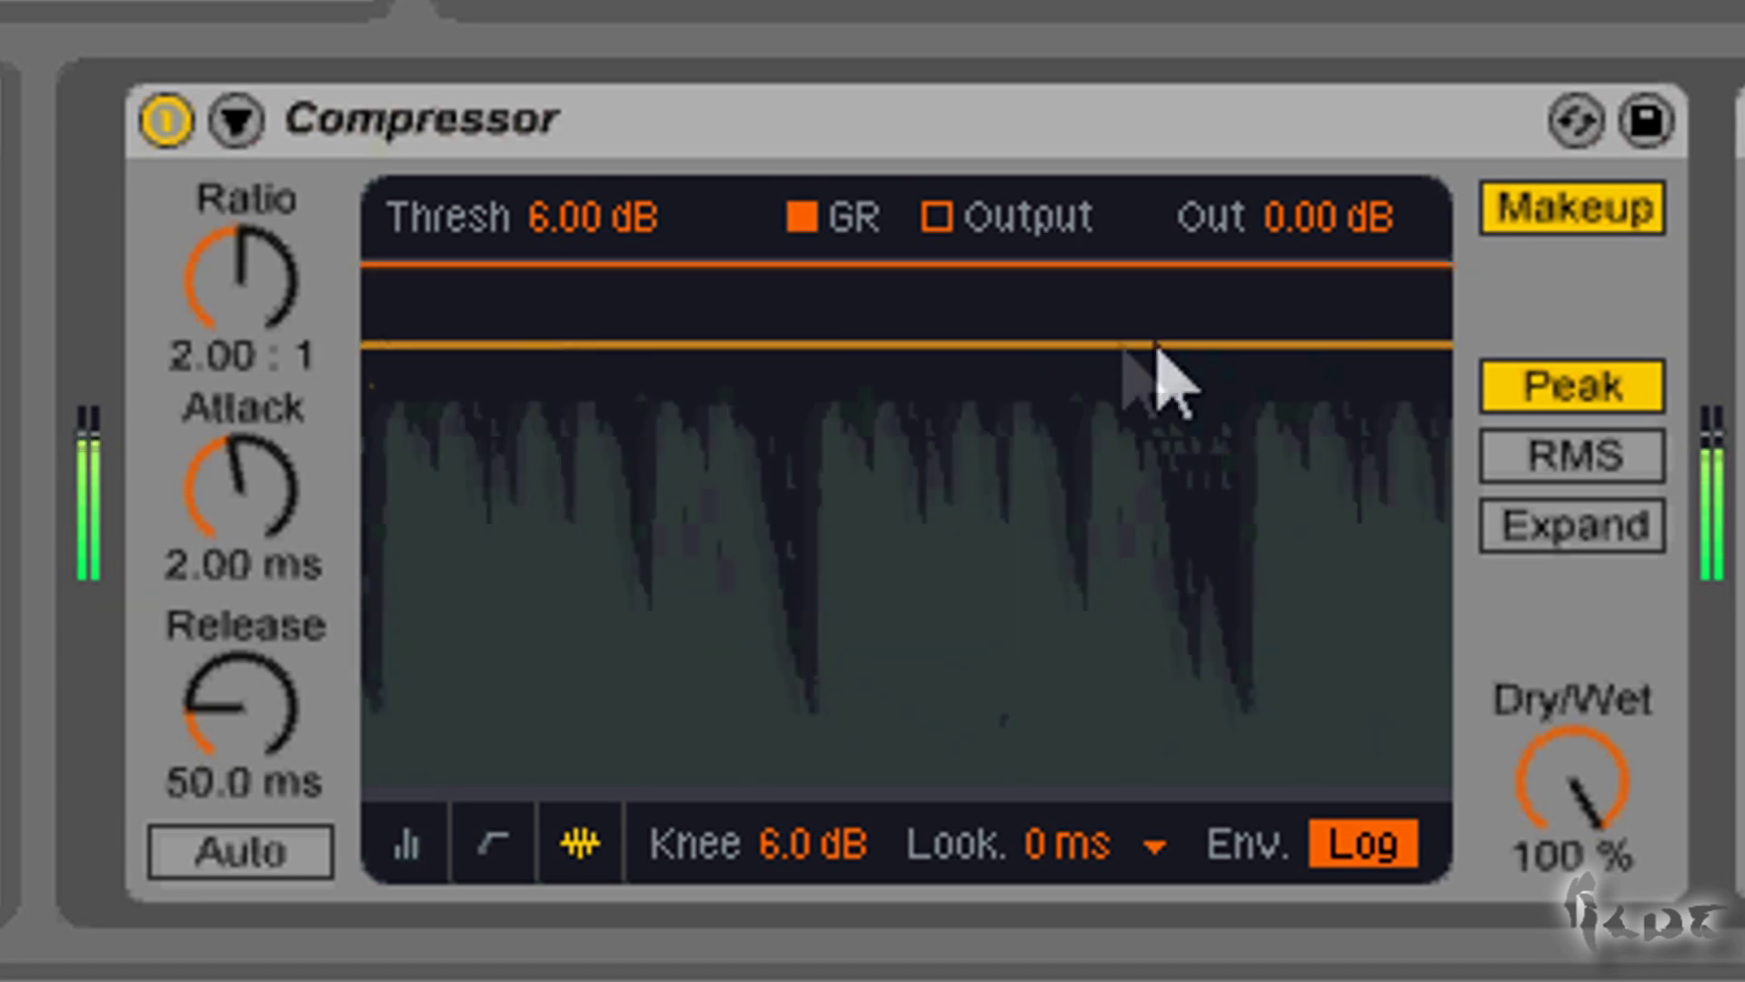
left_click_drag(1020, 389, 1021, 641)
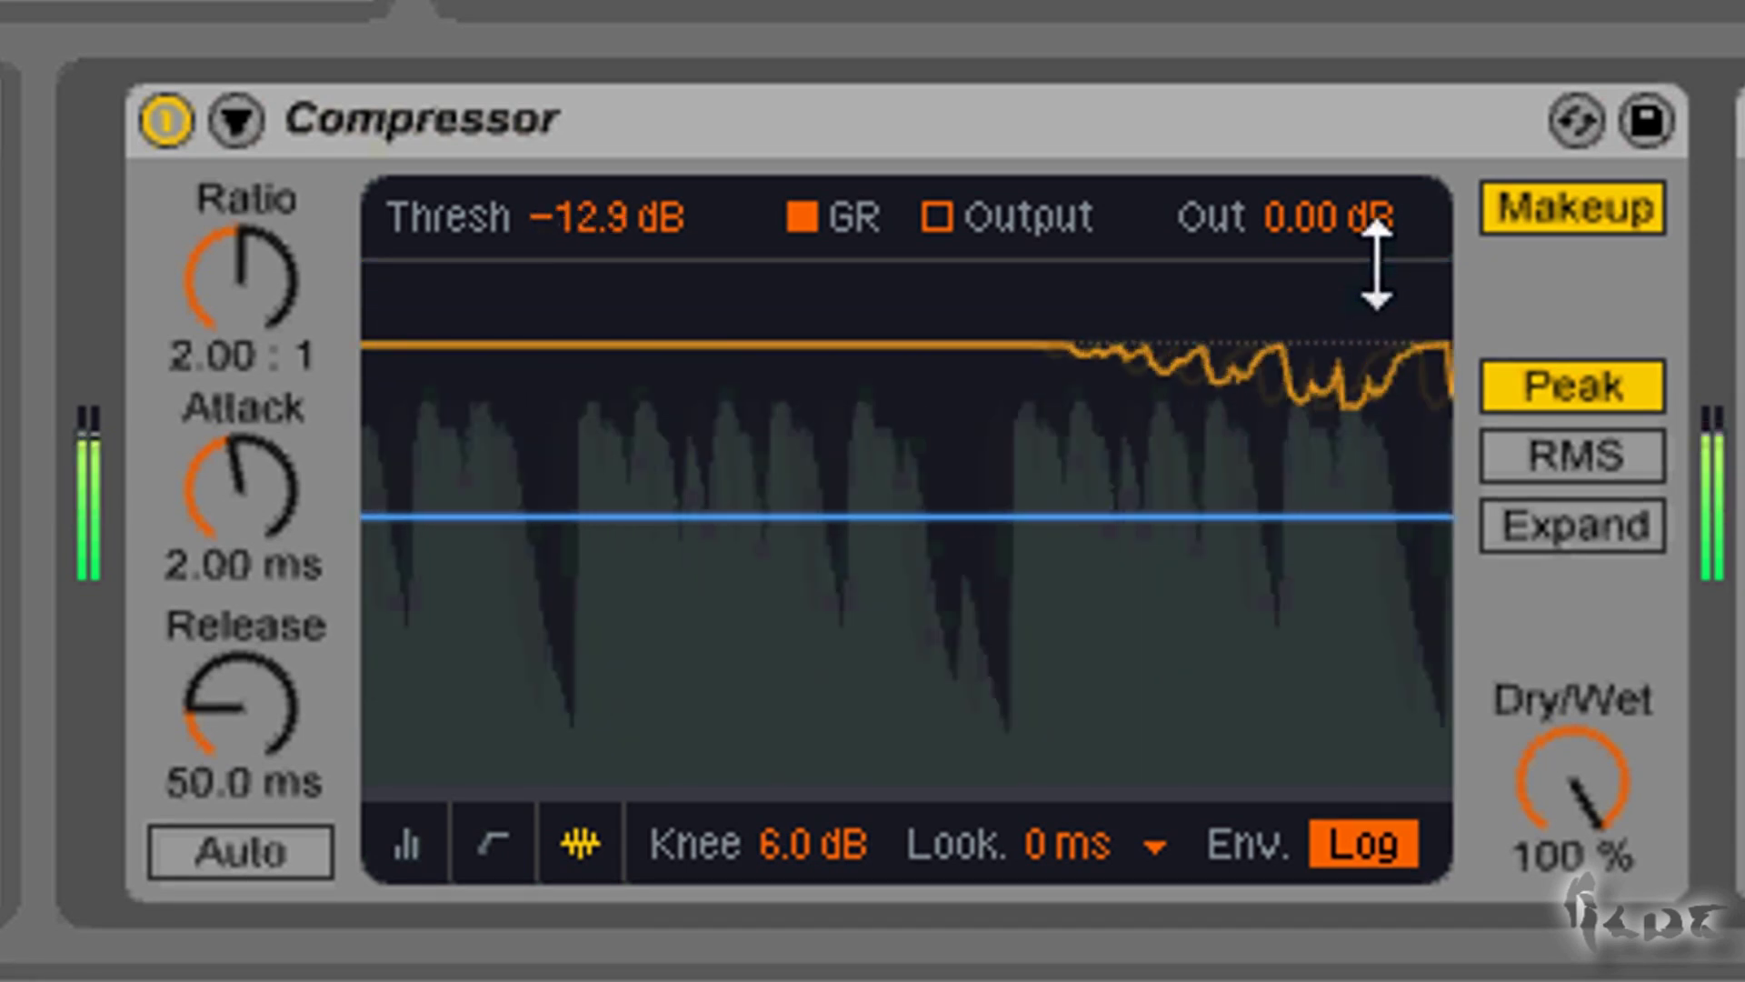
left_click_drag(1021, 516, 1021, 754)
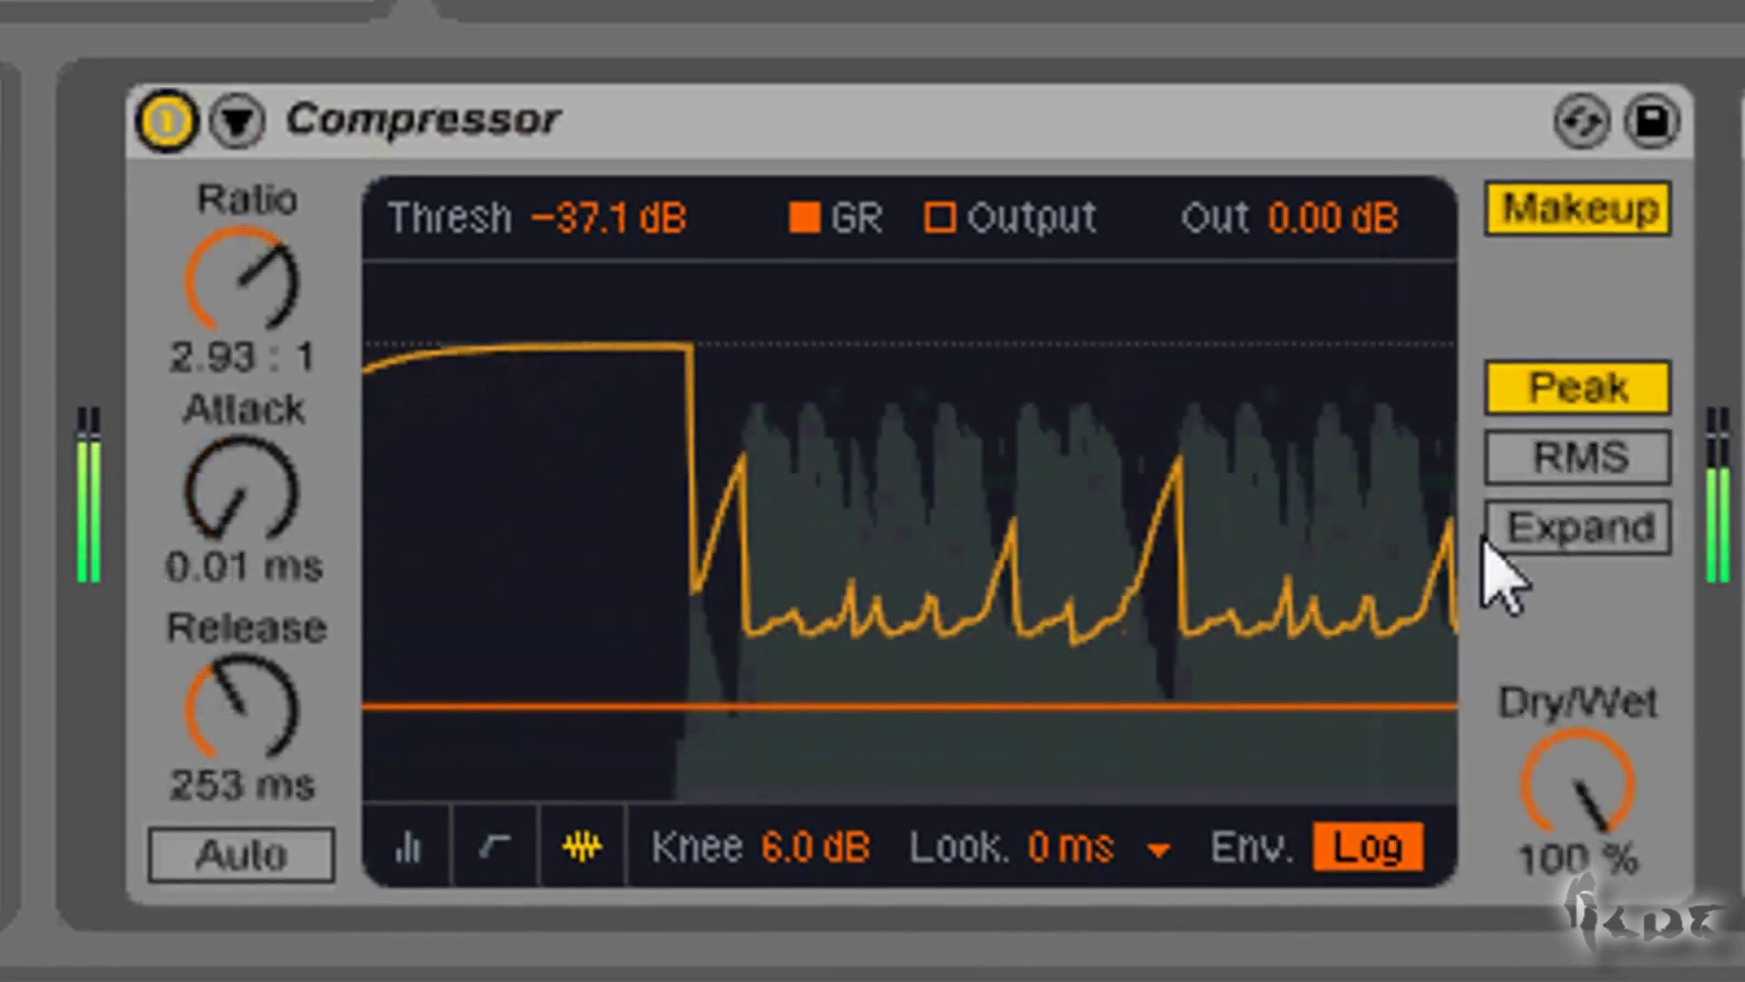
left_click(1500, 529)
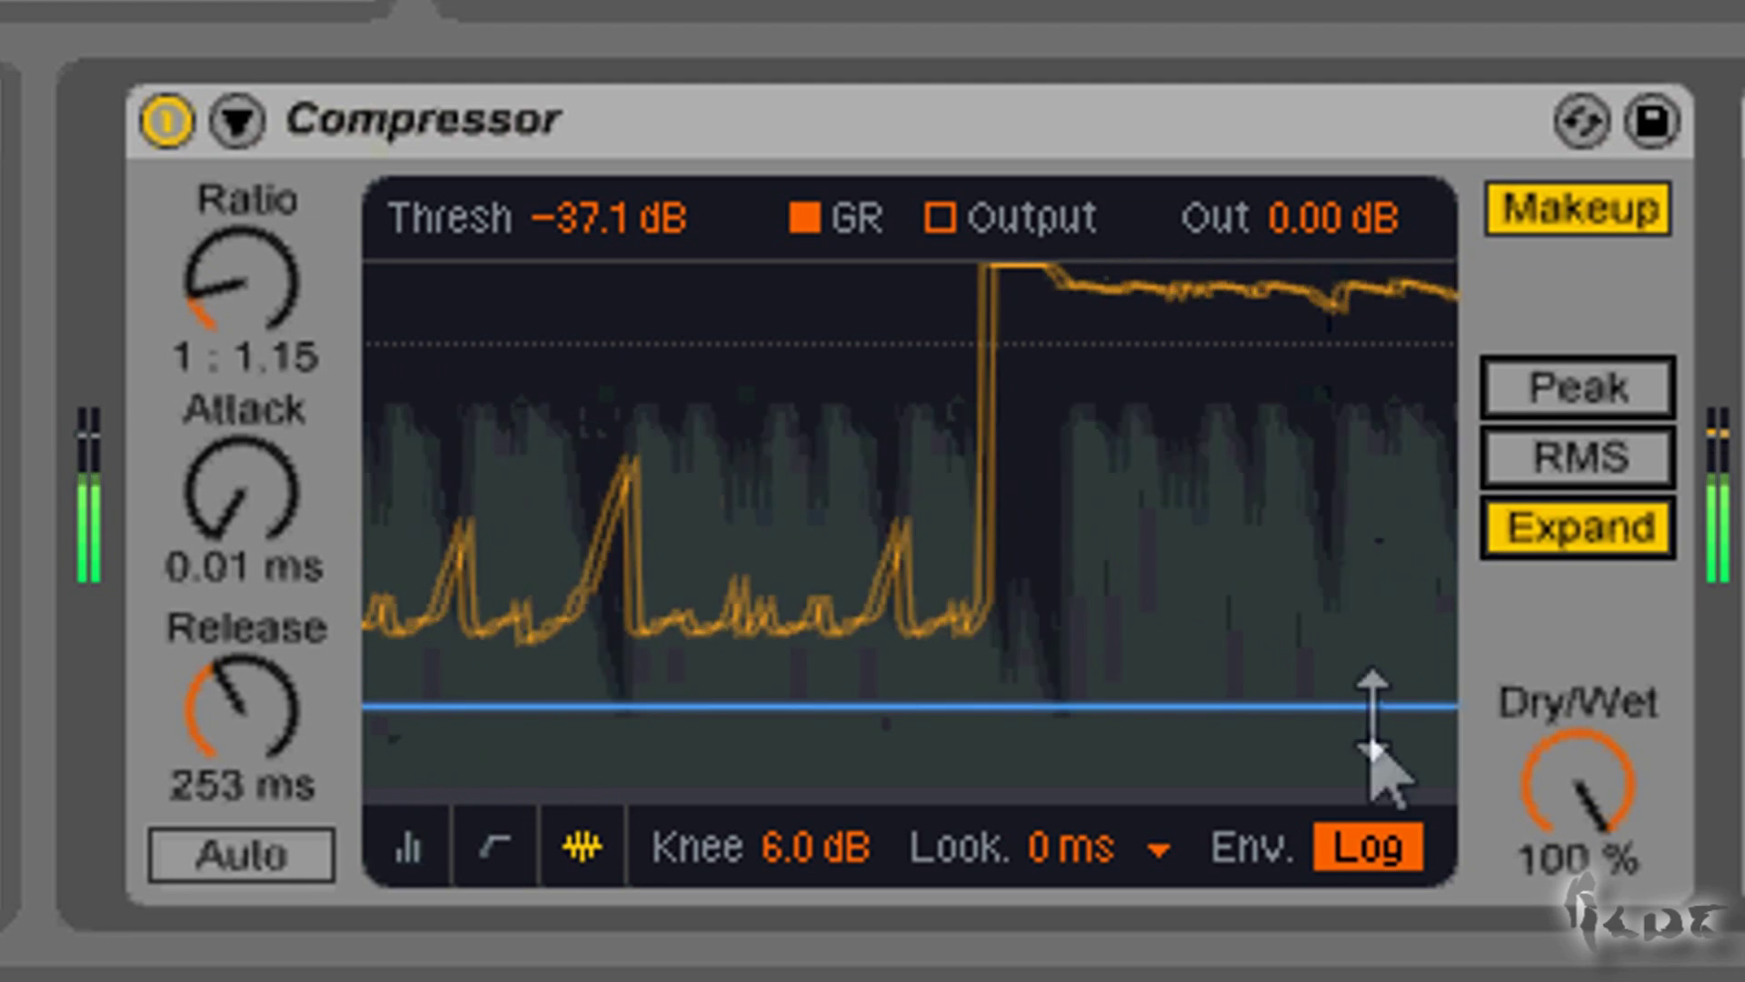
left_click_drag(1364, 707, 1363, 368)
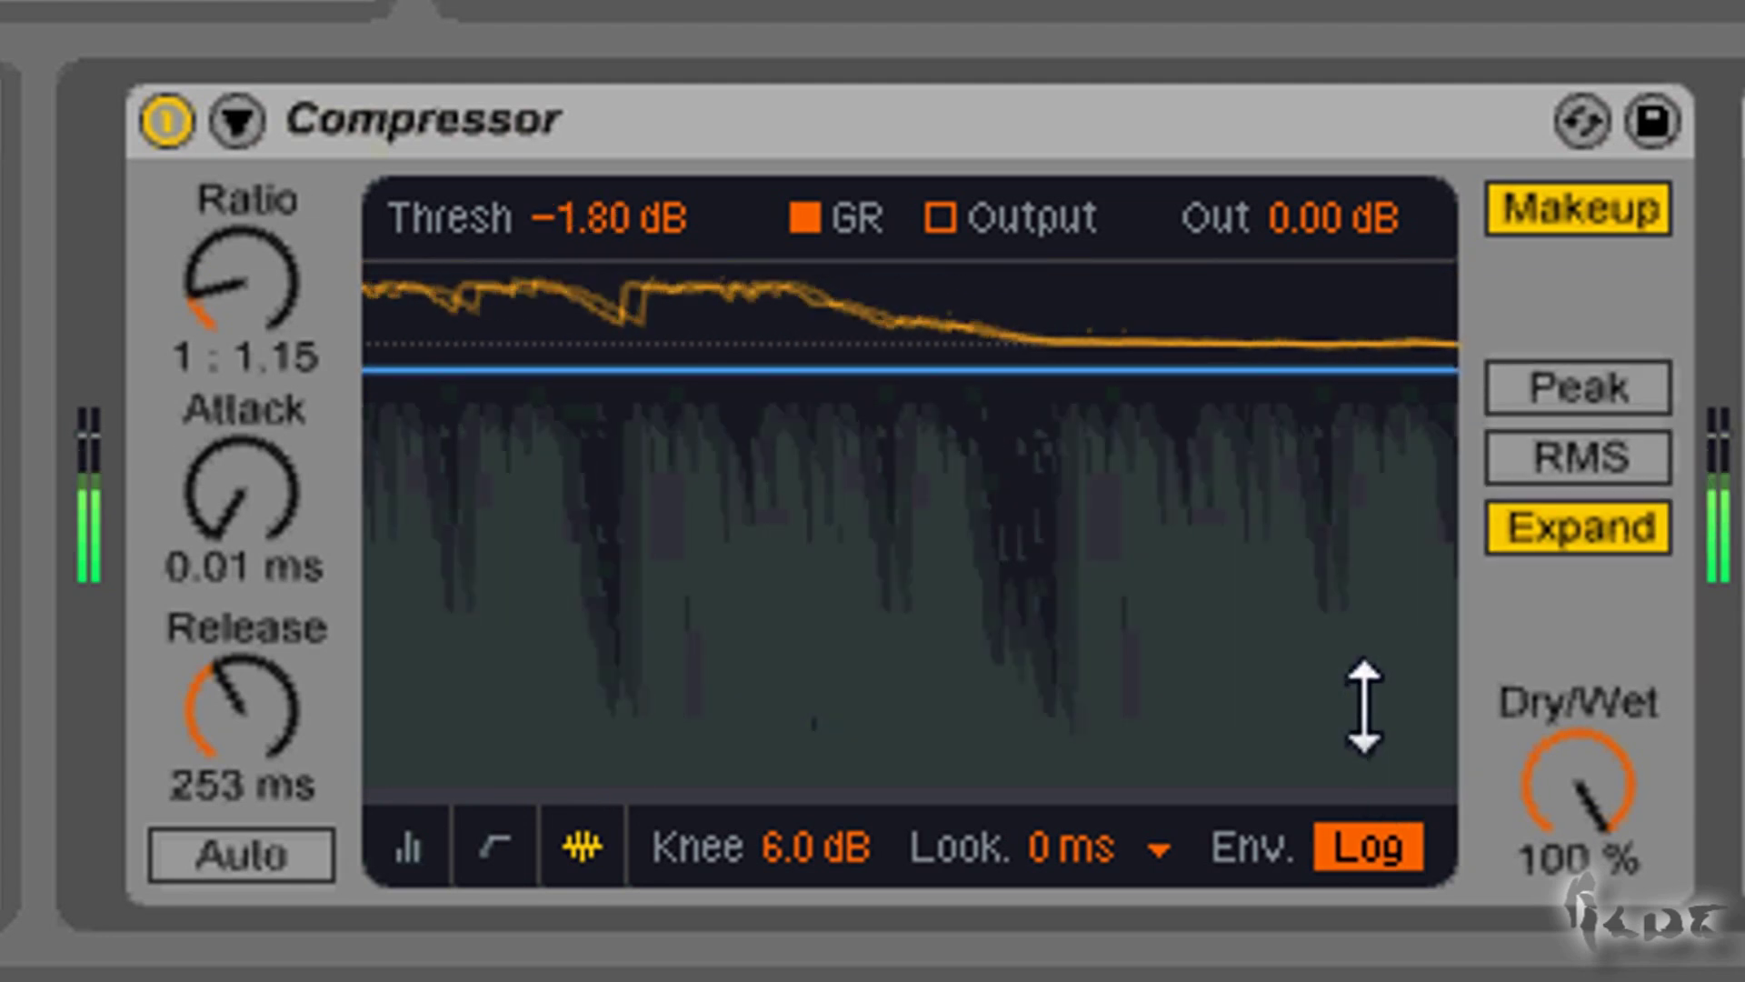
left_click_drag(1365, 708, 1365, 899)
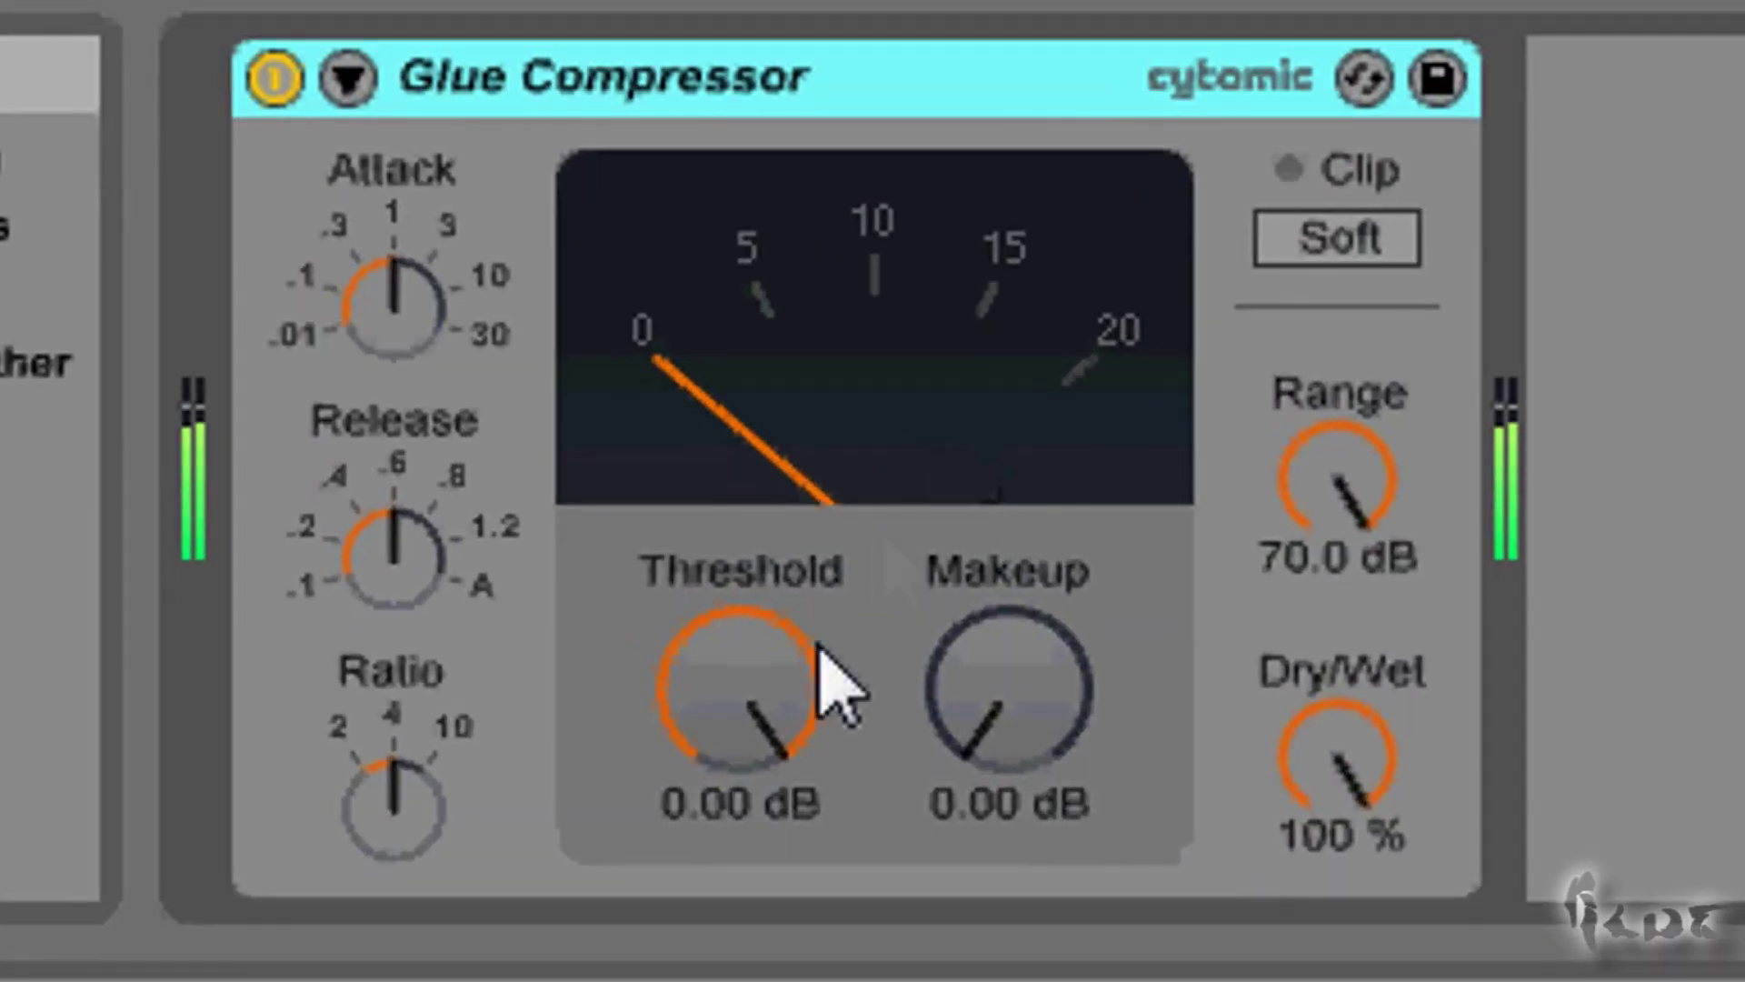
Lower the Glue Compressor threshold to -16.2 dB with its range at 5.85 dB.
mouse_move(824, 660)
left_mouse_down()
mouse_move(784, 732)
mouse_move(817, 682)
left_mouse_up()
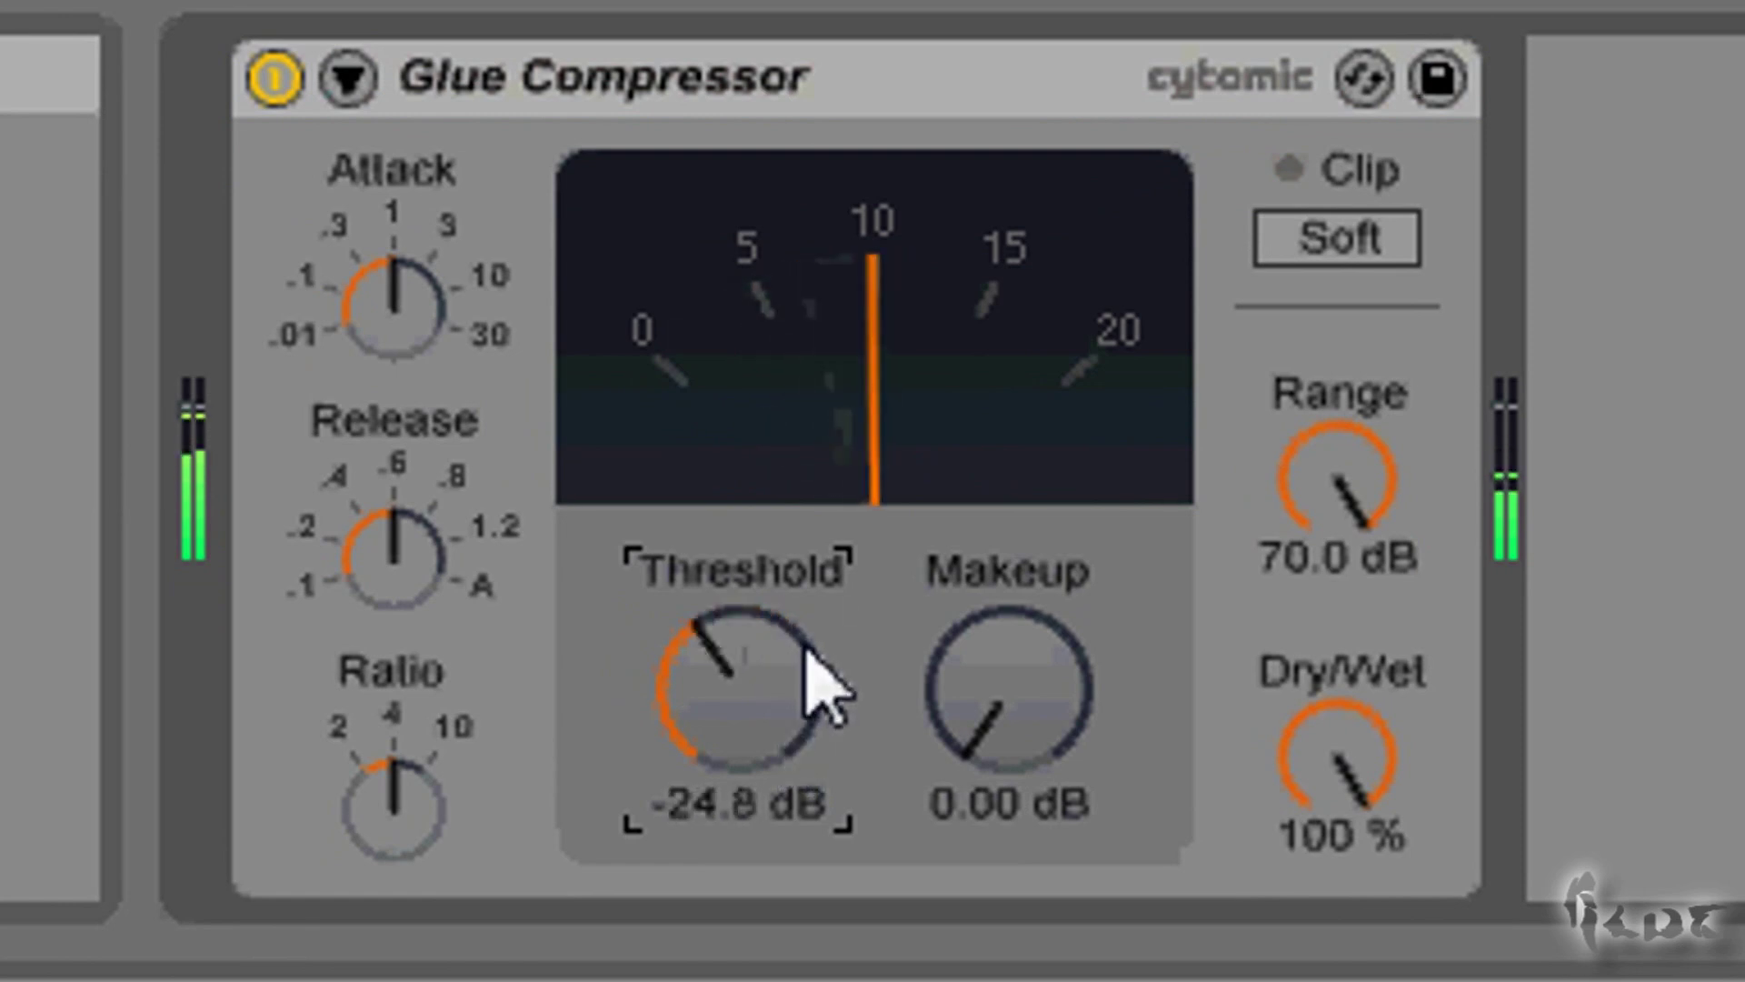
scroll(825, 688, "down", 3)
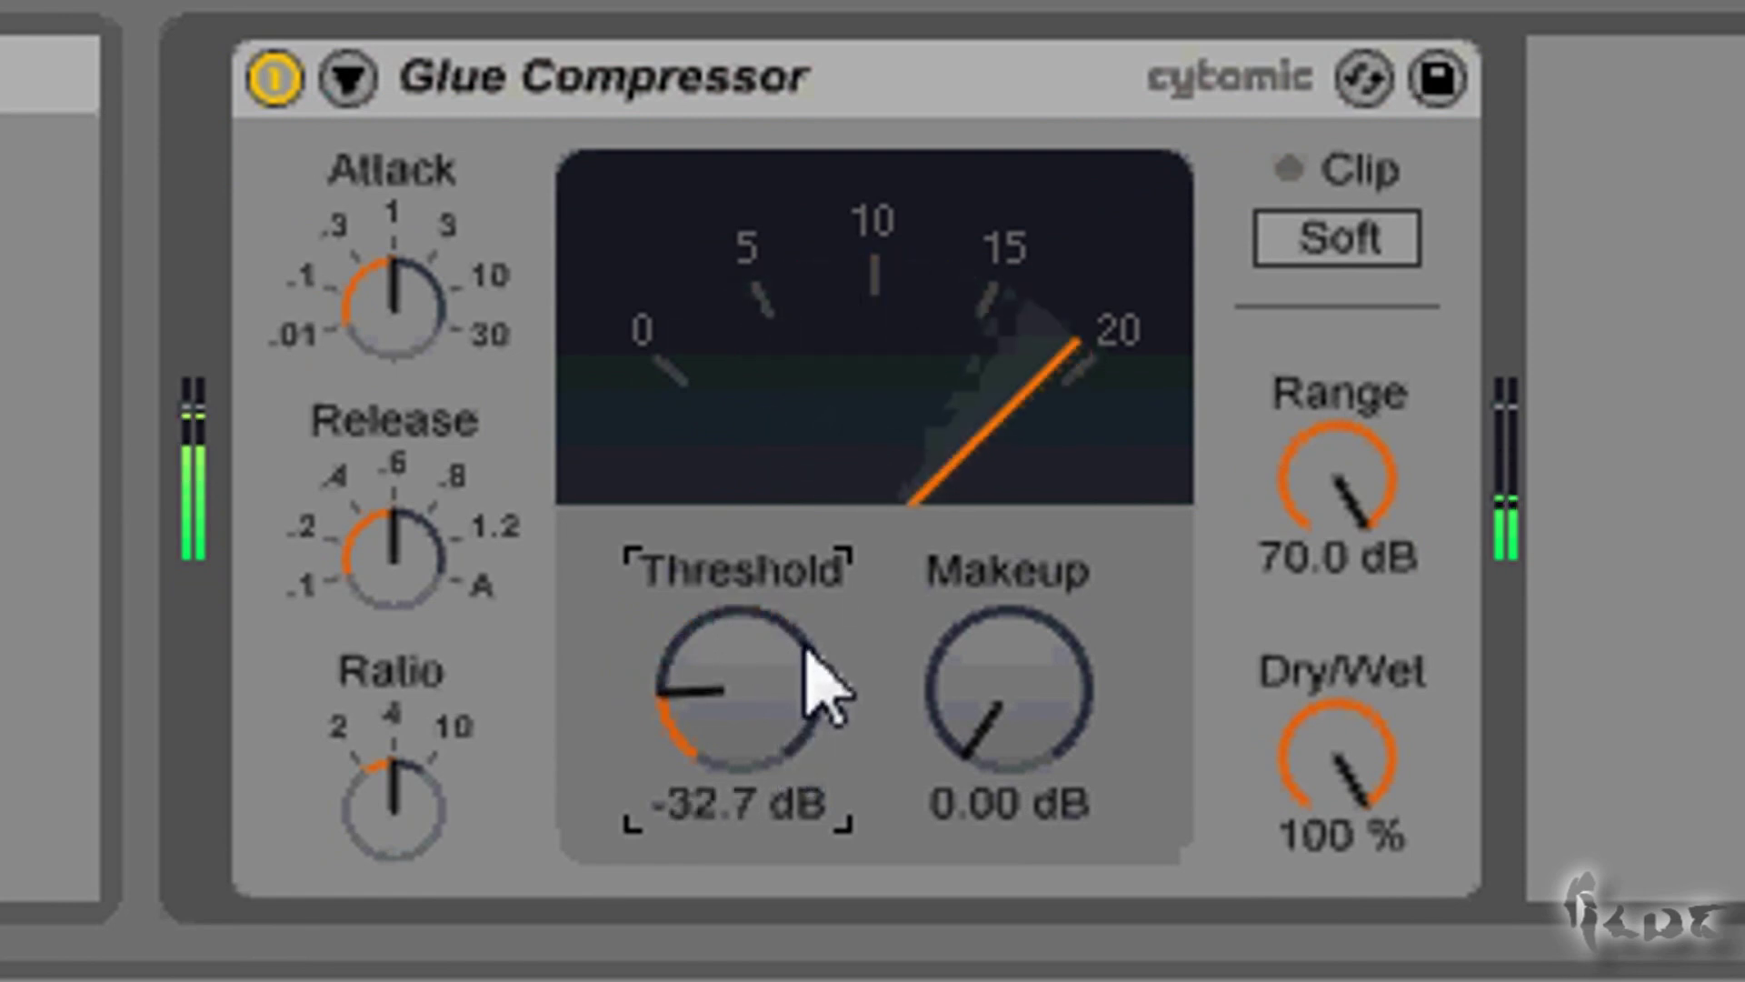
scroll(818, 682, "up", 5)
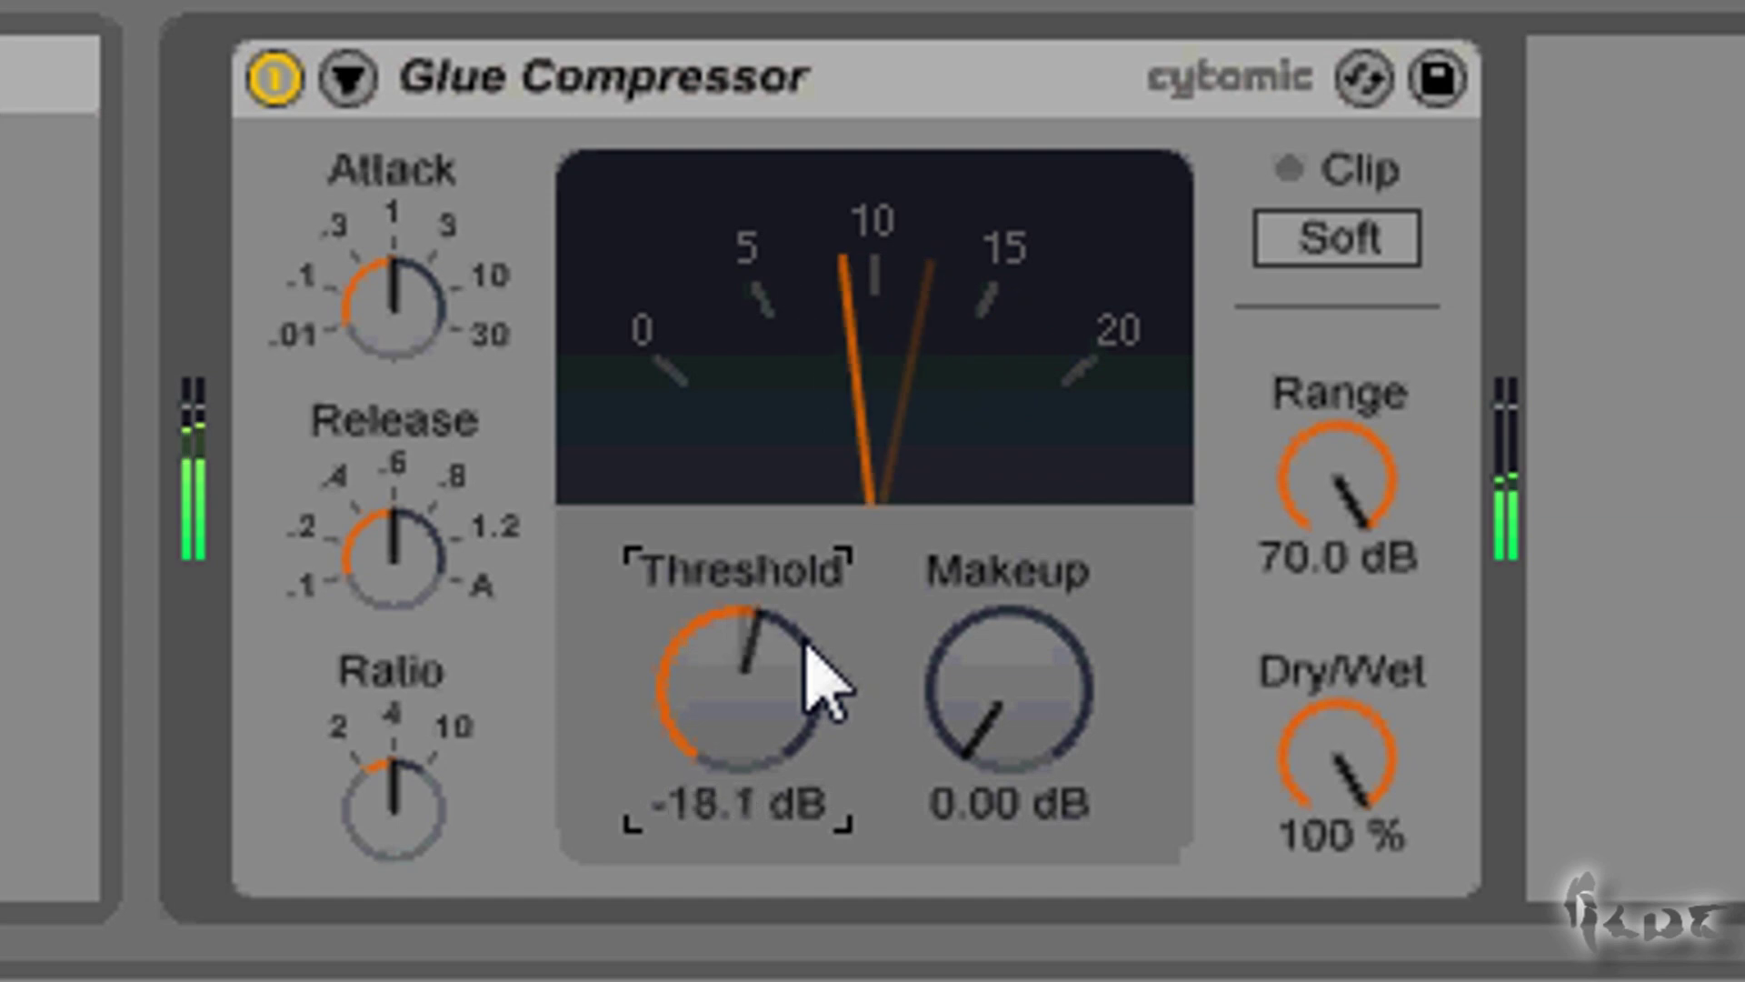
scroll(819, 682, "up", 3)
scroll(1380, 511, "down", 10)
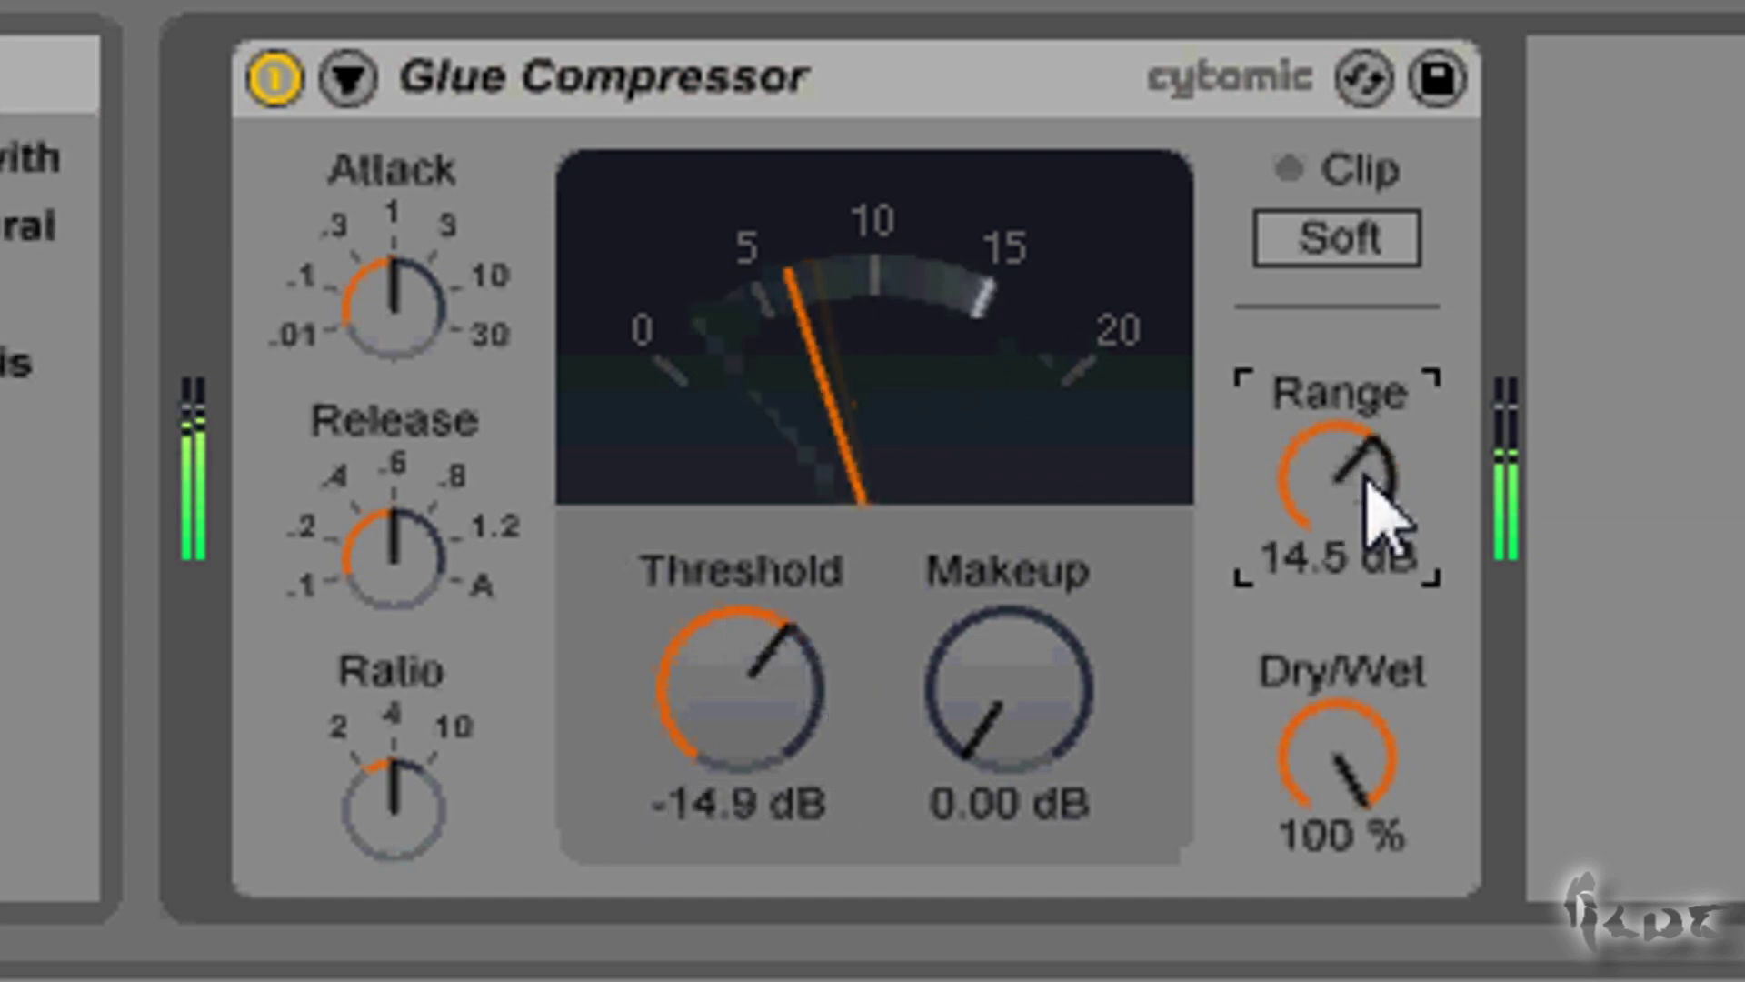
scroll(1379, 512, "down", 2)
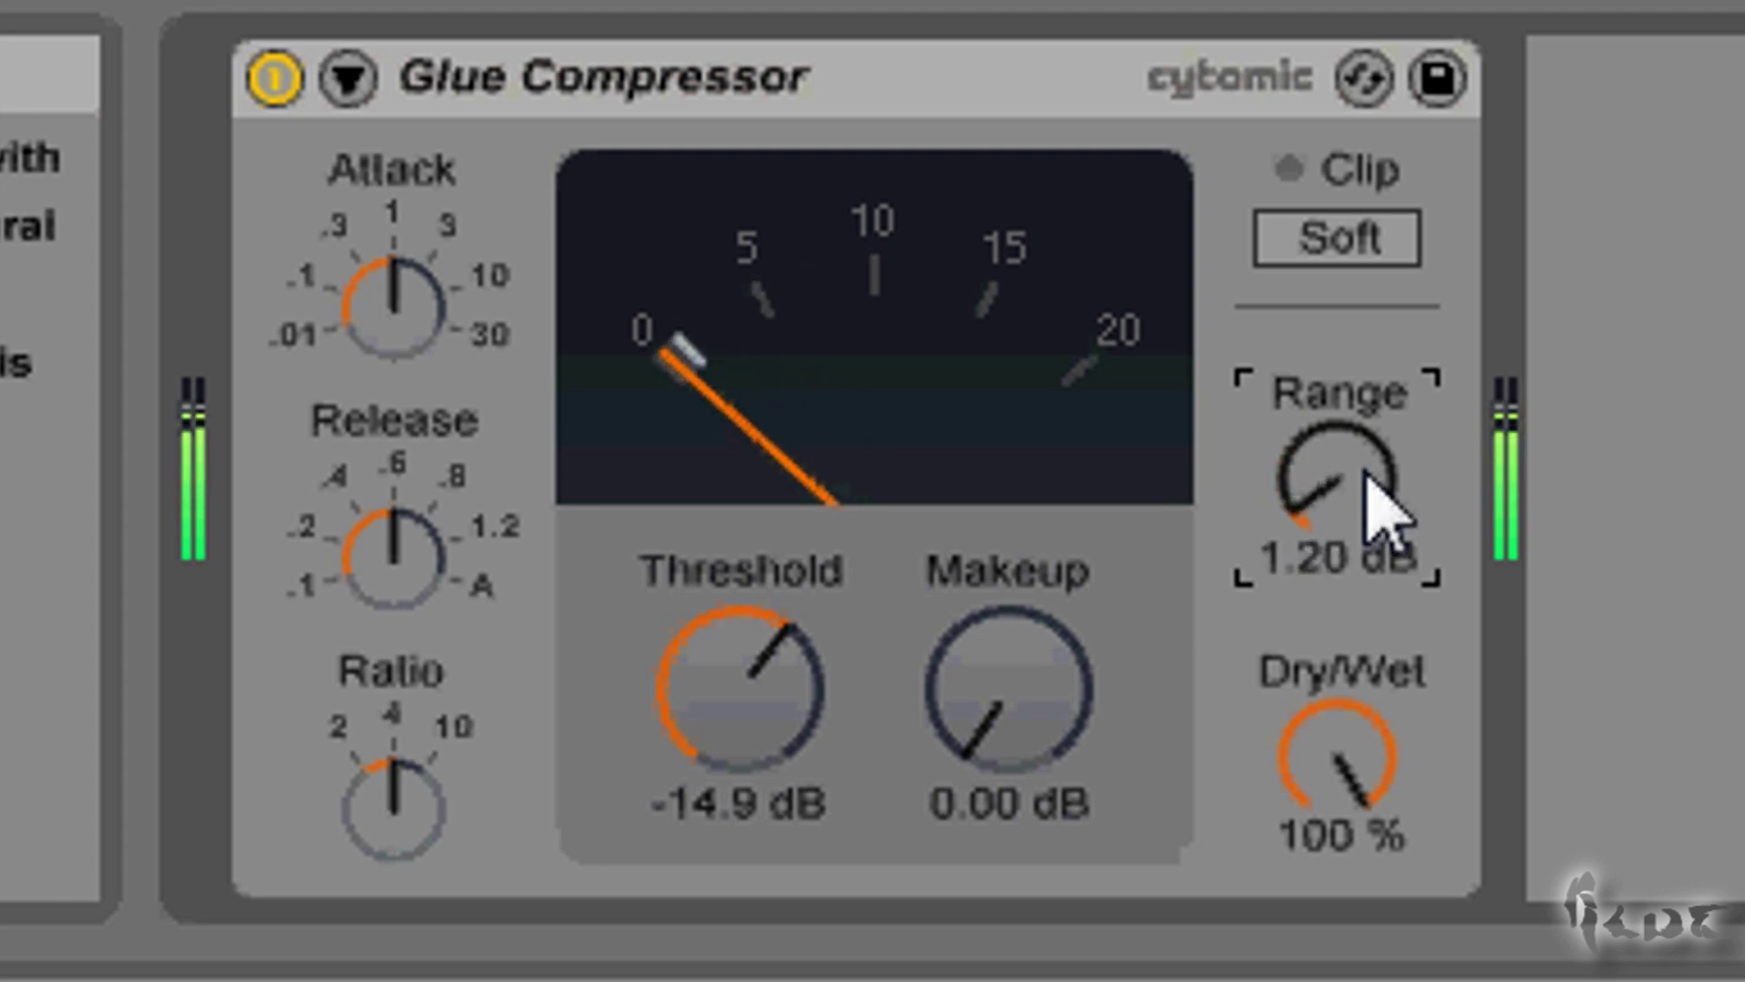
scroll(1369, 477, "up", 2)
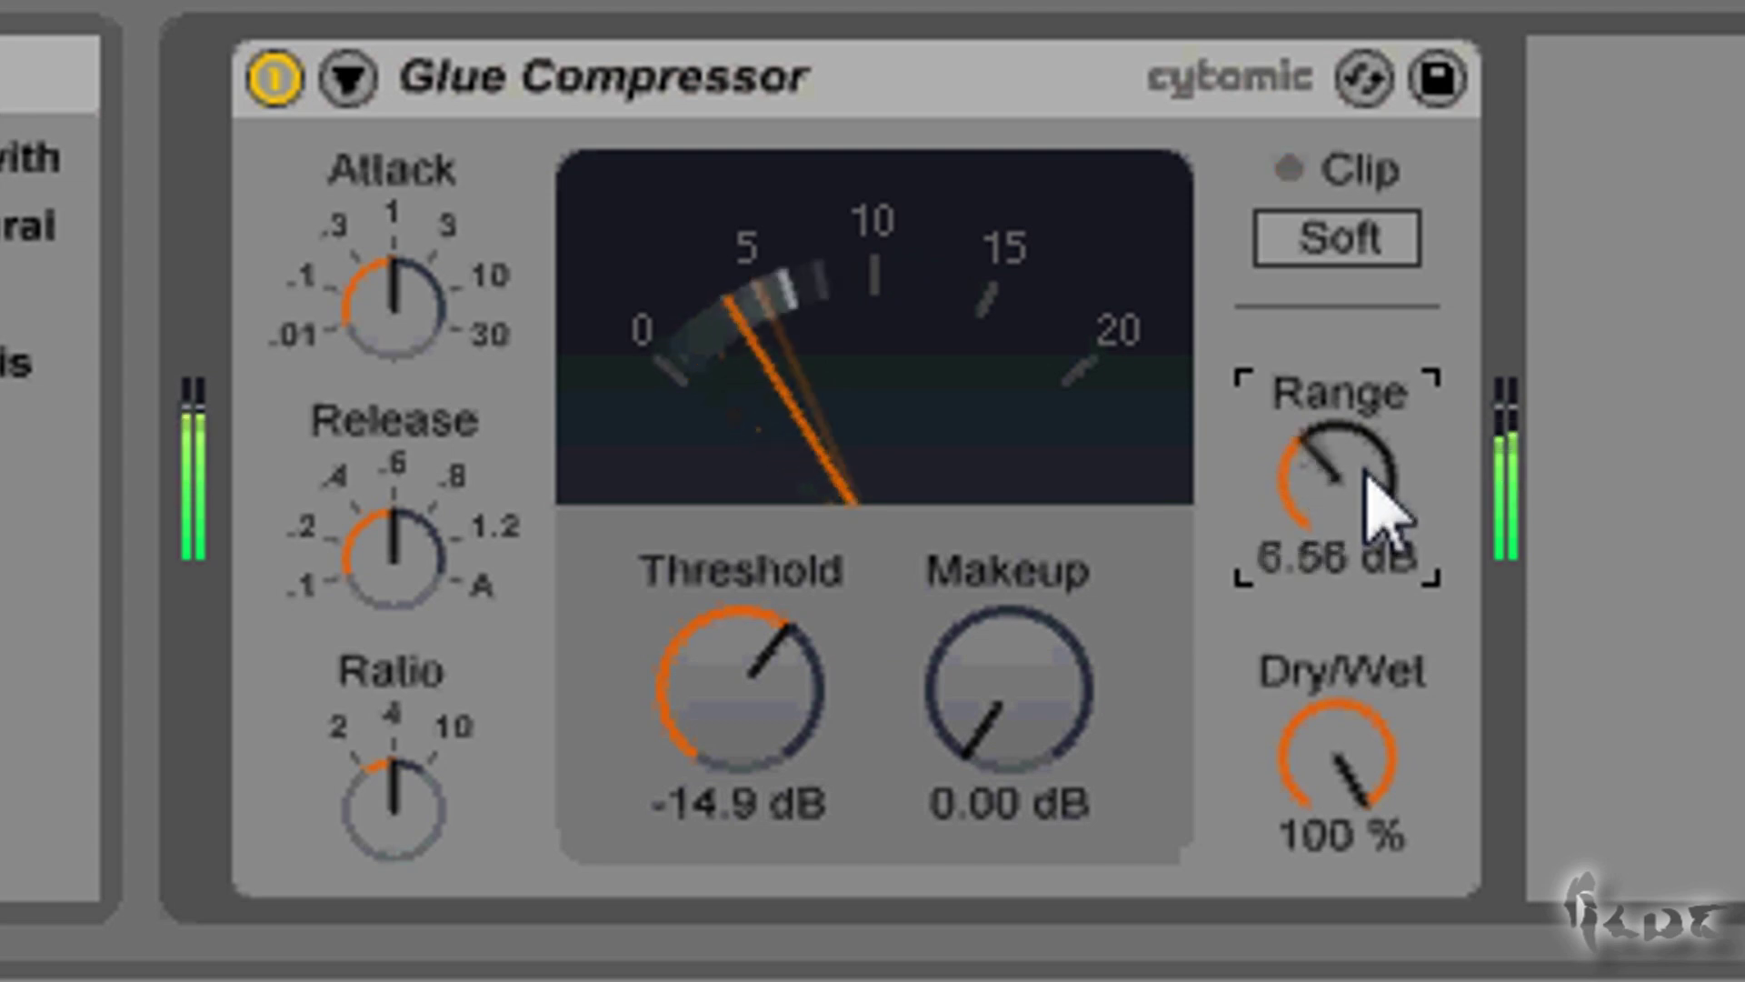
scroll(1370, 477, "up", 3)
Delete the Glue Compressor from track 3, then inspect the Dark Thought and Dirty Neptune clips.
right_click(582, 743)
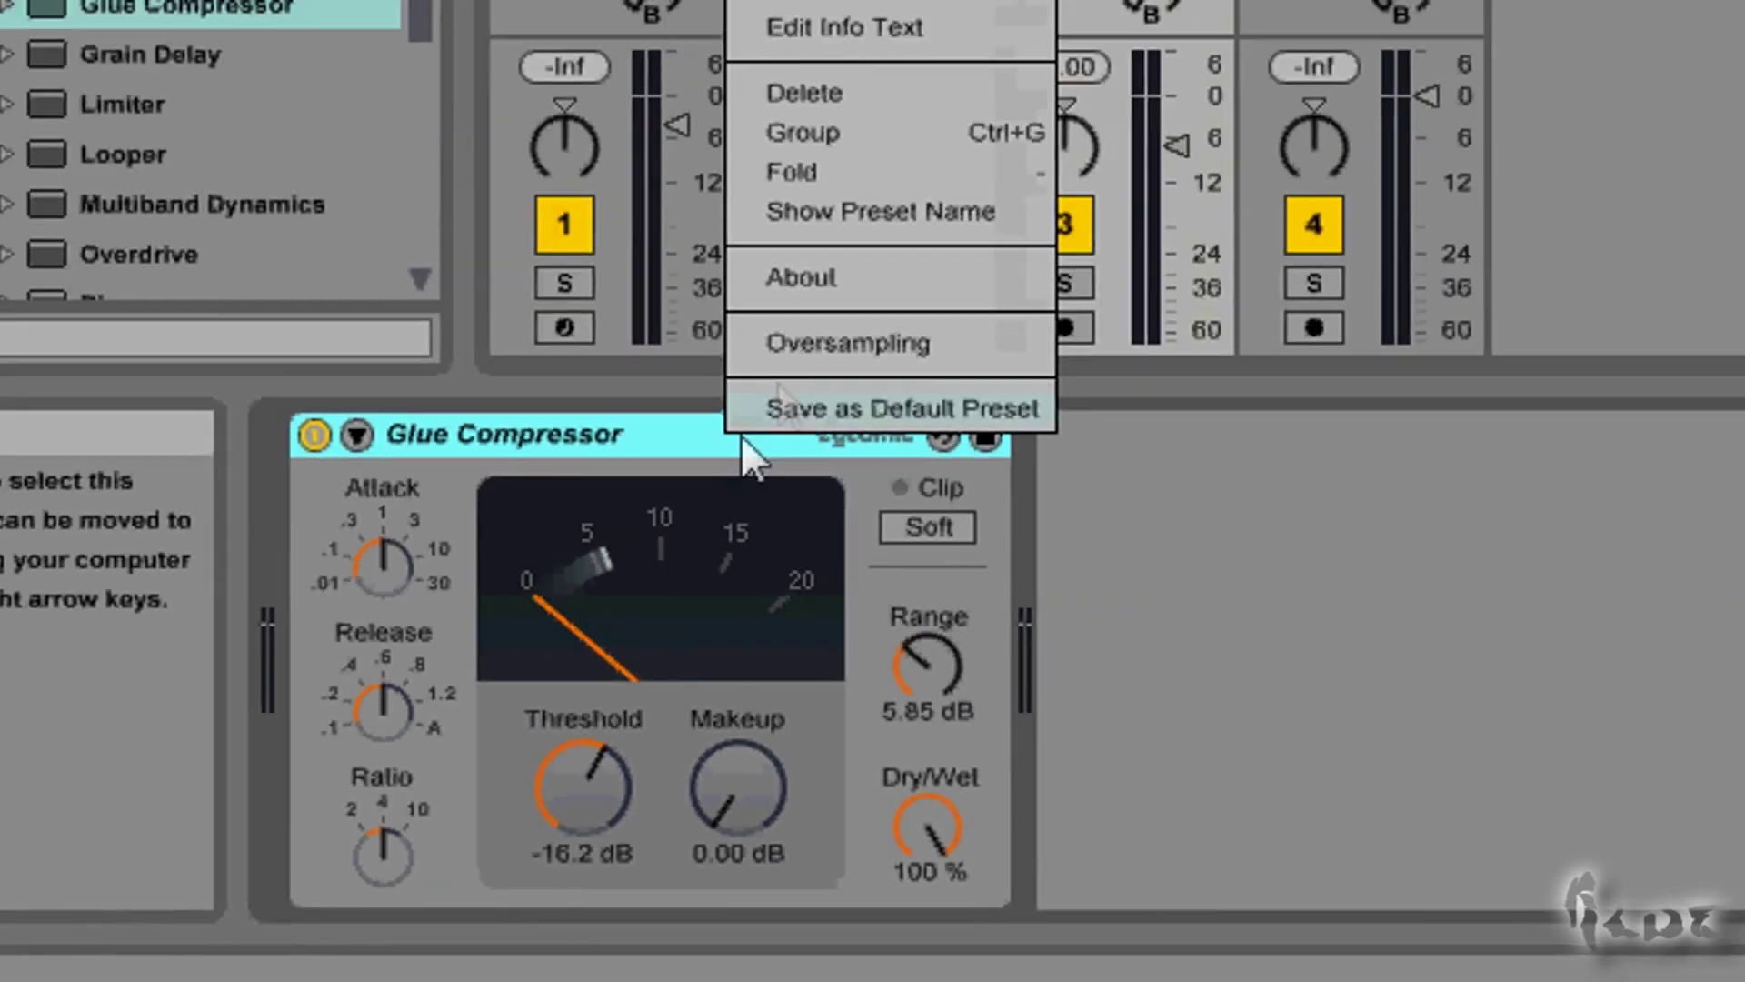
left_click(635, 347)
scroll(383, 382, "down", 2)
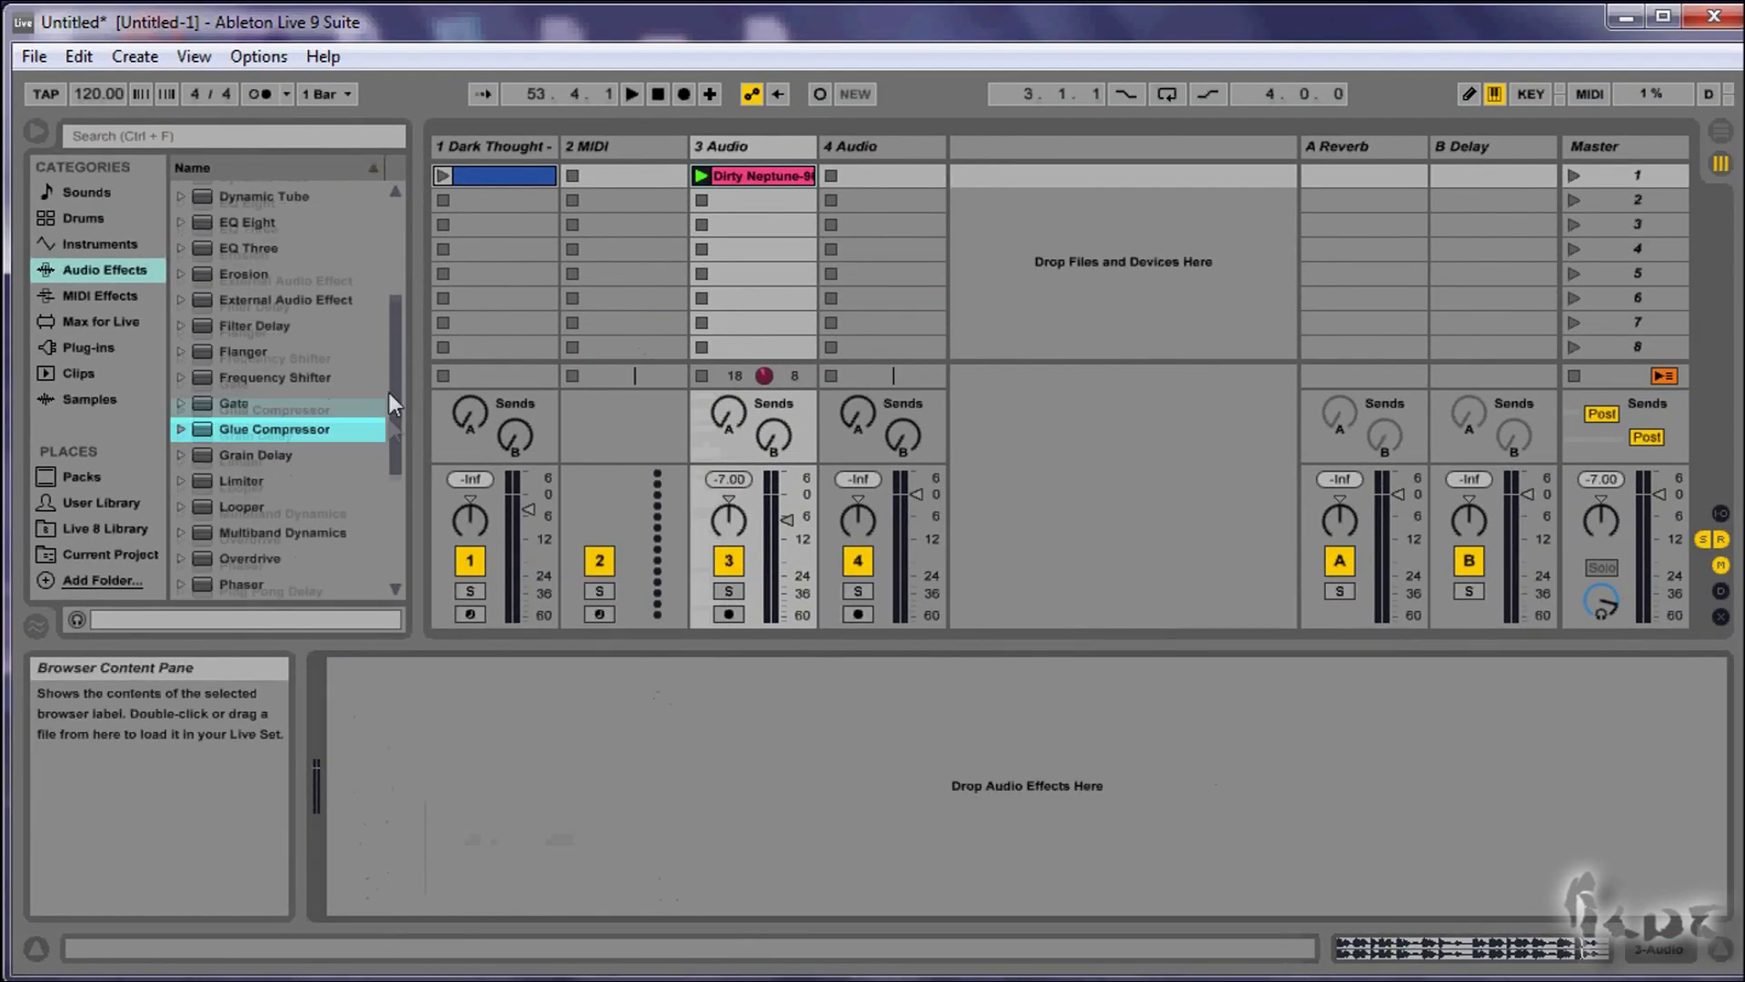
scroll(368, 532, "down", 3)
scroll(368, 477, "up", 1)
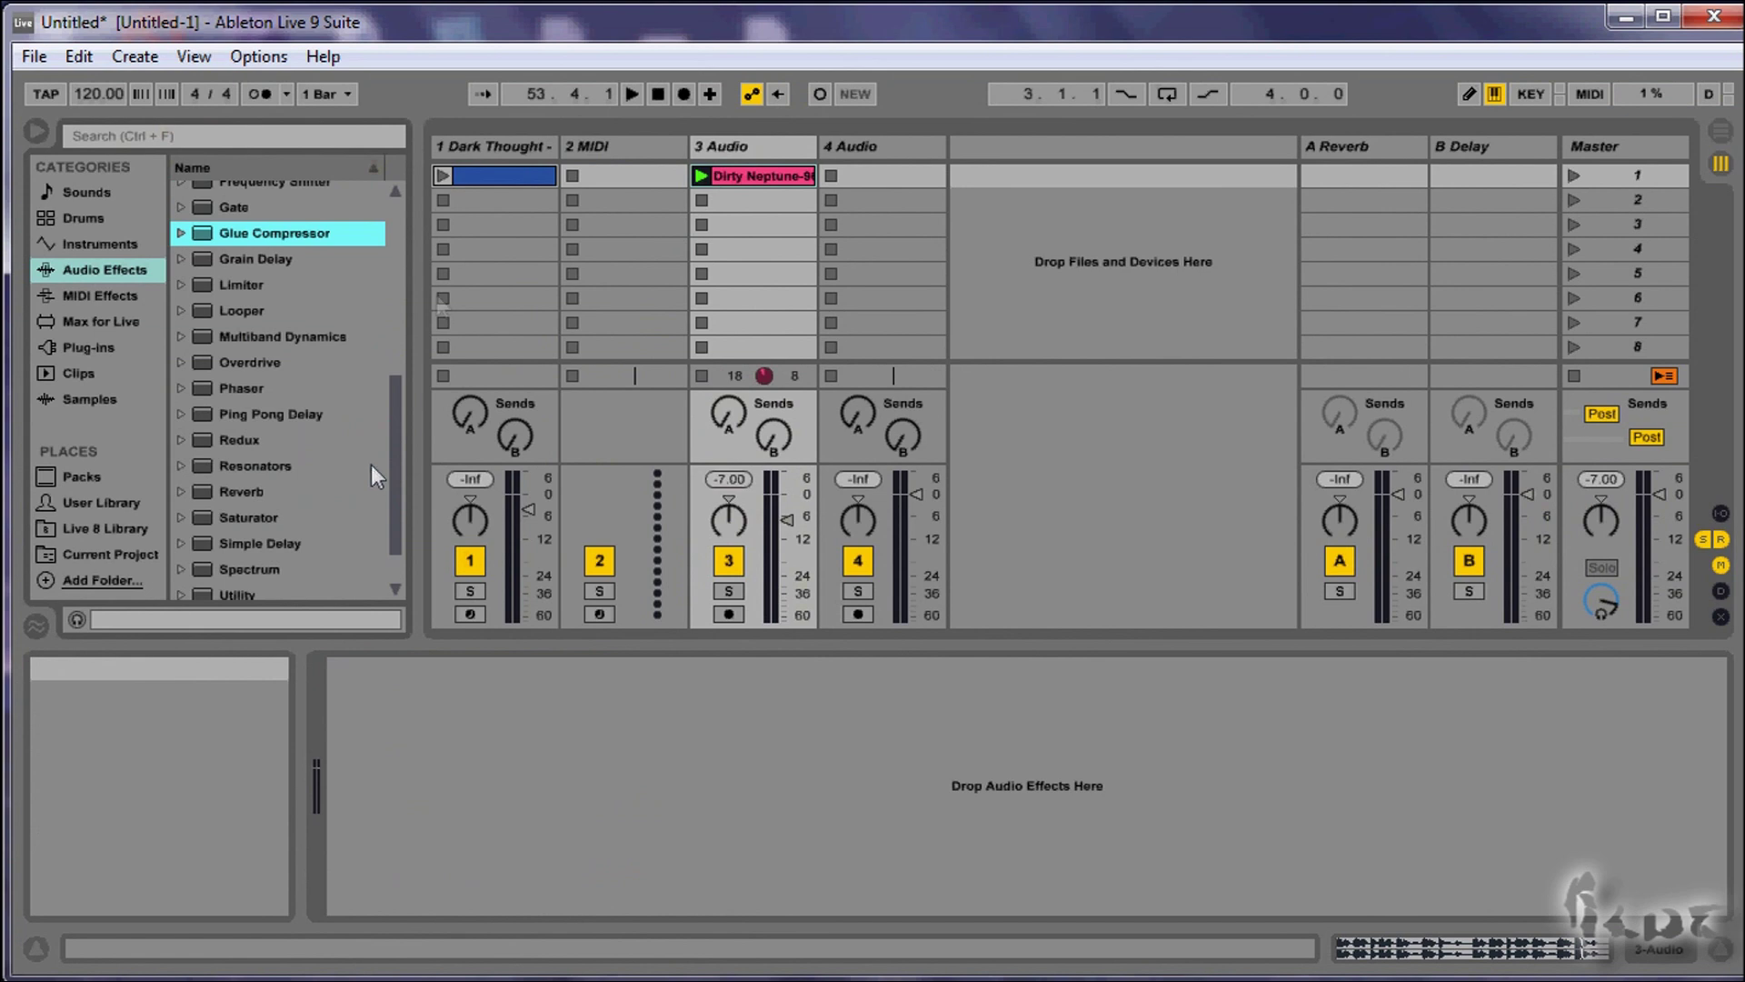
scroll(388, 492, "down", 1)
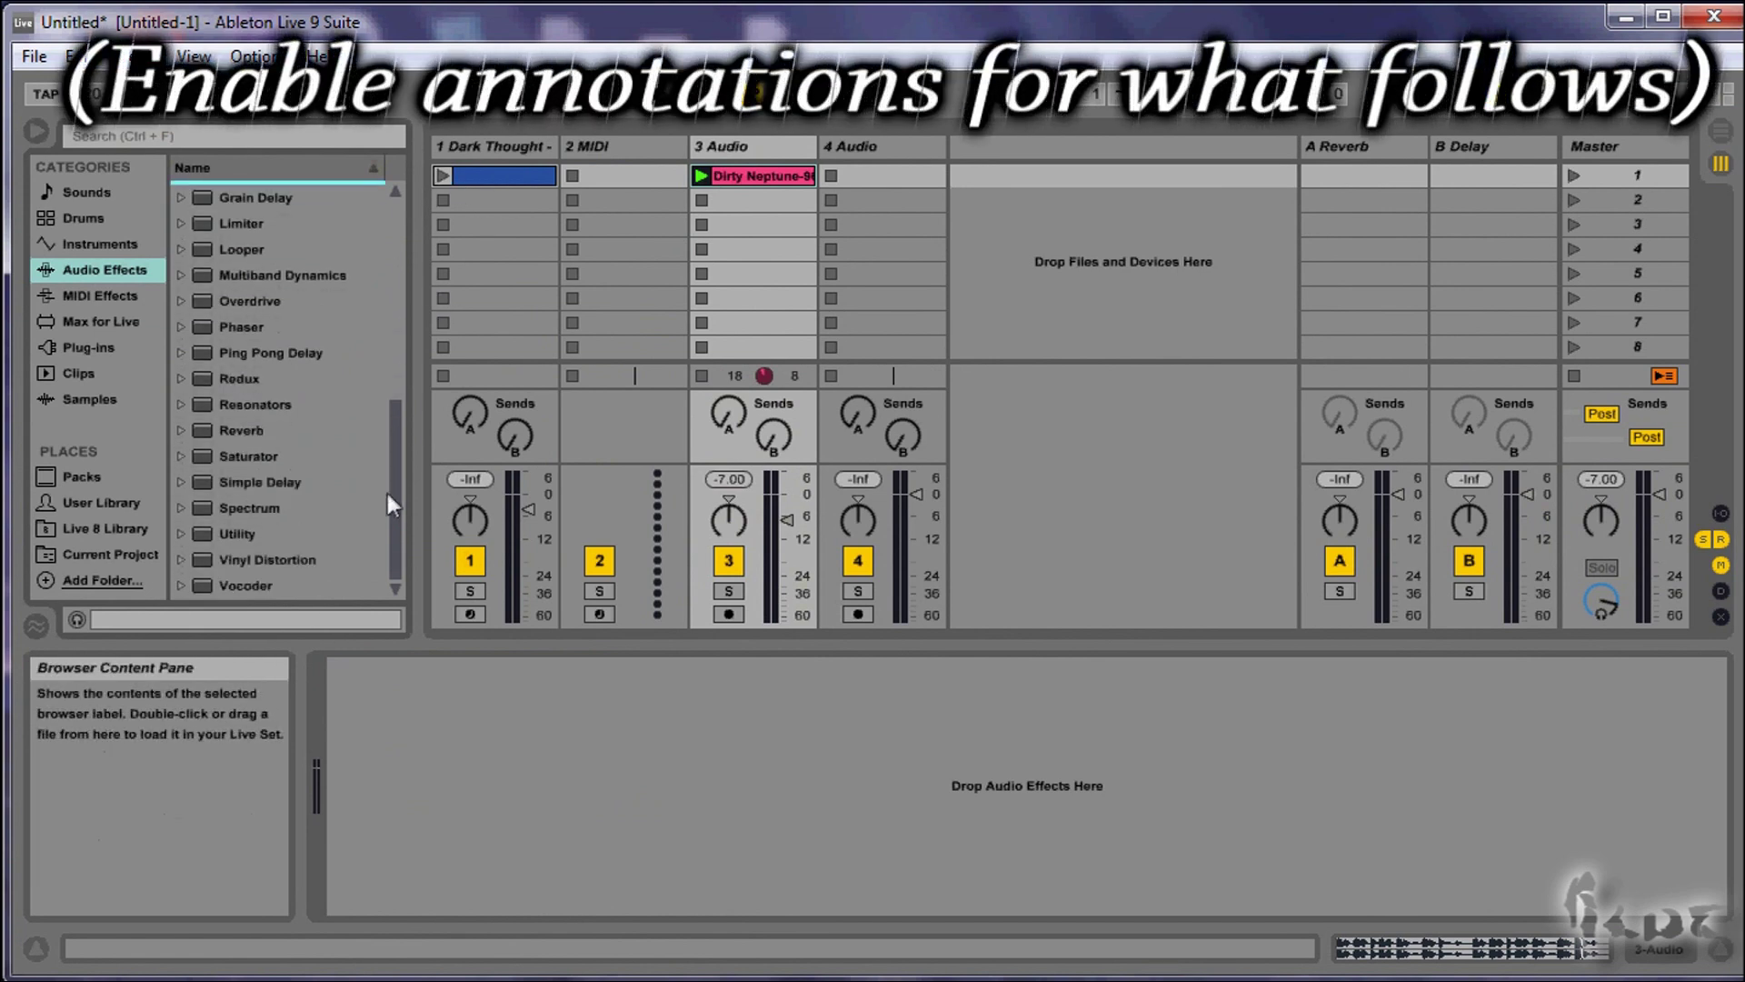
left_click(493, 181)
left_click(734, 175)
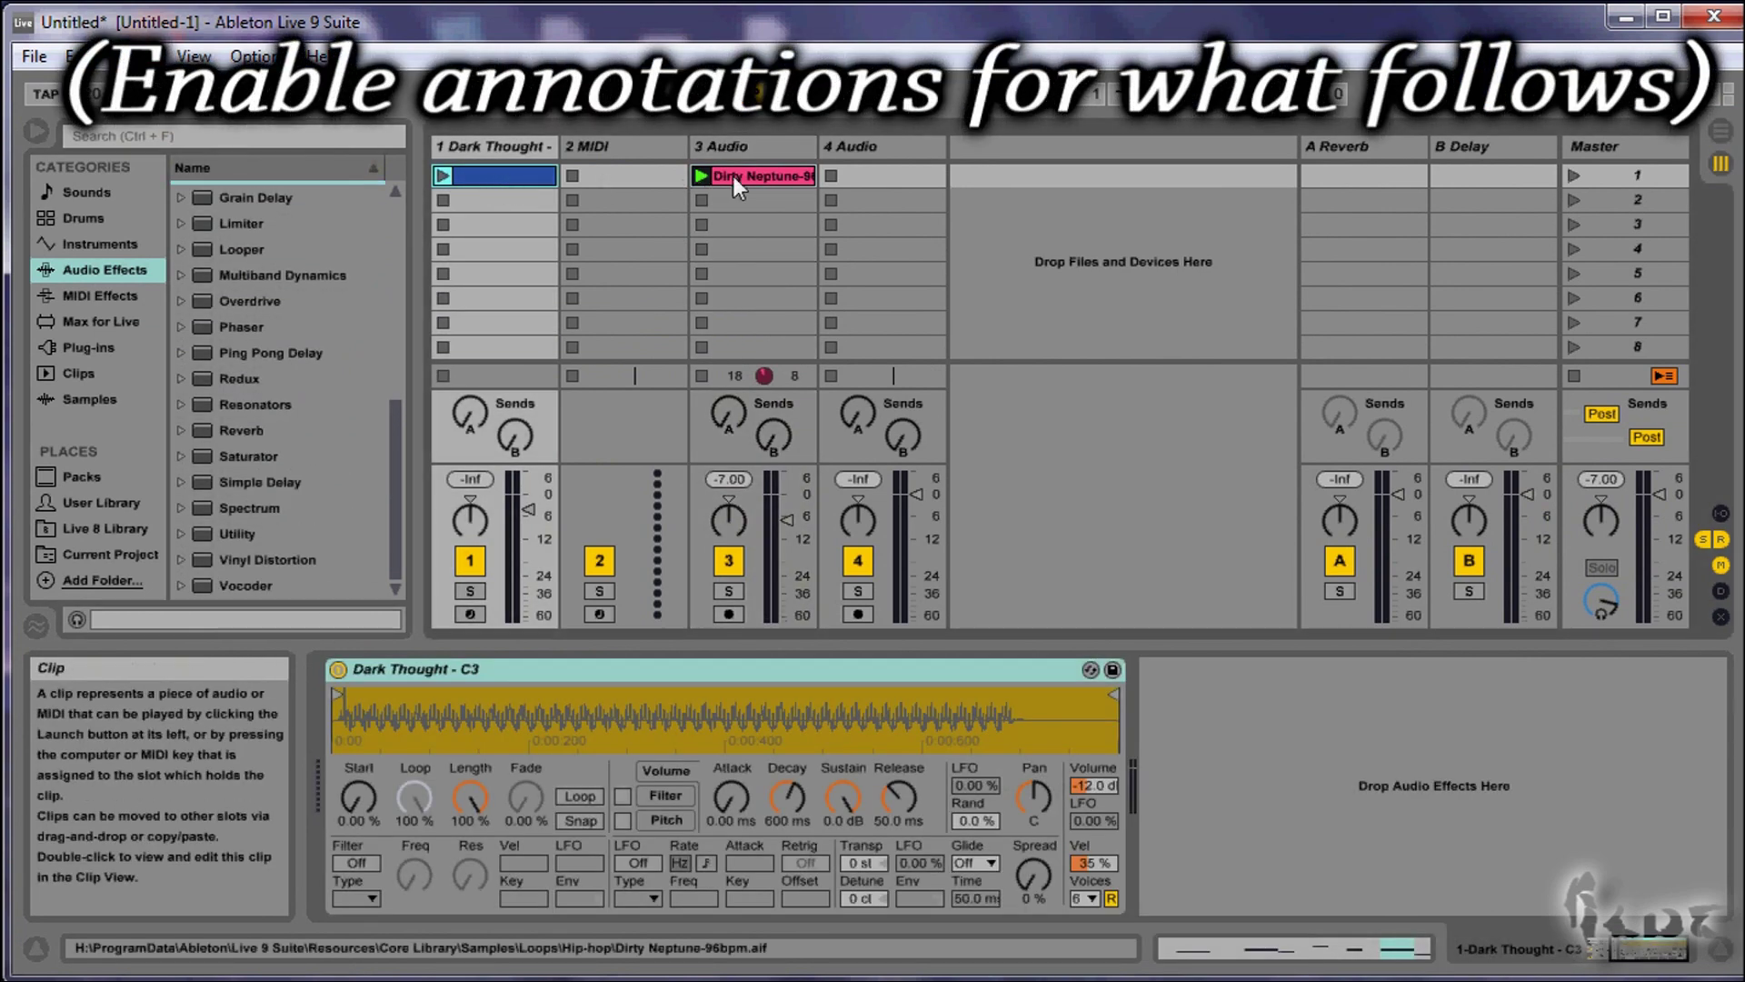